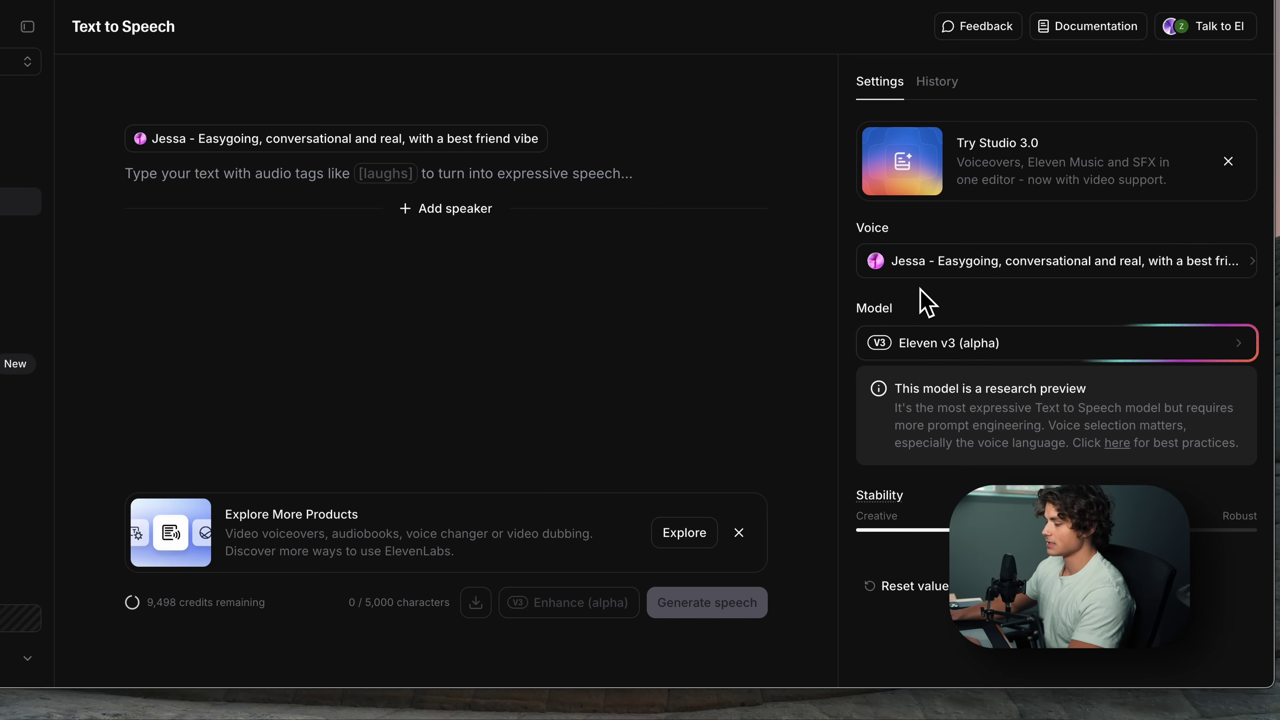
Enter "Hello there buddy, Whats up?" as the text to speech script and generate the speech
{"action": "left_click", "coordinate": [499, 196]}
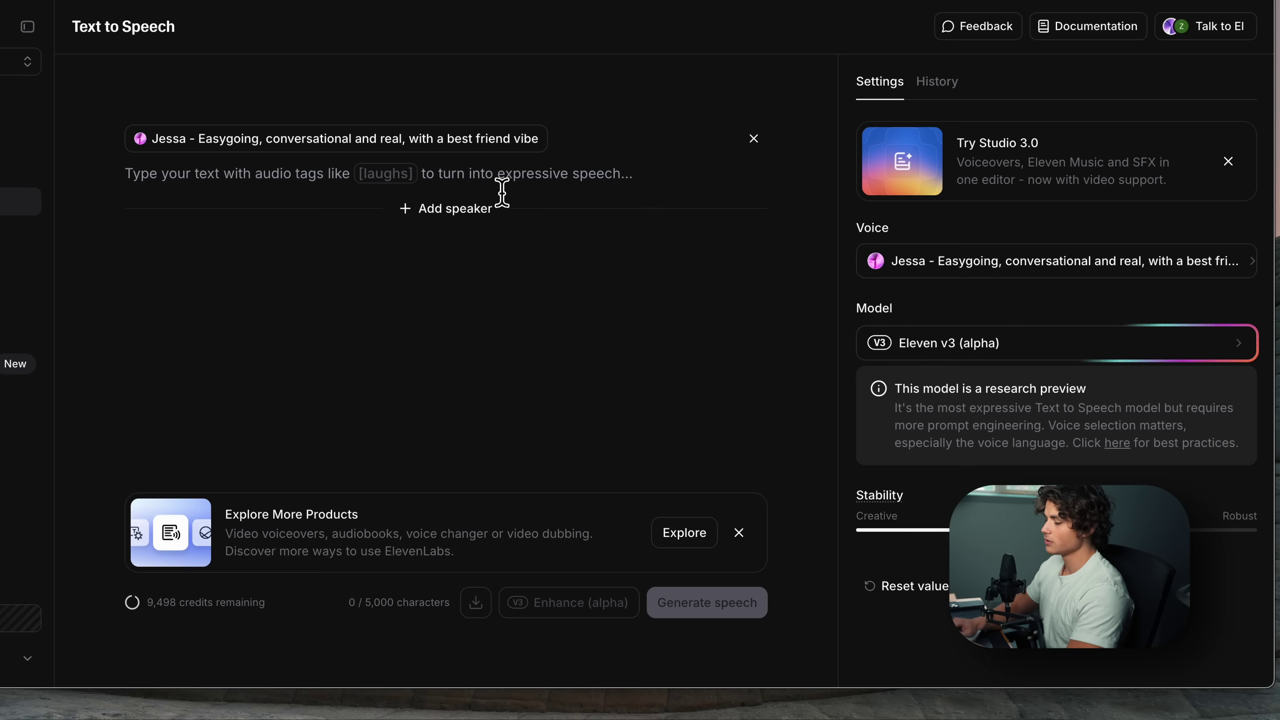
{"action": "type", "text": "Hello there buddy, Whats up?"}
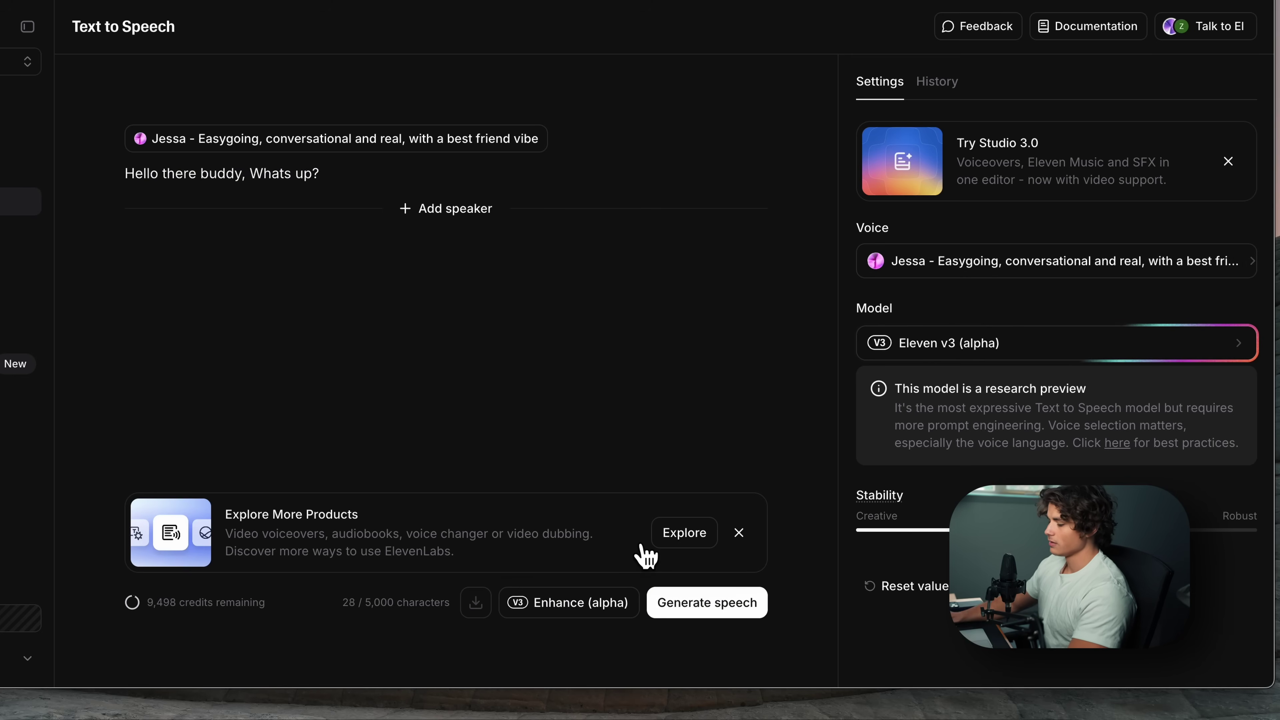
{"action": "left_click", "coordinate": [717, 608]}
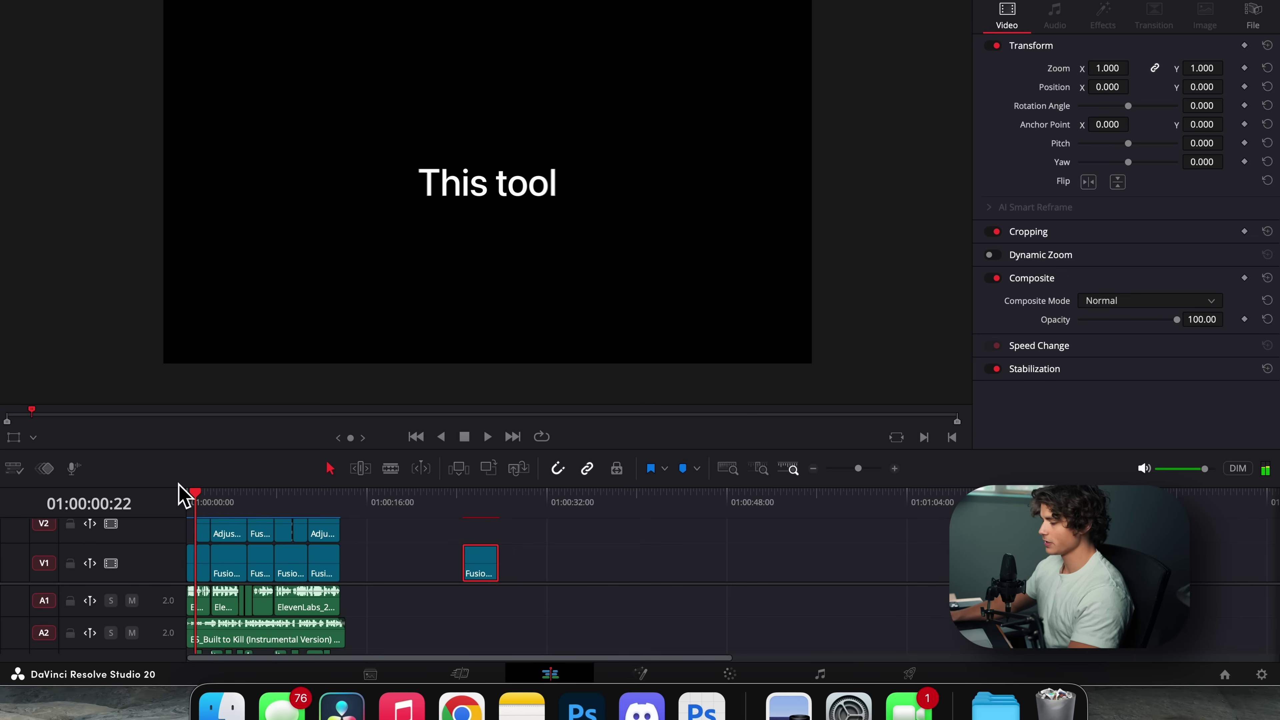
In DaVinci Resolve, scrub through the edited clips and play the sequence back from the start of the timeline
{"action": "left_click_drag", "start_coordinate": [180, 485], "coordinate": [337, 504]}
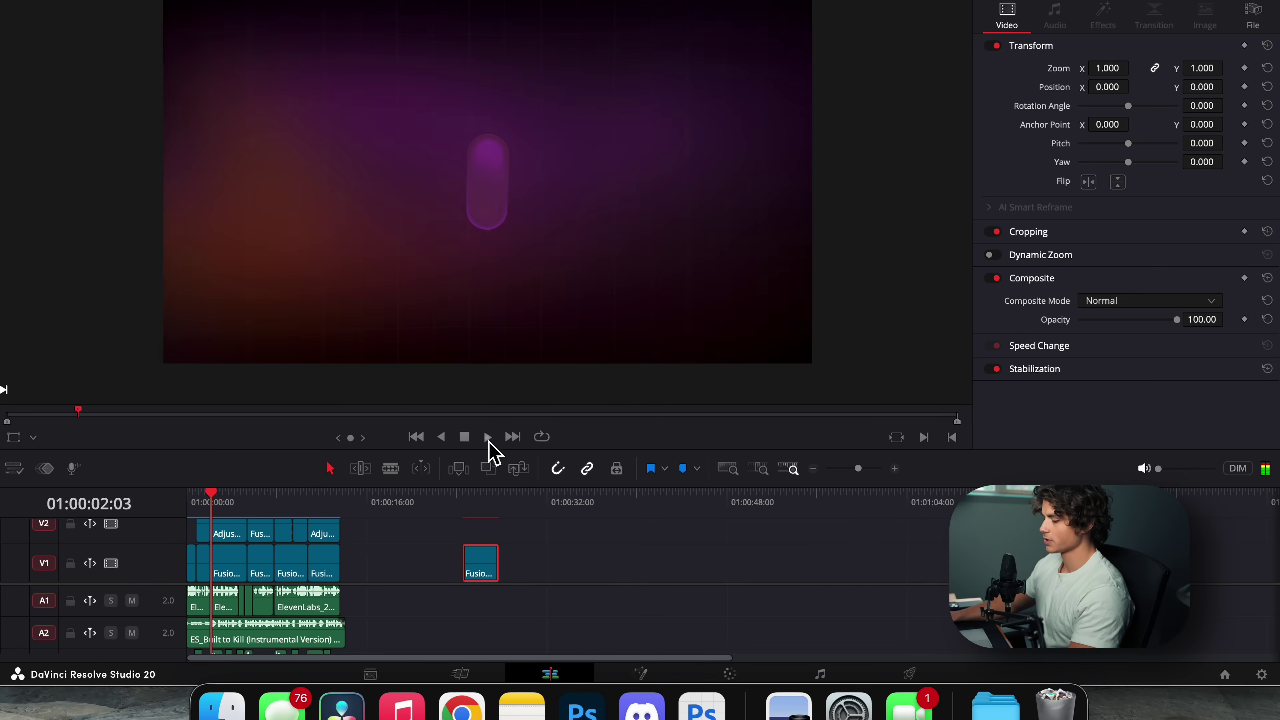
{"action": "left_click", "coordinate": [487, 437]}
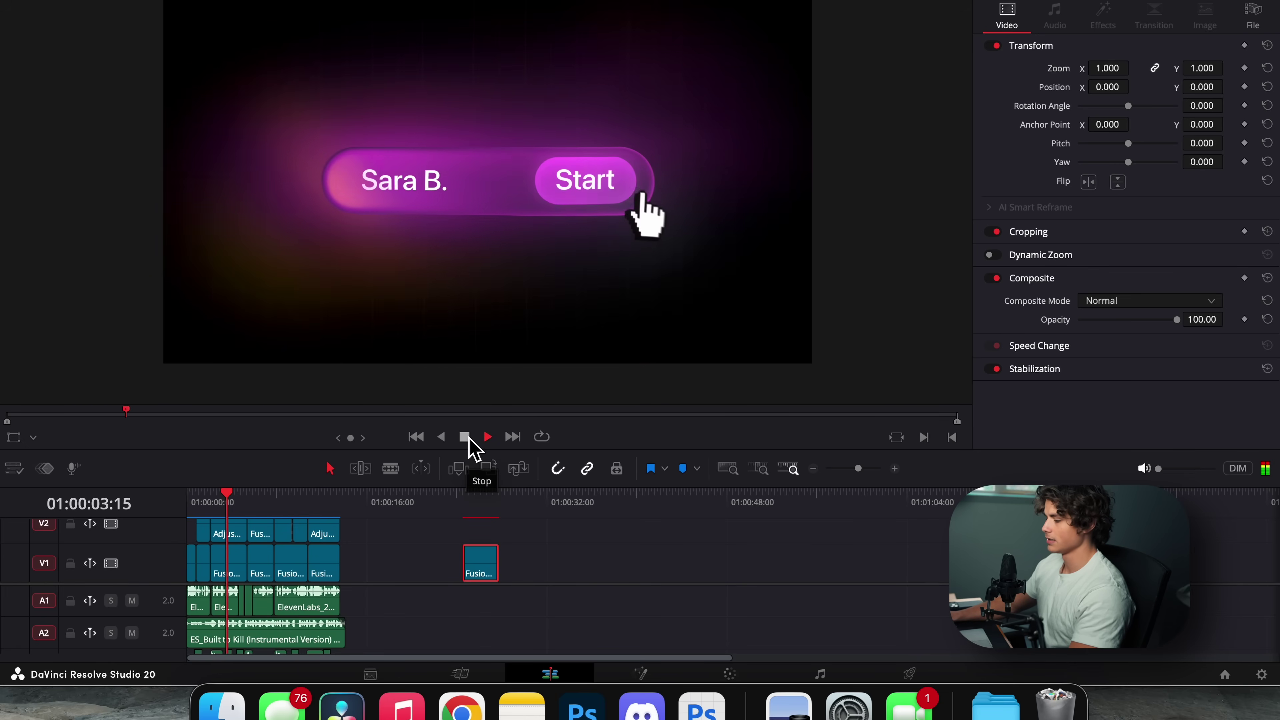
{"action": "left_click", "coordinate": [468, 437]}
{"action": "left_click_drag", "start_coordinate": [234, 498], "coordinate": [171, 499]}
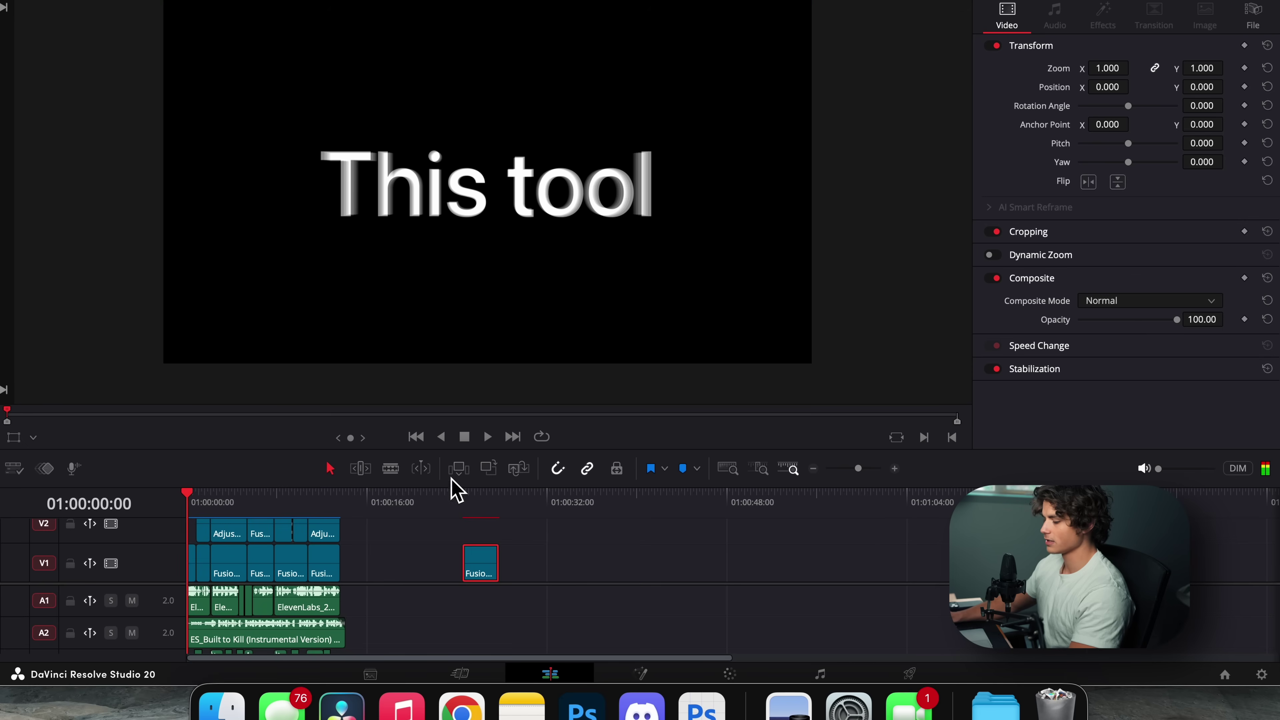
{"action": "left_click", "coordinate": [486, 437]}
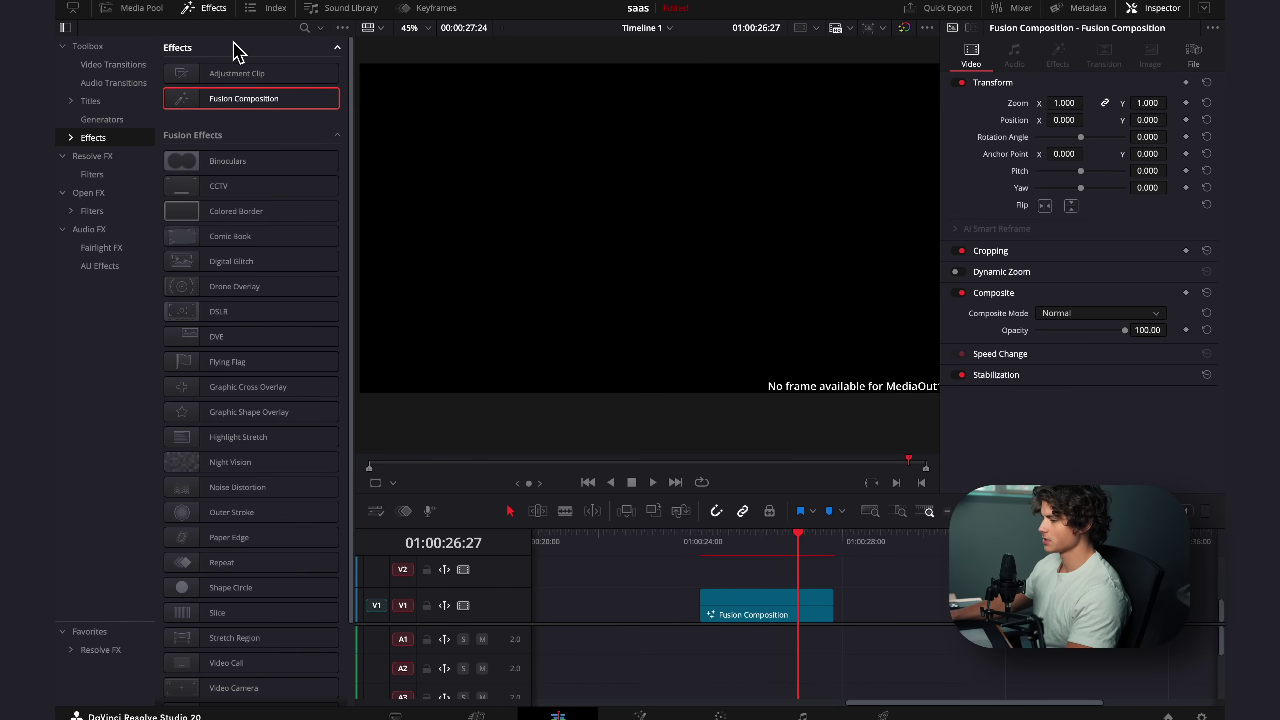
Open the Fusion Composition clip in the Fusion workspace and connect a new black Background node to MediaOut1
{"action": "left_click", "coordinate": [211, 10]}
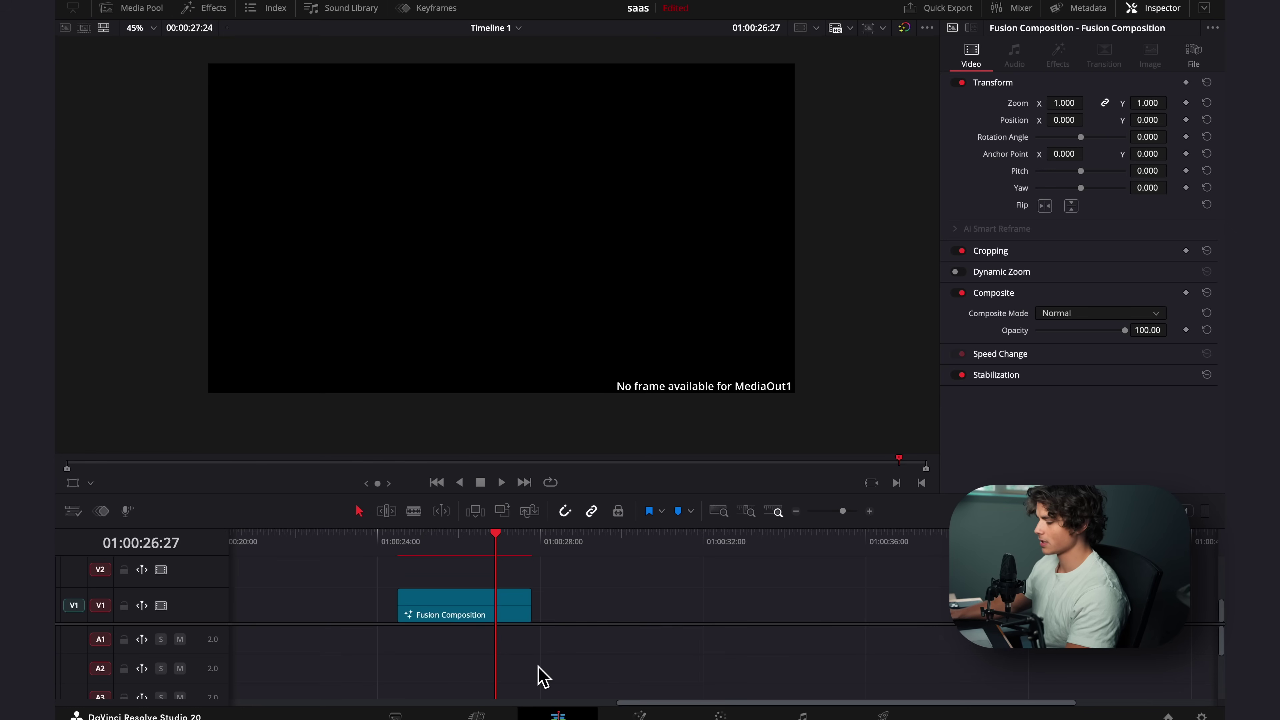
{"action": "left_click", "coordinate": [641, 714]}
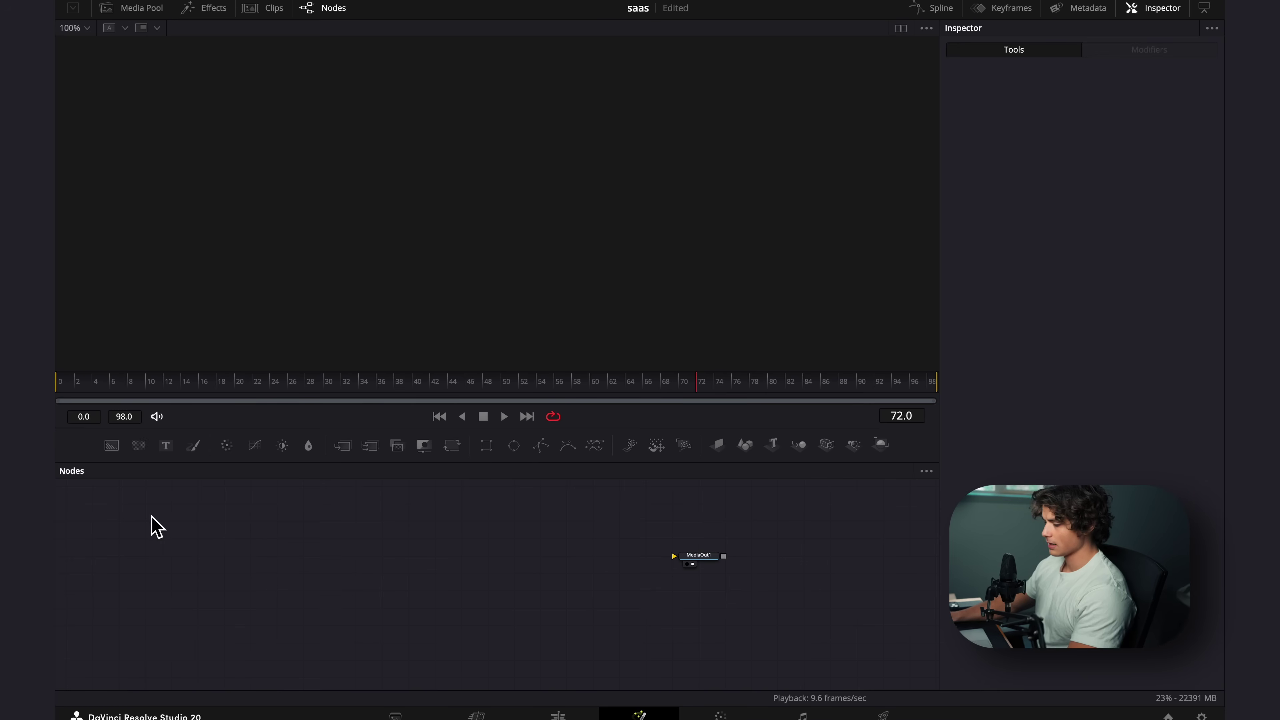
{"action": "left_click_drag", "start_coordinate": [113, 445], "coordinate": [686, 569]}
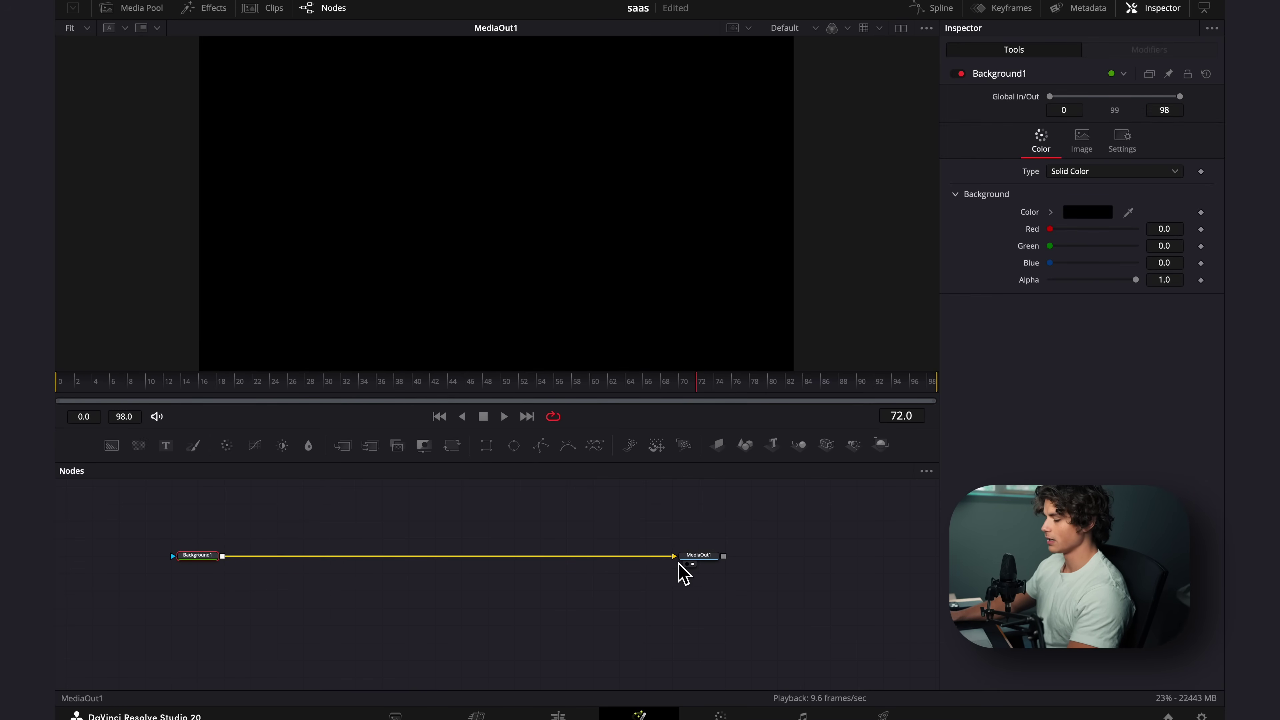
{"action": "left_click_drag", "start_coordinate": [198, 554], "coordinate": [251, 555]}
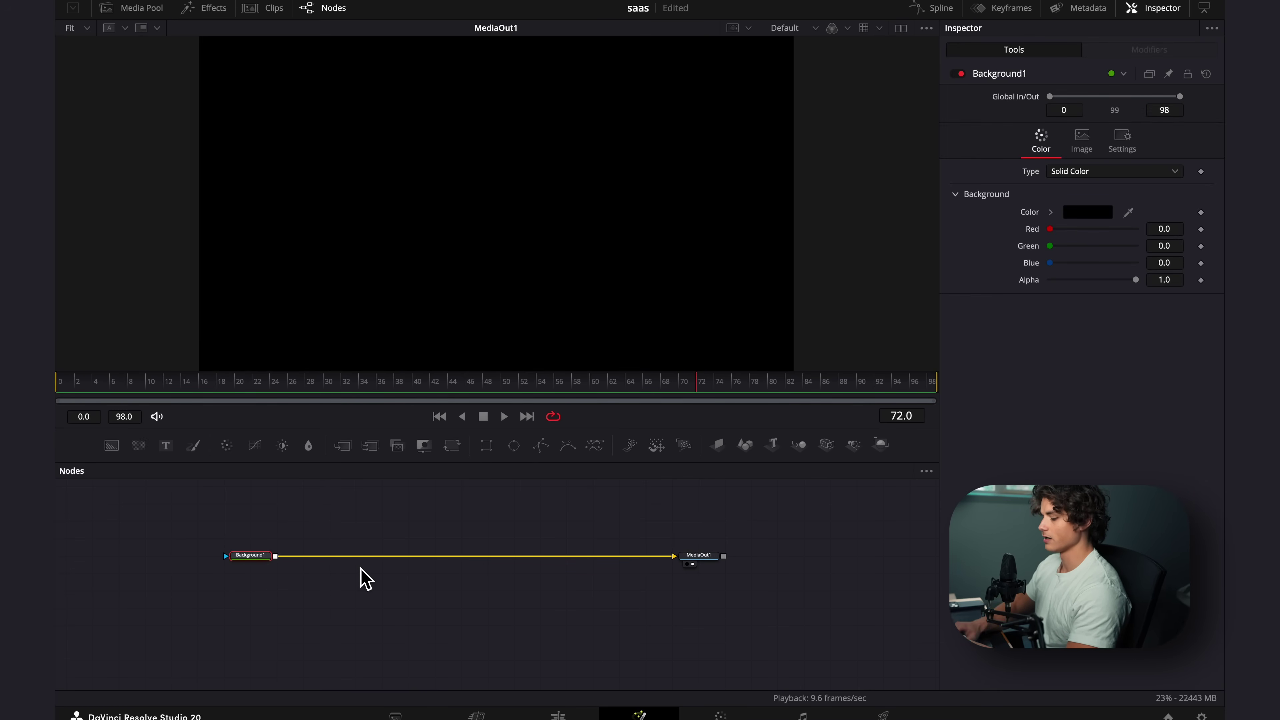
Insert a Grid node between Background1 and MediaOut1
{"action": "key", "text": "shift+space"}
{"action": "type", "text": "tran"}
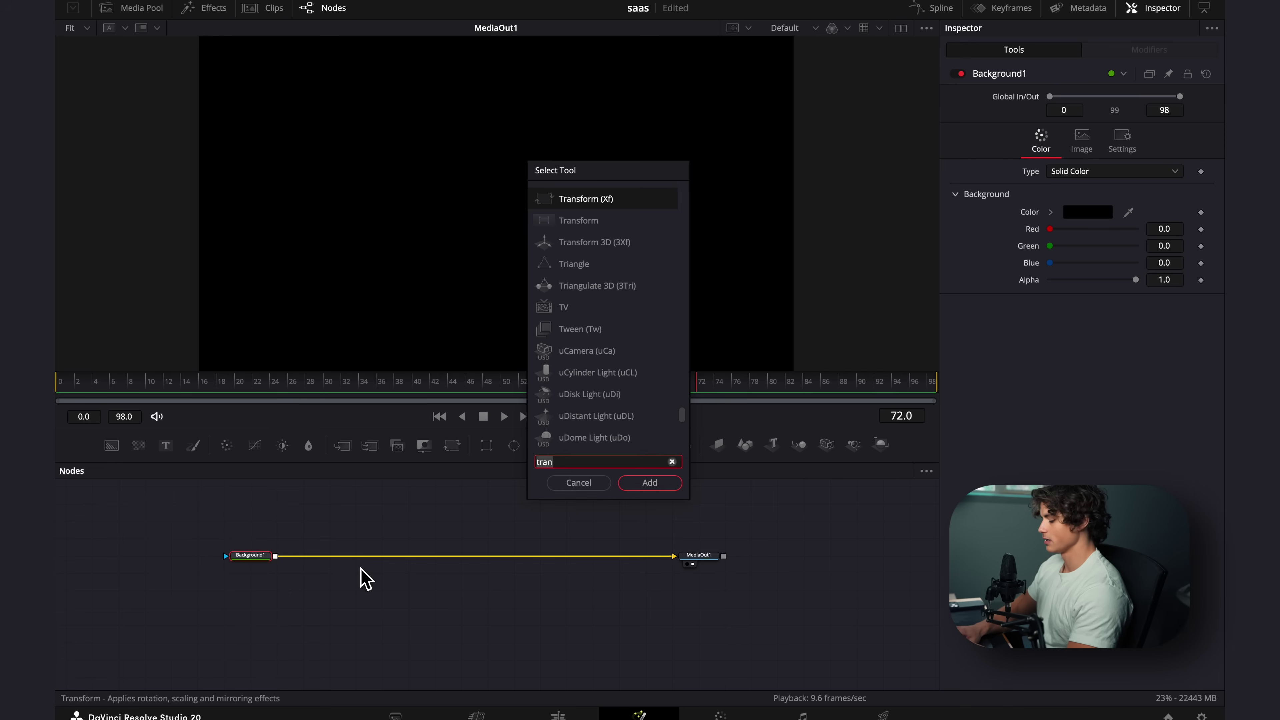
{"action": "key", "text": "BackSpace"}
{"action": "key", "text": "BackSpace"}
{"action": "key", "text": "BackSpace"}
{"action": "key", "text": "BackSpace"}
{"action": "type", "text": "grid"}
{"action": "key", "text": "Return"}
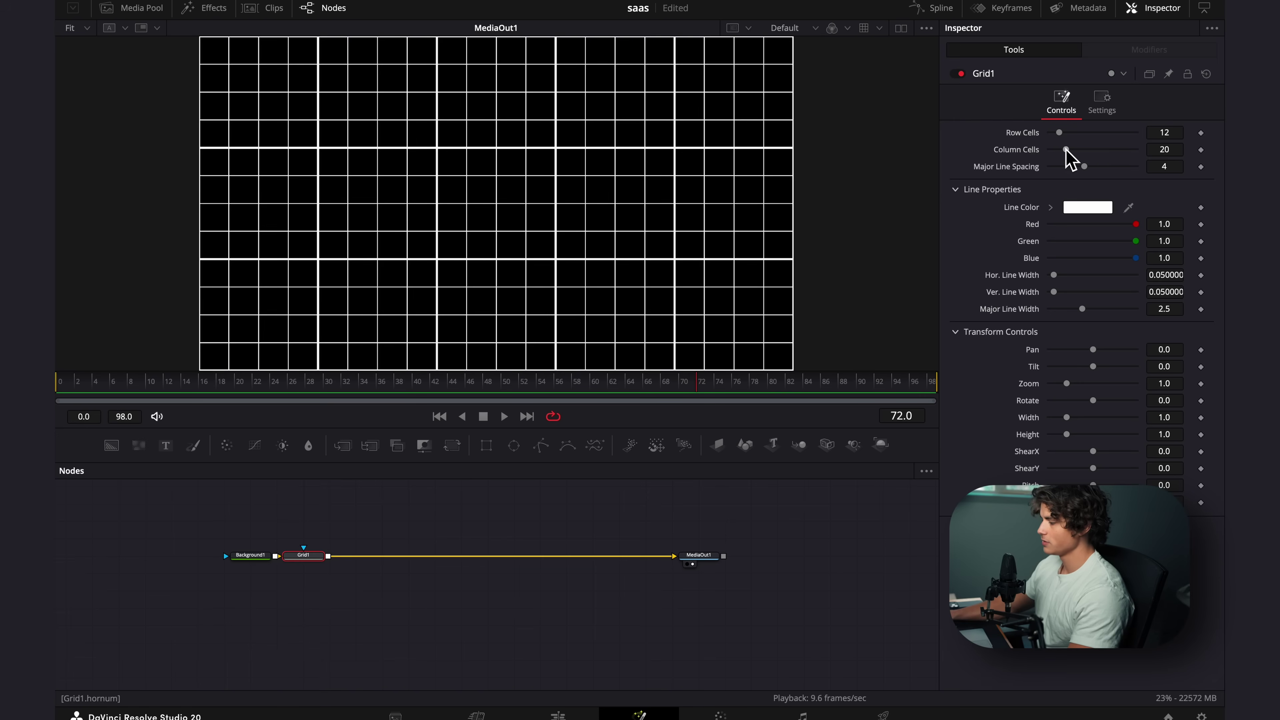
Set the grid to 17 row cells, 27 column cells, major line width about 1.66 and a dark grey line colour of about 0.075
{"action": "left_click_drag", "start_coordinate": [1072, 151], "coordinate": [1067, 137]}
{"action": "left_click_drag", "start_coordinate": [1083, 310], "coordinate": [1073, 313]}
{"action": "left_click", "coordinate": [1087, 208]}
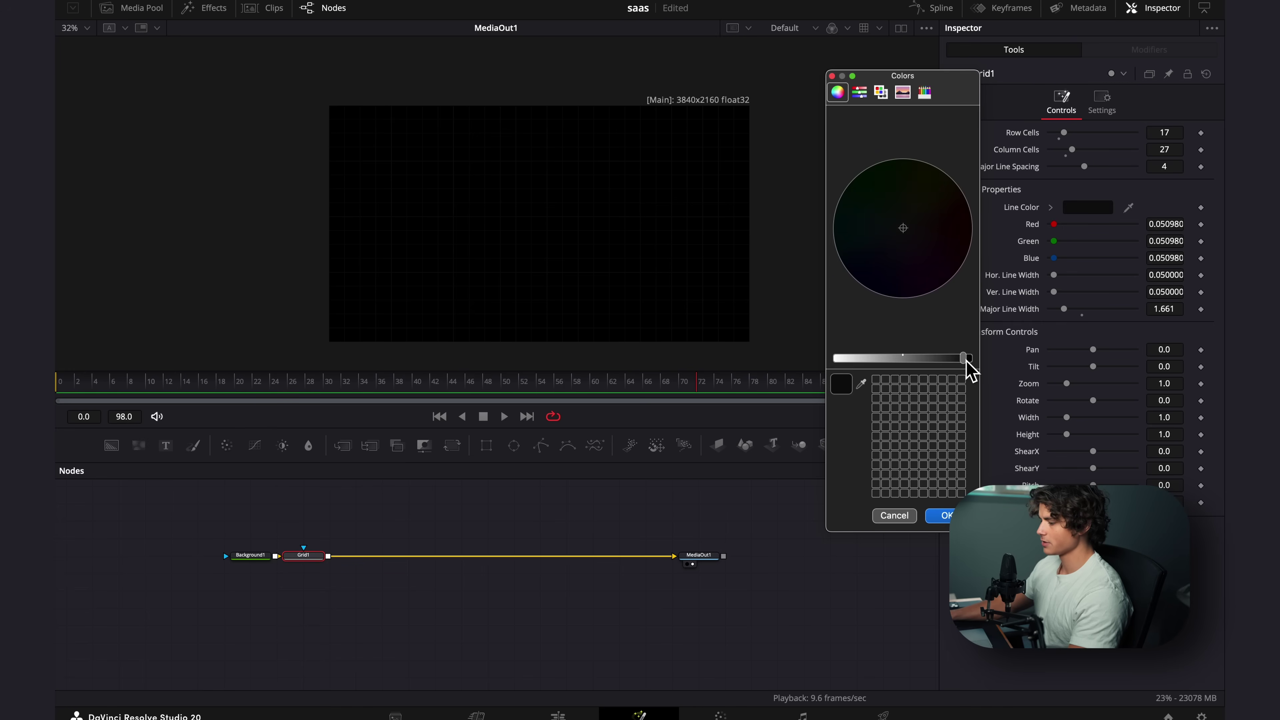
{"action": "left_click_drag", "start_coordinate": [963, 359], "coordinate": [960, 358]}
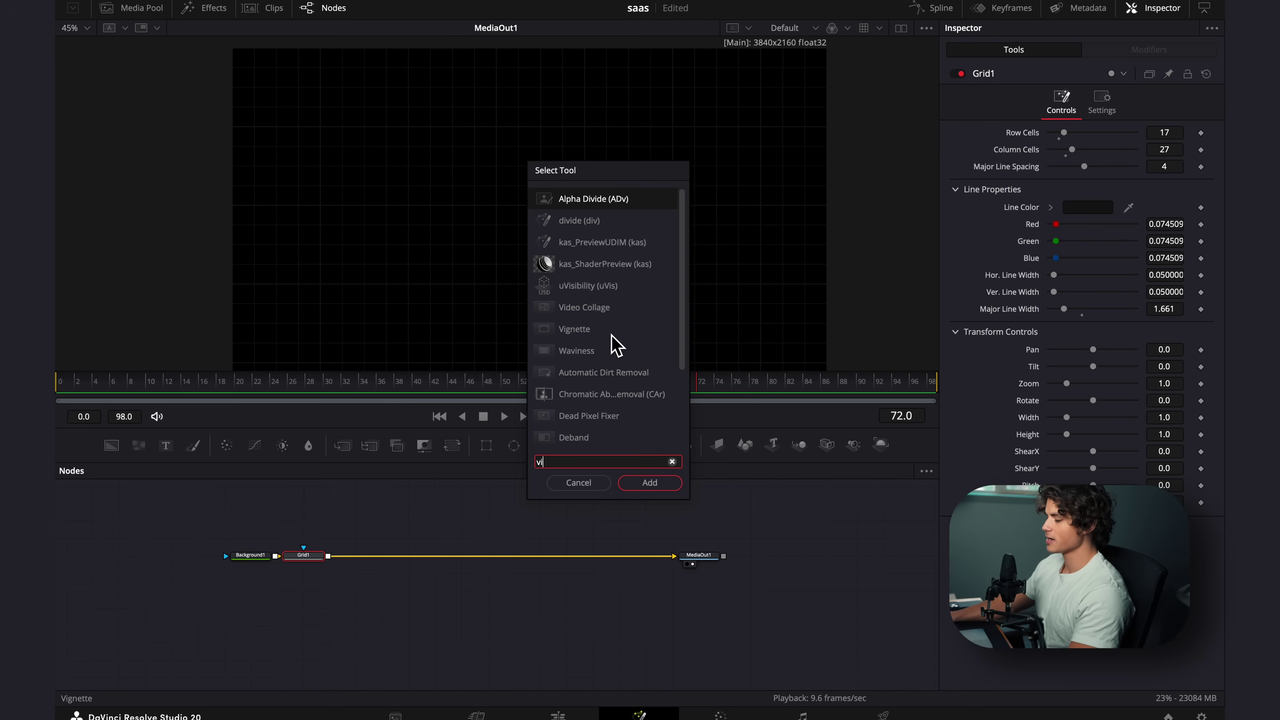
Add a Vignette node after Grid1 and set its softness to about 0.874
{"action": "type", "text": "Vignette"}
{"action": "left_click", "coordinate": [663, 479]}
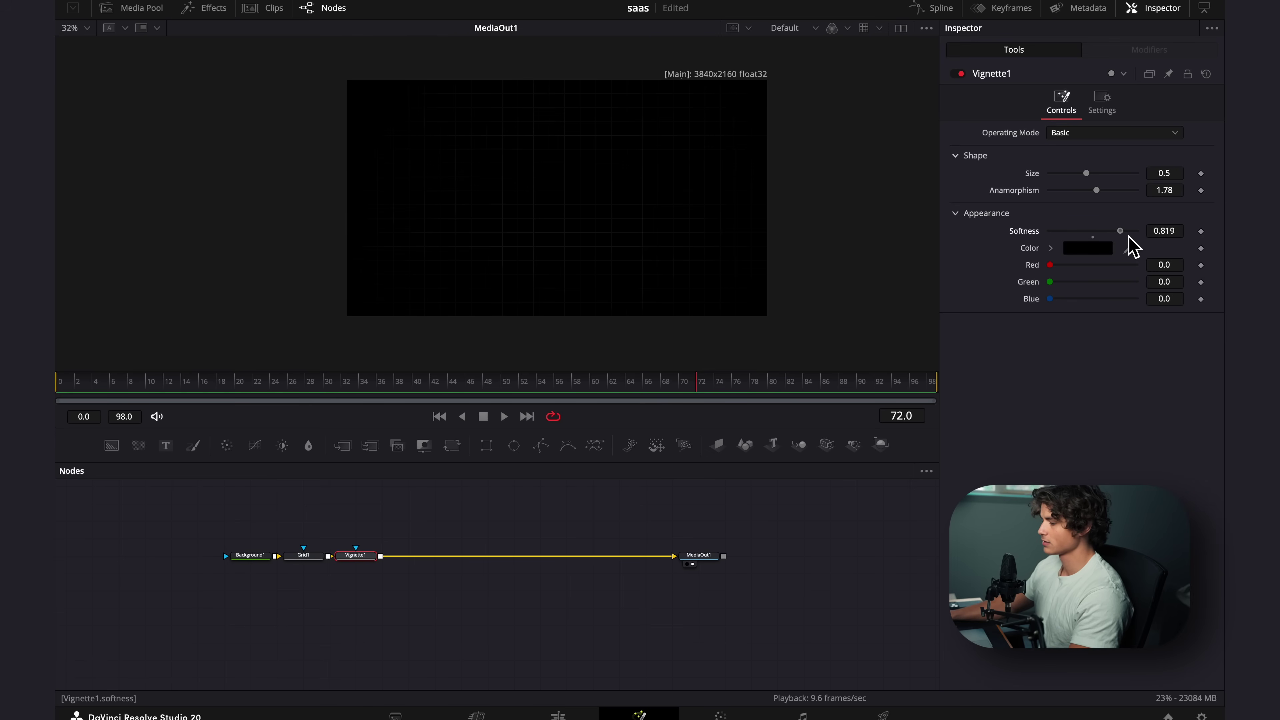
{"action": "left_click_drag", "start_coordinate": [1128, 236], "coordinate": [1132, 236]}
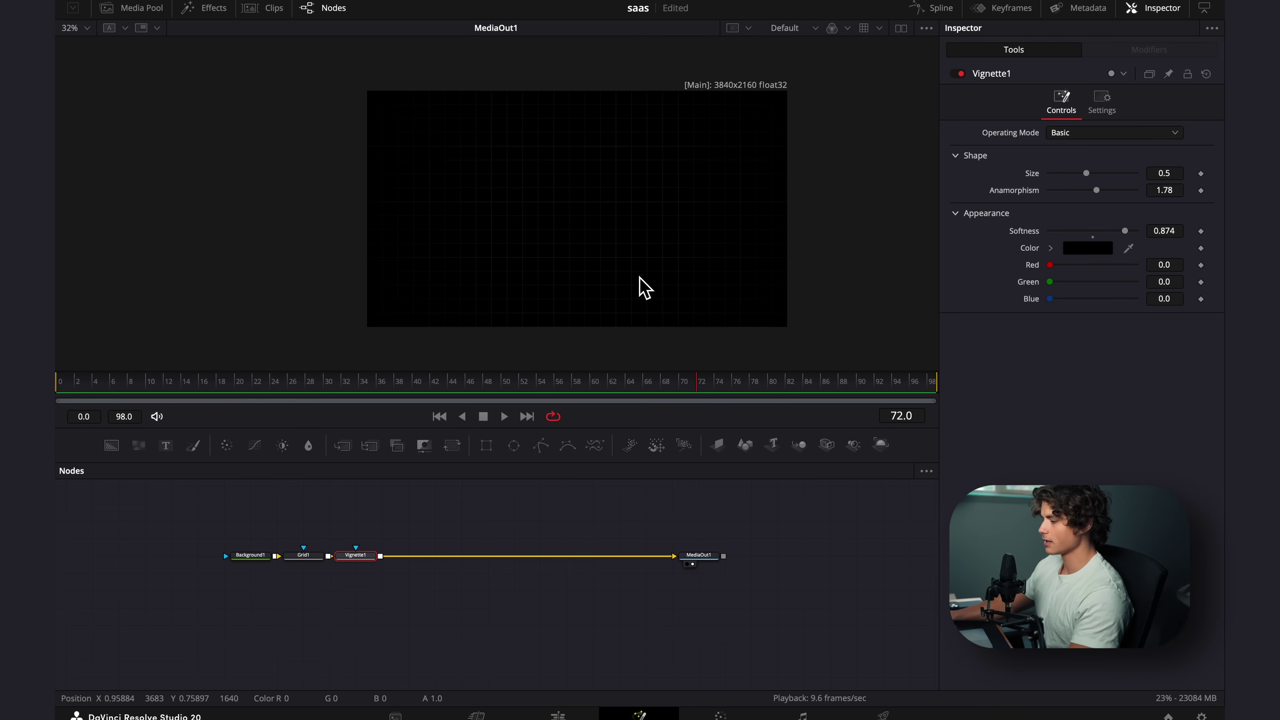
Add a Merge node after Vignette1, connect the Colorful_Light_Leak clip as its foreground and align the clip node above it
{"action": "scroll", "coordinate": [628, 248], "scroll_direction": "up", "scroll_amount": 2}
{"action": "key", "text": "shift+space"}
{"action": "type", "text": "mer"}
{"action": "key", "text": "Return"}
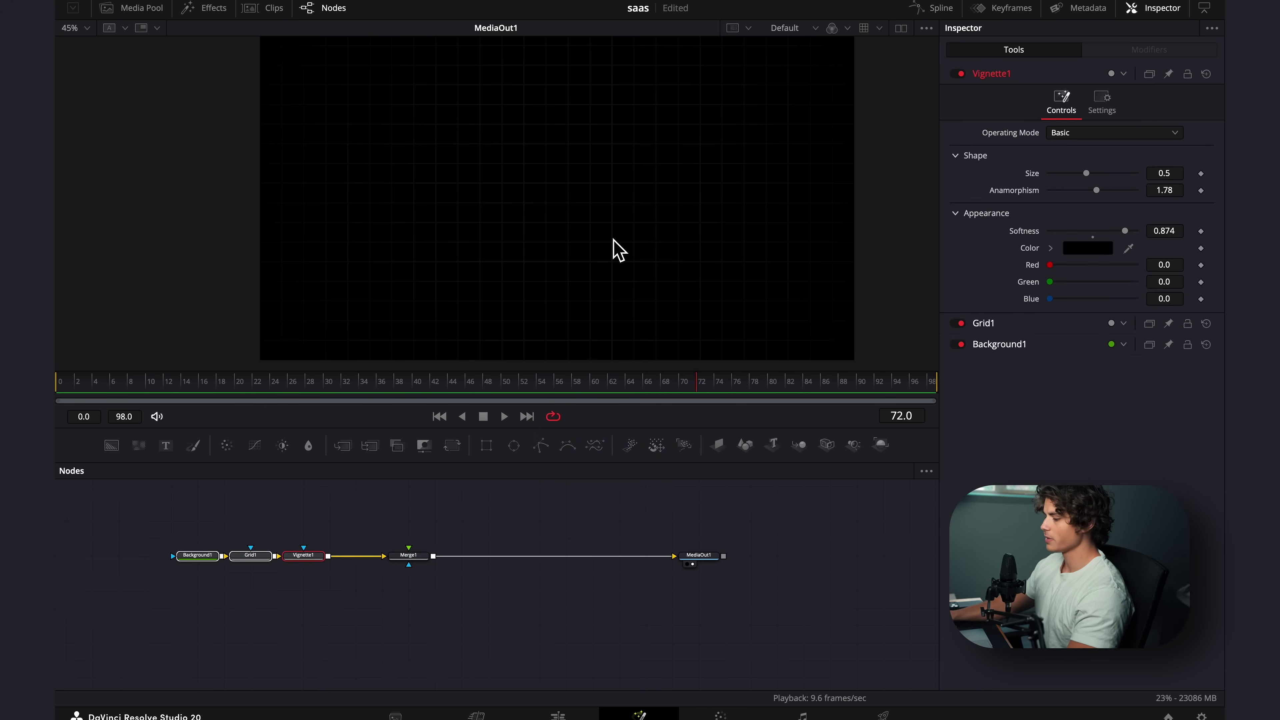
{"action": "left_click_drag", "start_coordinate": [481, 367], "coordinate": [409, 570]}
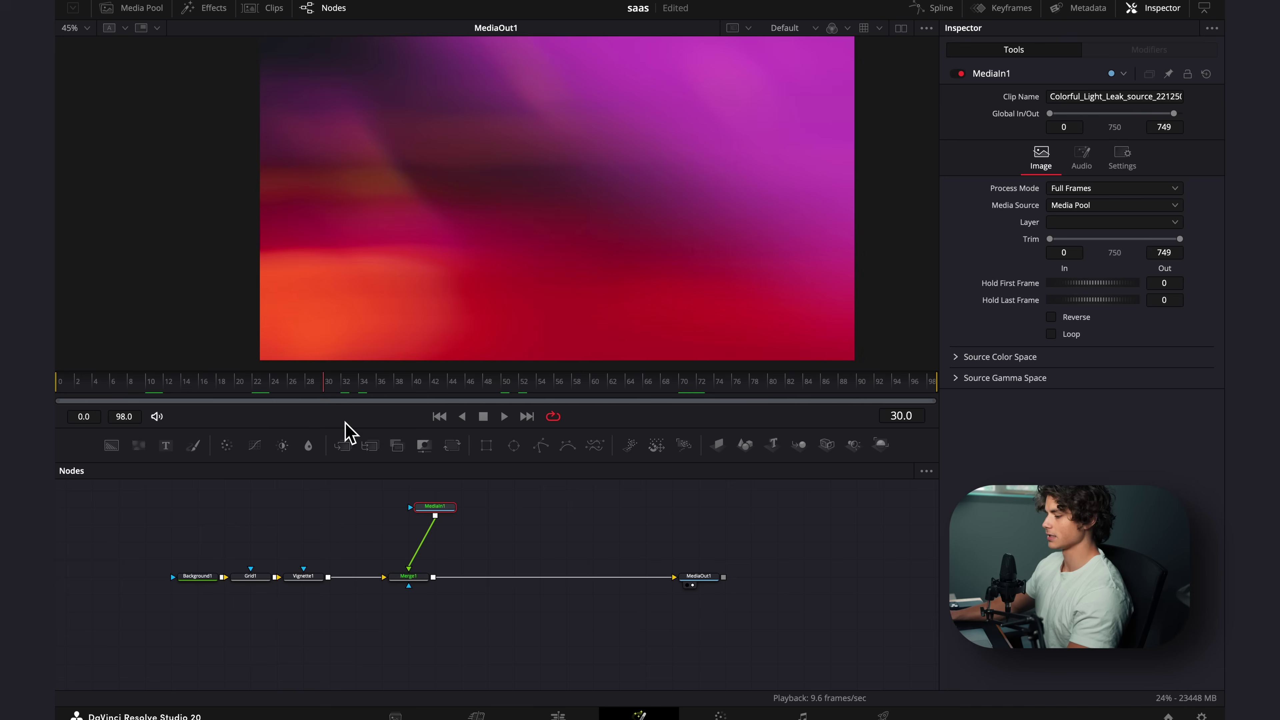
{"action": "left_click_drag", "start_coordinate": [453, 507], "coordinate": [427, 507]}
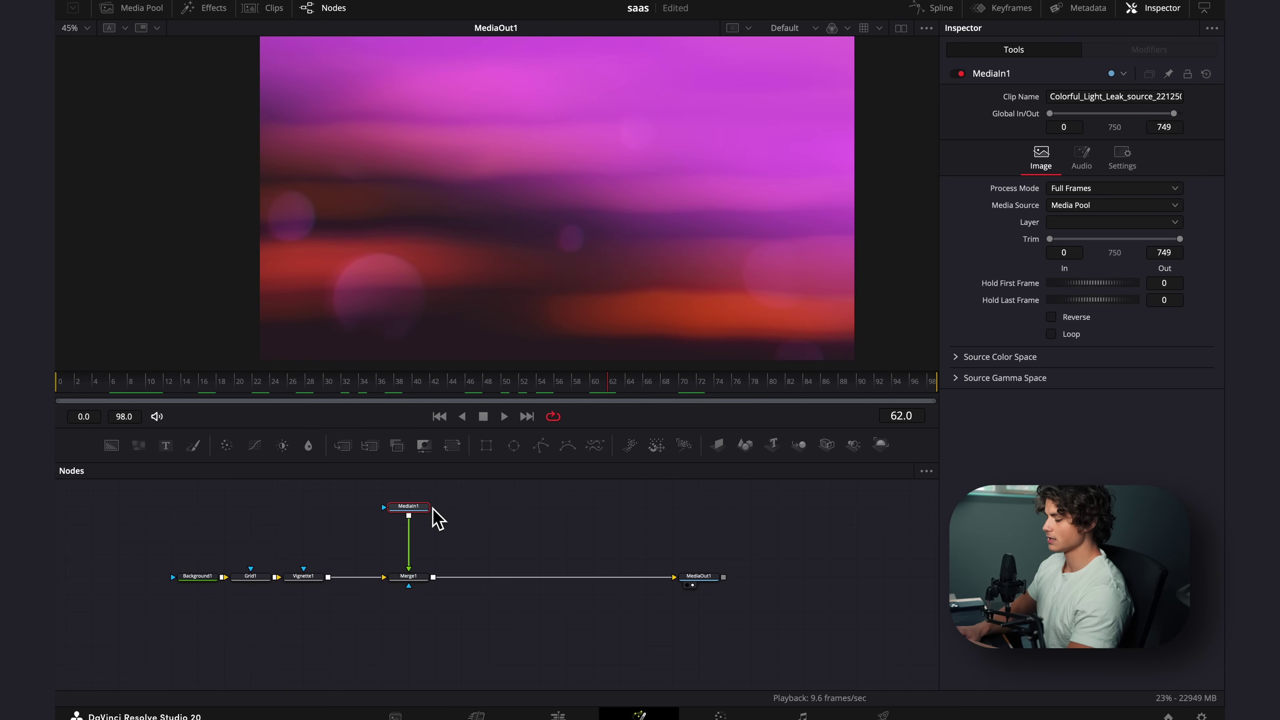
Insert a Blur node between the light leak clip and Merge1 with a blur size of about 46.5
{"action": "key", "text": "shift+space"}
{"action": "type", "text": "blur"}
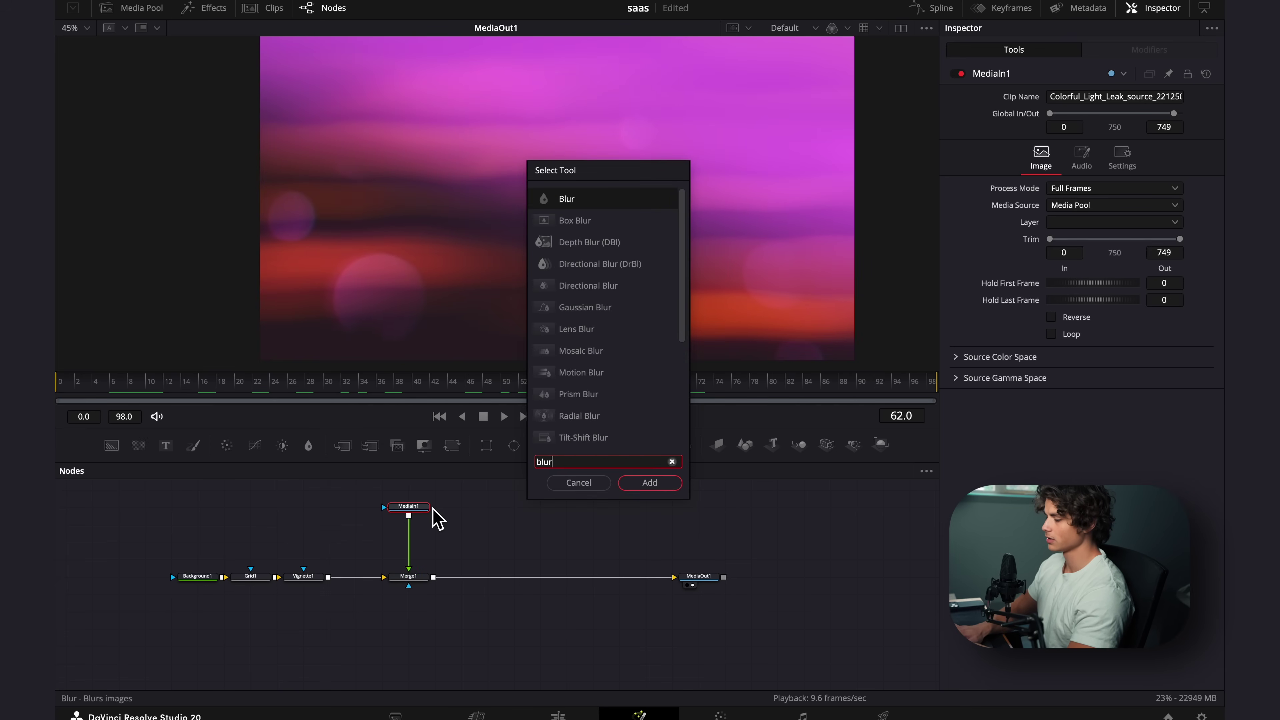
{"action": "key", "text": "Return"}
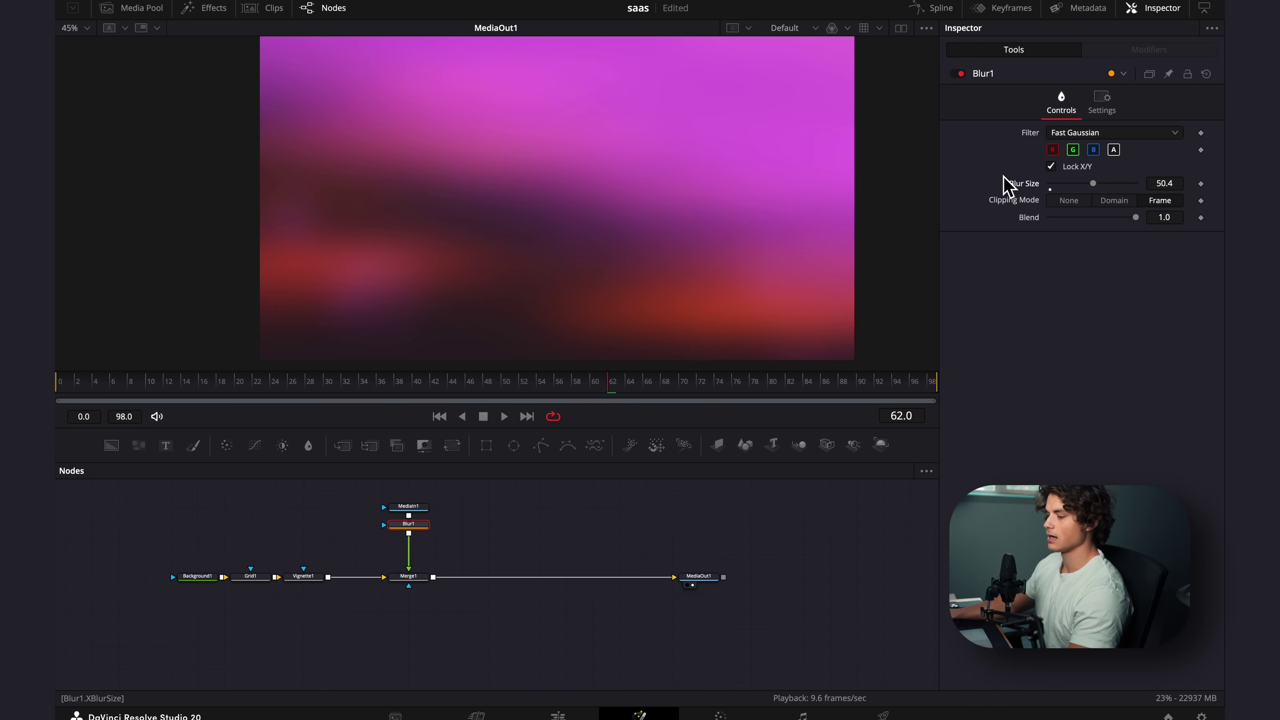
{"action": "scroll", "coordinate": [492, 482], "scroll_direction": "up", "scroll_amount": 1}
Mask the light leak clip with a Rectangle using corner radius 1.0, height about 0.331 and soft edge 0.2
{"action": "left_click", "coordinate": [421, 529]}
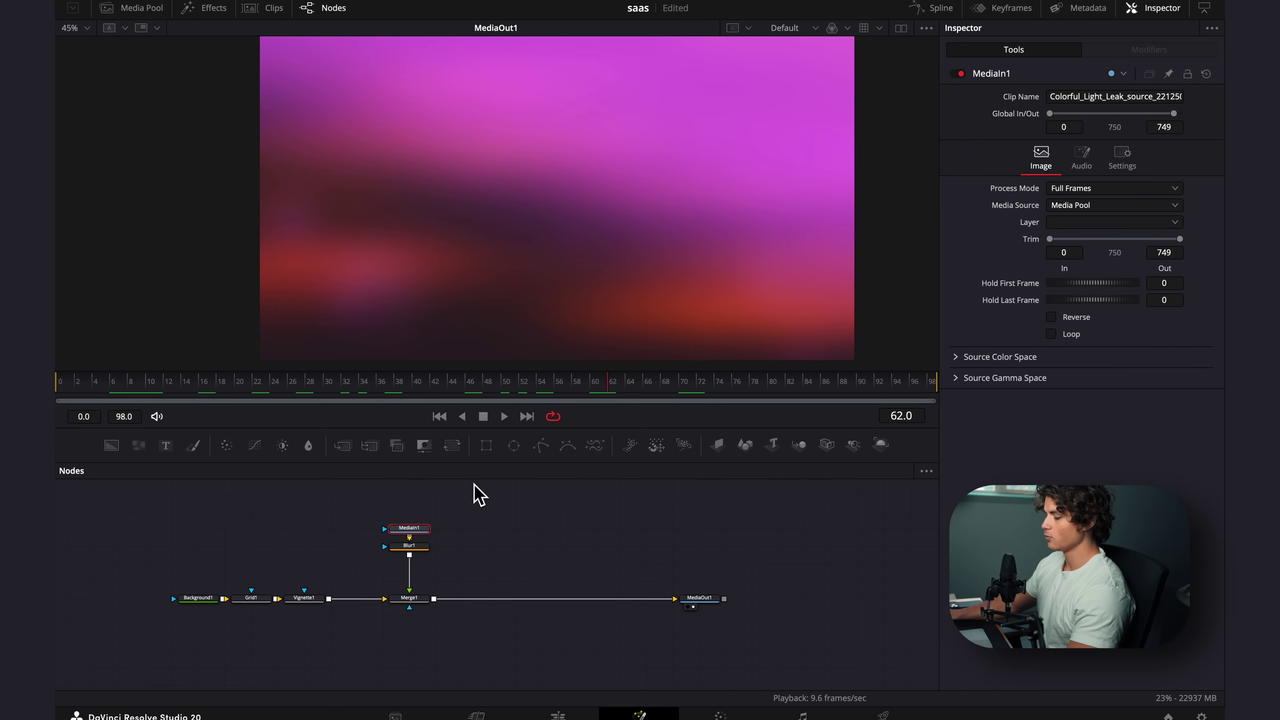
{"action": "left_click", "coordinate": [488, 448]}
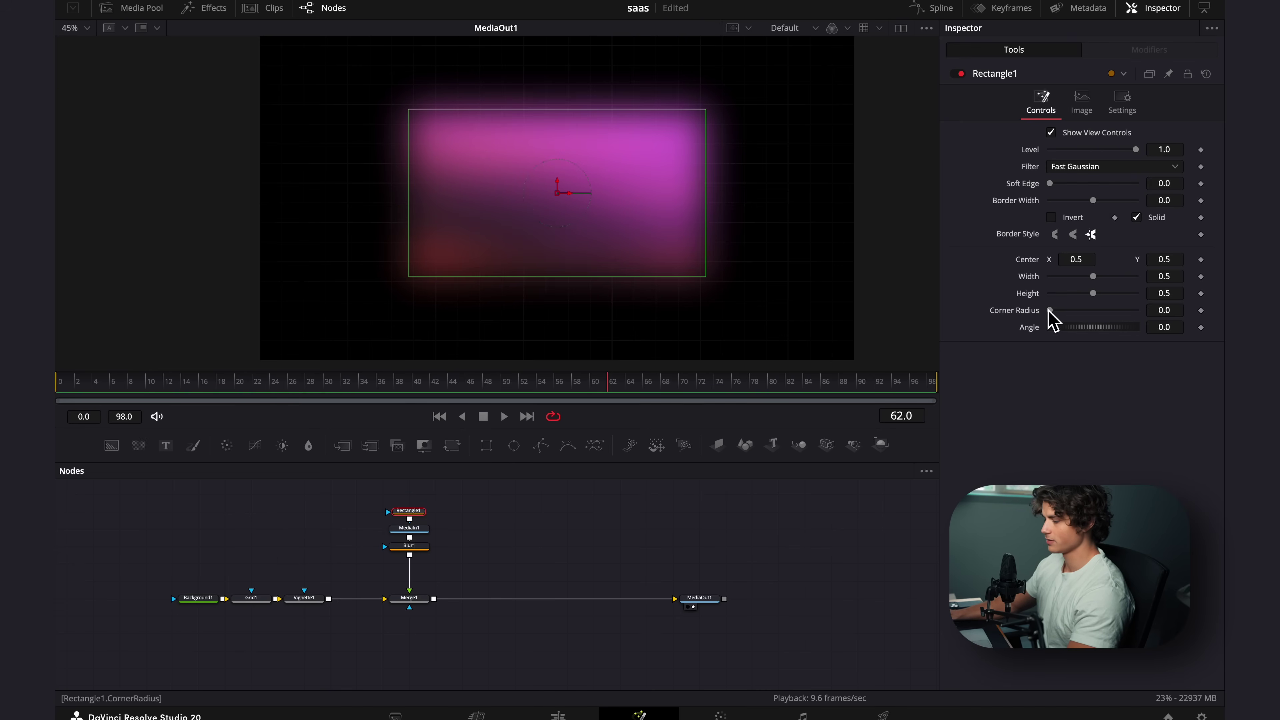
{"action": "left_click_drag", "start_coordinate": [1050, 310], "coordinate": [1135, 310]}
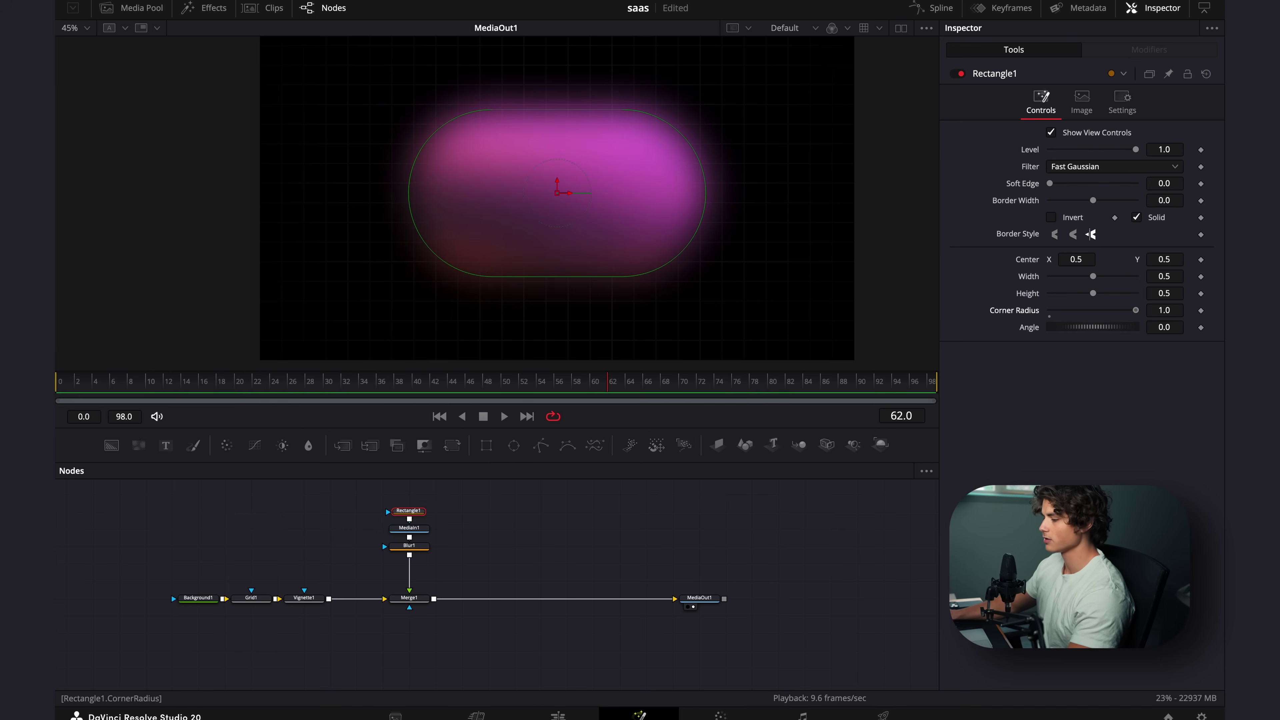
{"action": "left_click_drag", "start_coordinate": [1094, 292], "coordinate": [1078, 293]}
{"action": "left_click_drag", "start_coordinate": [1049, 183], "coordinate": [1136, 185]}
{"action": "left_click_drag", "start_coordinate": [564, 386], "coordinate": [364, 426]}
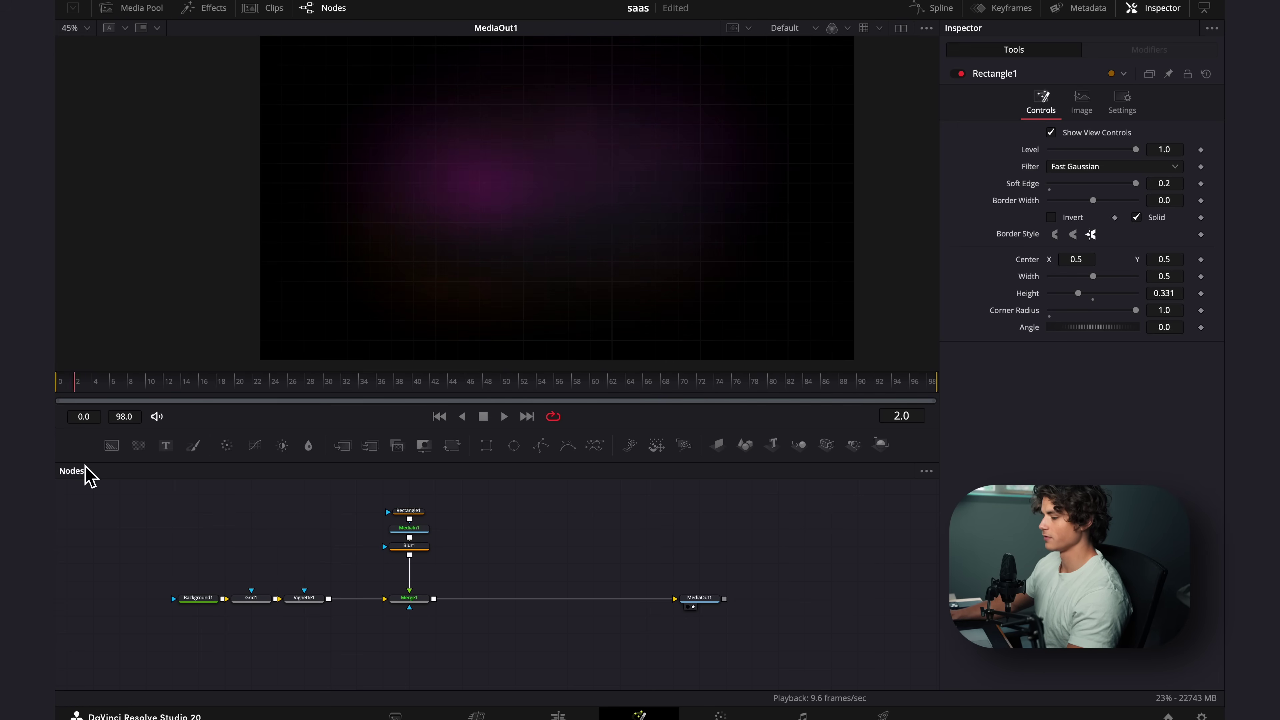
Insert a Transform node after Blur1 and set its size to about 1.13 and its center Y to 0.49
{"action": "left_click", "coordinate": [409, 545]}
{"action": "key", "text": "shift+space"}
{"action": "type", "text": "tran"}
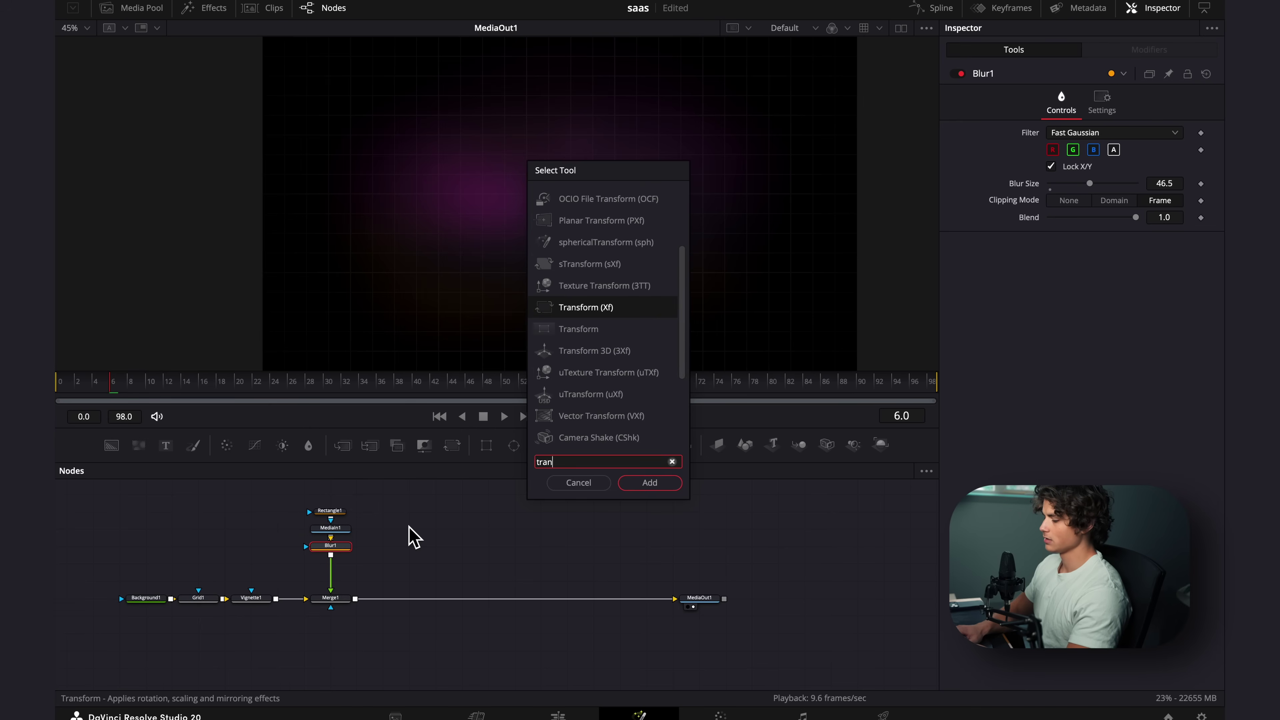
{"action": "key", "text": "Return"}
{"action": "key", "text": "ctrl+f"}
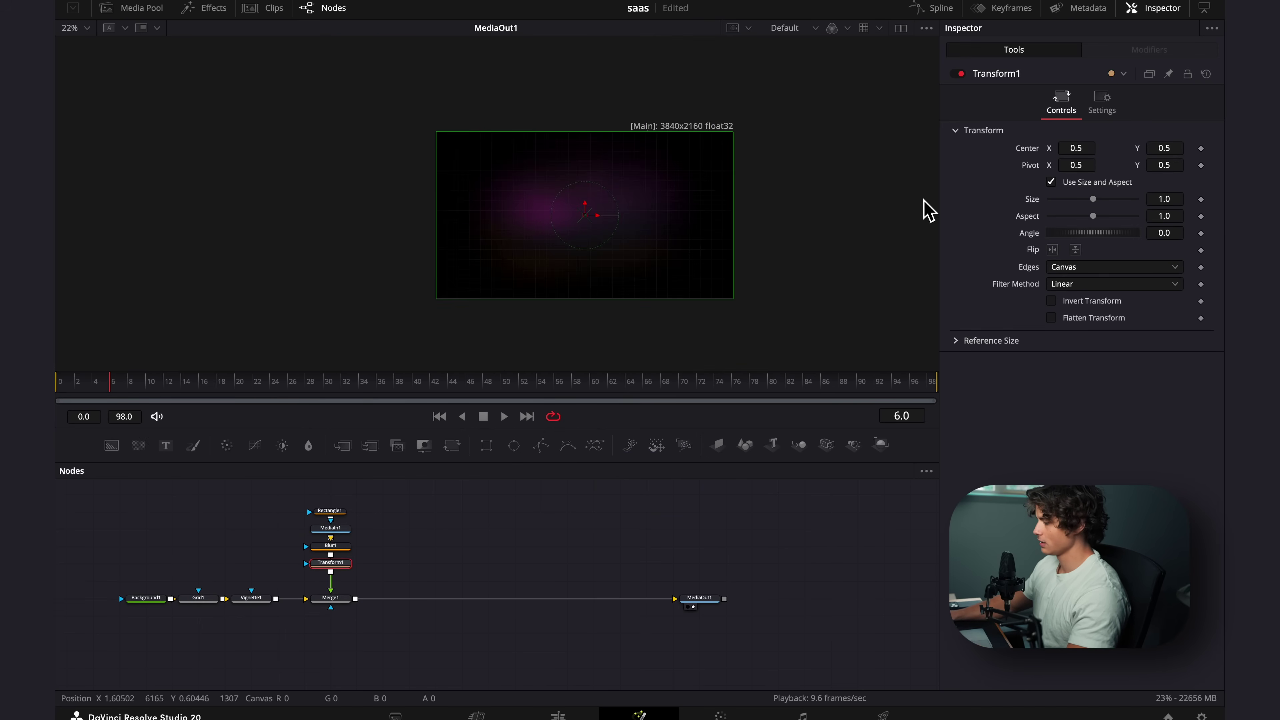
{"action": "left_click_drag", "start_coordinate": [1092, 199], "coordinate": [1109, 192]}
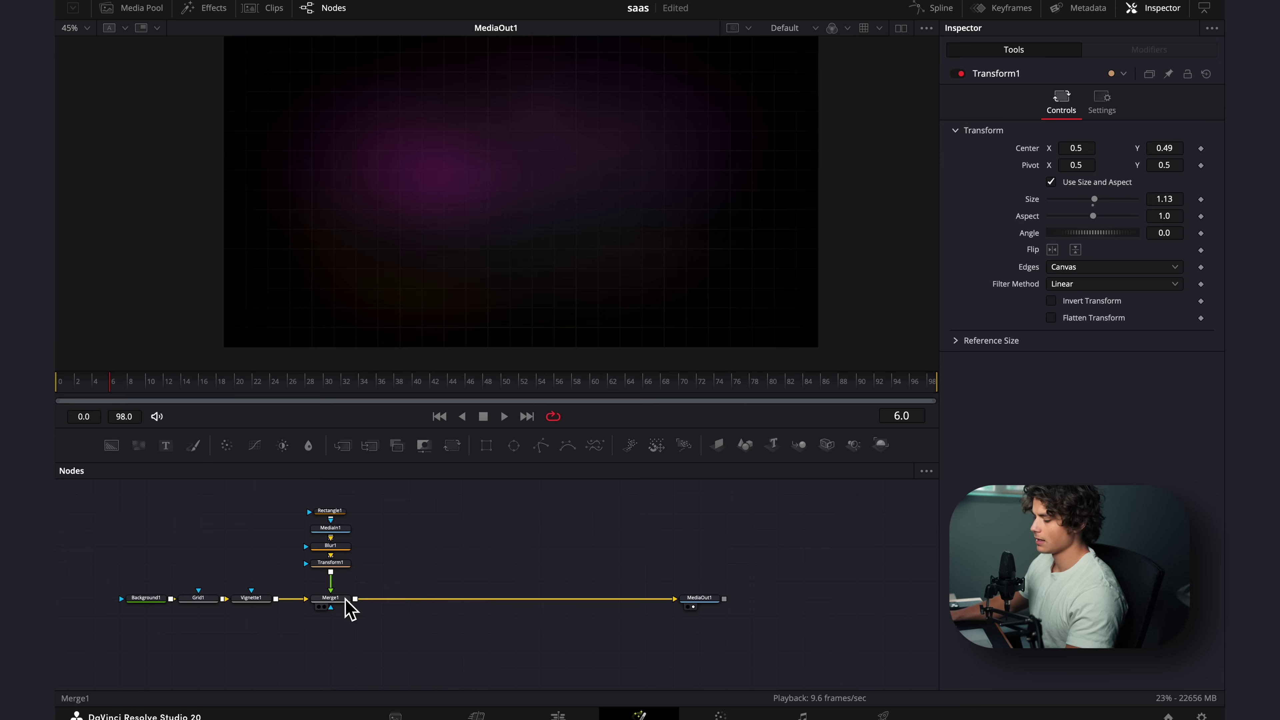
Add a second Merge node between Merge1 and MediaOut1
{"action": "left_click", "coordinate": [345, 599]}
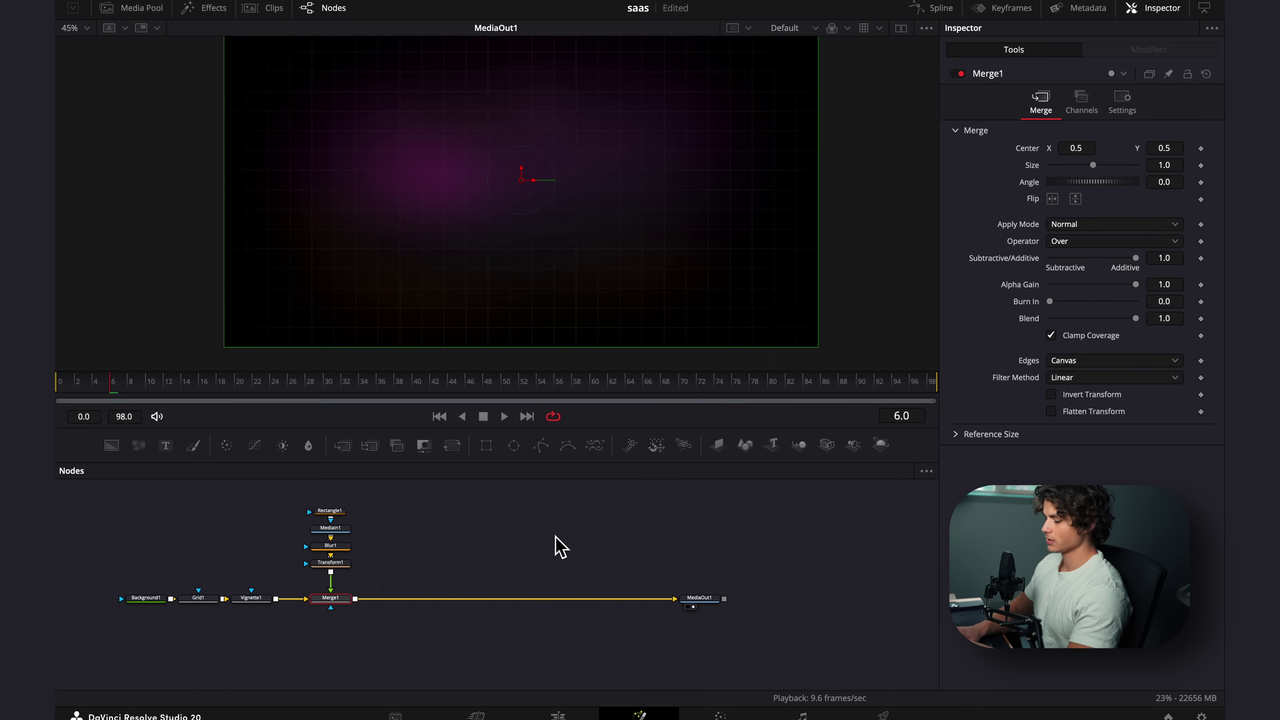
{"action": "key", "text": "shift+space"}
{"action": "type", "text": "mer"}
{"action": "key", "text": "Return"}
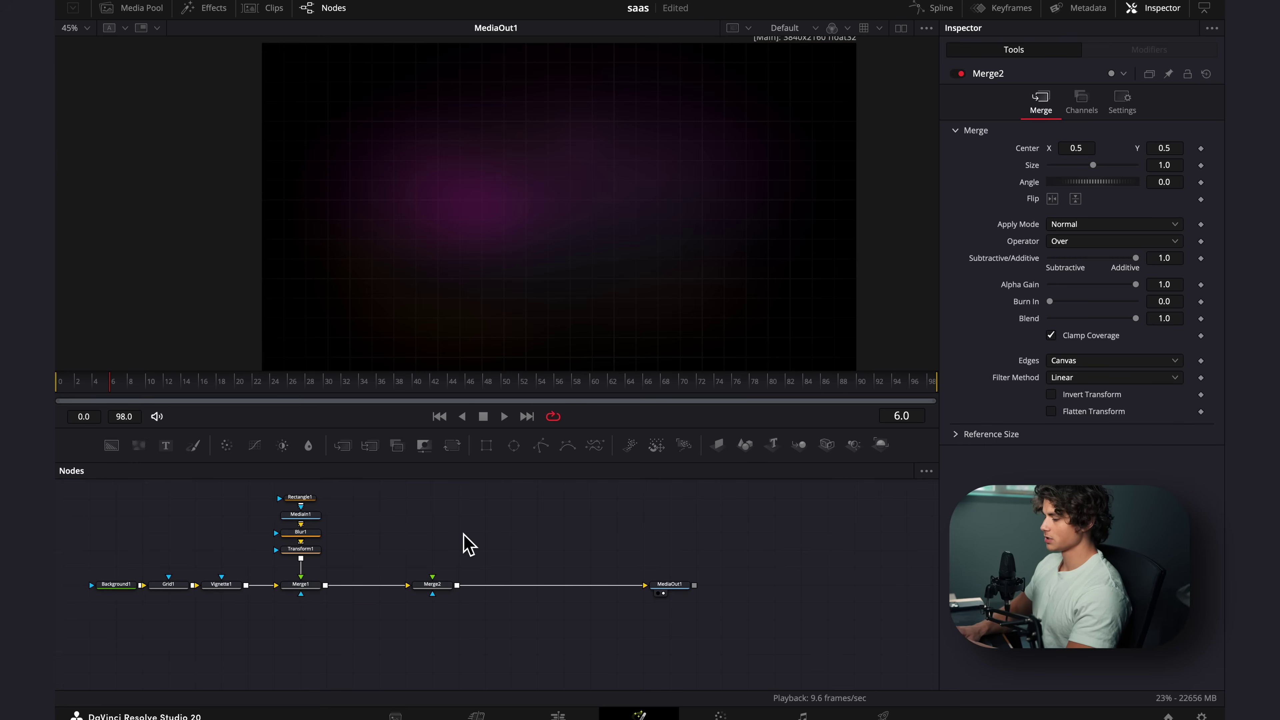
Add a Displace node as the foreground of Merge2 and feed the output of Merge1 into its input
{"action": "key", "text": "shift+space"}
{"action": "type", "text": "mer"}
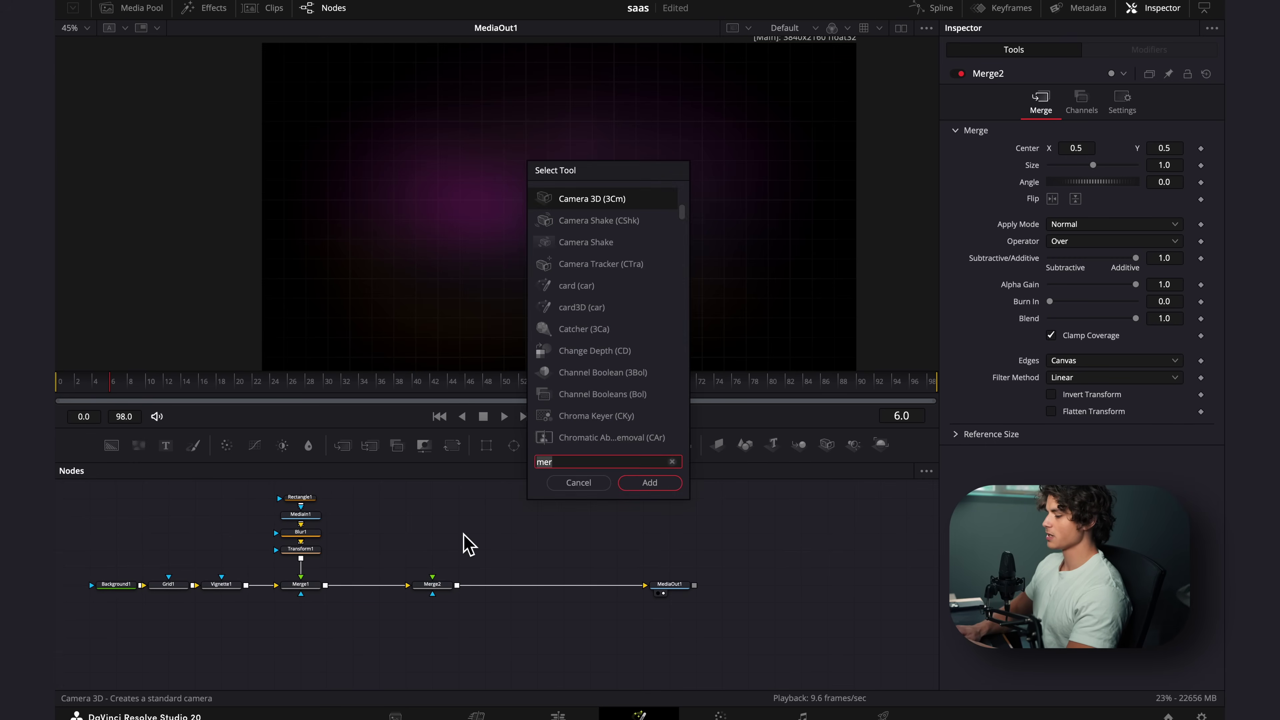
{"action": "key", "text": "BackSpace"}
{"action": "key", "text": "BackSpace"}
{"action": "key", "text": "BackSpace"}
{"action": "type", "text": "disp"}
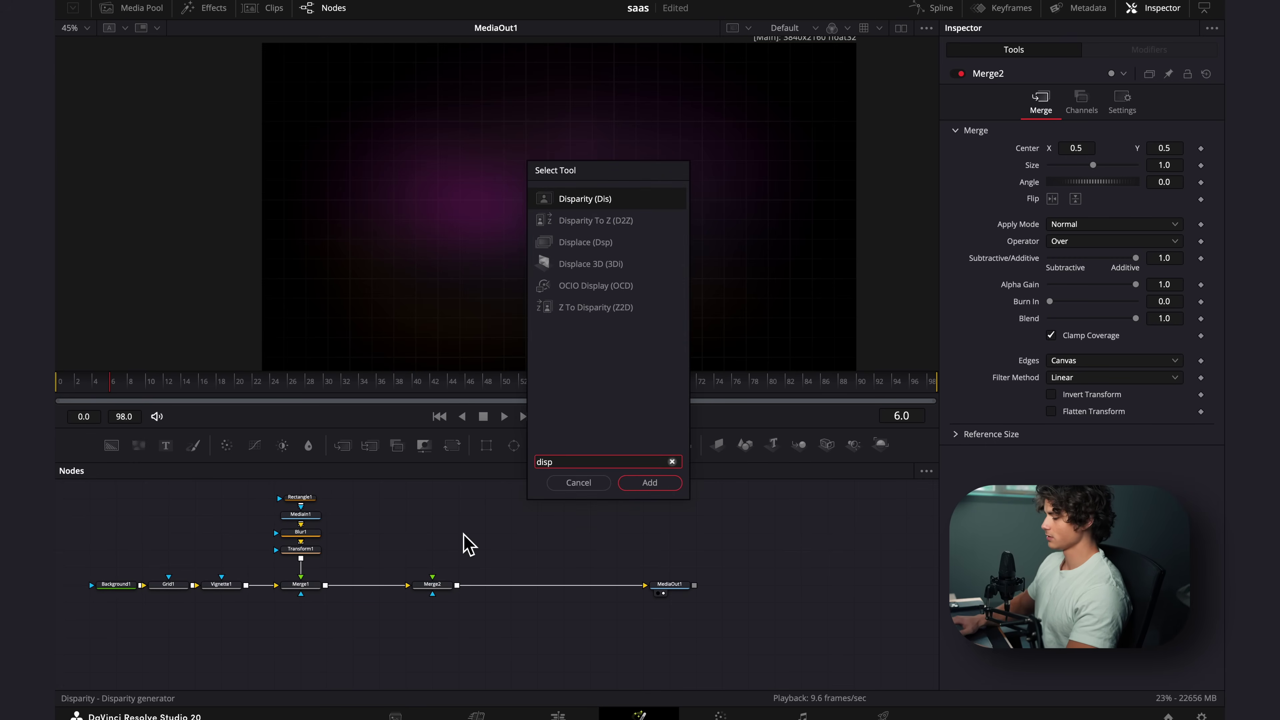
{"action": "key", "text": "Return"}
{"action": "left_click_drag", "start_coordinate": [485, 534], "coordinate": [433, 579]}
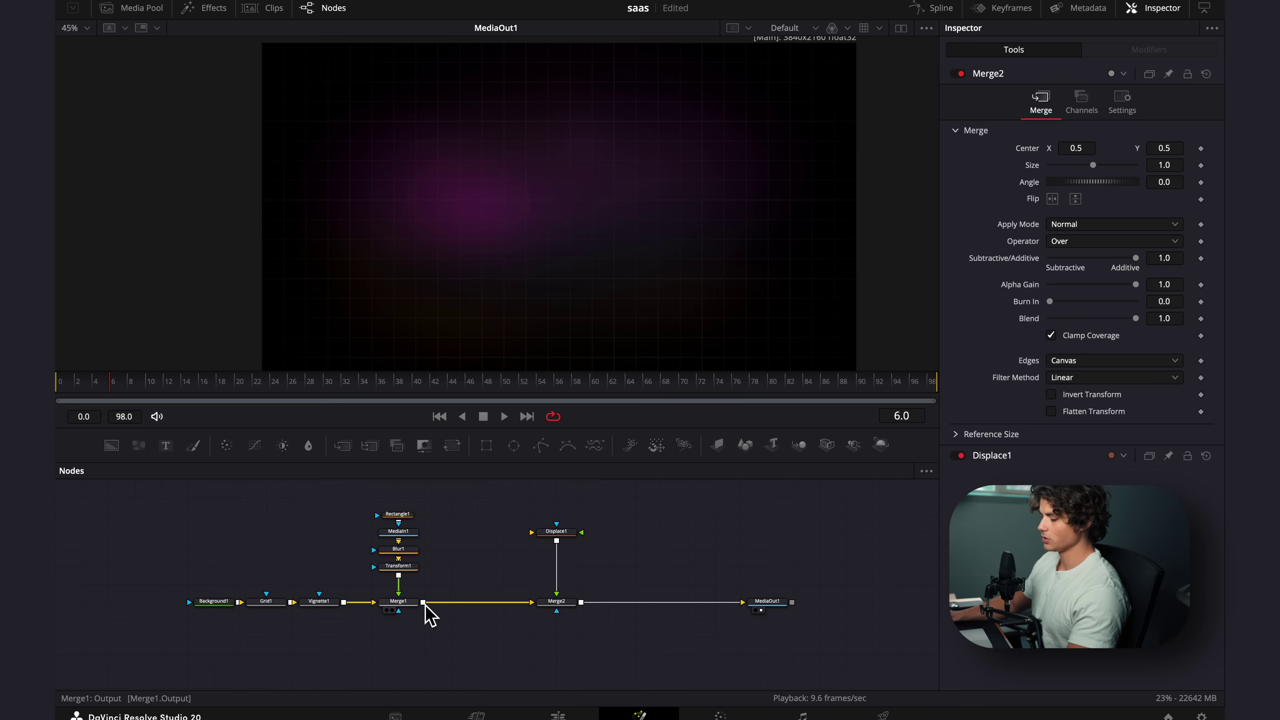
{"action": "left_click_drag", "start_coordinate": [422, 602], "coordinate": [535, 533]}
Add a Rectangle2 mask node and connect it to the foreground input of Displace1 and the mask input of Merge2
{"action": "left_click", "coordinate": [486, 445]}
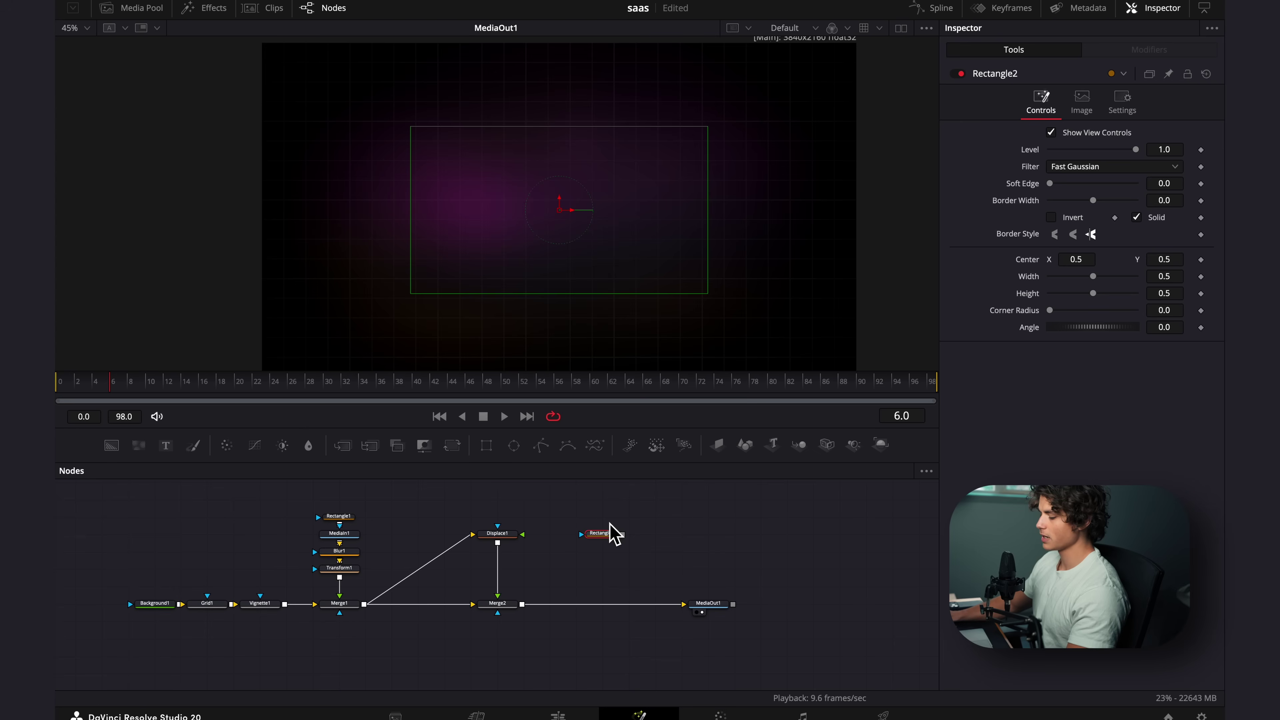
{"action": "left_click_drag", "start_coordinate": [626, 536], "coordinate": [524, 536]}
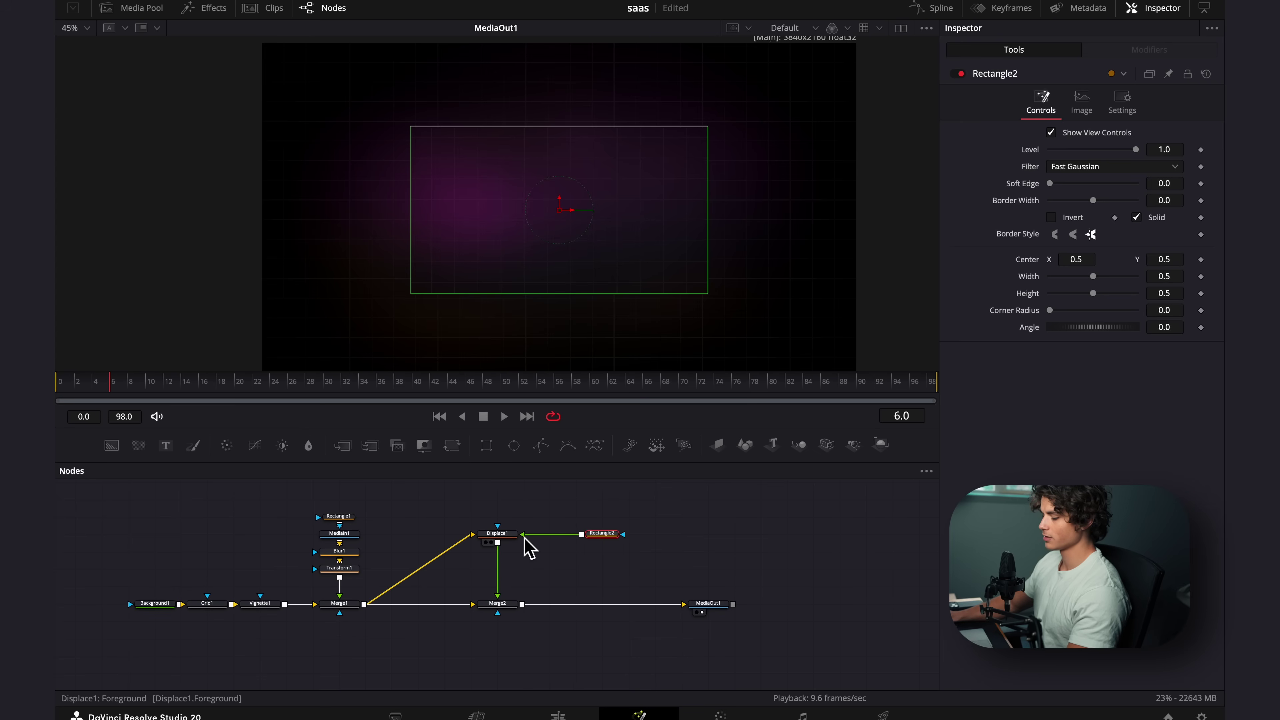
{"action": "left_click_drag", "start_coordinate": [500, 616], "coordinate": [586, 536]}
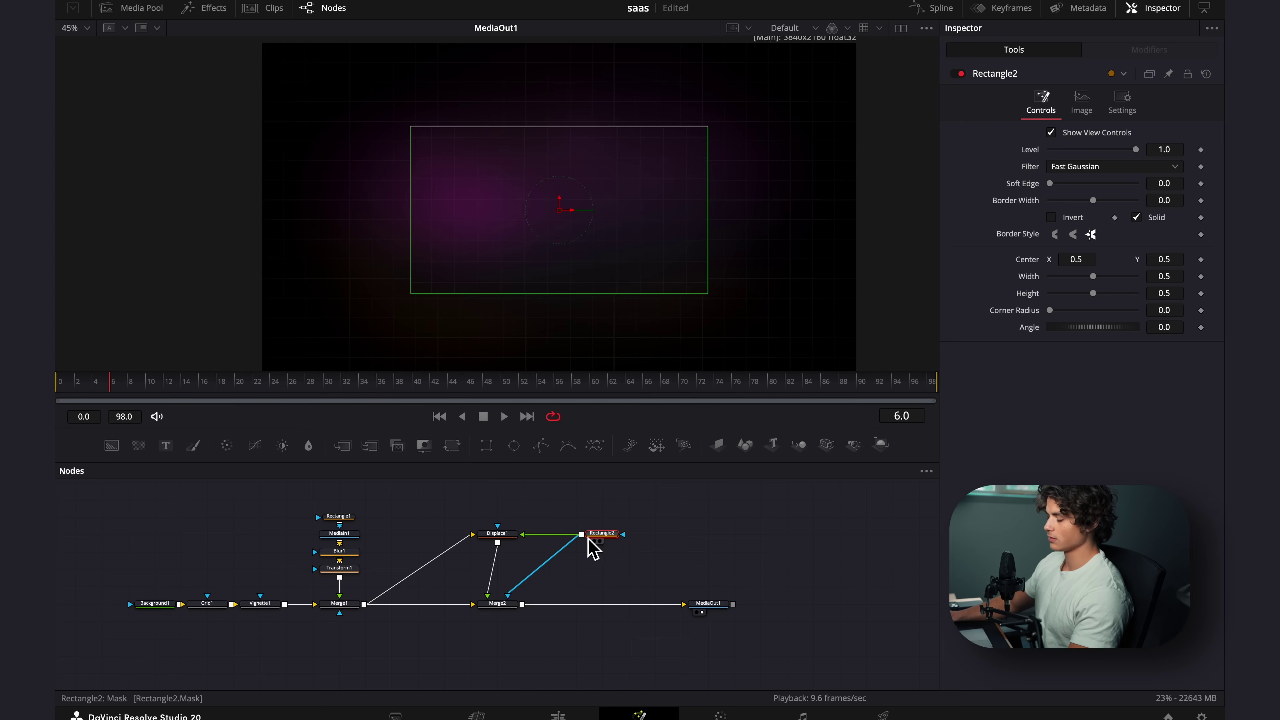
Set the offset of Displace1 to -1
{"action": "left_click", "coordinate": [516, 548]}
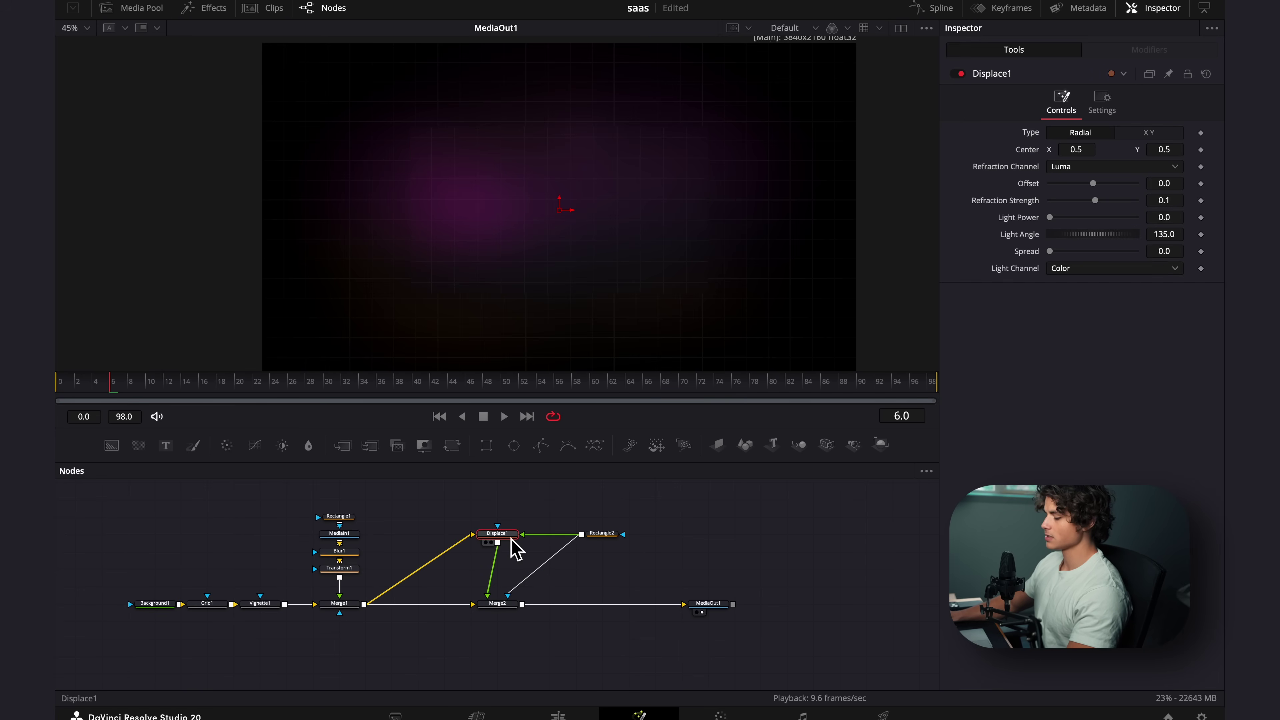
{"action": "left_click", "coordinate": [1164, 184]}
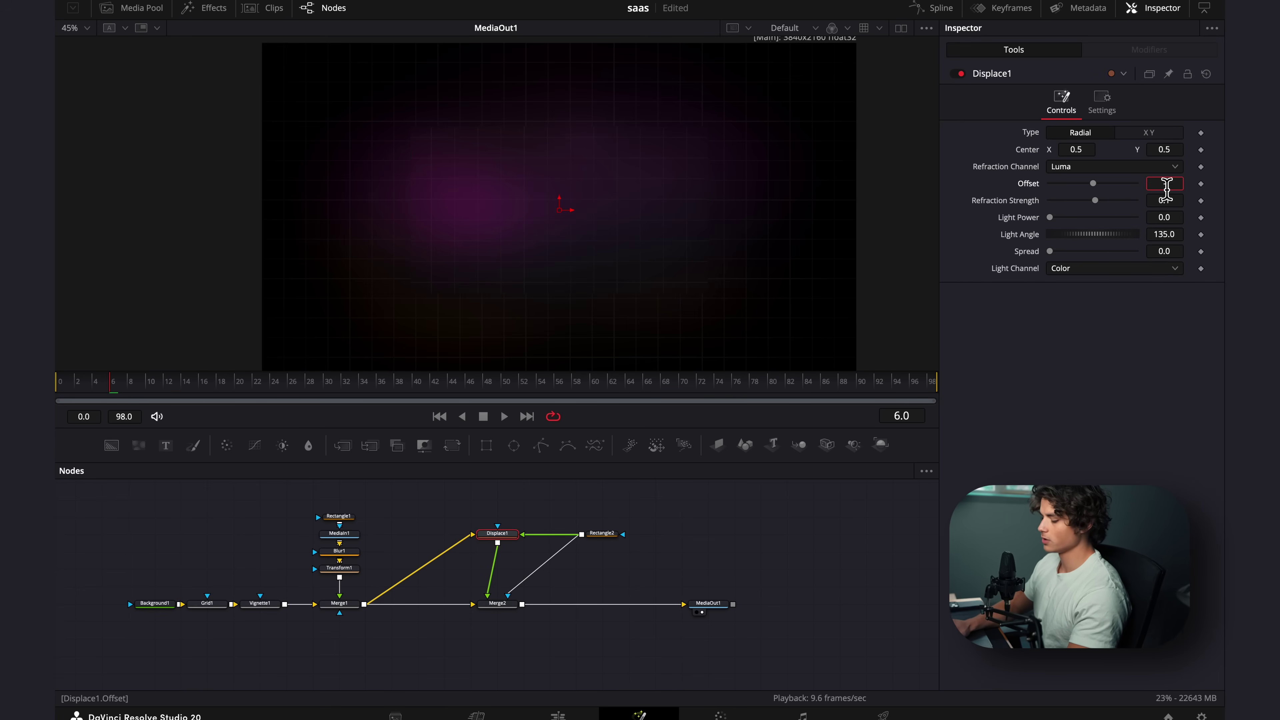
{"action": "type", "text": "-1"}
{"action": "key", "text": "Tab"}
Shape Rectangle2 into a pill with width about 0.378, height about 0.197 and corner radius 1.0, following the reference screenshot
{"action": "left_click", "coordinate": [604, 535]}
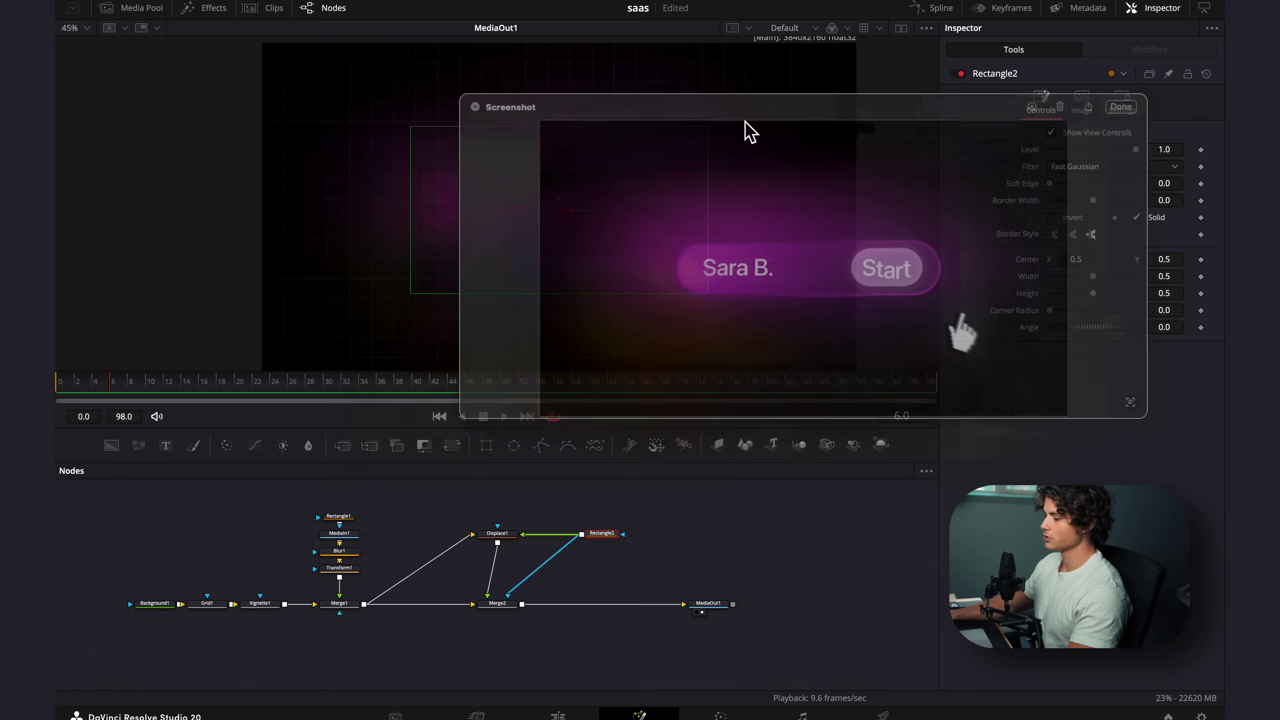
{"action": "left_click_drag", "start_coordinate": [743, 121], "coordinate": [541, 184]}
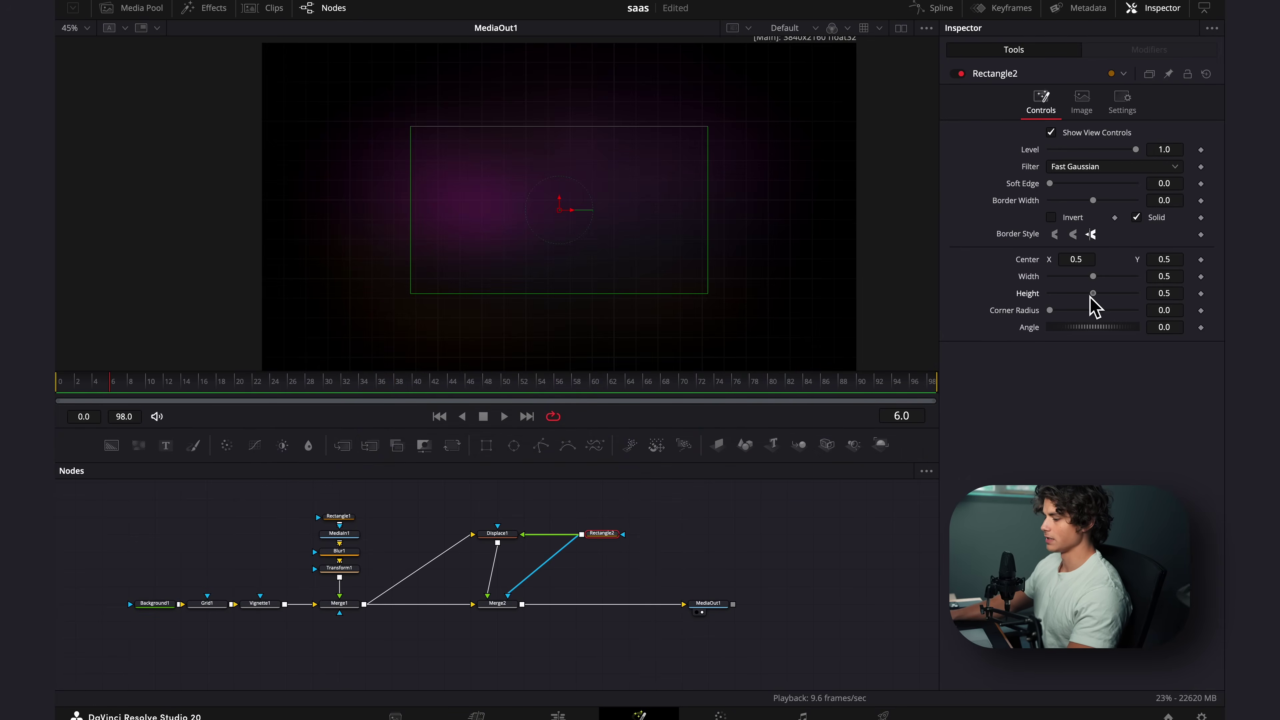
{"action": "left_click_drag", "start_coordinate": [1092, 294], "coordinate": [1148, 315]}
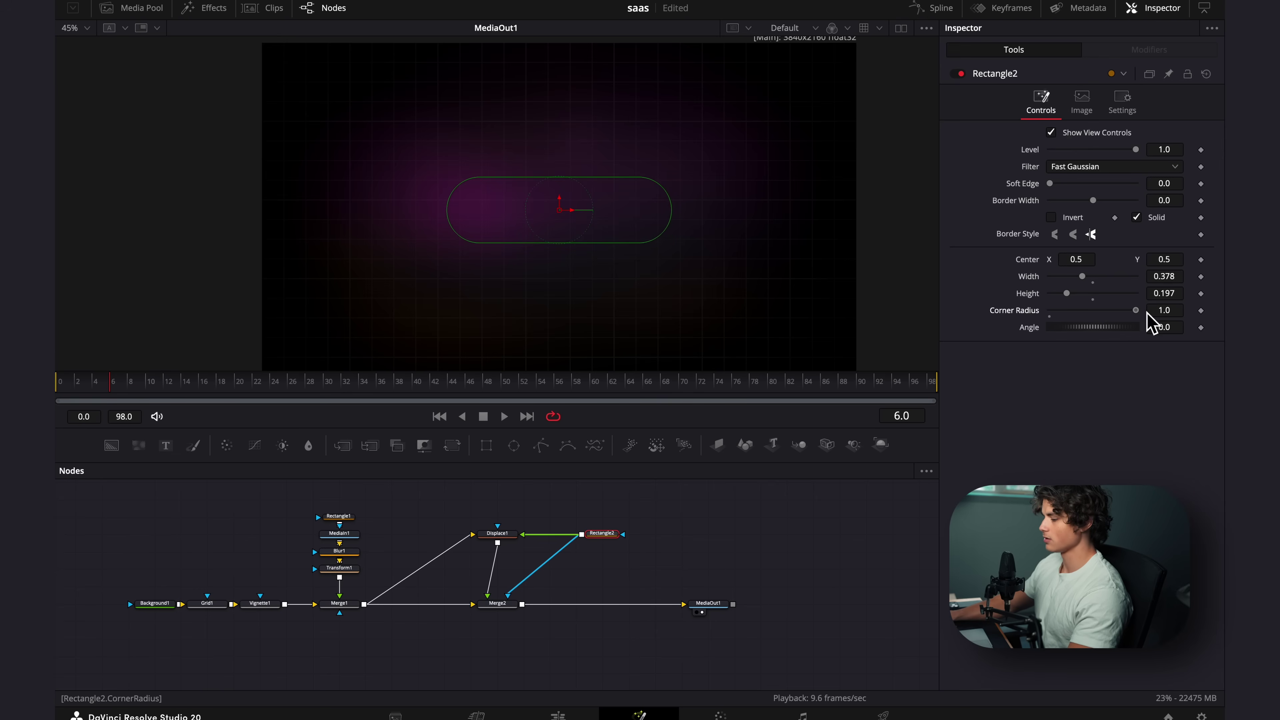
Set Displace1's refraction strength to -4.0 and spread to about 1.087, and check the glass effect at frame 43
{"action": "left_click", "coordinate": [499, 533]}
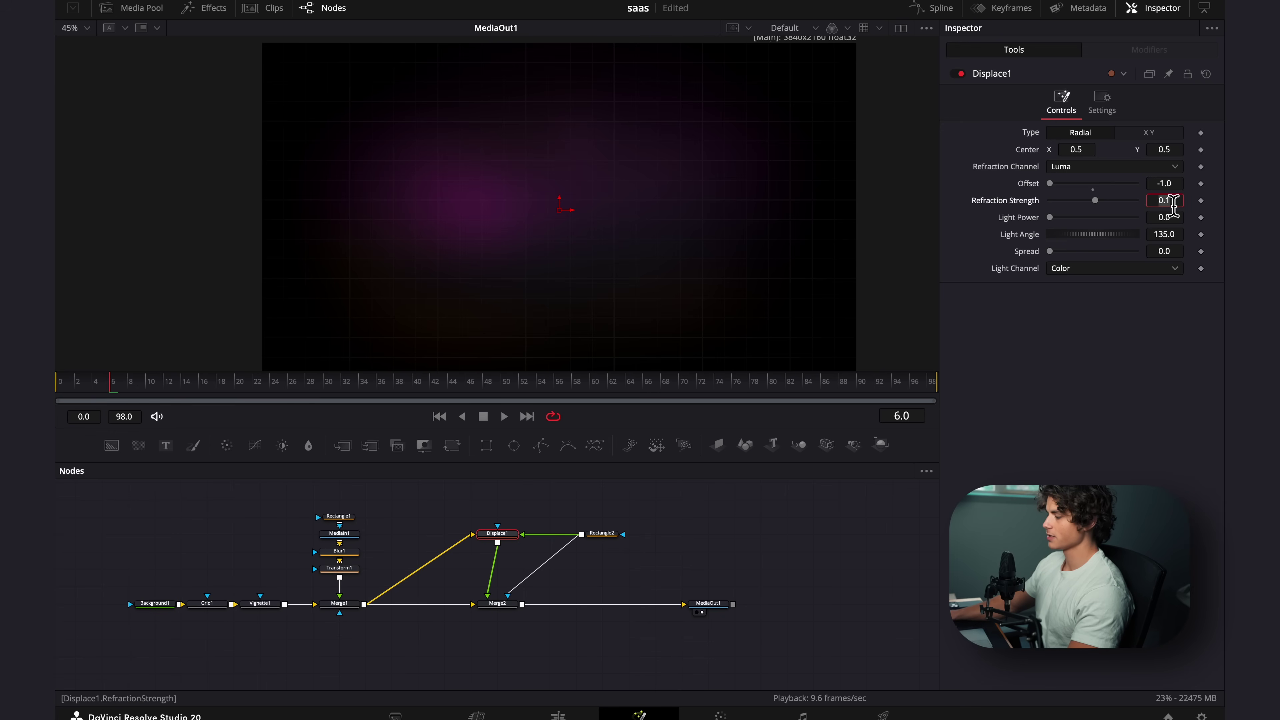
{"action": "key", "text": "Return"}
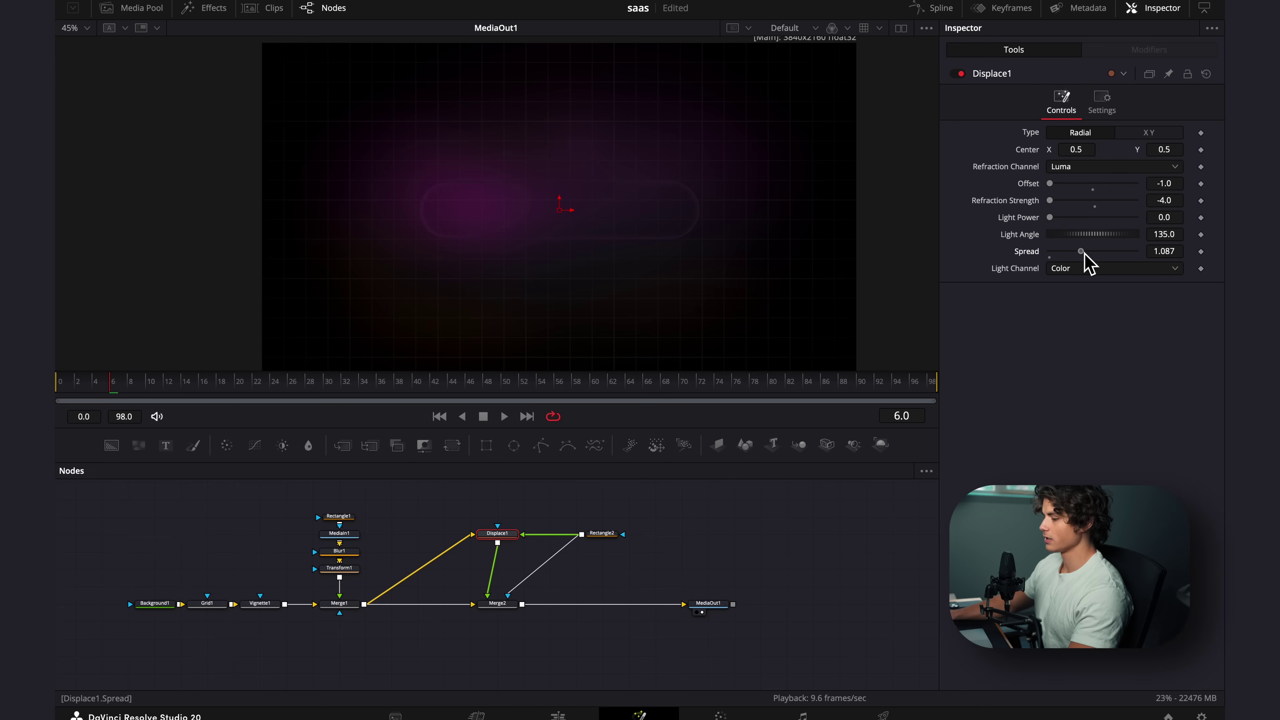
{"action": "left_click_drag", "start_coordinate": [199, 389], "coordinate": [376, 388]}
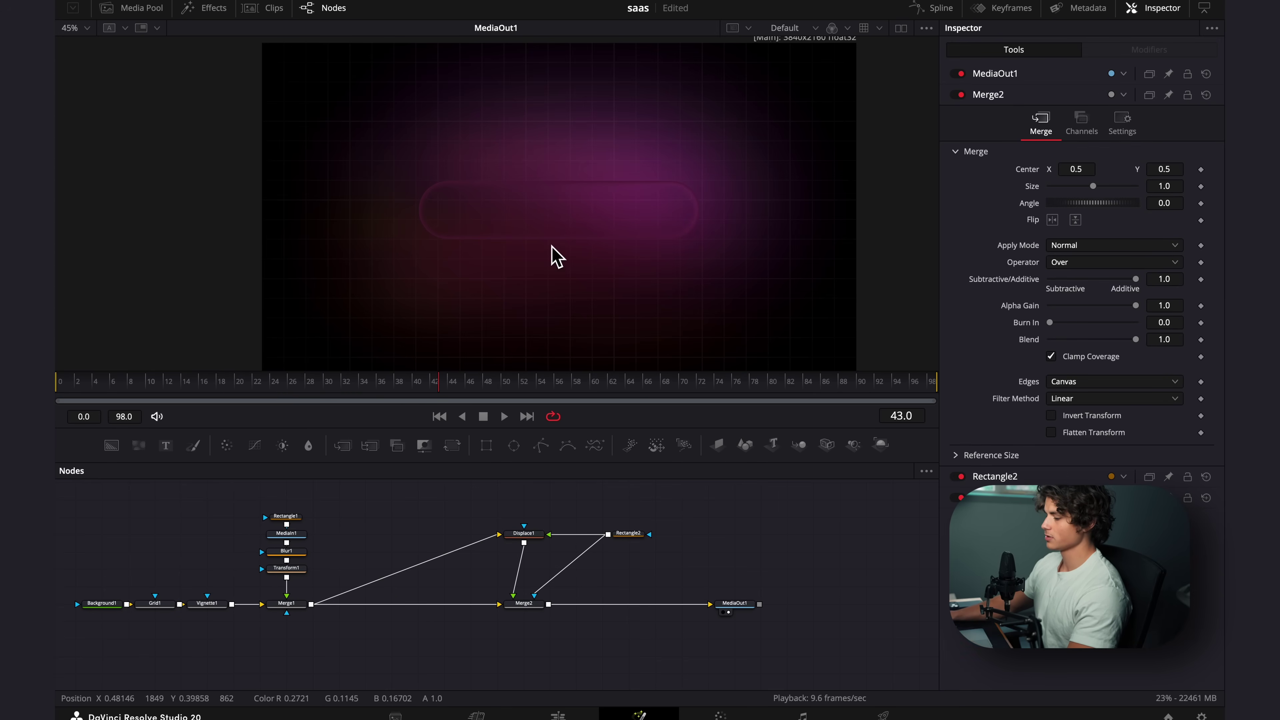
Insert a third Merge node directly after Merge1 so it feeds both Displace1 and Merge2
{"action": "left_click", "coordinate": [287, 603]}
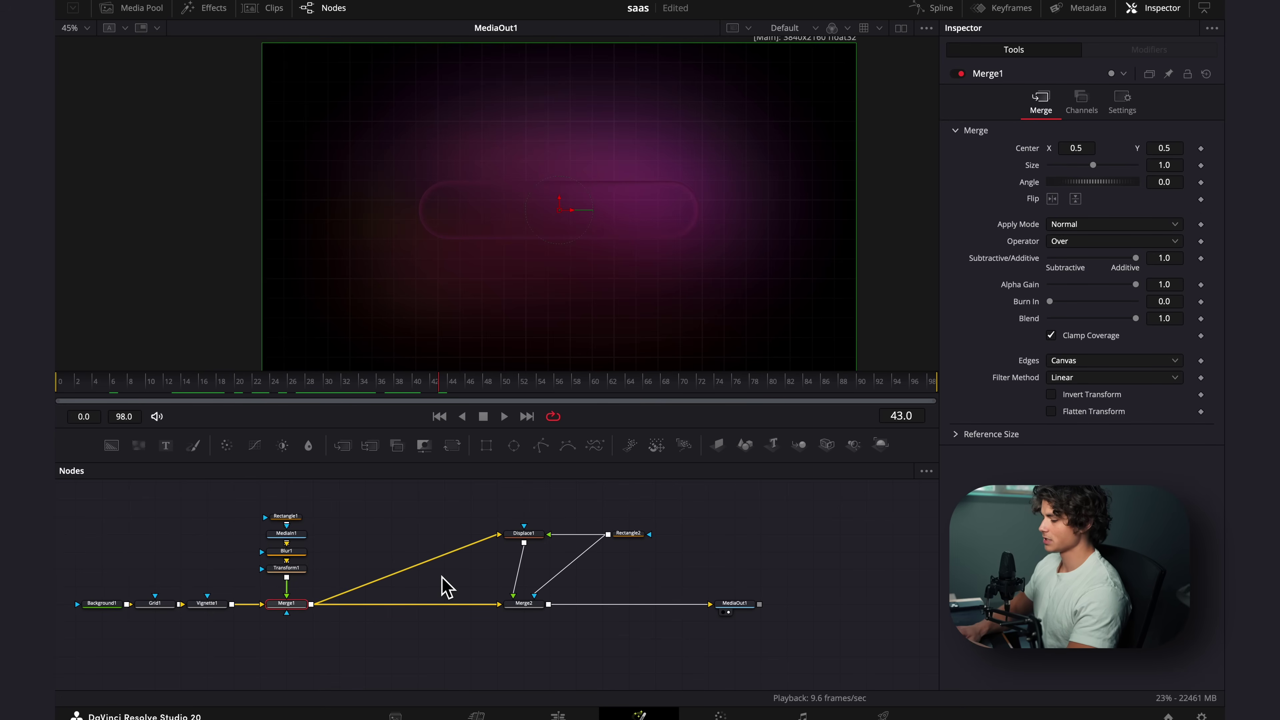
{"action": "key", "text": "shift+space"}
{"action": "type", "text": "mer"}
{"action": "key", "text": "Return"}
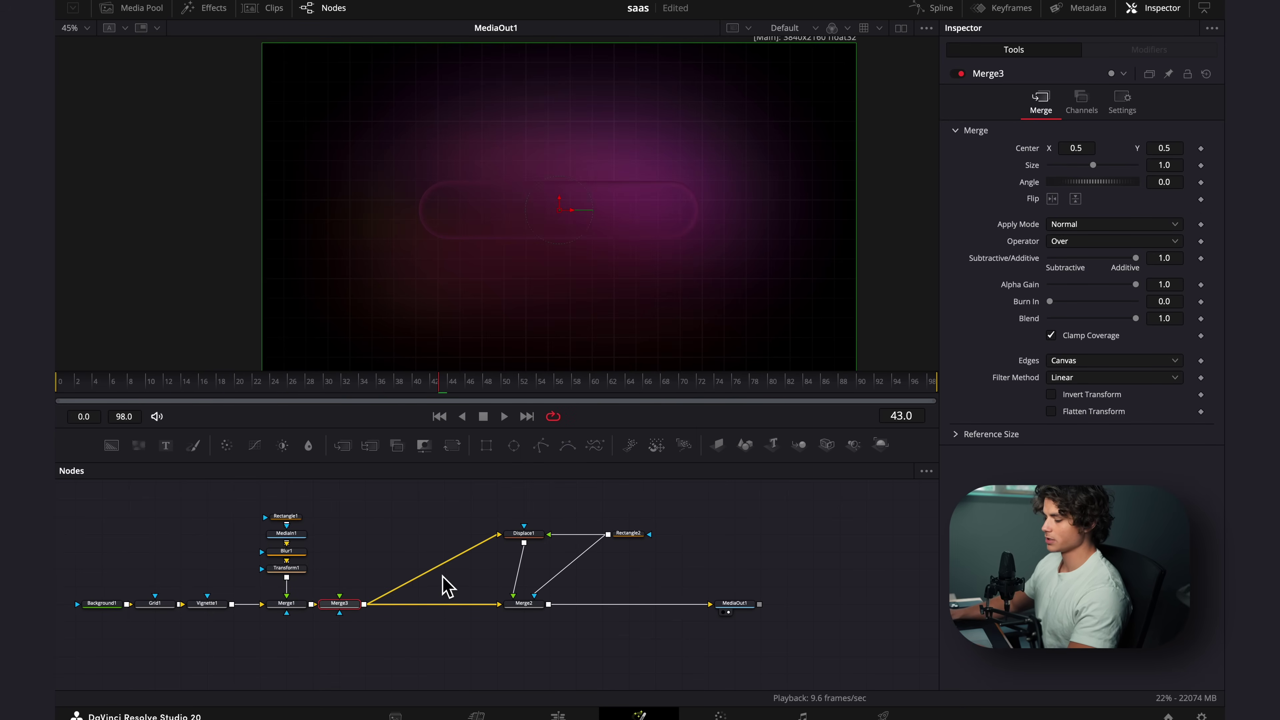
Duplicate the MediaIn1 light leak clip, connect the copy as the foreground of Merge3 and align it above that node
{"action": "left_click", "coordinate": [301, 533]}
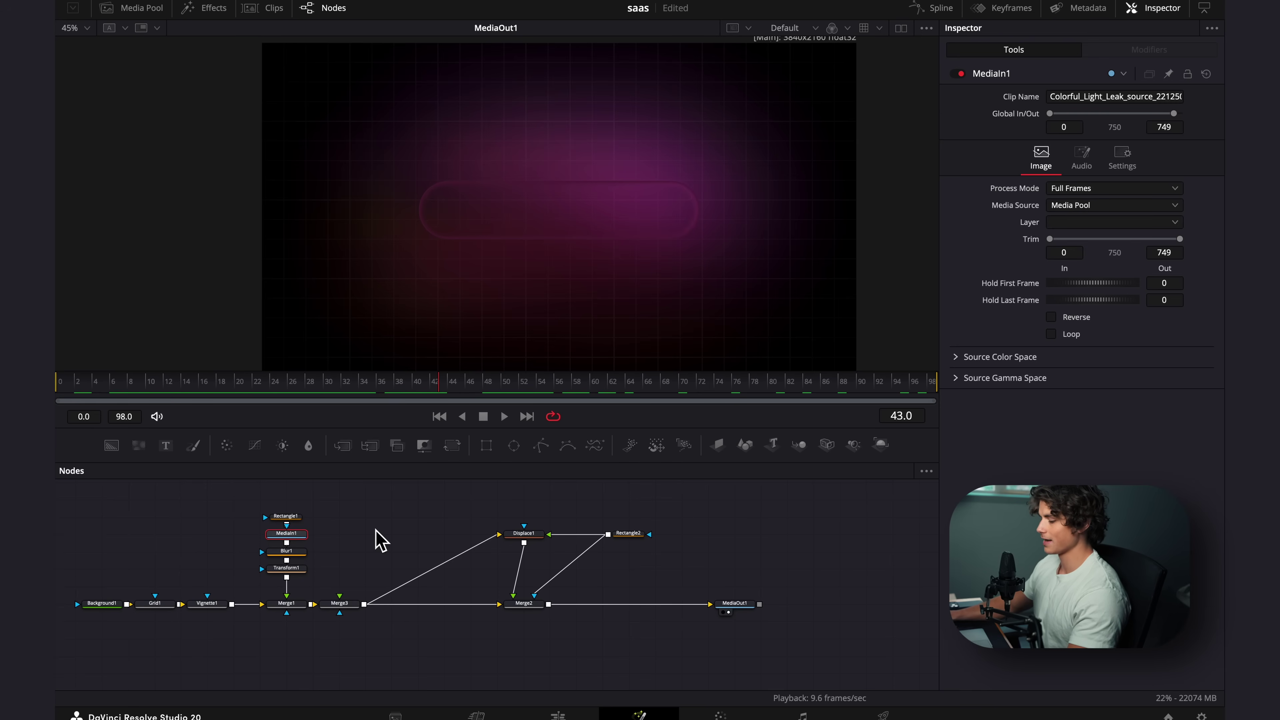
{"action": "key", "text": "ctrl+v"}
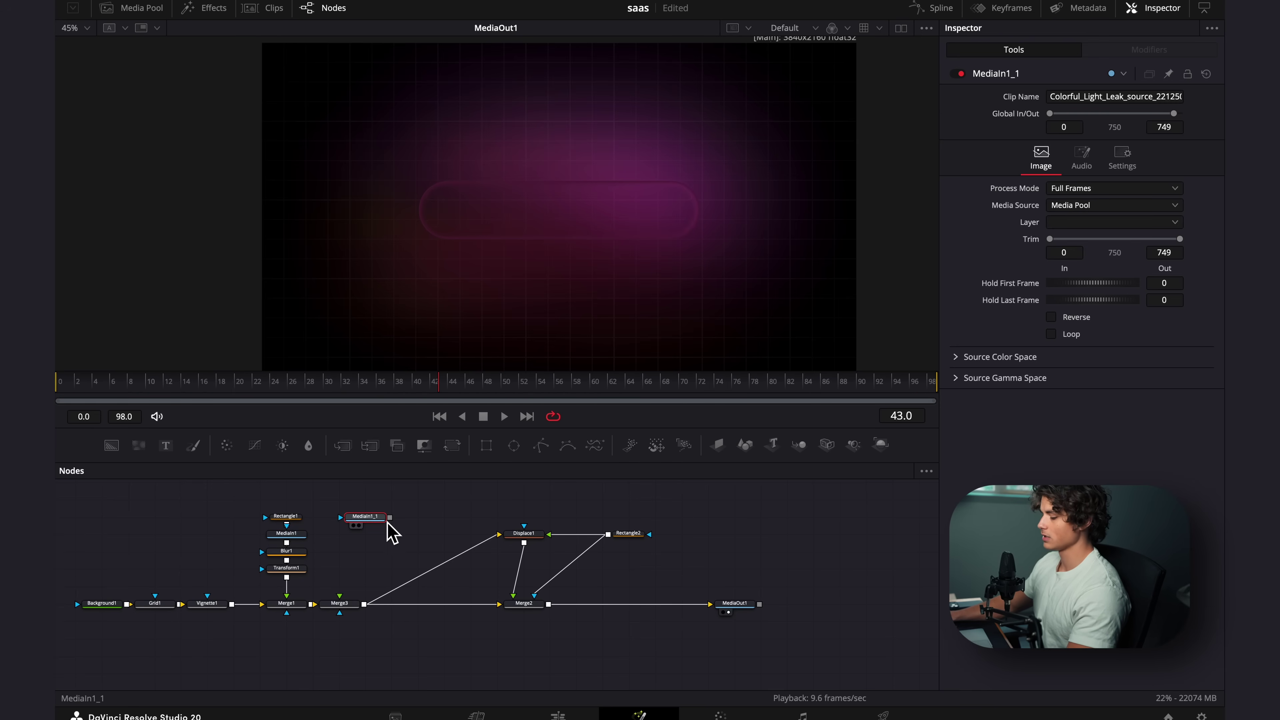
{"action": "left_click_drag", "start_coordinate": [390, 519], "coordinate": [342, 603]}
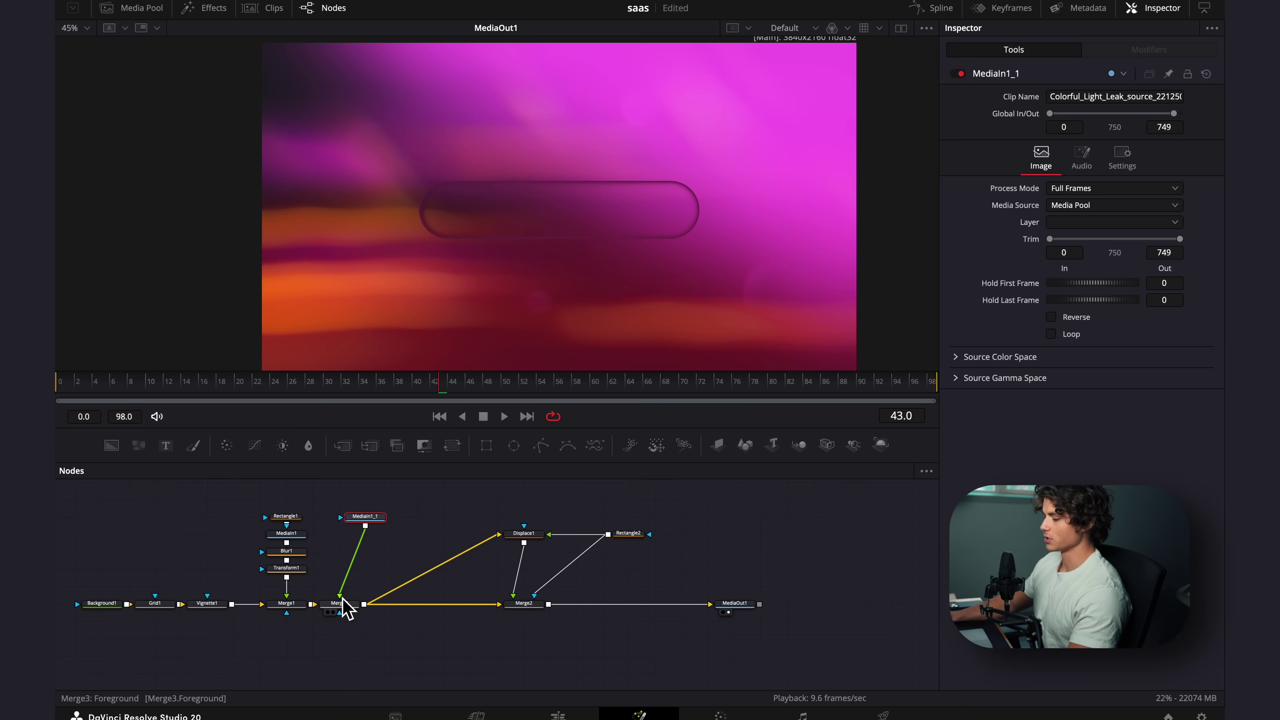
{"action": "left_click_drag", "start_coordinate": [369, 518], "coordinate": [343, 517]}
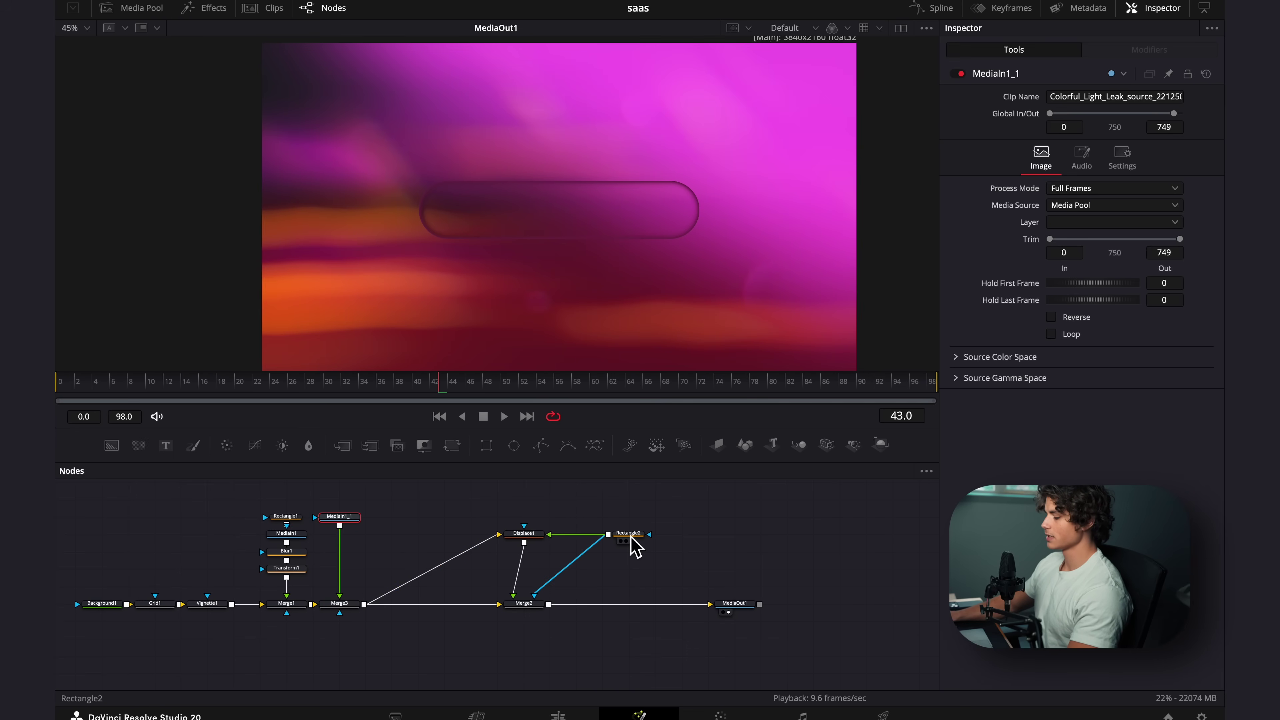
Duplicate Rectangle2 and connect the copy as the mask of the second light leak clip, MediaIn1_1
{"action": "left_click", "coordinate": [630, 535]}
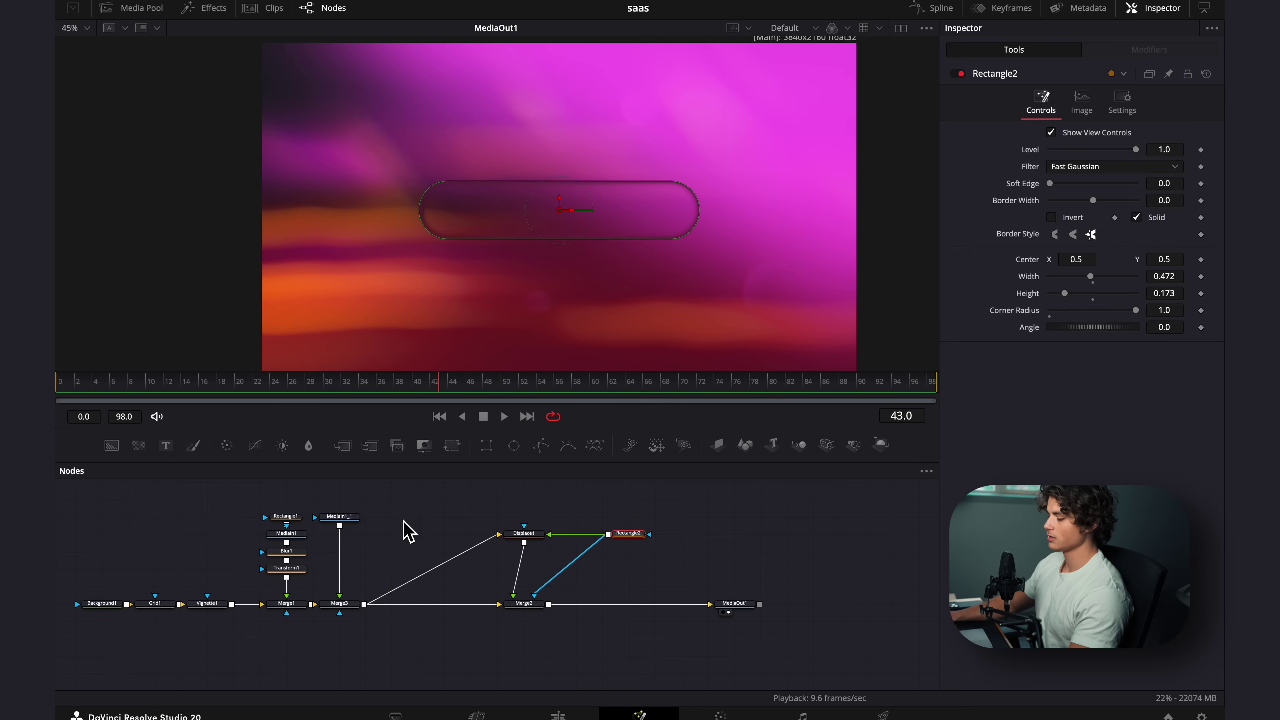
{"action": "left_click_drag", "start_coordinate": [400, 511], "coordinate": [424, 550]}
{"action": "key", "text": "ctrl+v"}
{"action": "left_click_drag", "start_coordinate": [410, 519], "coordinate": [368, 558]}
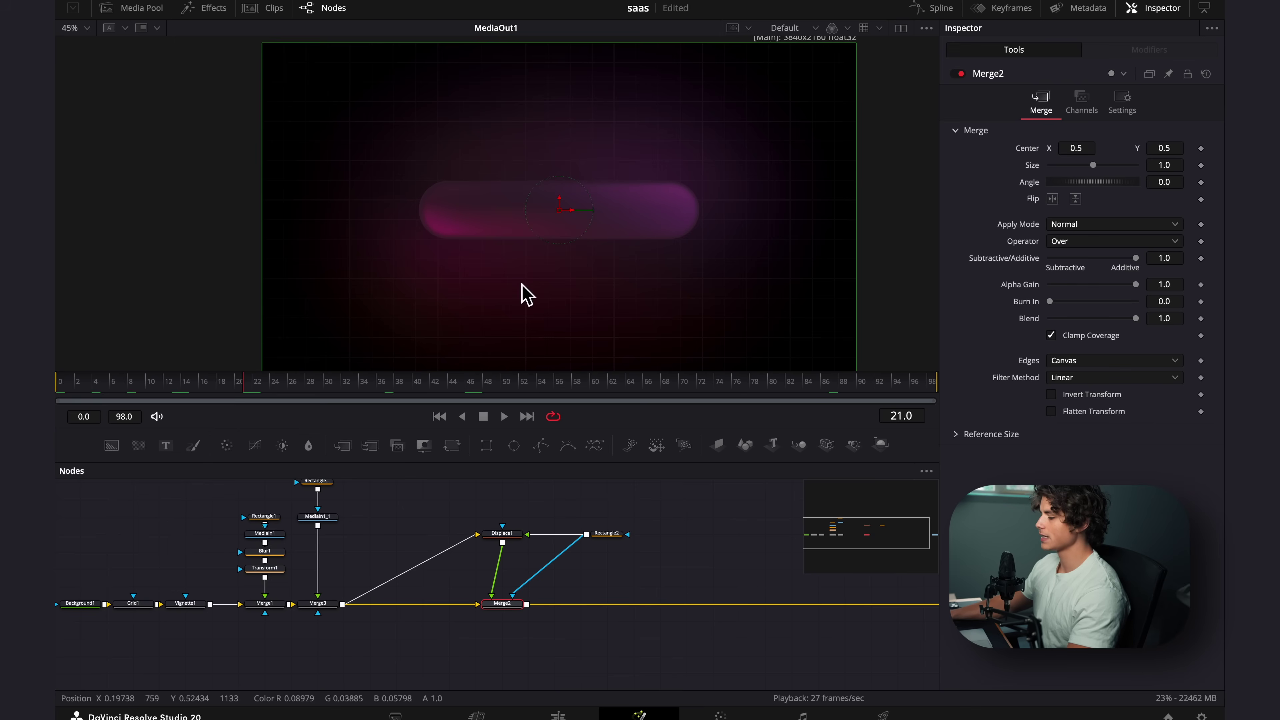
At frame 0, reduce Rectangle2's width to about 0.094 so it forms a circle, and keyframe the width
{"action": "left_click_drag", "start_coordinate": [203, 410], "coordinate": [63, 417]}
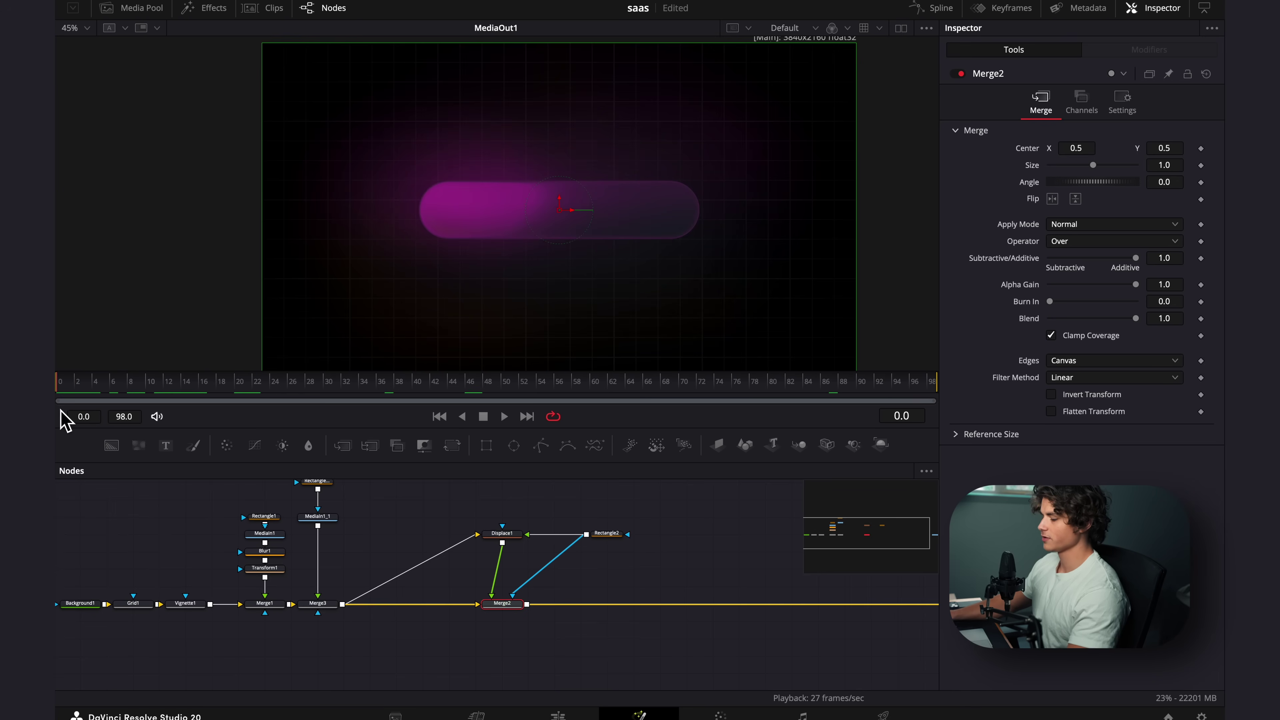
{"action": "left_click", "coordinate": [609, 534]}
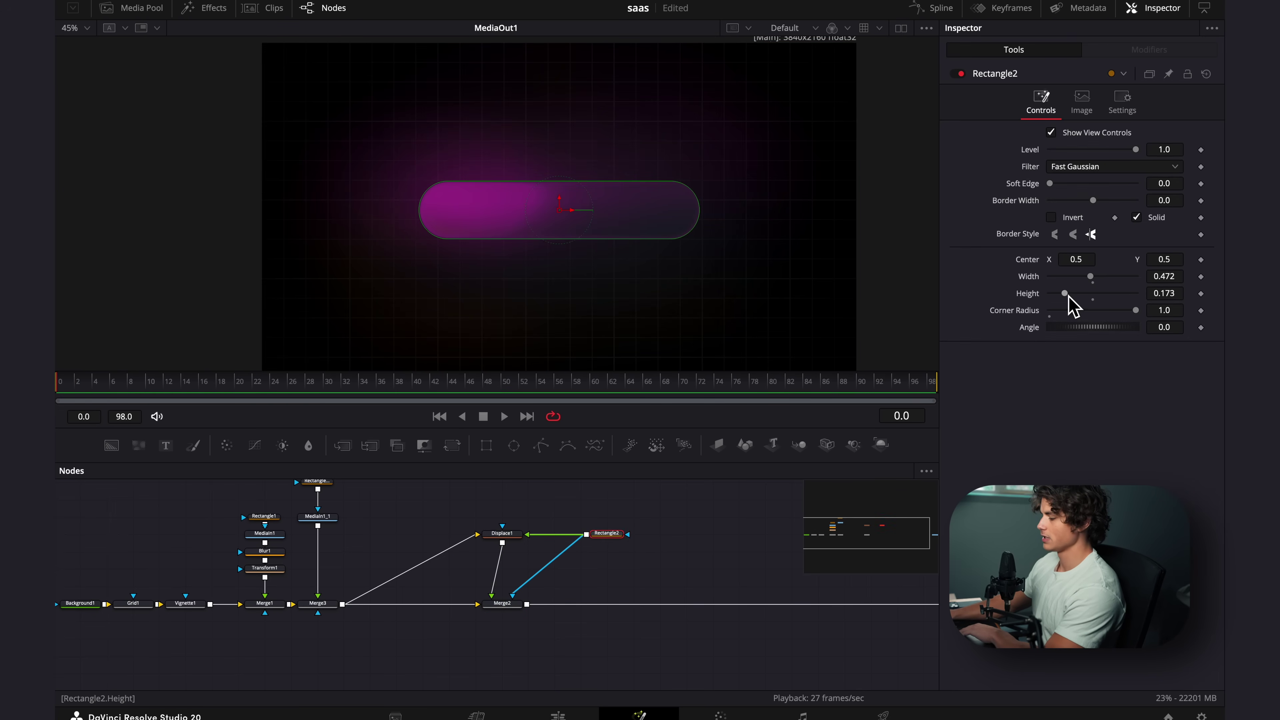
{"action": "left_click_drag", "start_coordinate": [1092, 281], "coordinate": [1063, 284]}
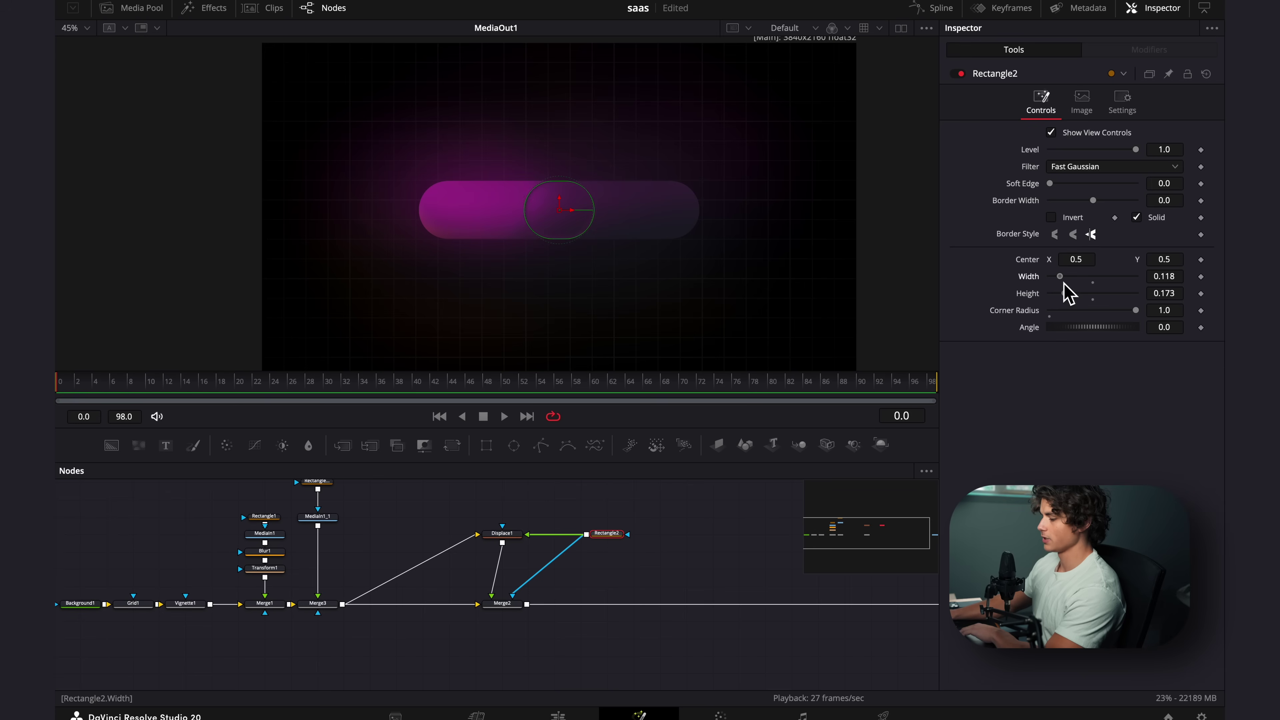
{"action": "left_click", "coordinate": [1200, 276]}
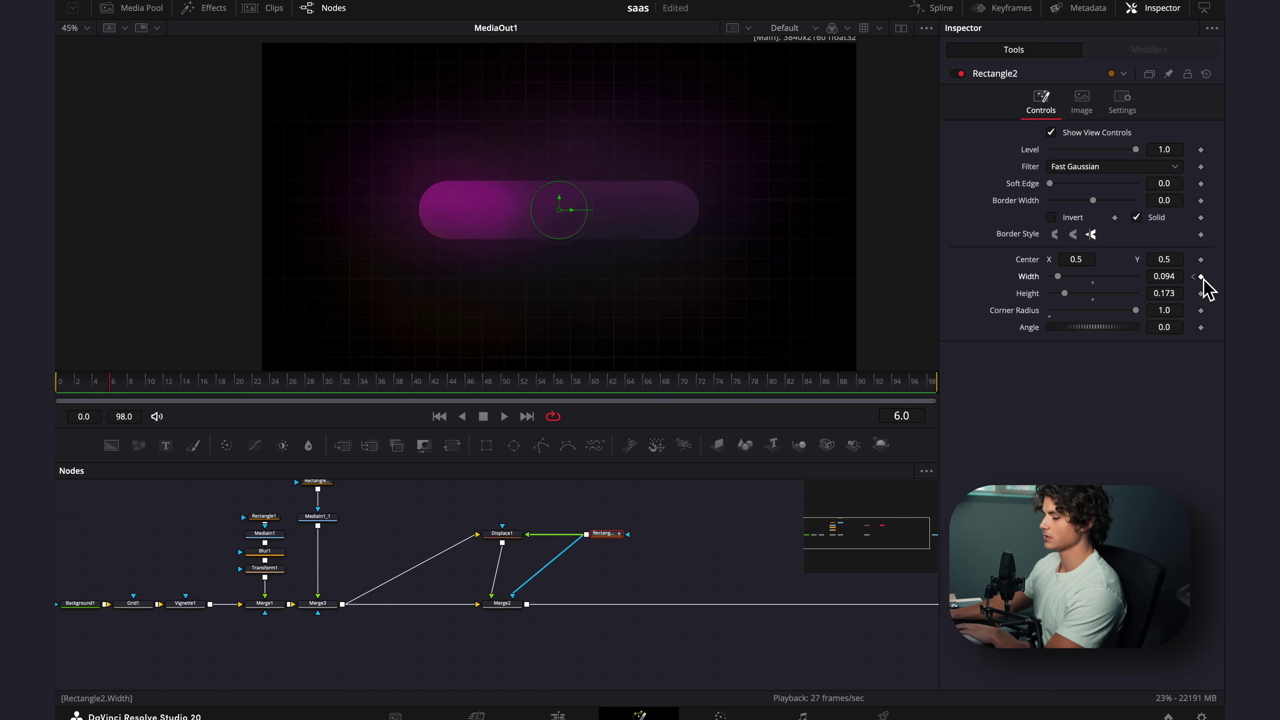
Keyframe a bouncing width on Rectangle2: about 0.559 at frame 8, 0.441 at frame 15 and 0.512 at frame 21, settling around 0.478
{"action": "left_click_drag", "start_coordinate": [1057, 278], "coordinate": [1099, 284]}
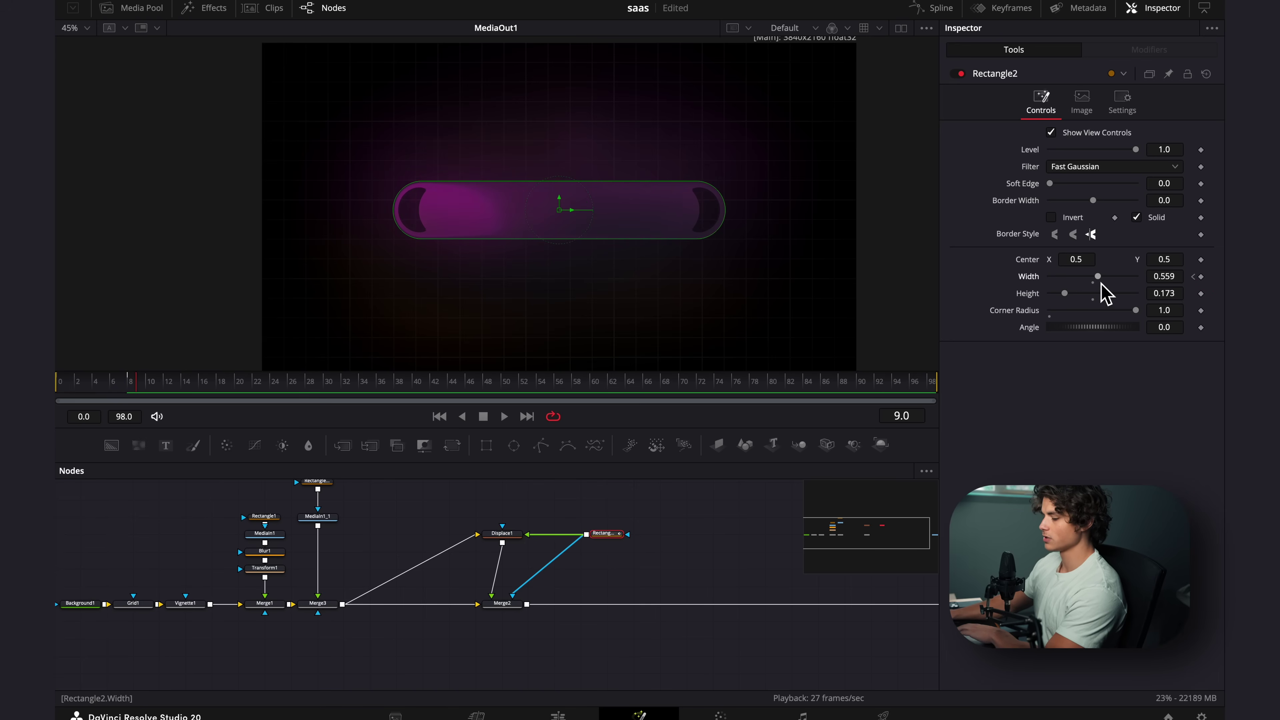
{"action": "left_click_drag", "start_coordinate": [1101, 285], "coordinate": [1093, 285]}
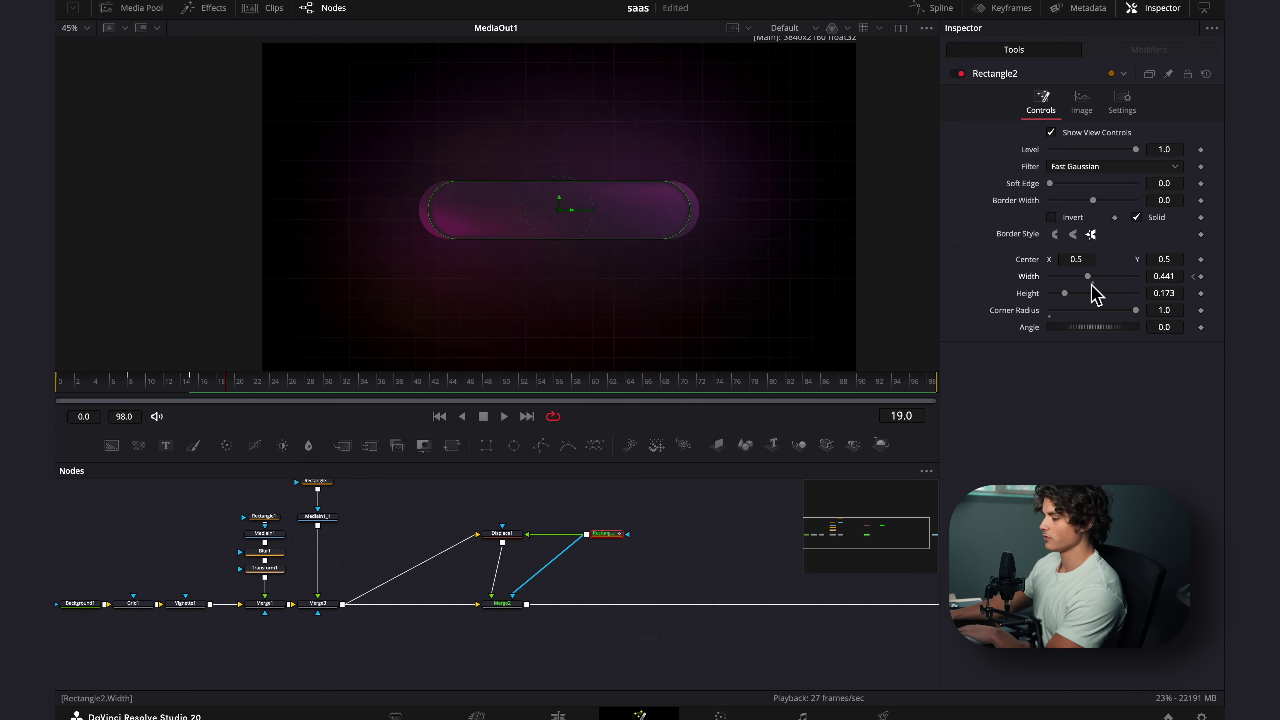
{"action": "left_click_drag", "start_coordinate": [1091, 285], "coordinate": [1097, 283]}
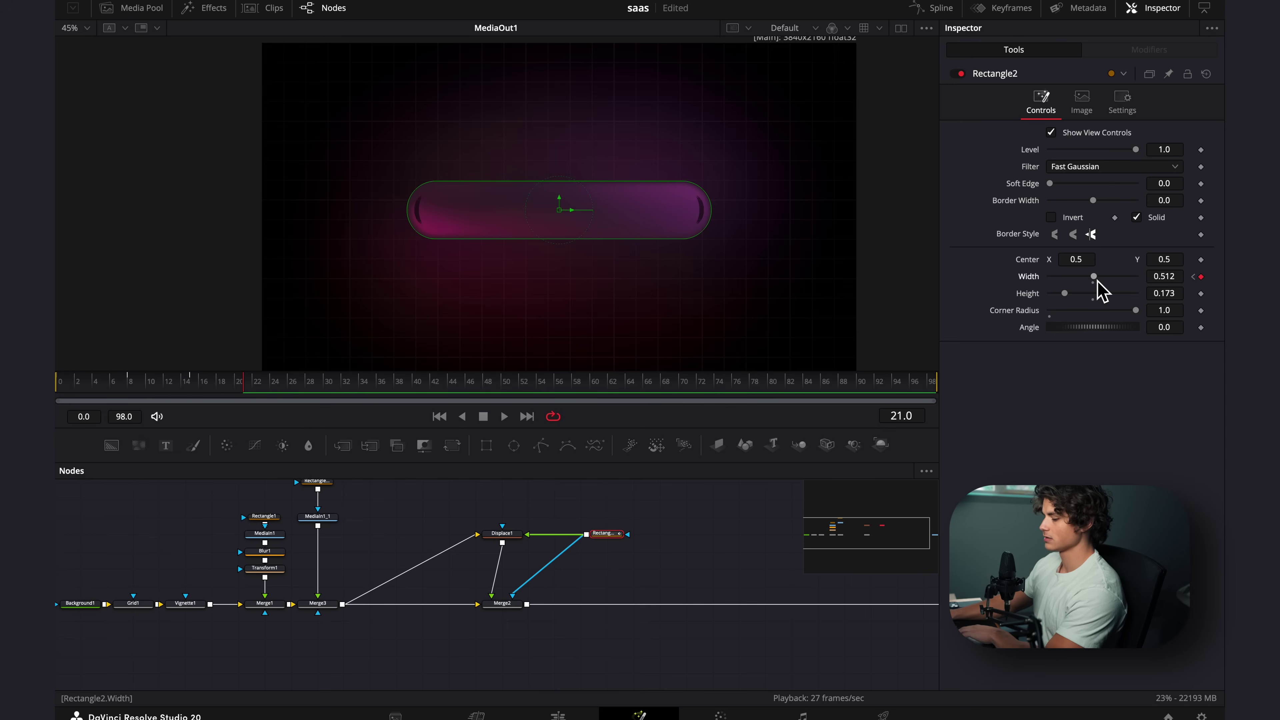
{"action": "left_click_drag", "start_coordinate": [1096, 282], "coordinate": [1092, 282]}
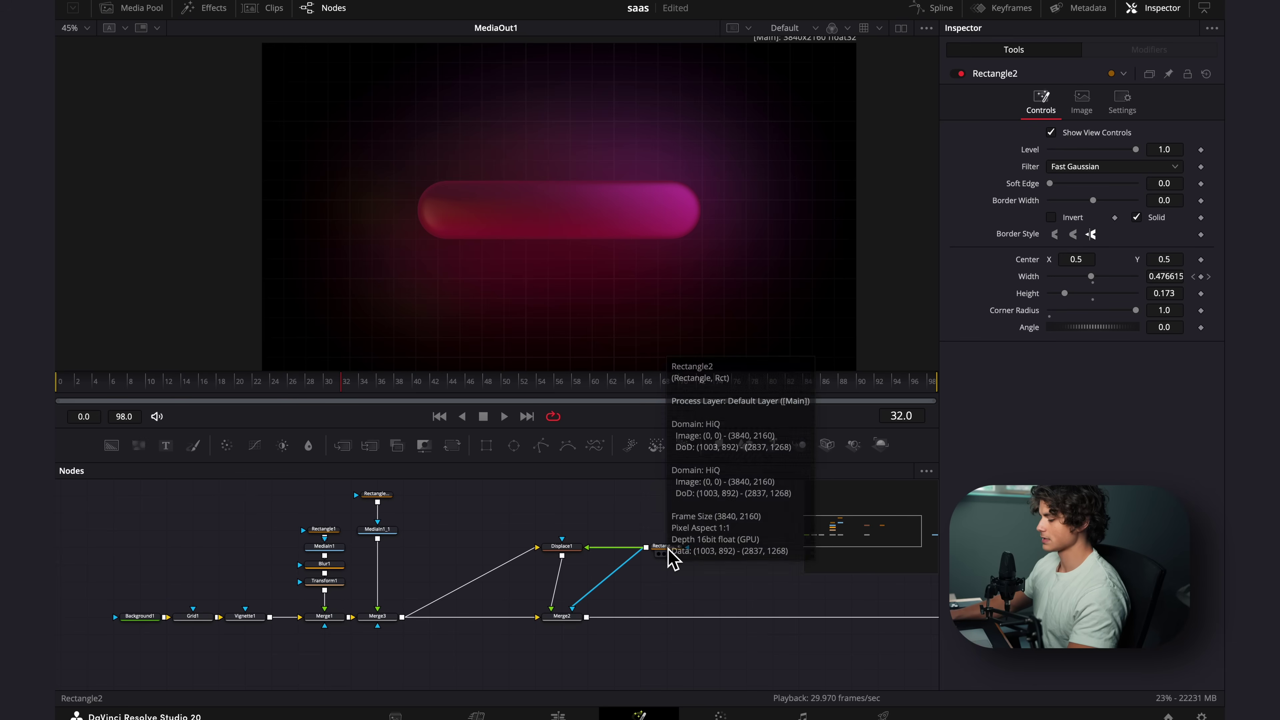
Inspect Rectangle2's width curve in the Spline editor with all of its keyframes selected, and return to the node graph
{"action": "left_click", "coordinate": [669, 547]}
{"action": "left_click", "coordinate": [666, 530]}
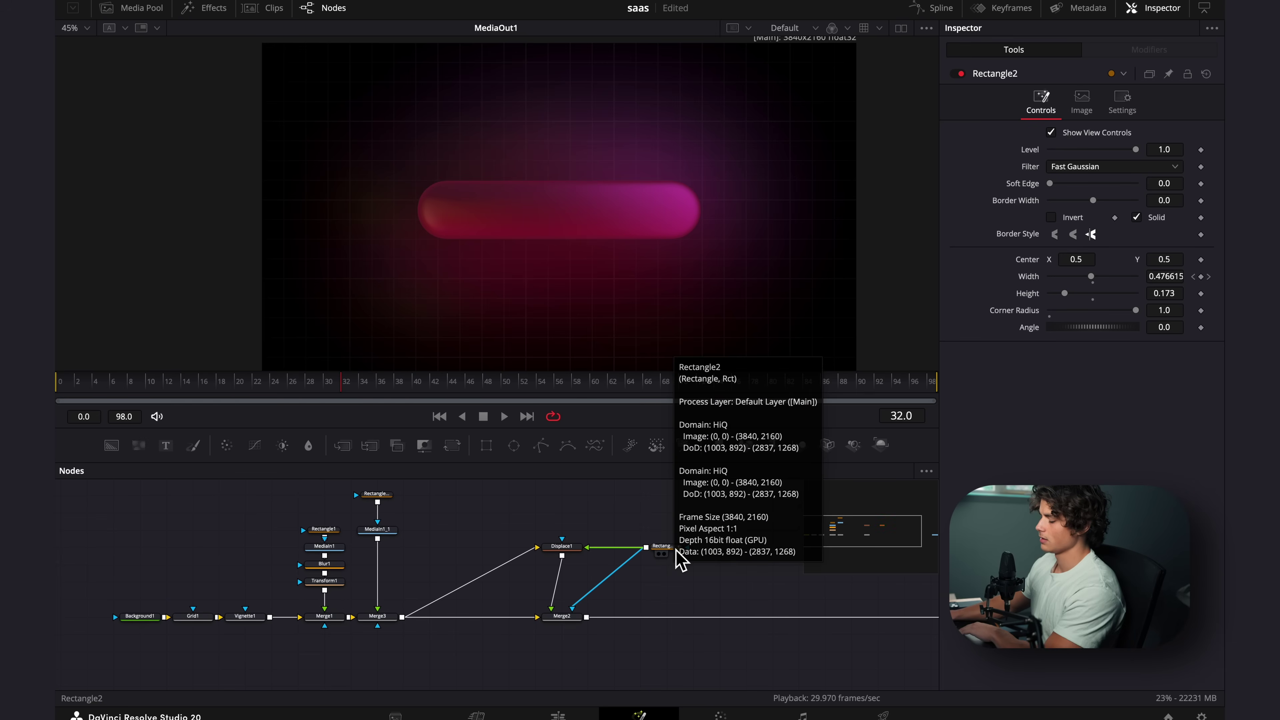
{"action": "left_click", "coordinate": [668, 547]}
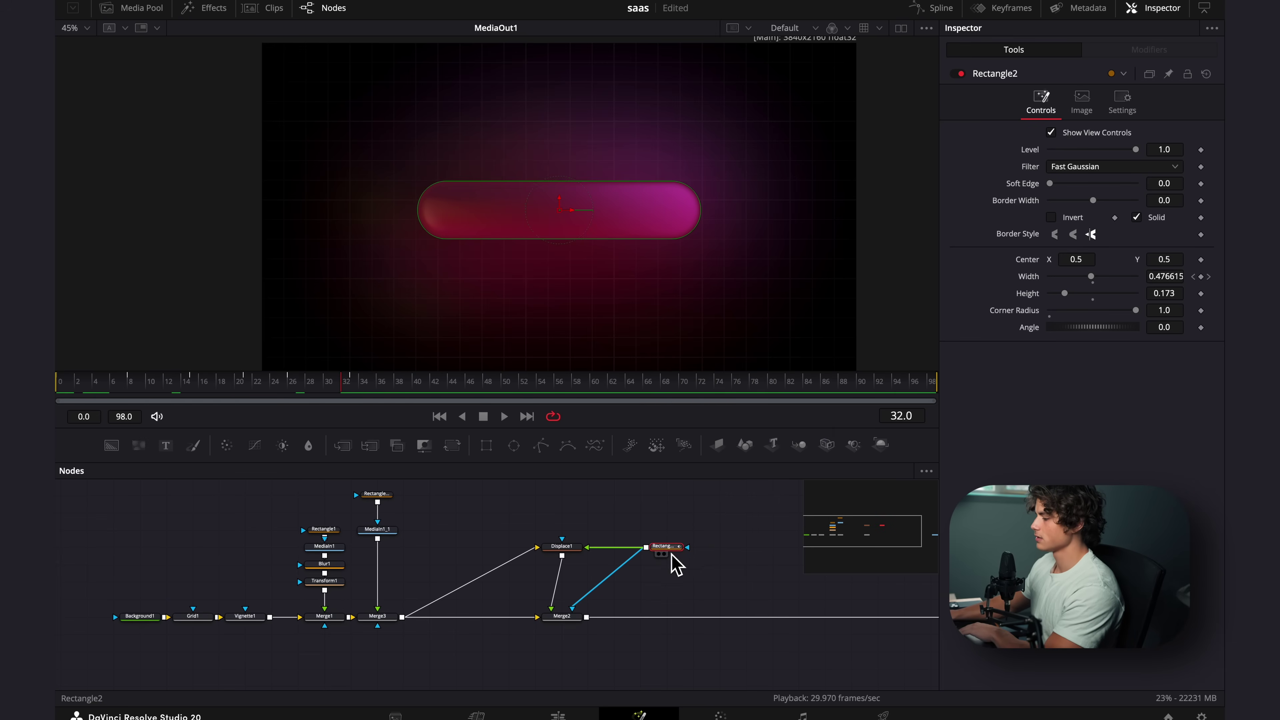
{"action": "left_click", "coordinate": [939, 8]}
{"action": "left_click", "coordinate": [94, 508]}
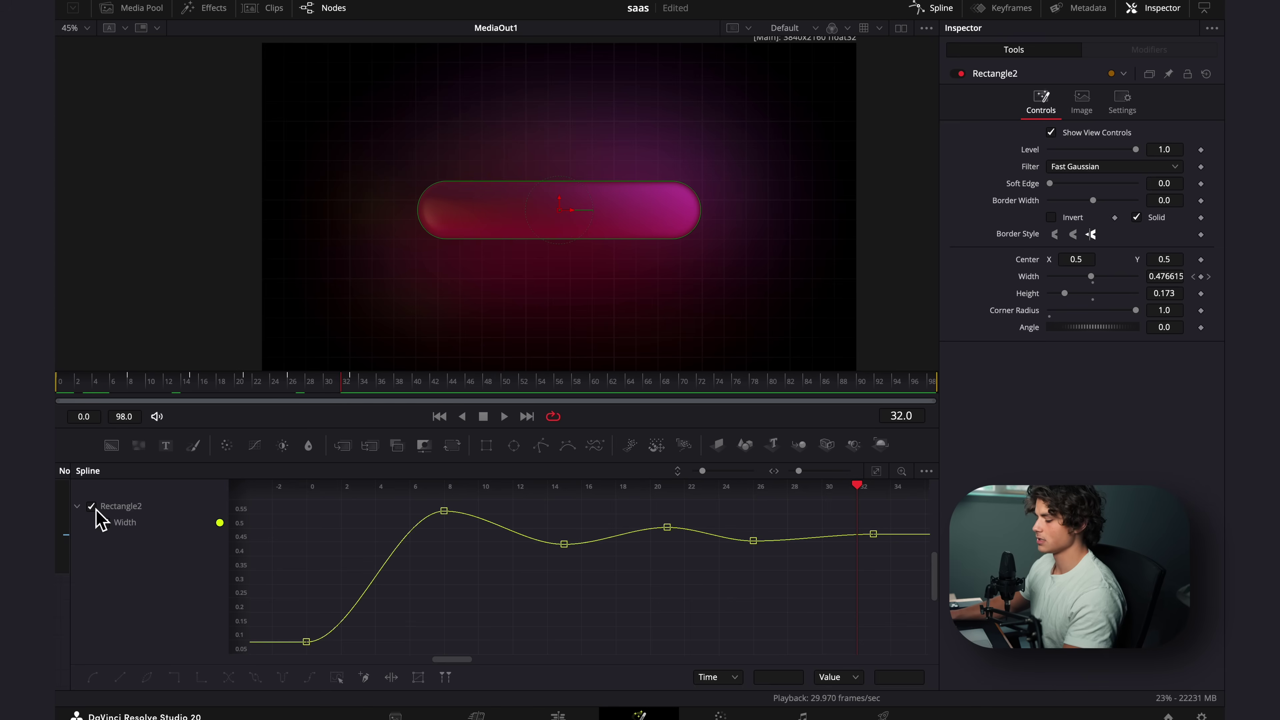
{"action": "scroll", "coordinate": [643, 618], "scroll_direction": "down", "scroll_amount": 5}
{"action": "left_click_drag", "start_coordinate": [785, 537], "coordinate": [439, 686]}
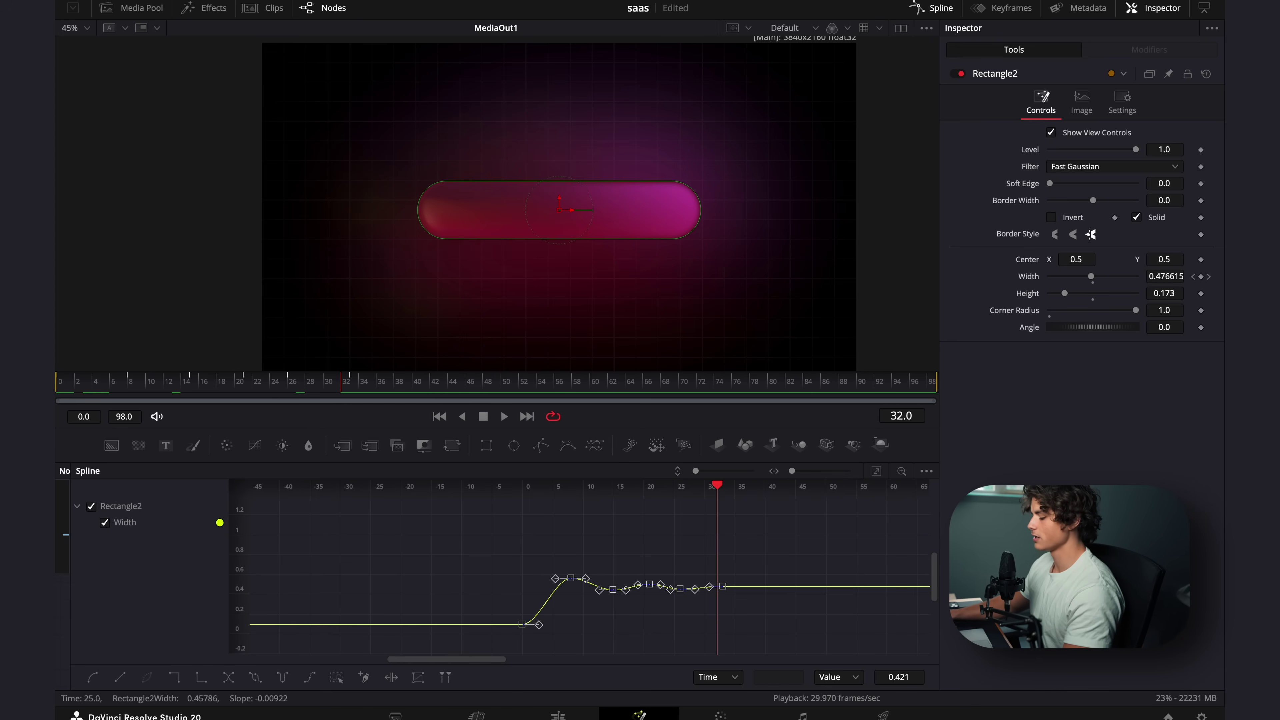
{"action": "scroll", "coordinate": [781, 534], "scroll_direction": "down", "scroll_amount": 2}
{"action": "left_click", "coordinate": [939, 9]}
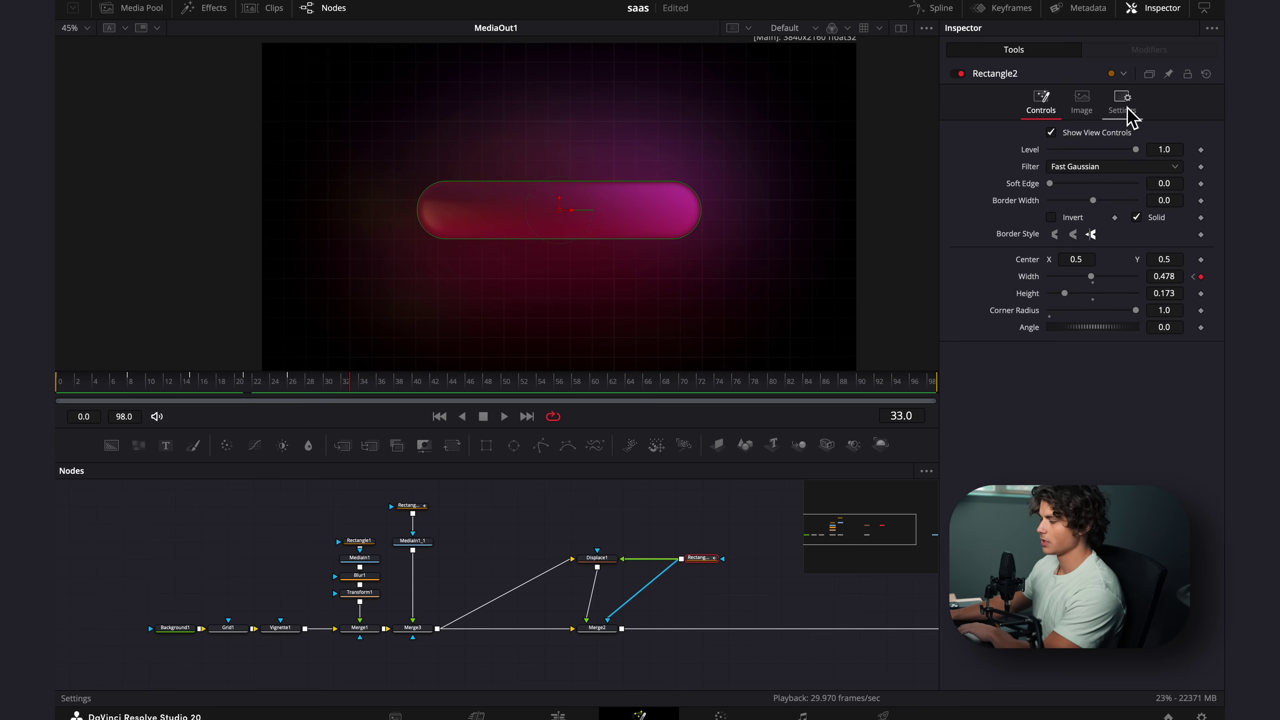
Enable motion blur on Rectangle2 with quality 4, return to its shape controls and deselect the node
{"action": "left_click", "coordinate": [1122, 100]}
{"action": "left_click", "coordinate": [1053, 149]}
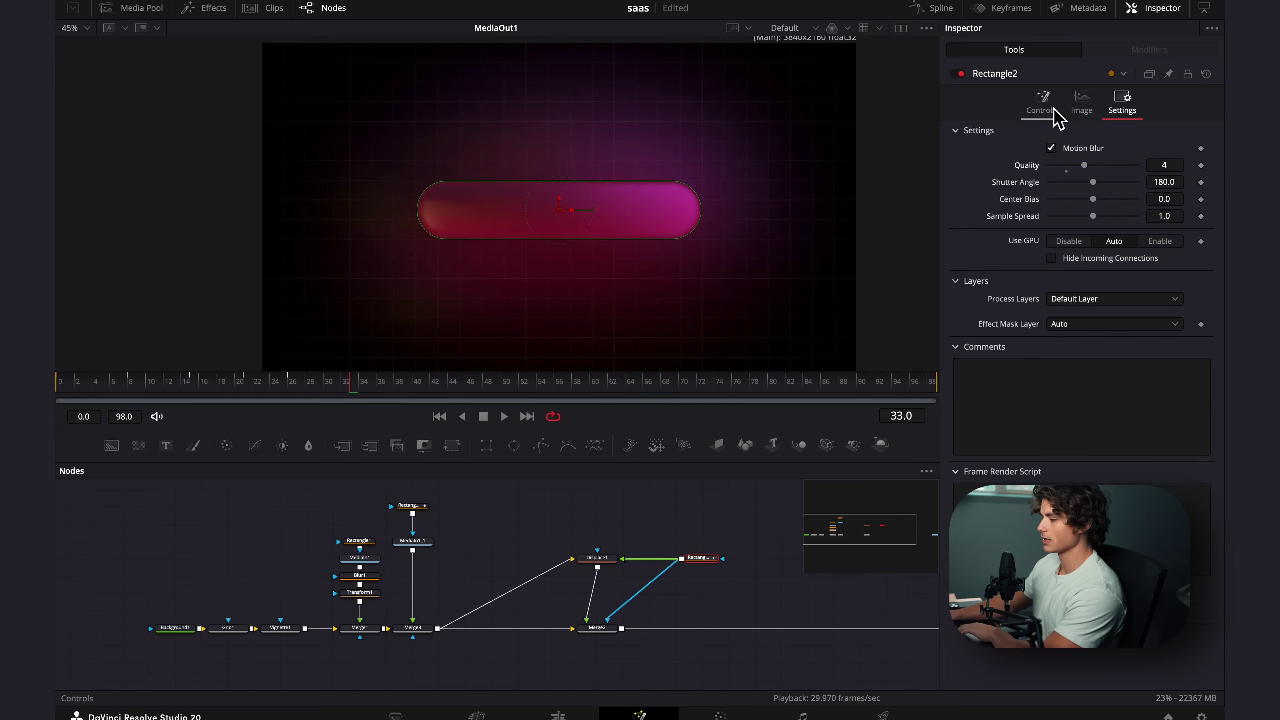
{"action": "left_click", "coordinate": [1041, 101]}
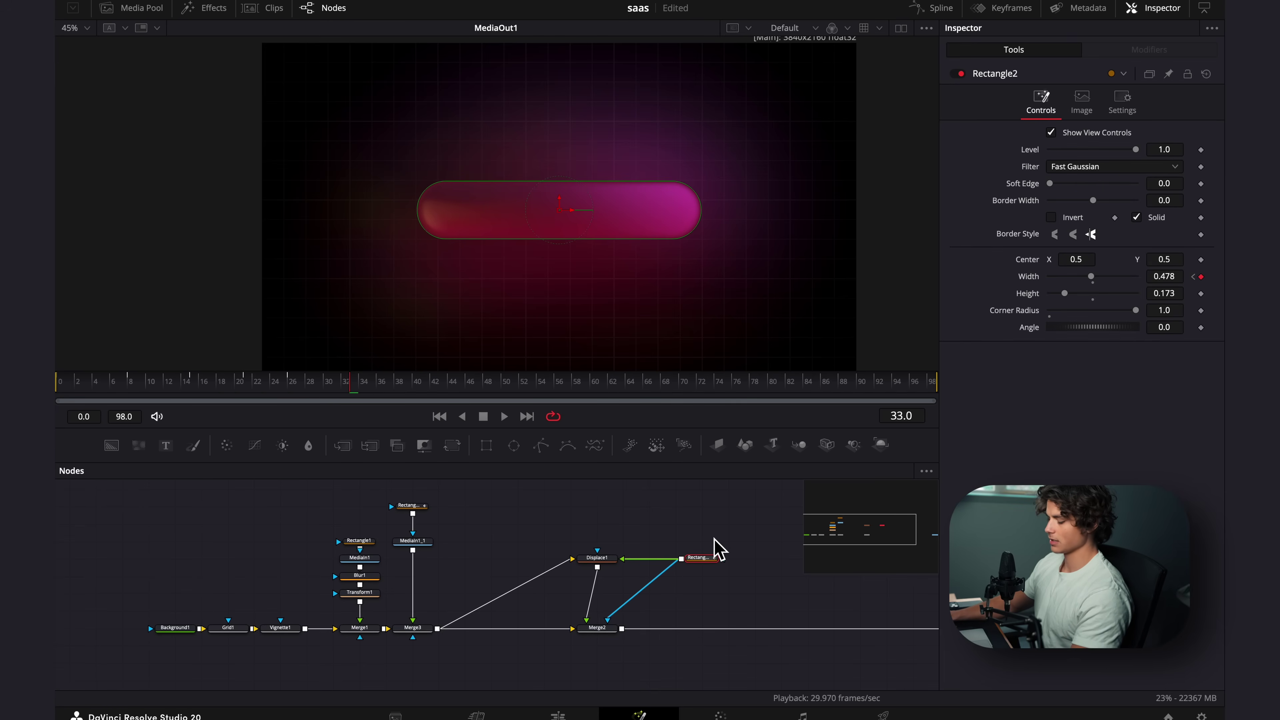
{"action": "scroll", "coordinate": [520, 508], "scroll_direction": "left", "scroll_amount": 2}
{"action": "left_click", "coordinate": [509, 515]}
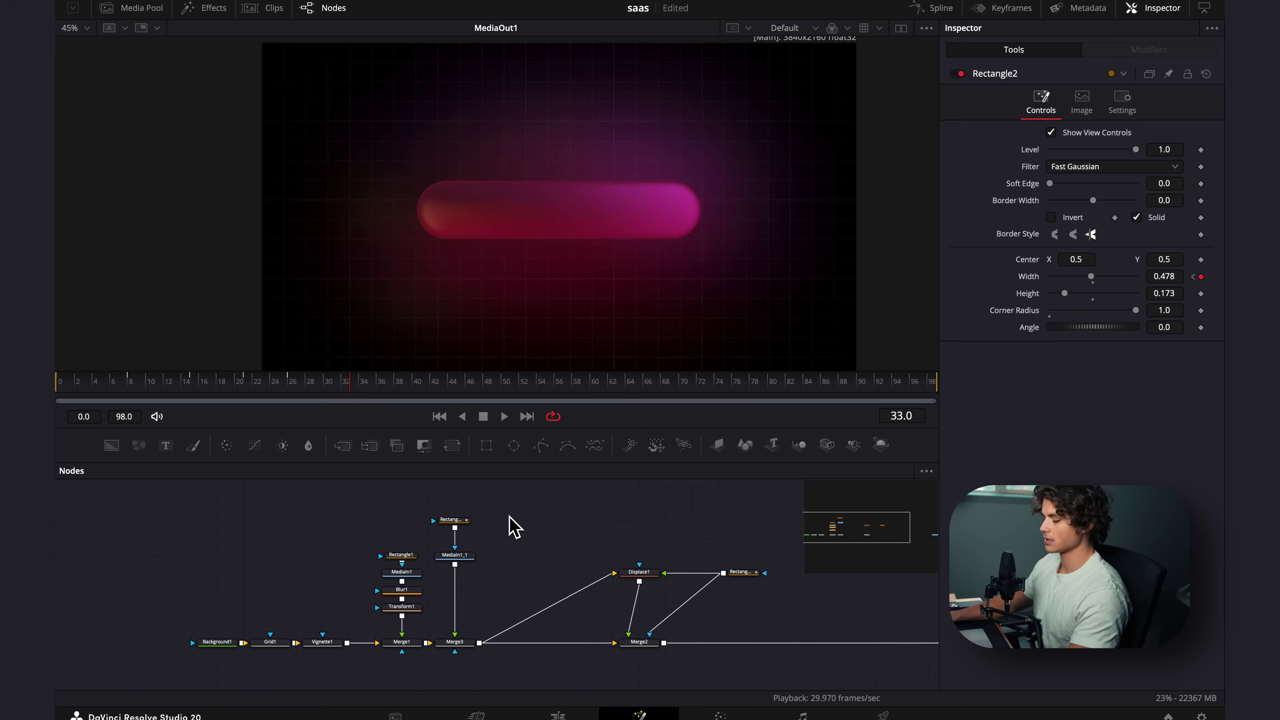
Replace MediaIn1_1's mask with a pasted copy of Rectangle2 and play the pill animation from the start
{"action": "key", "text": "ctrl+v"}
{"action": "left_click", "coordinate": [463, 523]}
{"action": "key", "text": "Delete"}
{"action": "left_click_drag", "start_coordinate": [521, 521], "coordinate": [456, 563]}
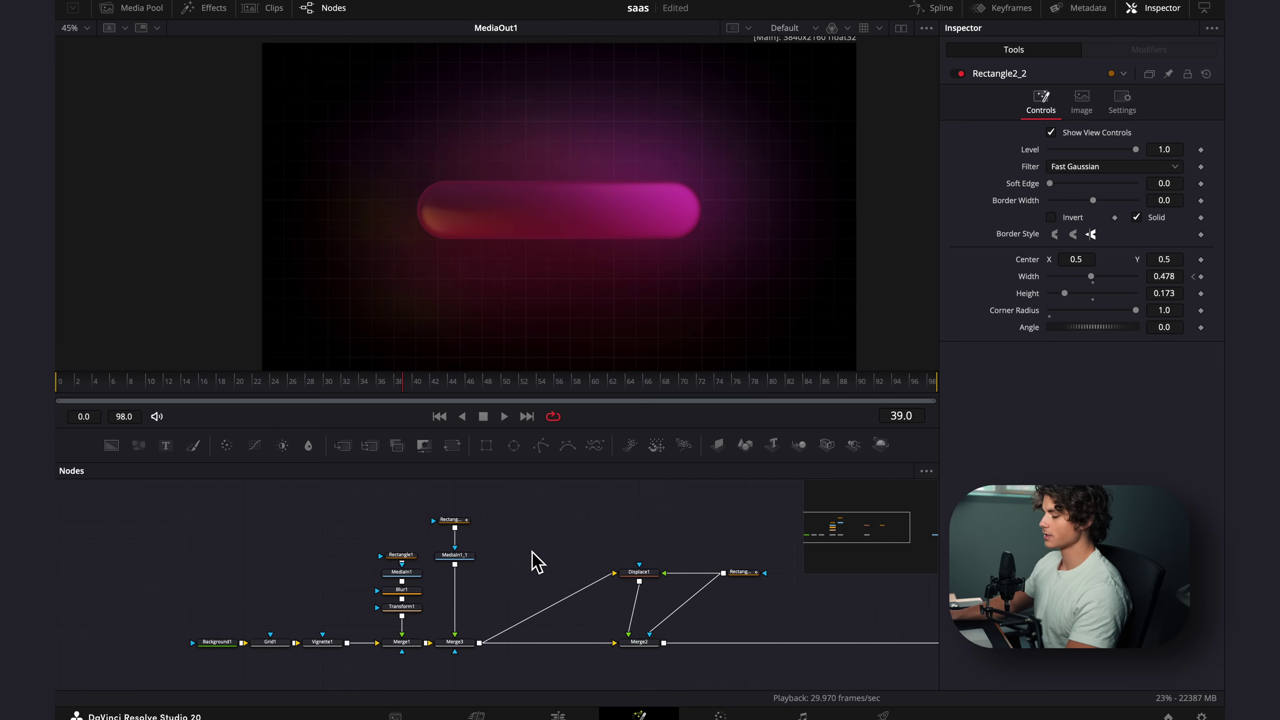
{"action": "left_click_drag", "start_coordinate": [418, 400], "coordinate": [63, 420]}
{"action": "left_click", "coordinate": [504, 416]}
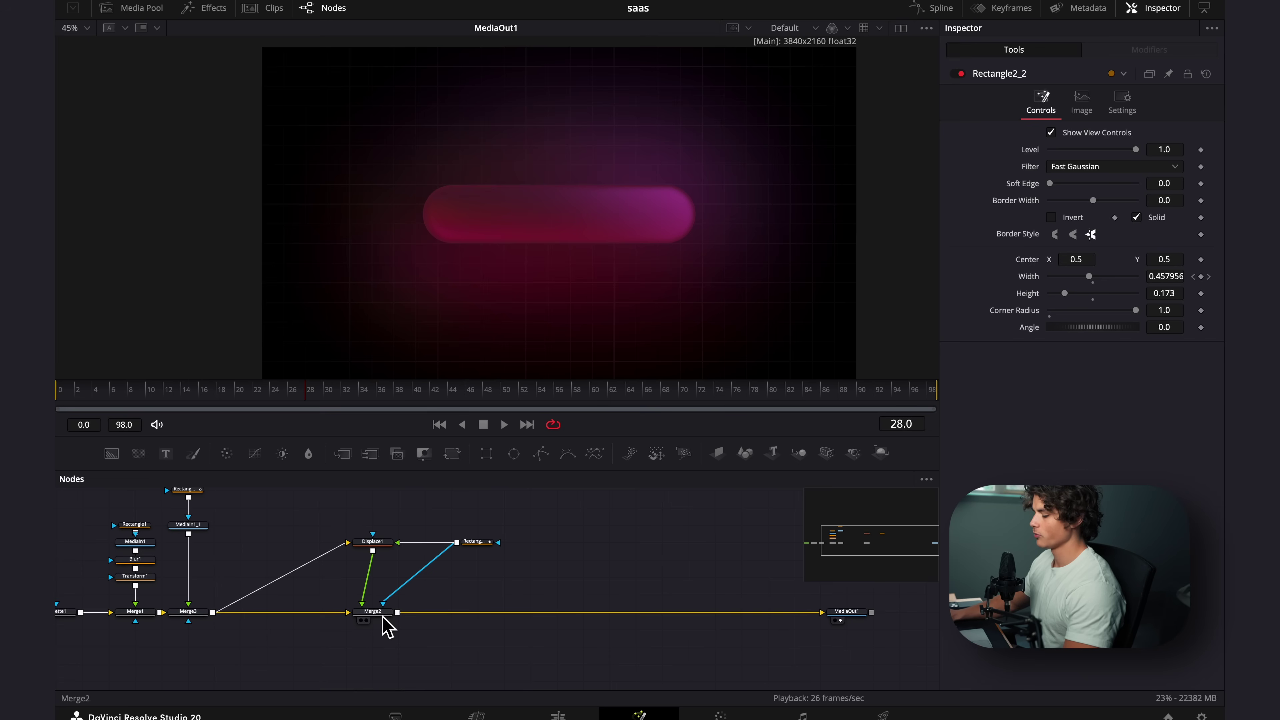
Add a Merge node between Merge2 and MediaOut1
{"action": "left_click", "coordinate": [386, 613]}
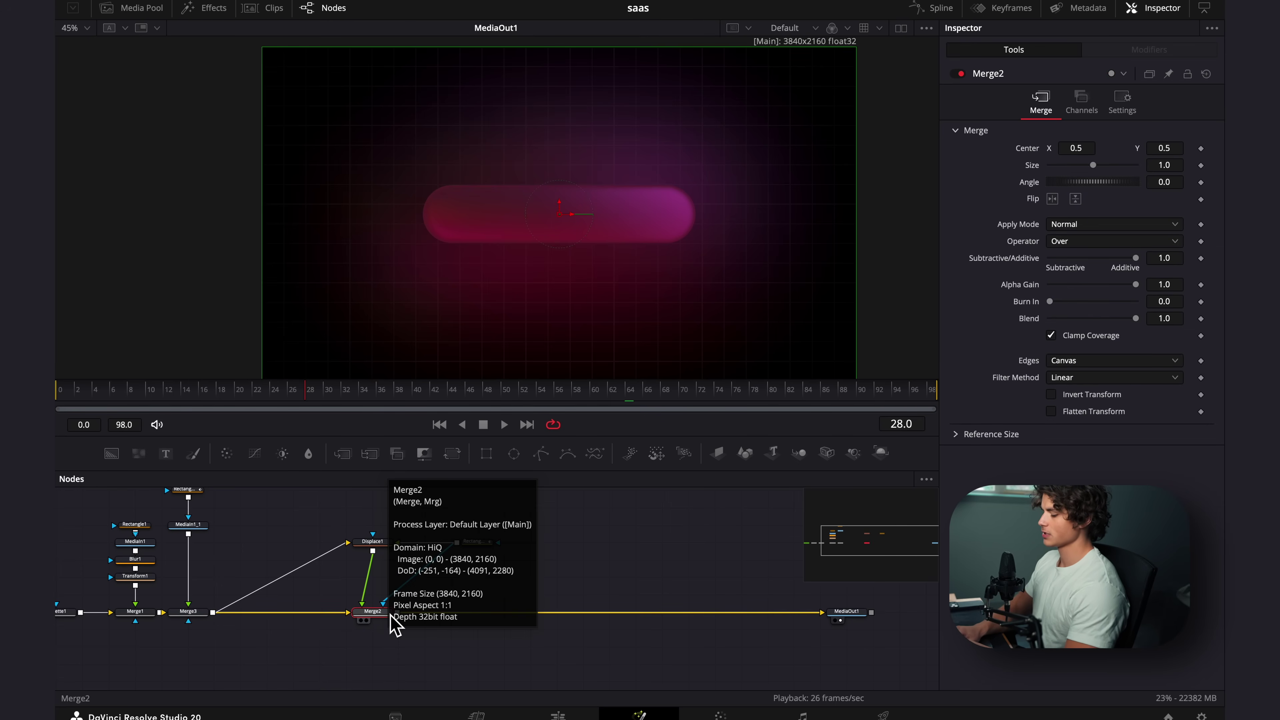
{"action": "key", "text": "shift+space"}
{"action": "type", "text": "mer"}
{"action": "key", "text": "Return"}
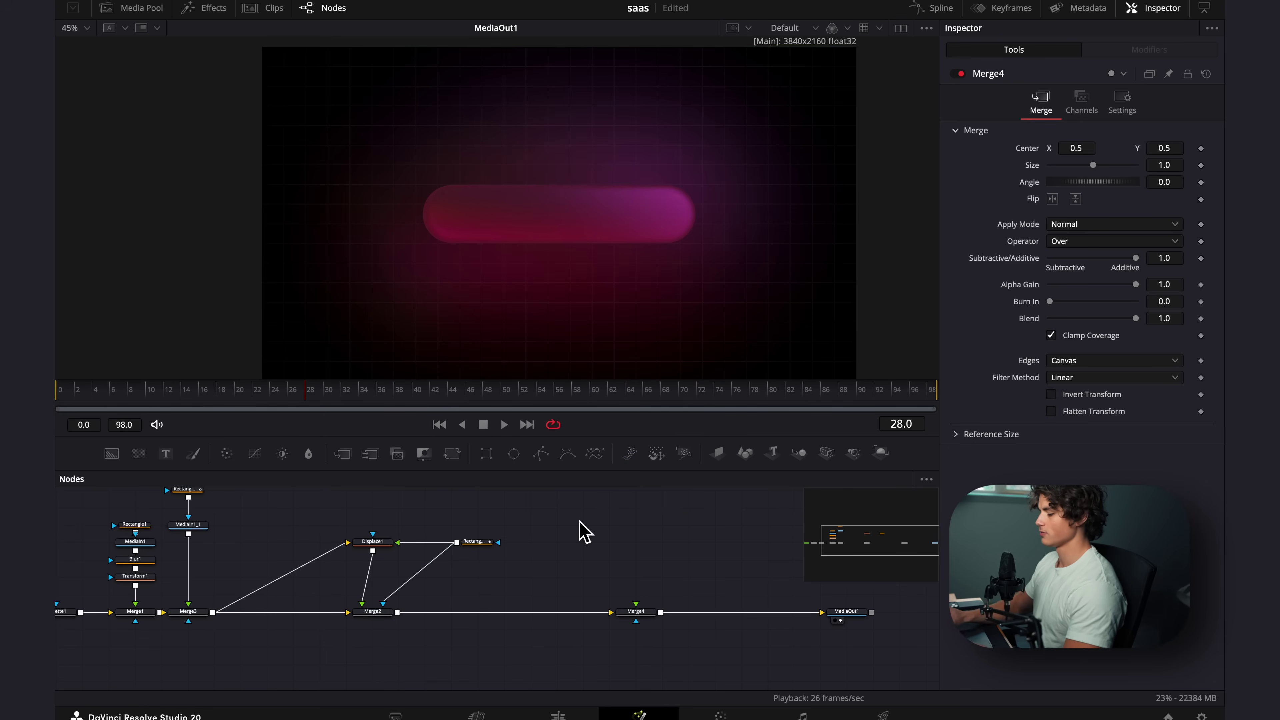
Add an animated text preset from the pjt tools and connect it to Merge4's foreground
{"action": "key", "text": "shift+space"}
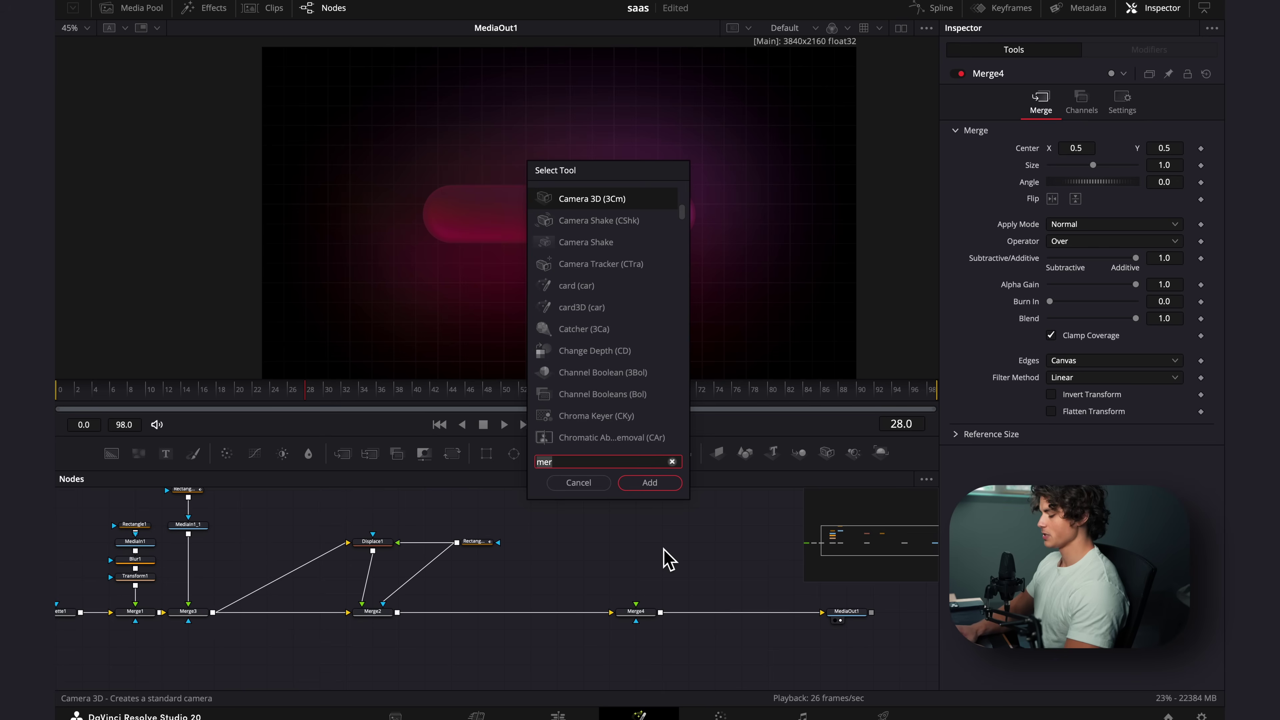
{"action": "type", "text": "pjt"}
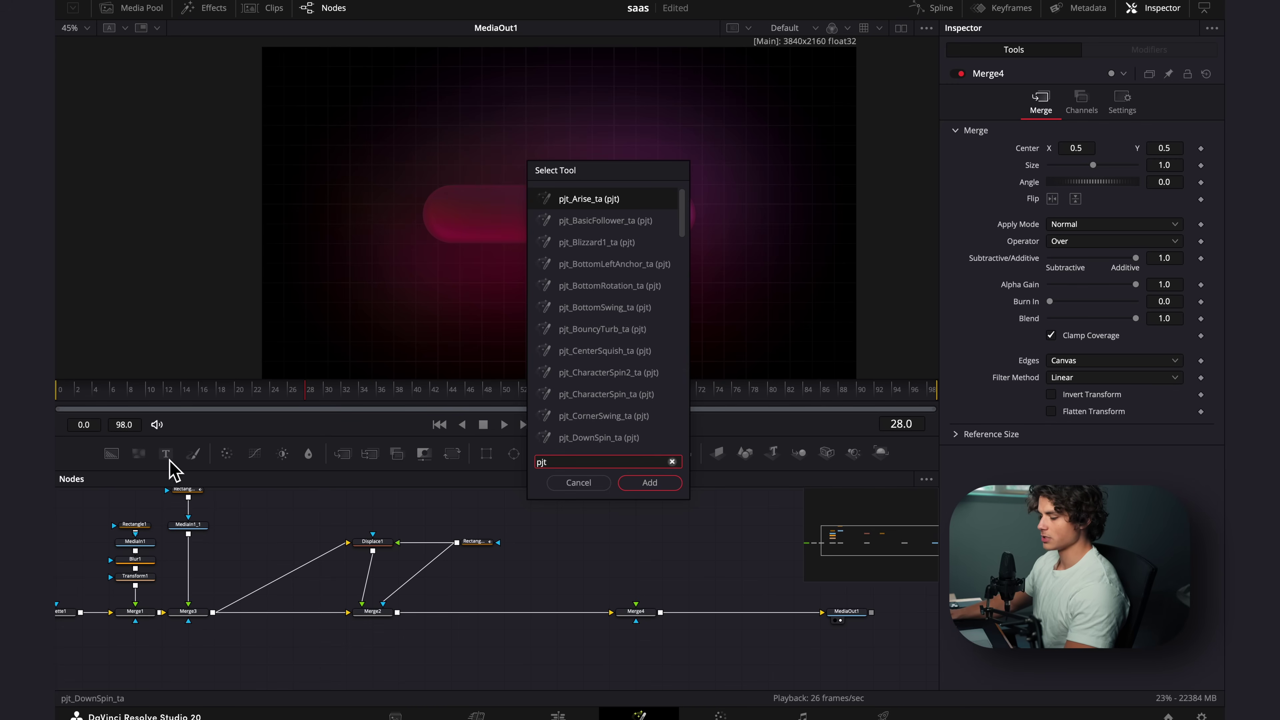
{"action": "scroll", "coordinate": [677, 379], "scroll_direction": "down", "scroll_amount": 4}
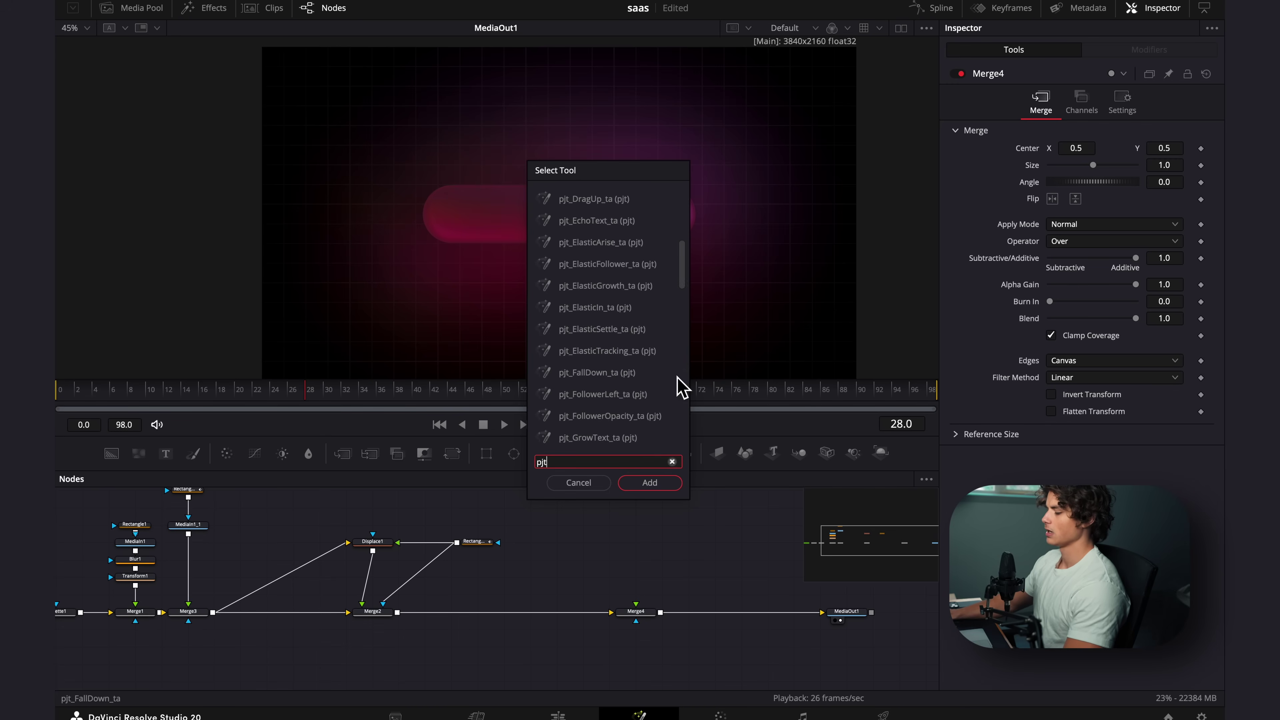
{"action": "left_click", "coordinate": [600, 376]}
{"action": "double_click", "coordinate": [589, 198]}
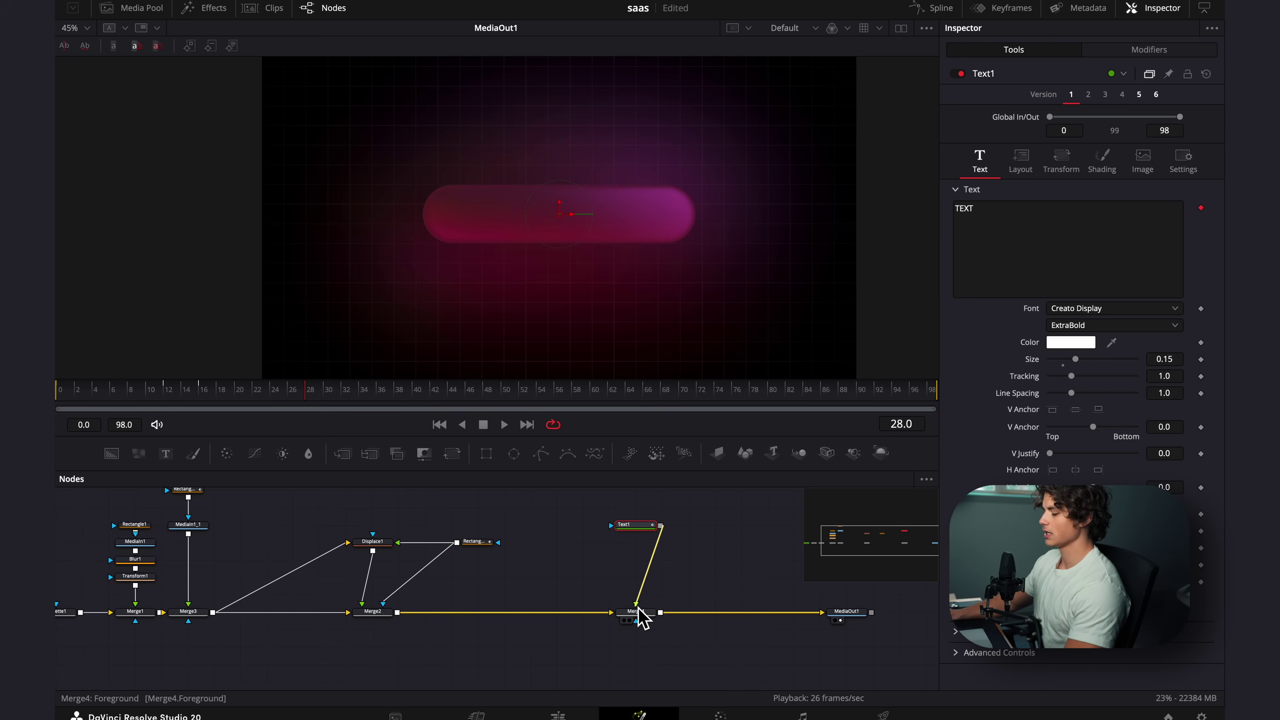
Set Text1's font to SF Pro Display and replace its placeholder text with the person's name
{"action": "left_click_drag", "start_coordinate": [337, 392], "coordinate": [229, 423]}
{"action": "left_click", "coordinate": [1114, 308]}
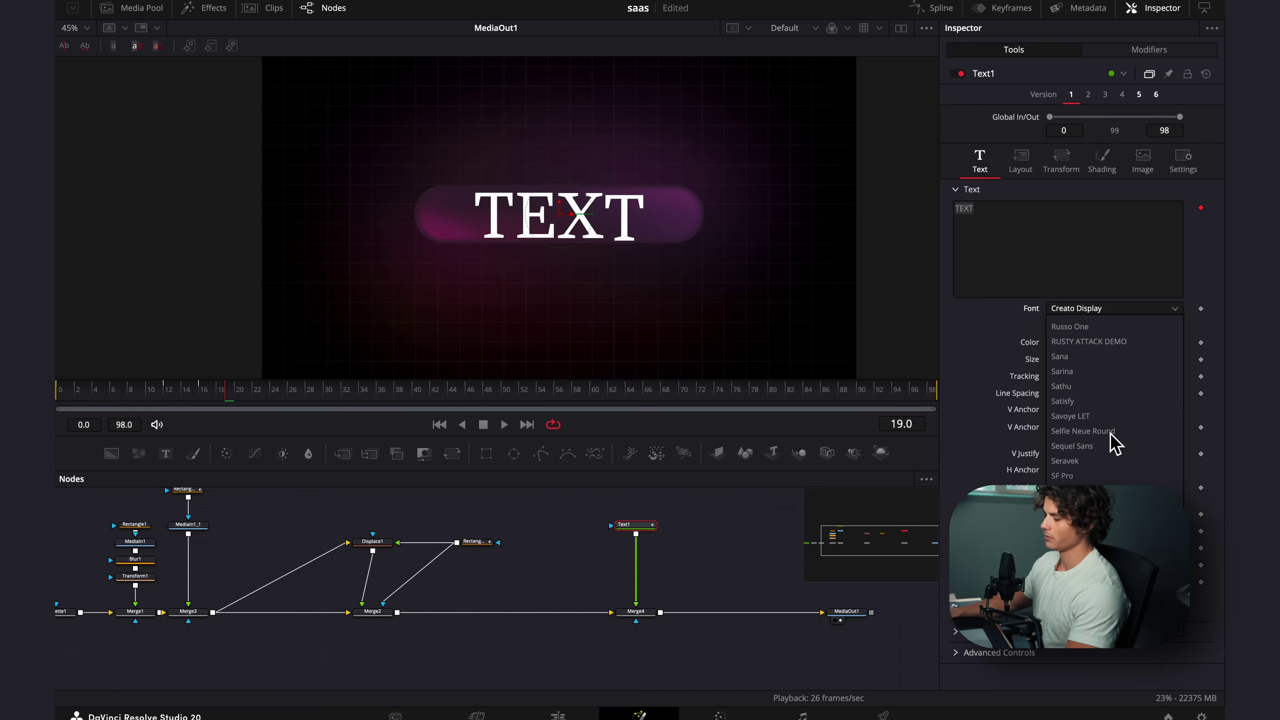
{"action": "left_click", "coordinate": [1078, 490]}
{"action": "left_click", "coordinate": [1076, 260]}
{"action": "type", "text": "Sara B"}
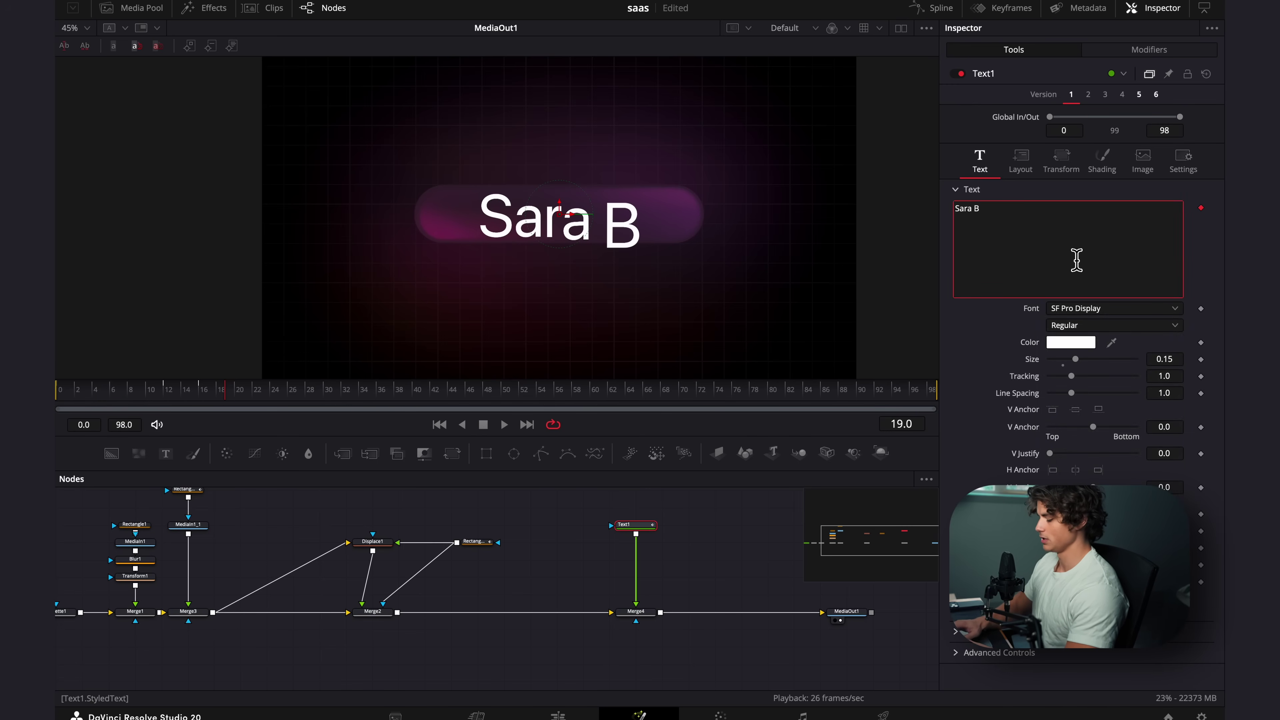
{"action": "type", "text": "."}
Add a Transform after Text1 with size 0.52 and center X 0.39, Y 0.505, placing the name inside the pill
{"action": "key", "text": "shift+space"}
{"action": "type", "text": "tra"}
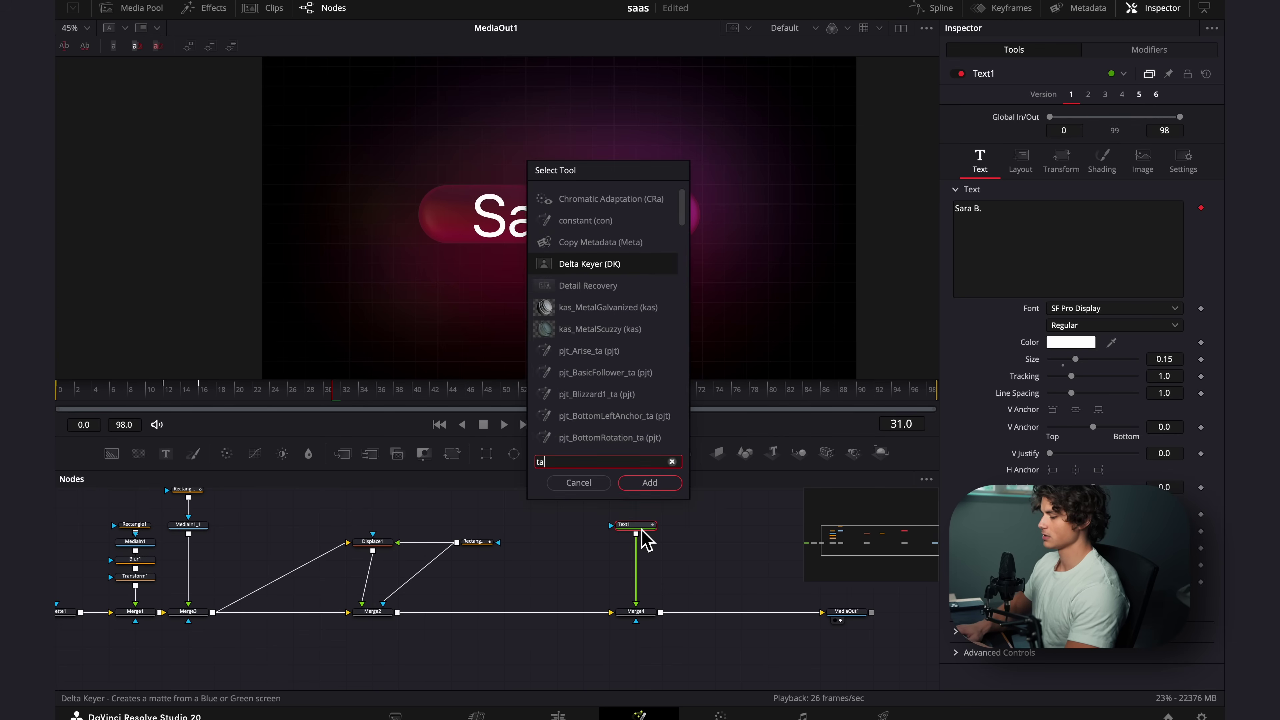
{"action": "key", "text": "Down"}
{"action": "key", "text": "Down"}
{"action": "key", "text": "Return"}
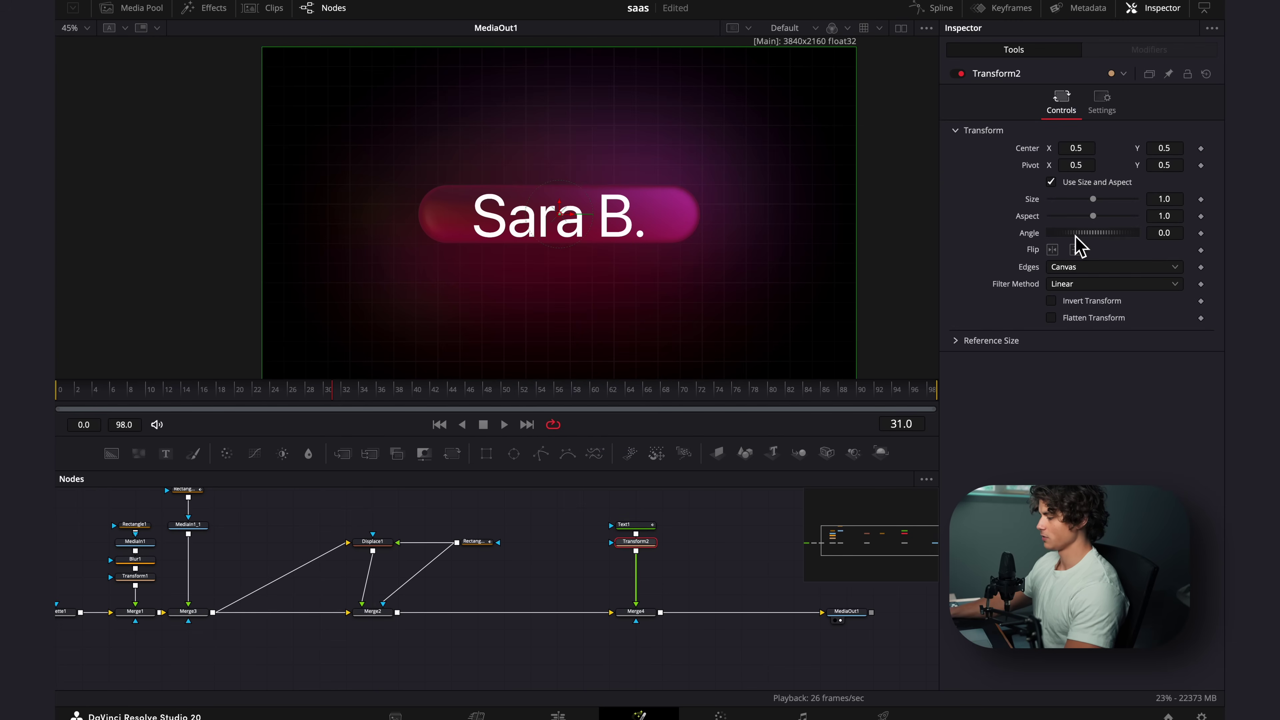
{"action": "left_click_drag", "start_coordinate": [1073, 202], "coordinate": [1075, 202]}
{"action": "left_click_drag", "start_coordinate": [1082, 149], "coordinate": [1170, 152]}
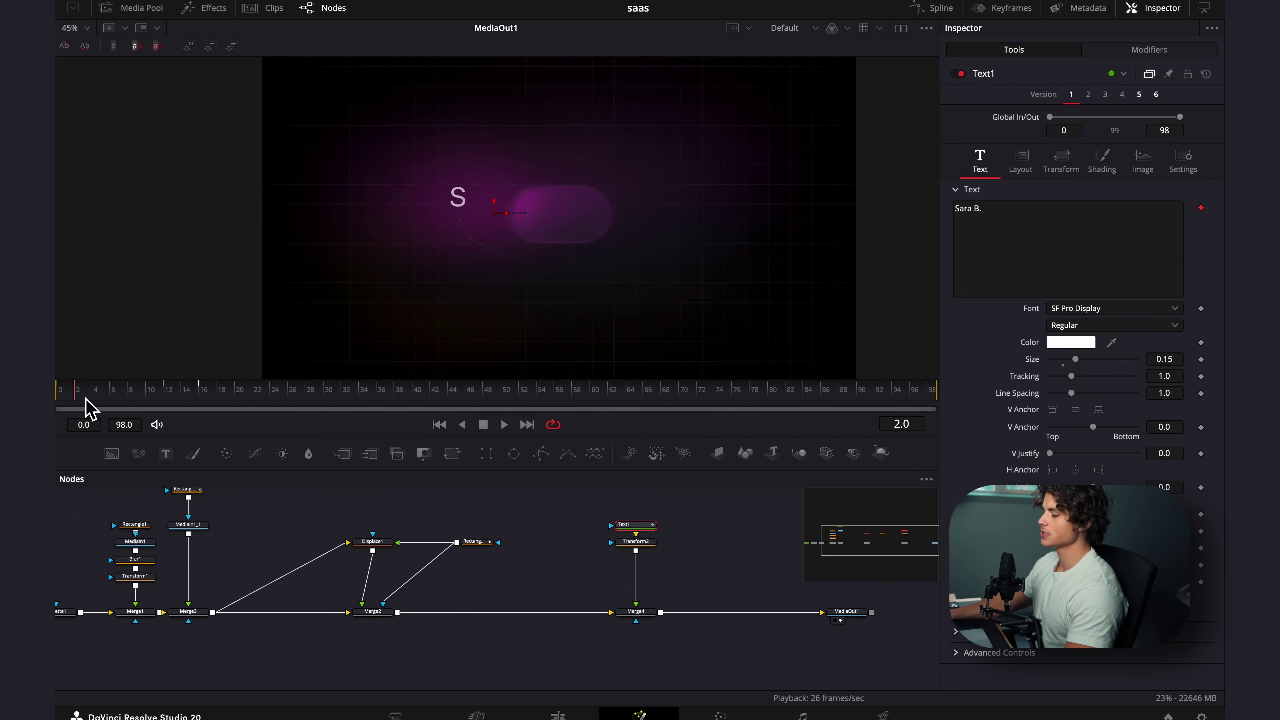
Set the Spline editor to show only the selected tool and check it with Text1 selected
{"action": "left_click", "coordinate": [85, 398]}
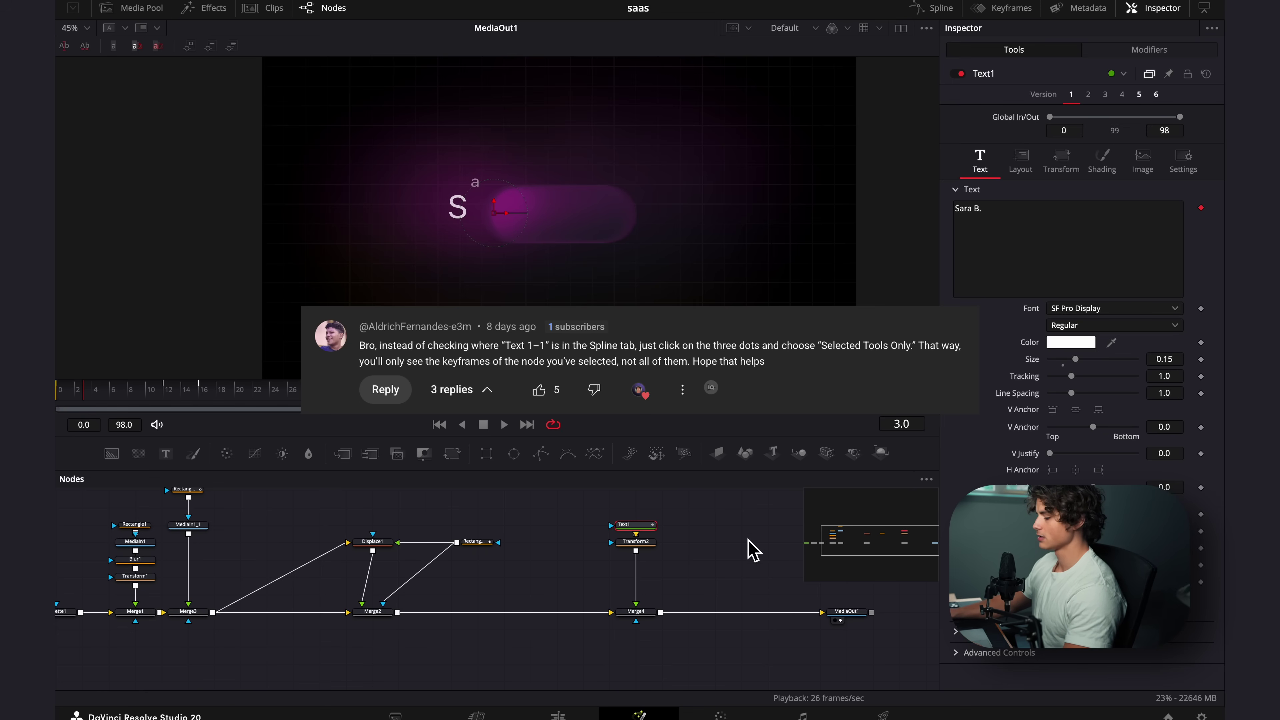
{"action": "left_click", "coordinate": [759, 554]}
{"action": "left_click", "coordinate": [946, 11]}
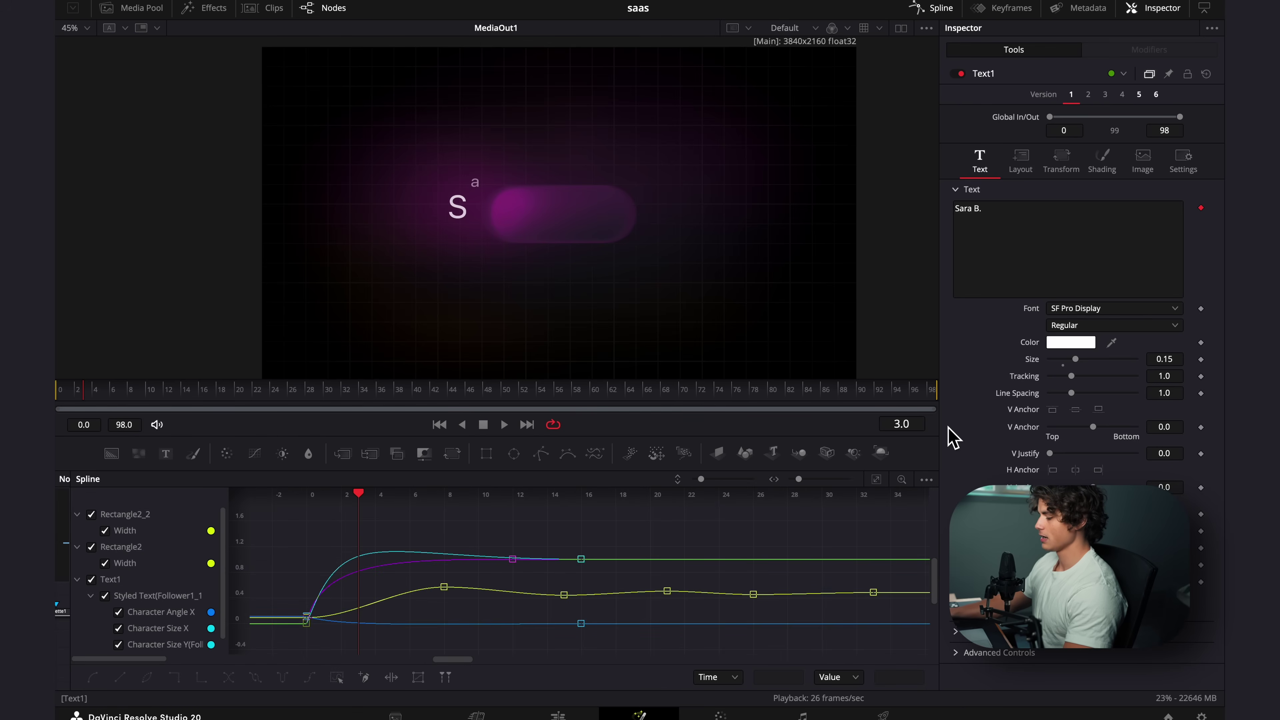
{"action": "left_click", "coordinate": [926, 479]}
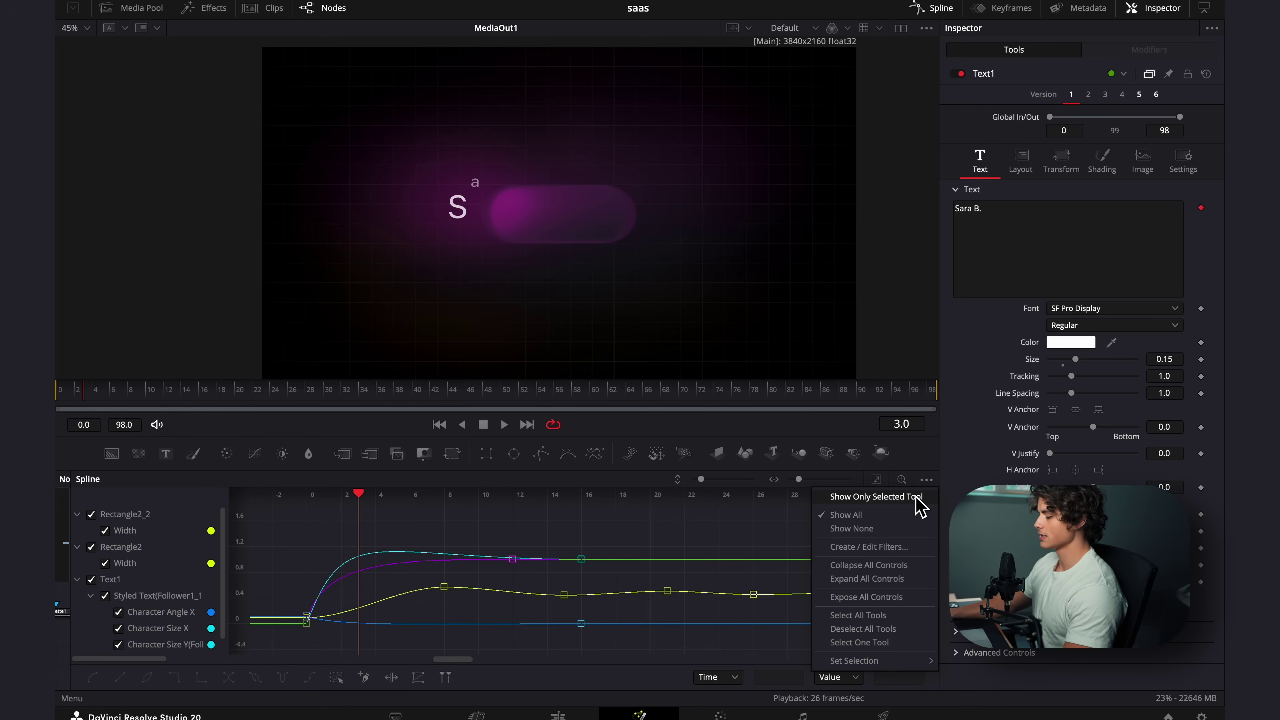
{"action": "left_click", "coordinate": [886, 496]}
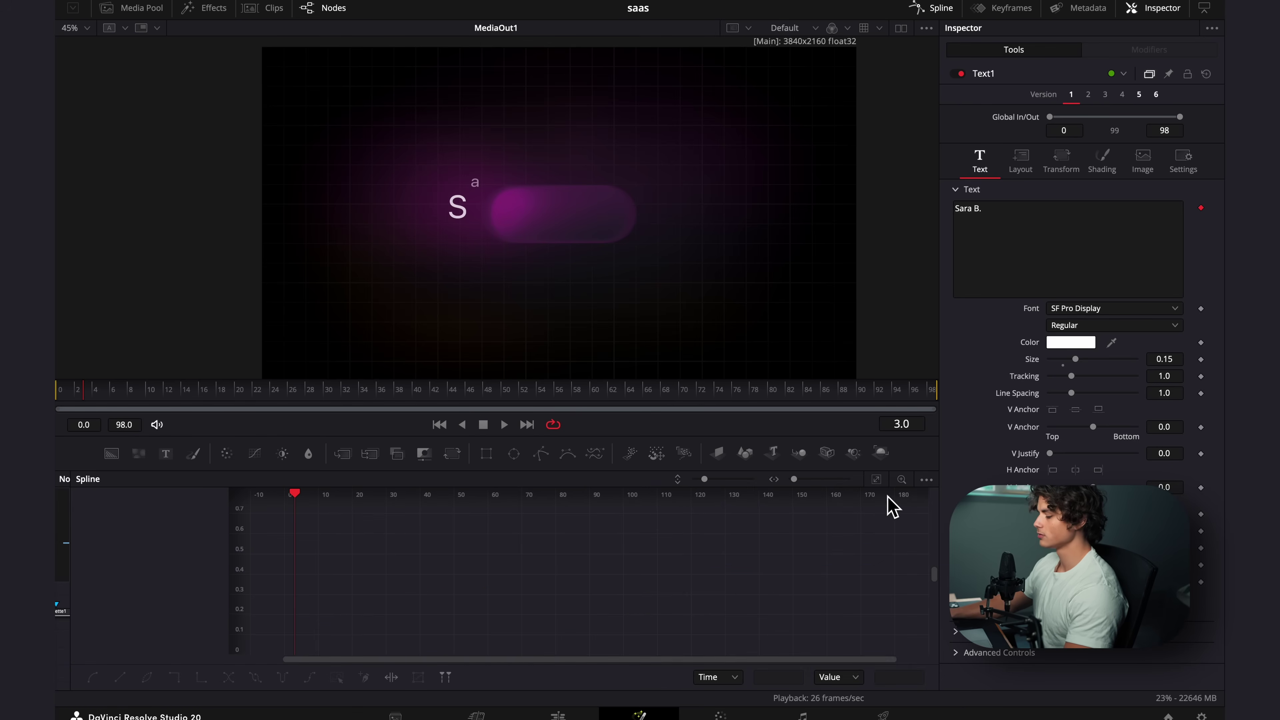
{"action": "left_click", "coordinate": [938, 9]}
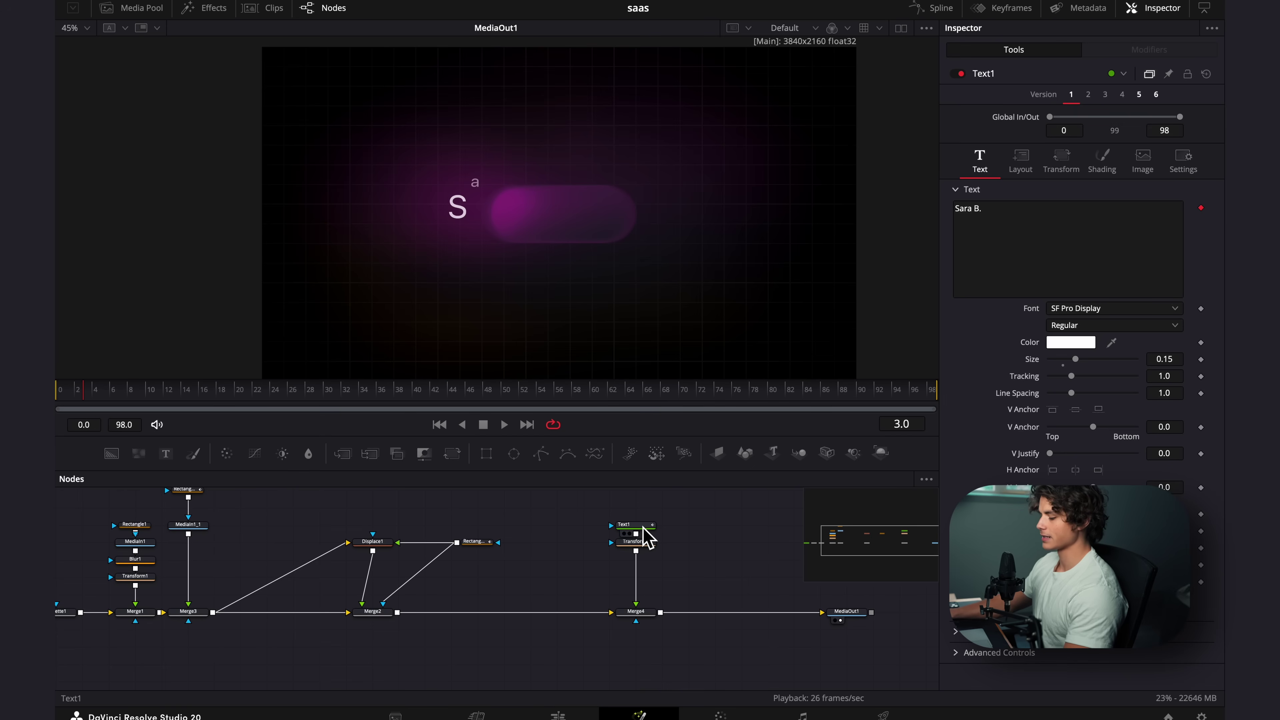
{"action": "left_click", "coordinate": [639, 527]}
{"action": "left_click", "coordinate": [945, 9]}
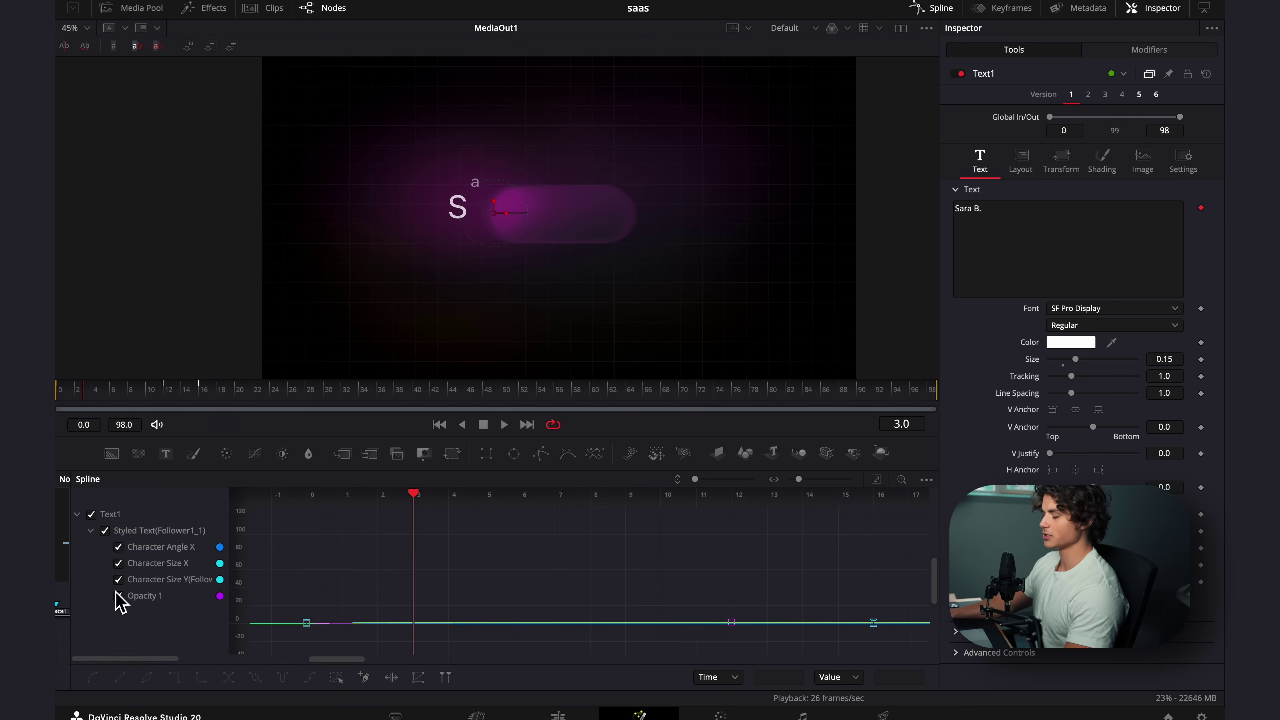
{"action": "left_click", "coordinate": [936, 10]}
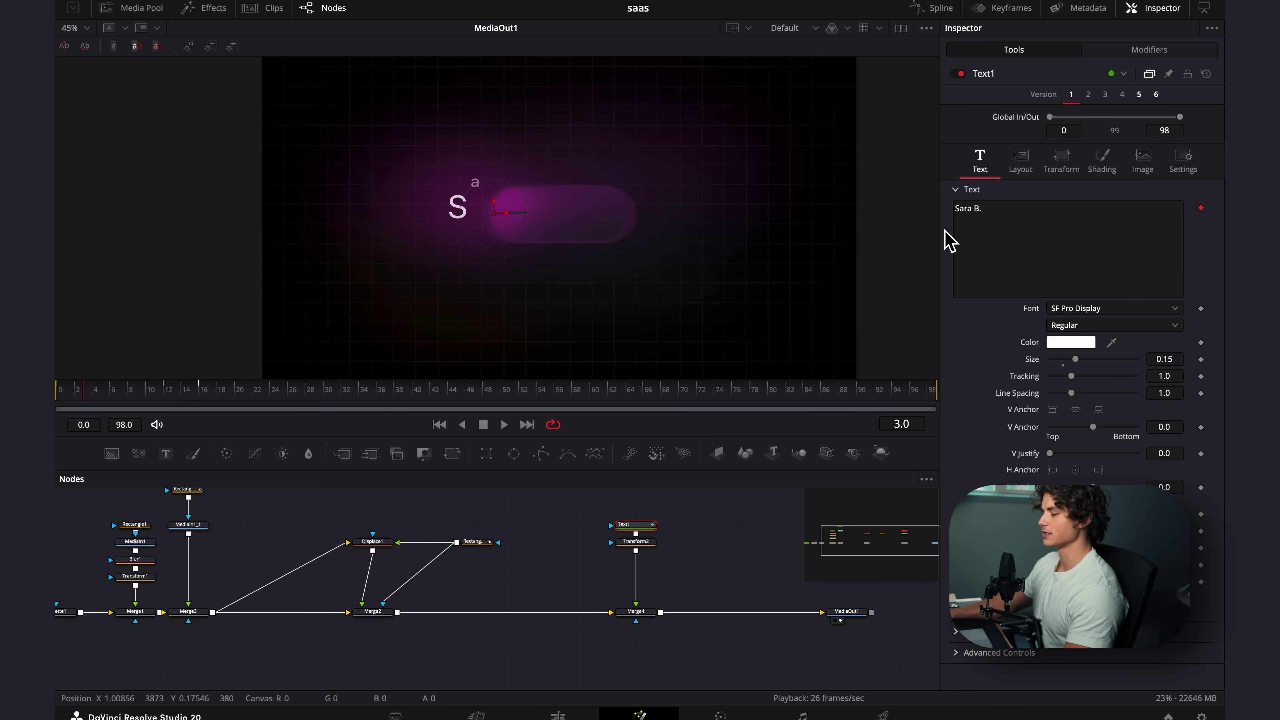
Shift all of Text1's animation keyframes to start at frame 3, and play back the result
{"action": "left_click", "coordinate": [946, 17]}
{"action": "left_click_drag", "start_coordinate": [780, 562], "coordinate": [389, 637]}
{"action": "scroll", "coordinate": [538, 571], "scroll_direction": "up", "scroll_amount": 5}
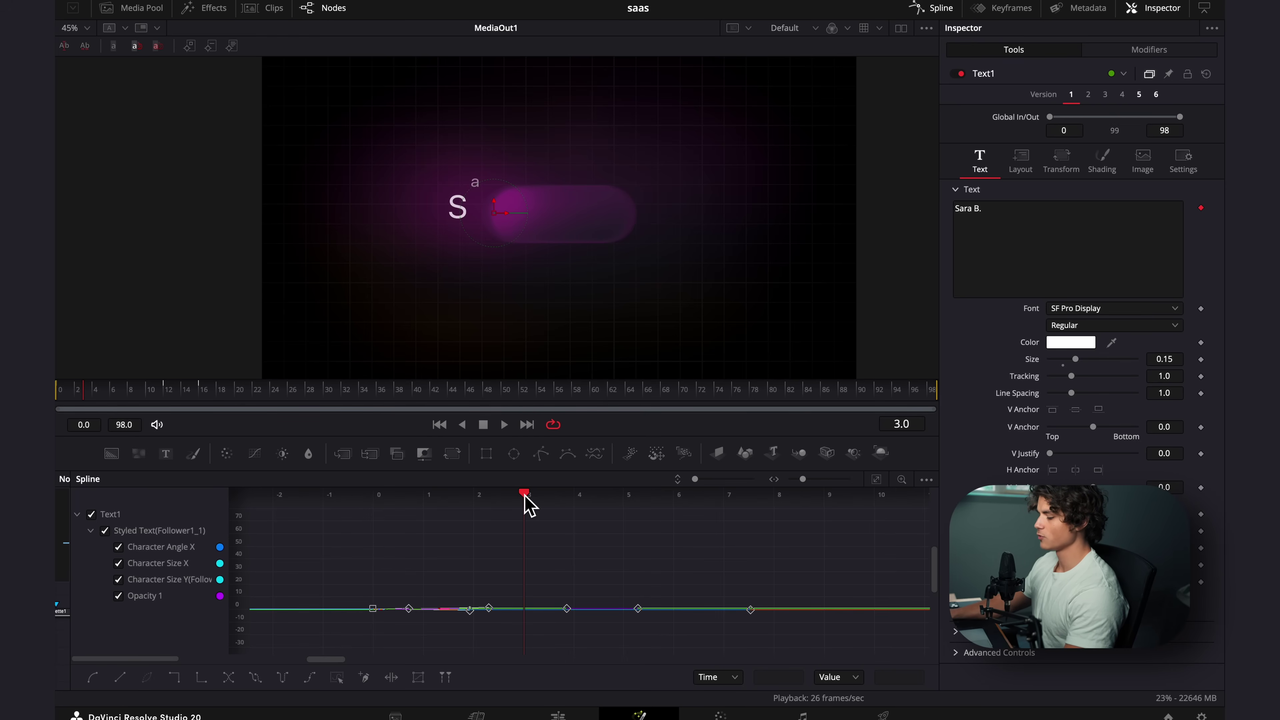
{"action": "left_click_drag", "start_coordinate": [548, 498], "coordinate": [556, 498]}
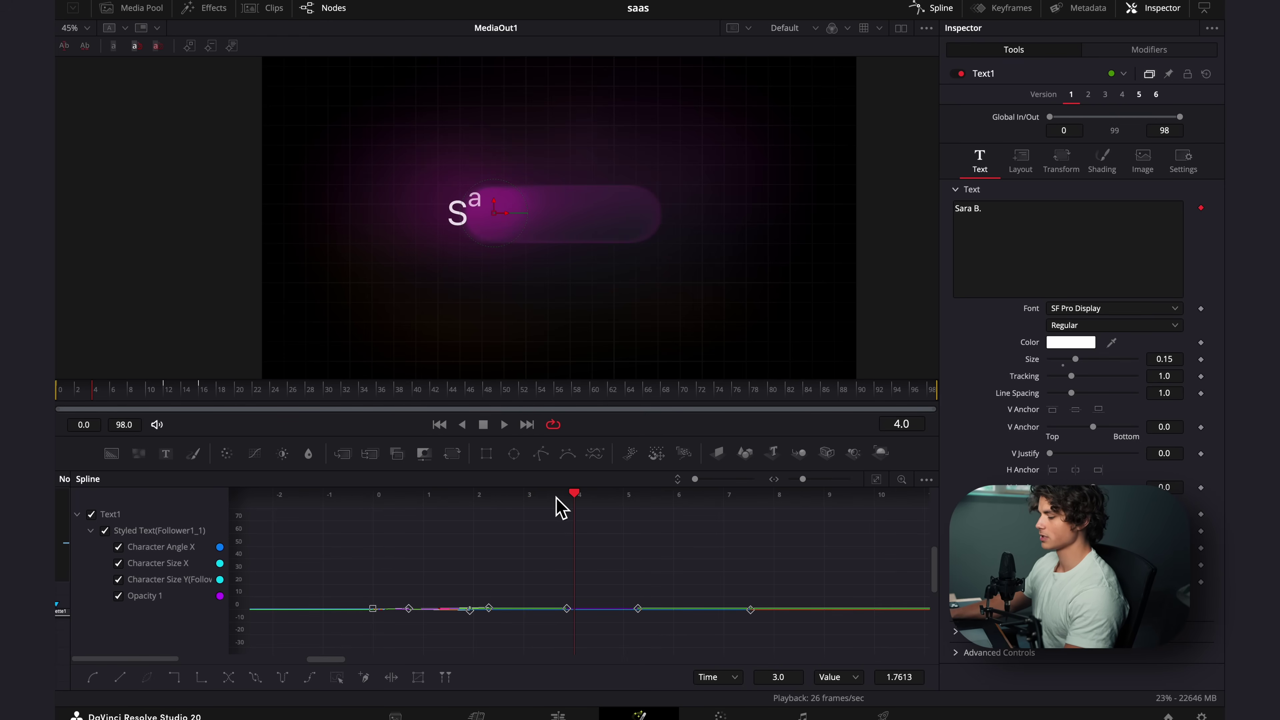
{"action": "left_click", "coordinate": [524, 498]}
{"action": "scroll", "coordinate": [423, 607], "scroll_direction": "up", "scroll_amount": 3}
{"action": "left_click_drag", "start_coordinate": [354, 609], "coordinate": [566, 610]}
{"action": "left_click_drag", "start_coordinate": [568, 498], "coordinate": [851, 517]}
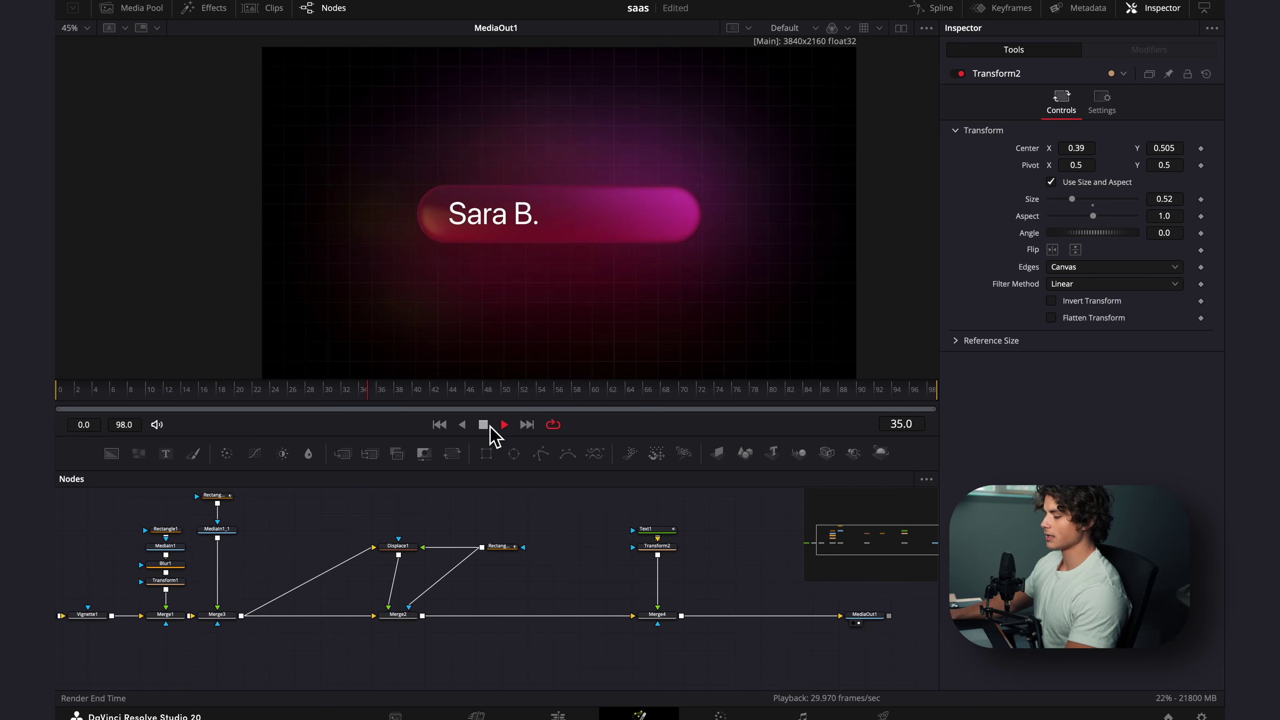
{"action": "left_click", "coordinate": [483, 424]}
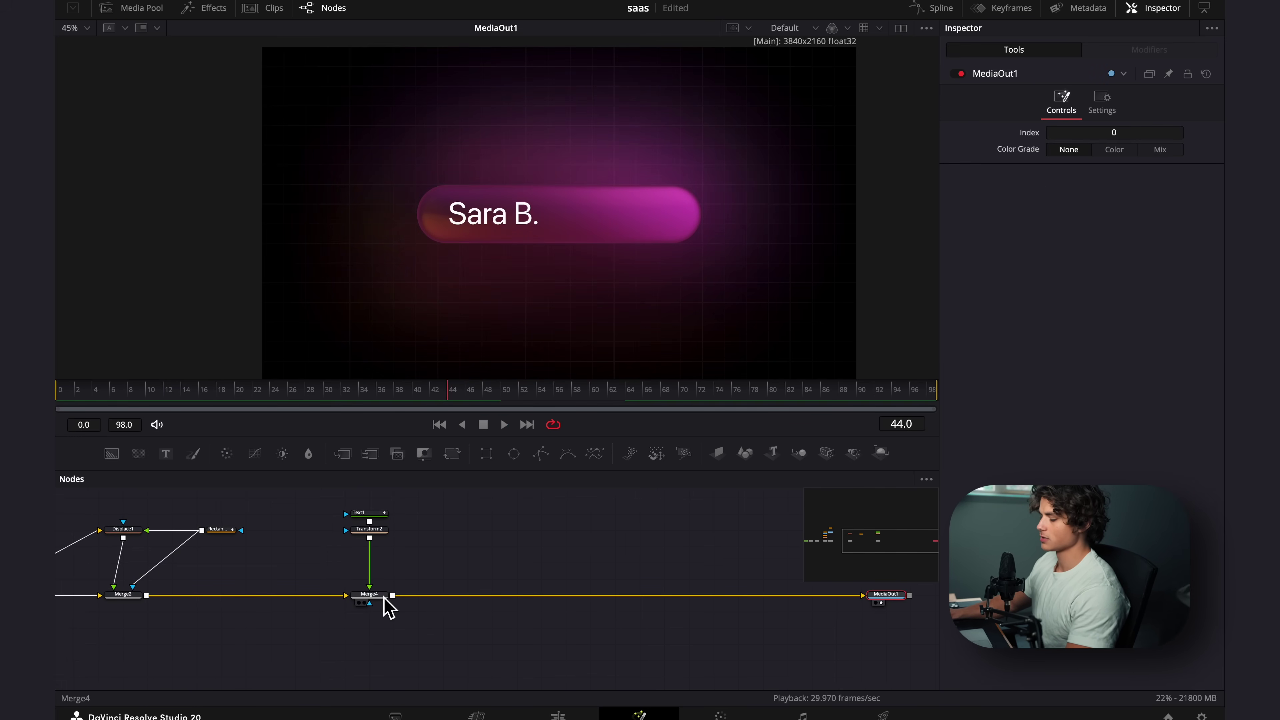
Add a Merge node after Merge4 and connect a new Background node to its foreground
{"action": "left_click", "coordinate": [383, 595]}
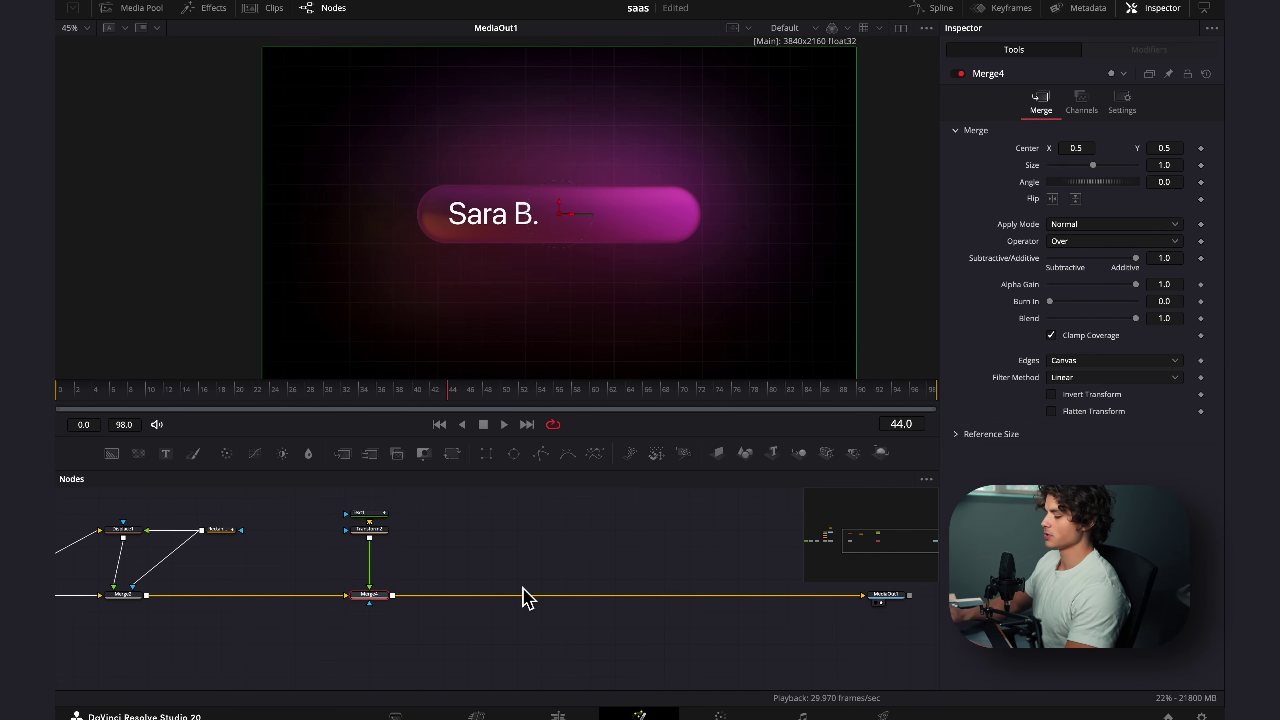
{"action": "key", "text": "shift+space"}
{"action": "type", "text": "merge"}
{"action": "key", "text": "Return"}
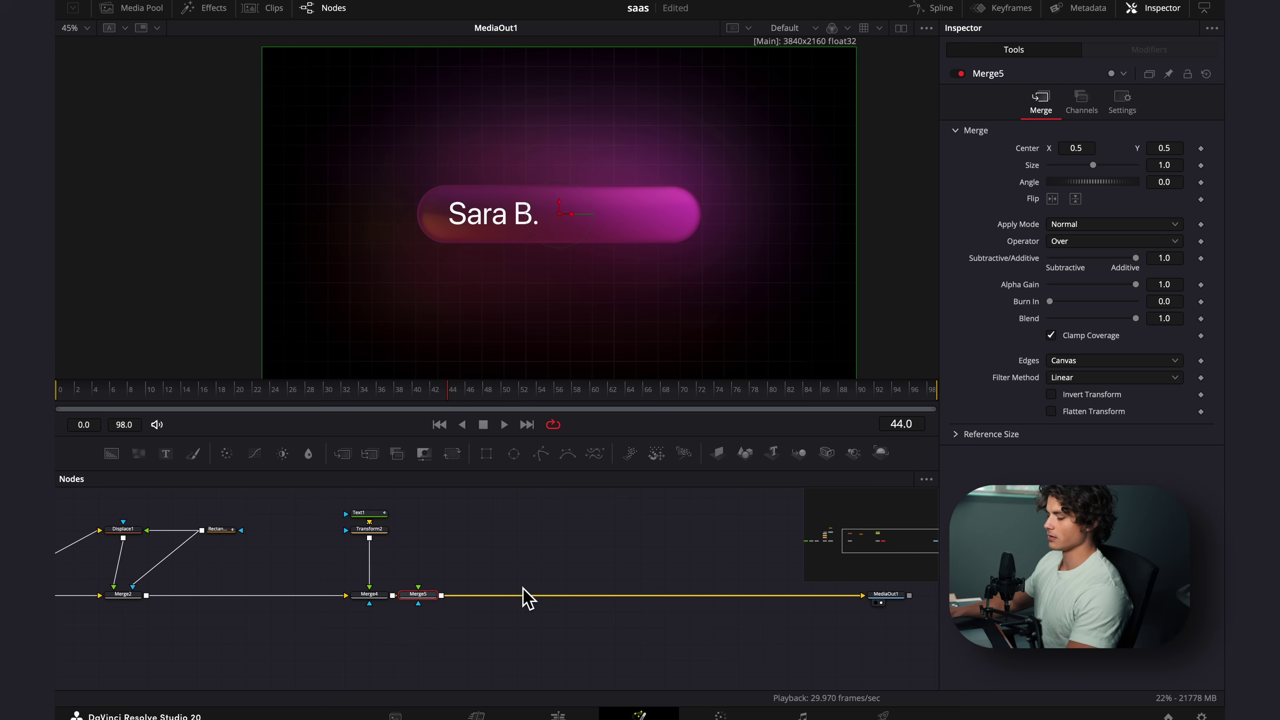
{"action": "left_click_drag", "start_coordinate": [219, 484], "coordinate": [589, 588]}
{"action": "left_click_drag", "start_coordinate": [567, 530], "coordinate": [591, 529]}
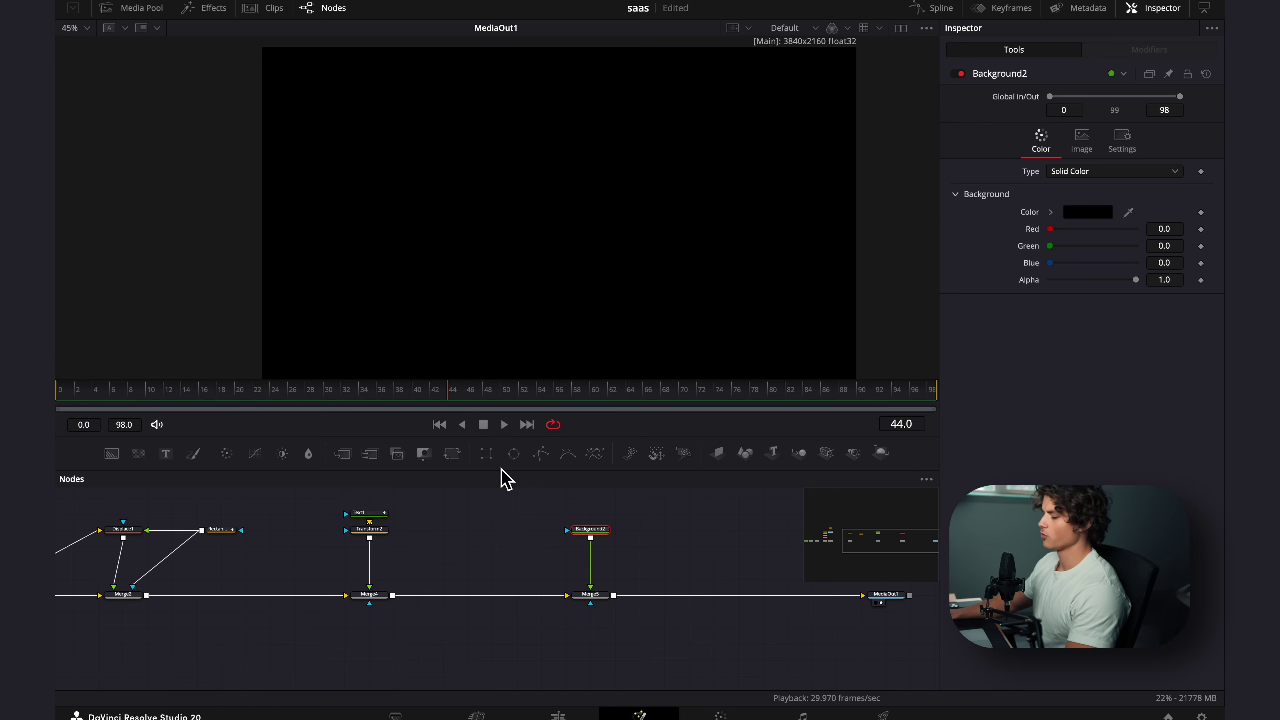
Mask Background2 with a fully rounded rectangle, width 0.15, height 0.11, and move its center X to 0.634
{"action": "left_click", "coordinate": [489, 455]}
{"action": "left_click_drag", "start_coordinate": [1091, 278], "coordinate": [1065, 298]}
{"action": "left_click_drag", "start_coordinate": [1065, 298], "coordinate": [1073, 312]}
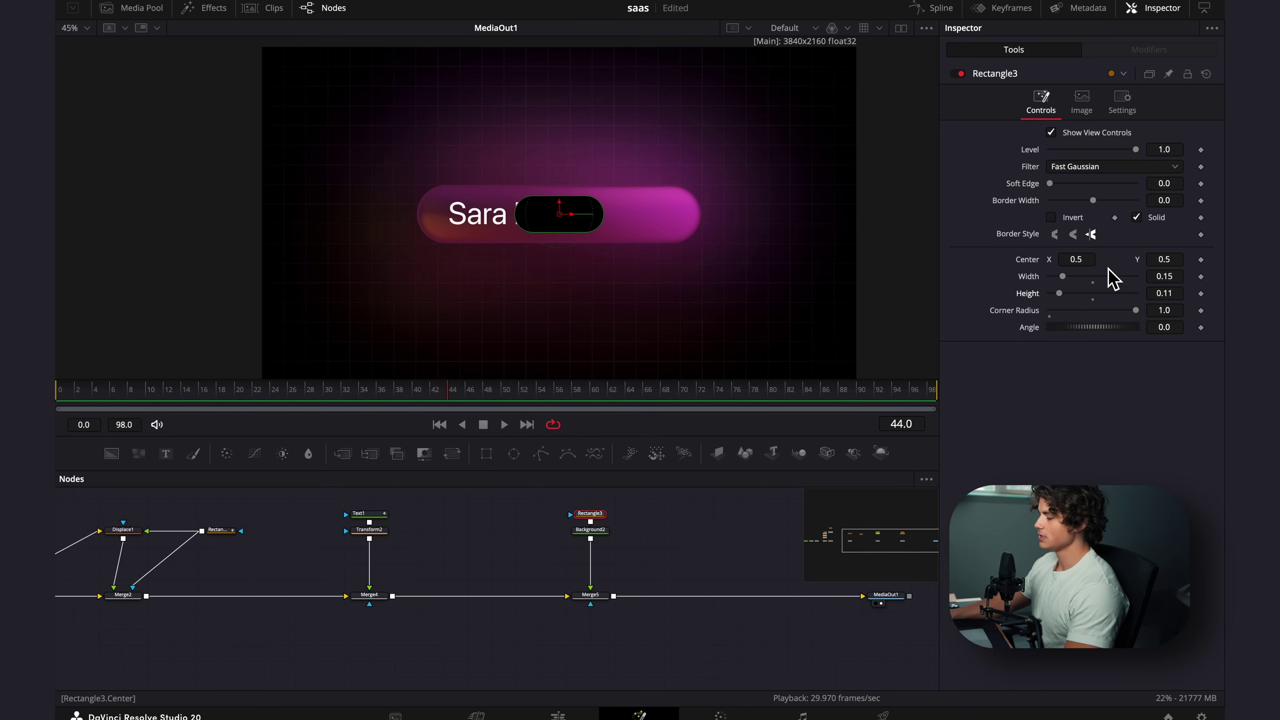
{"action": "left_click_drag", "start_coordinate": [1089, 267], "coordinate": [1115, 267]}
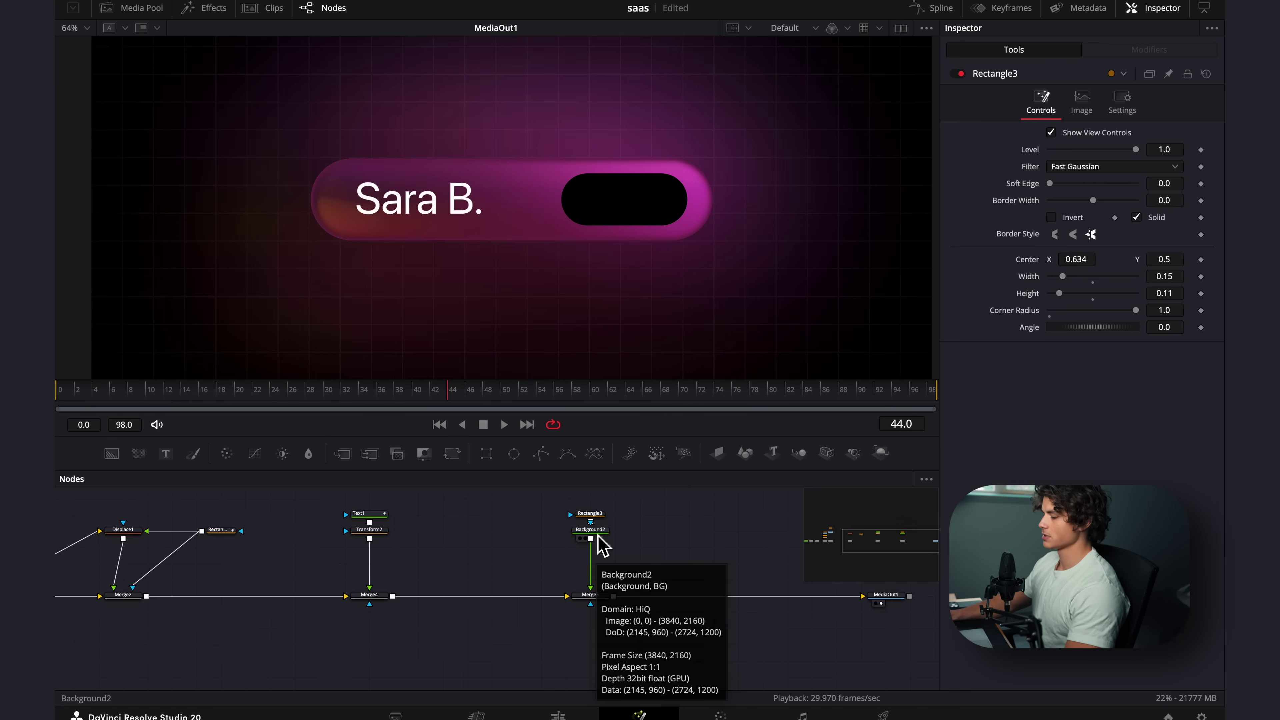
Color Background2 a translucent grey with red 0.417, green 0.433, blue 0.417 and alpha 0.339
{"action": "left_click", "coordinate": [598, 539]}
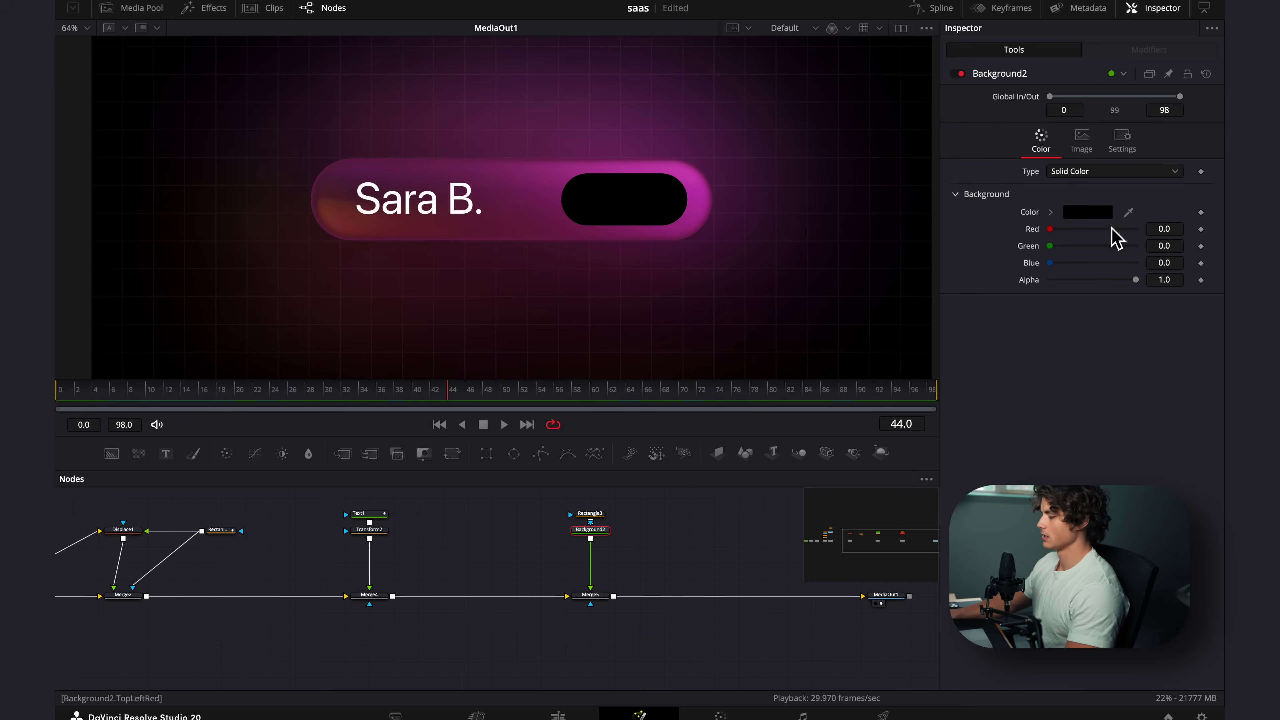
{"action": "left_click", "coordinate": [1087, 212]}
{"action": "left_click_drag", "start_coordinate": [922, 359], "coordinate": [883, 359]}
{"action": "key", "text": "Return"}
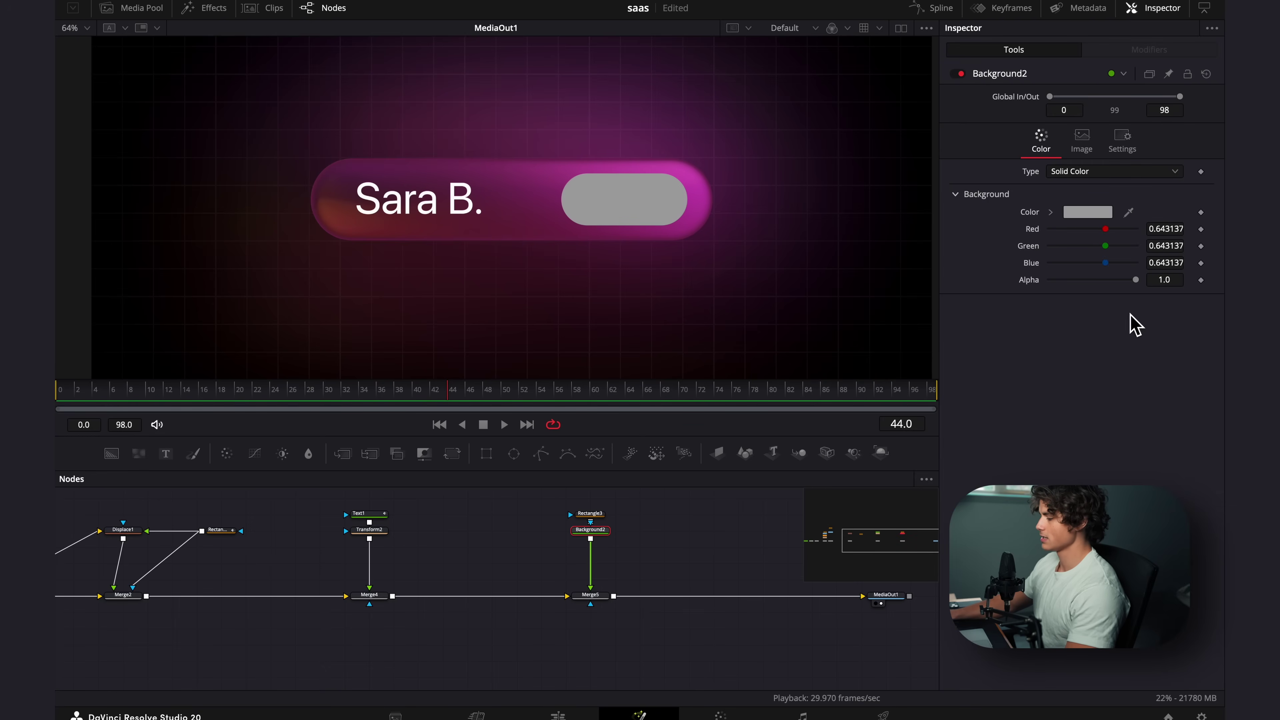
{"action": "left_click_drag", "start_coordinate": [1135, 279], "coordinate": [1092, 294]}
{"action": "mouse_move", "coordinate": [1104, 246]}
{"action": "left_mouse_down"}
{"action": "mouse_move", "coordinate": [1089, 258]}
{"action": "mouse_move", "coordinate": [1089, 246]}
{"action": "left_mouse_up"}
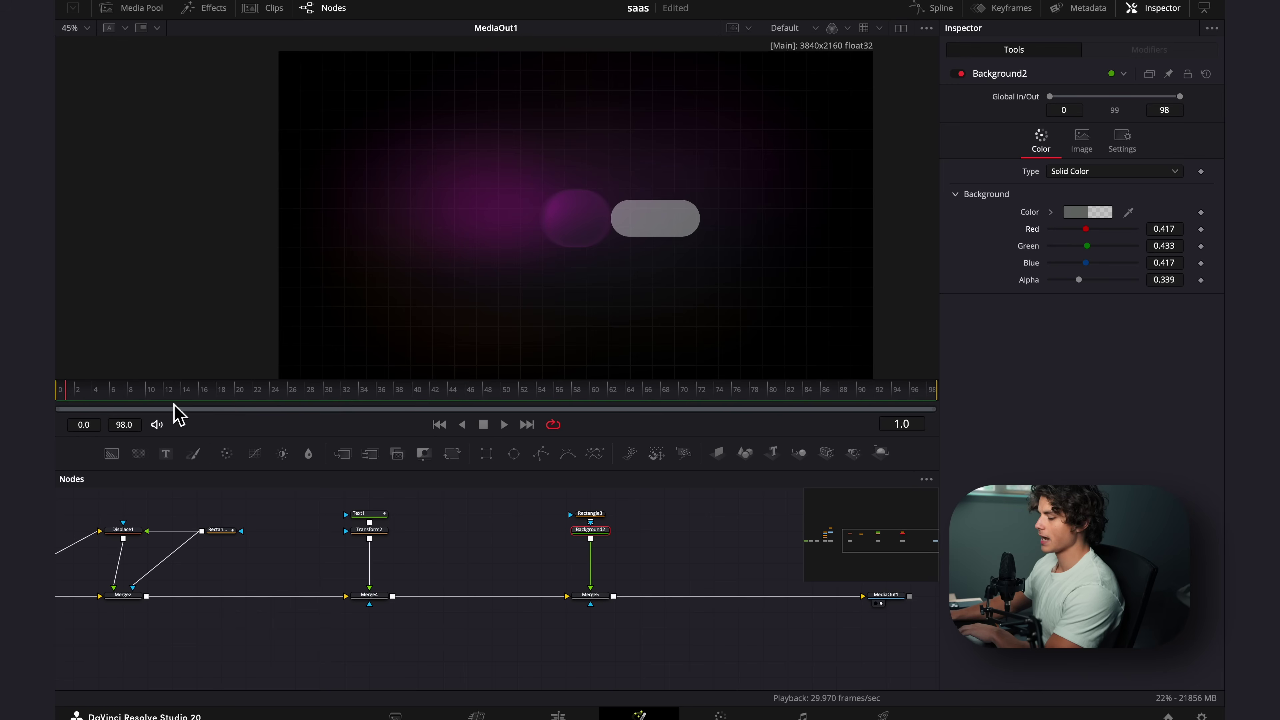
Keyframe Rectangle3's width at 0.0 on frame 5
{"action": "left_click_drag", "start_coordinate": [127, 391], "coordinate": [205, 395]}
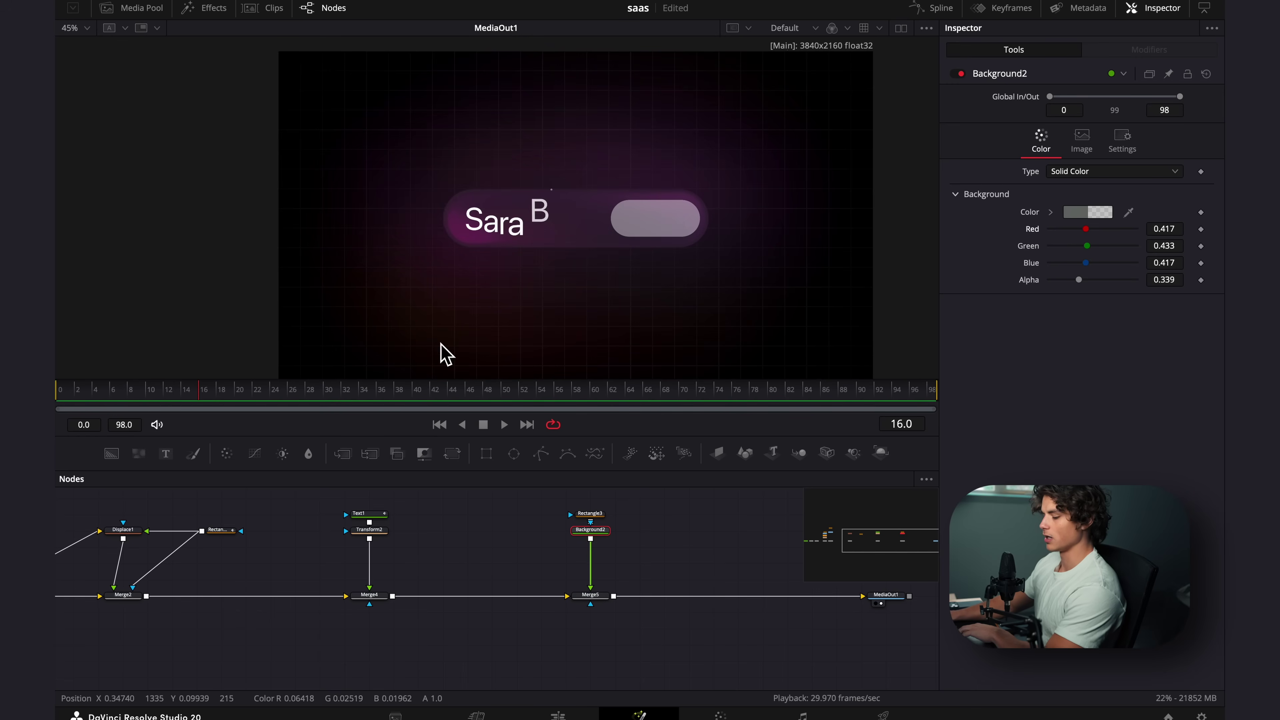
{"action": "left_click_drag", "start_coordinate": [202, 398], "coordinate": [104, 397]}
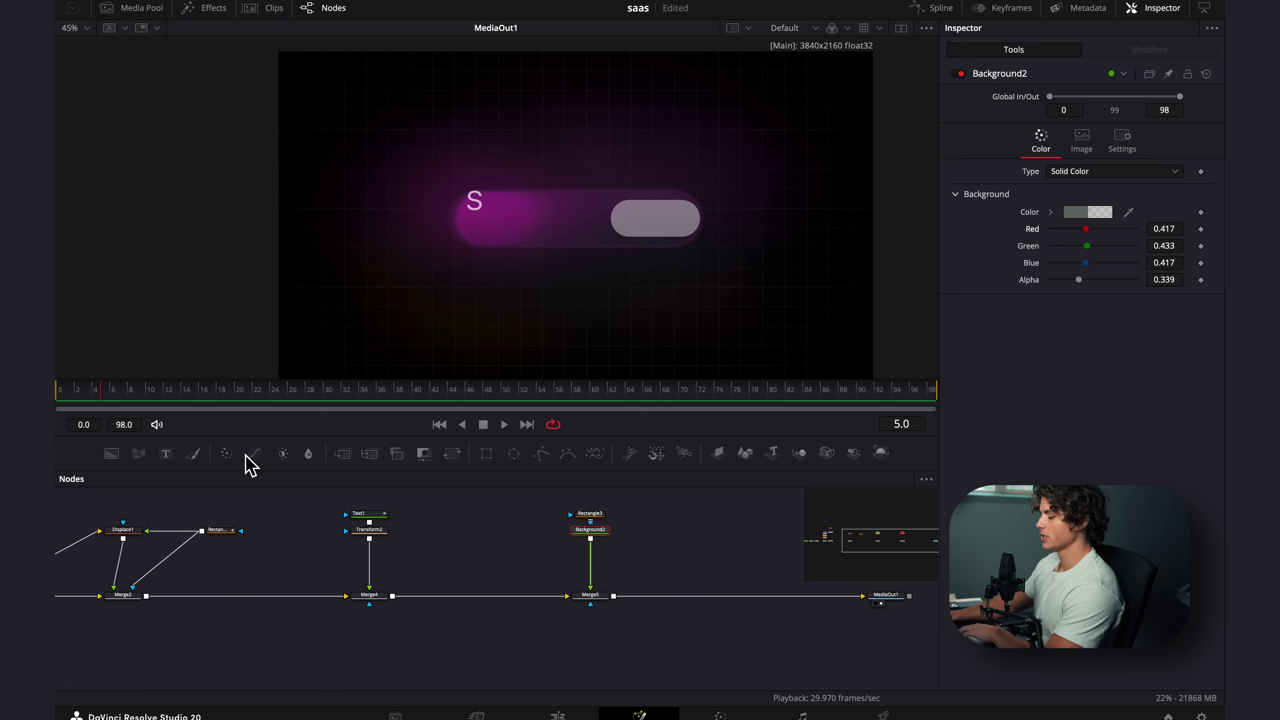
{"action": "left_click", "coordinate": [595, 514]}
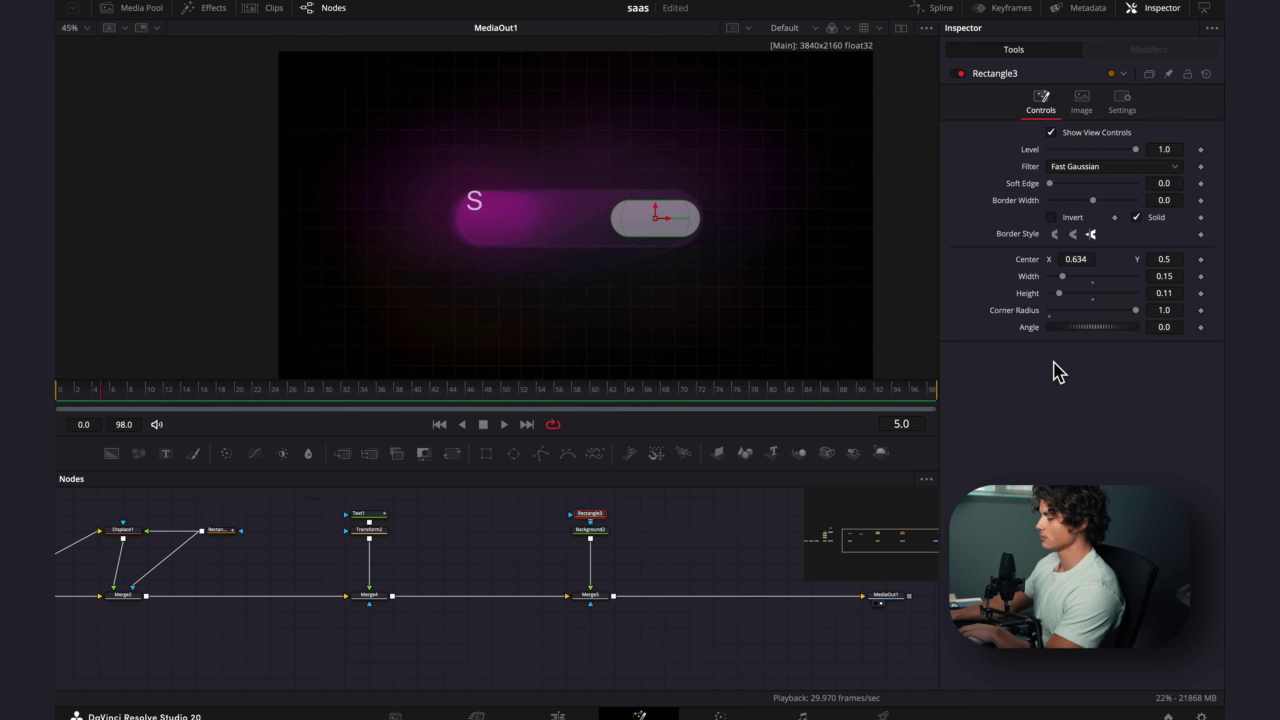
{"action": "left_click_drag", "start_coordinate": [1067, 280], "coordinate": [1046, 282]}
{"action": "left_click", "coordinate": [1201, 276]}
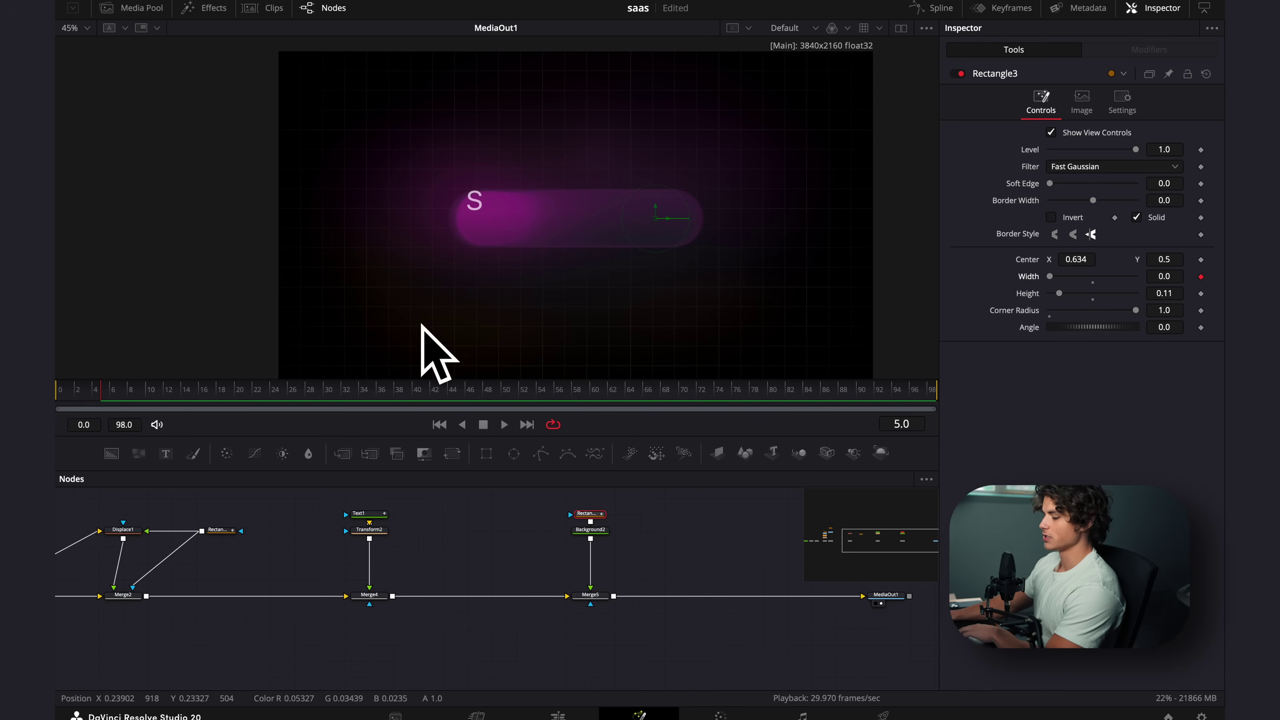
Keyframe Rectangle3's width at 0.181 on frame 13
{"action": "key", "text": "Right"}
{"action": "key", "text": "Right"}
{"action": "key", "text": "Right"}
{"action": "key", "text": "Right"}
{"action": "key", "text": "Right"}
{"action": "key", "text": "Right"}
{"action": "key", "text": "Right"}
{"action": "key", "text": "Right"}
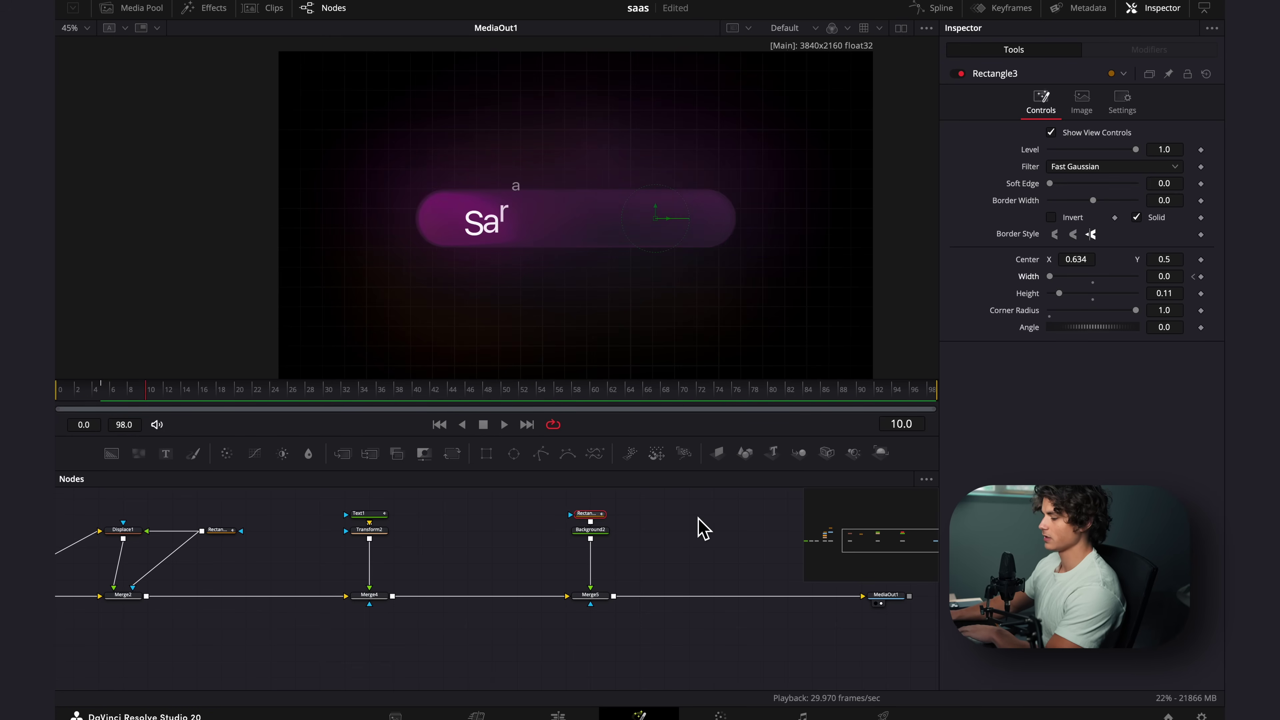
{"action": "left_click_drag", "start_coordinate": [1049, 276], "coordinate": [1069, 282]}
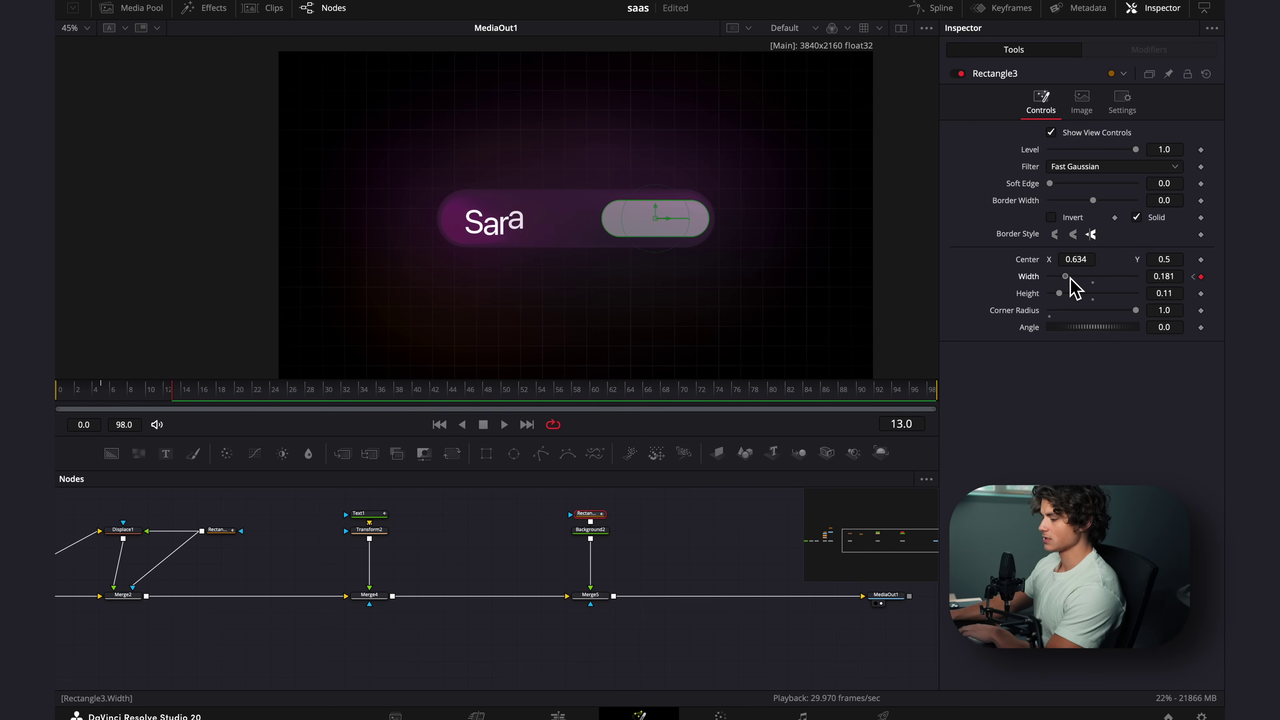
Keyframe a narrower Rectangle3 width on frame 20 as the first rebound of the bounce
{"action": "key", "text": "Right"}
{"action": "key", "text": "Right"}
{"action": "key", "text": "Right"}
{"action": "key", "text": "Right"}
{"action": "key", "text": "Right"}
{"action": "key", "text": "Right"}
{"action": "key", "text": "Right"}
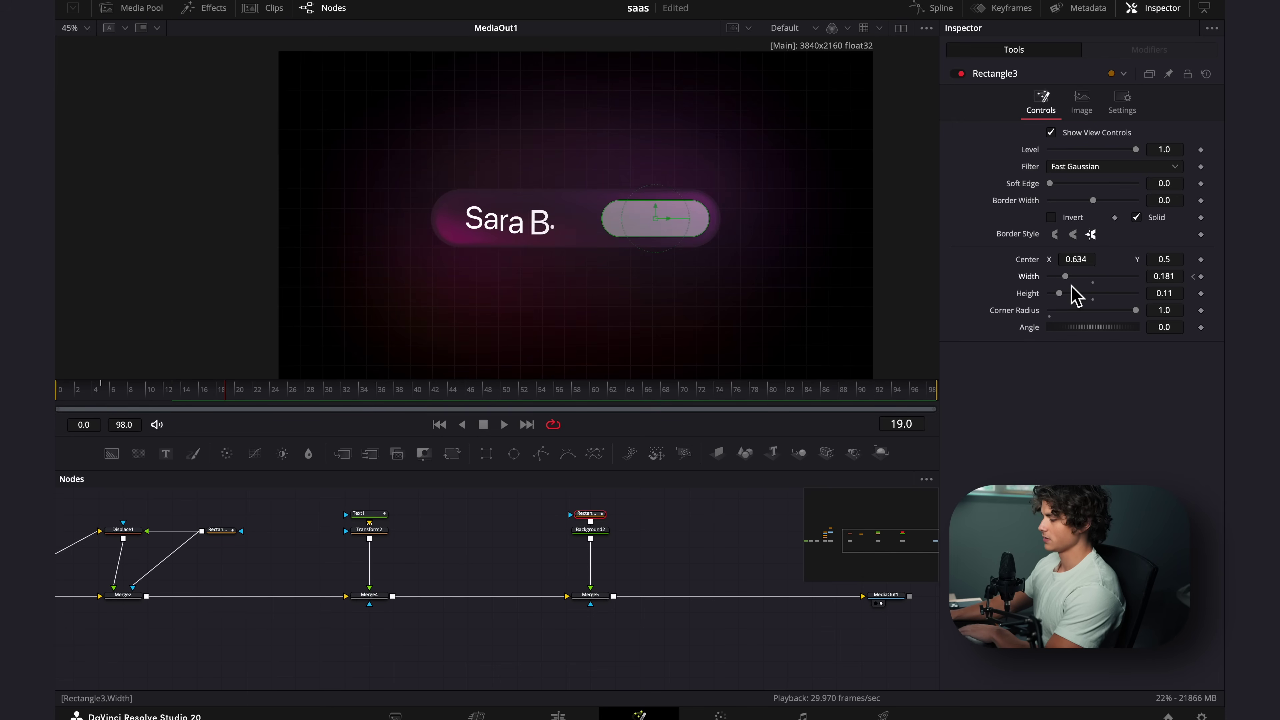
{"action": "left_click_drag", "start_coordinate": [1067, 280], "coordinate": [1062, 281]}
Keyframe Rectangle3's width at 0.165 on frame 26 and settle it at 0.142 on frame 33
{"action": "key", "text": "Right"}
{"action": "key", "text": "Right"}
{"action": "key", "text": "Right"}
{"action": "key", "text": "Right"}
{"action": "left_click_drag", "start_coordinate": [1062, 280], "coordinate": [1066, 282]}
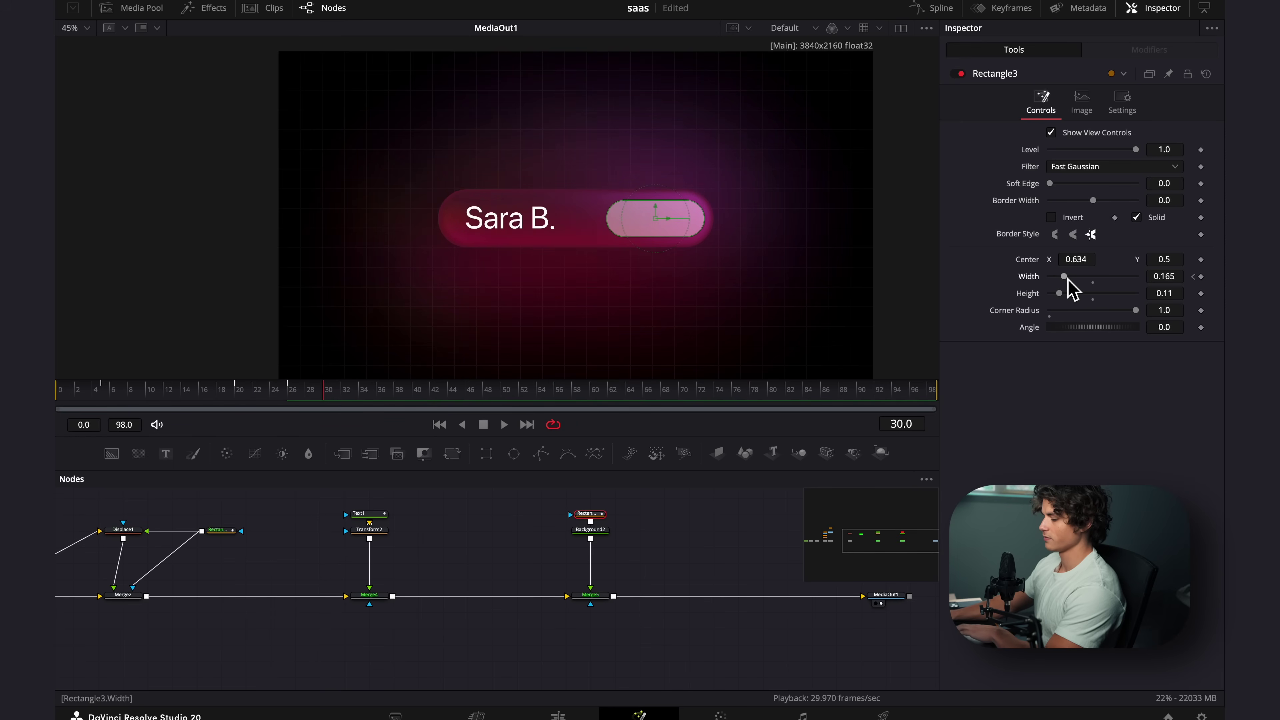
{"action": "left_click_drag", "start_coordinate": [1067, 279], "coordinate": [1065, 282]}
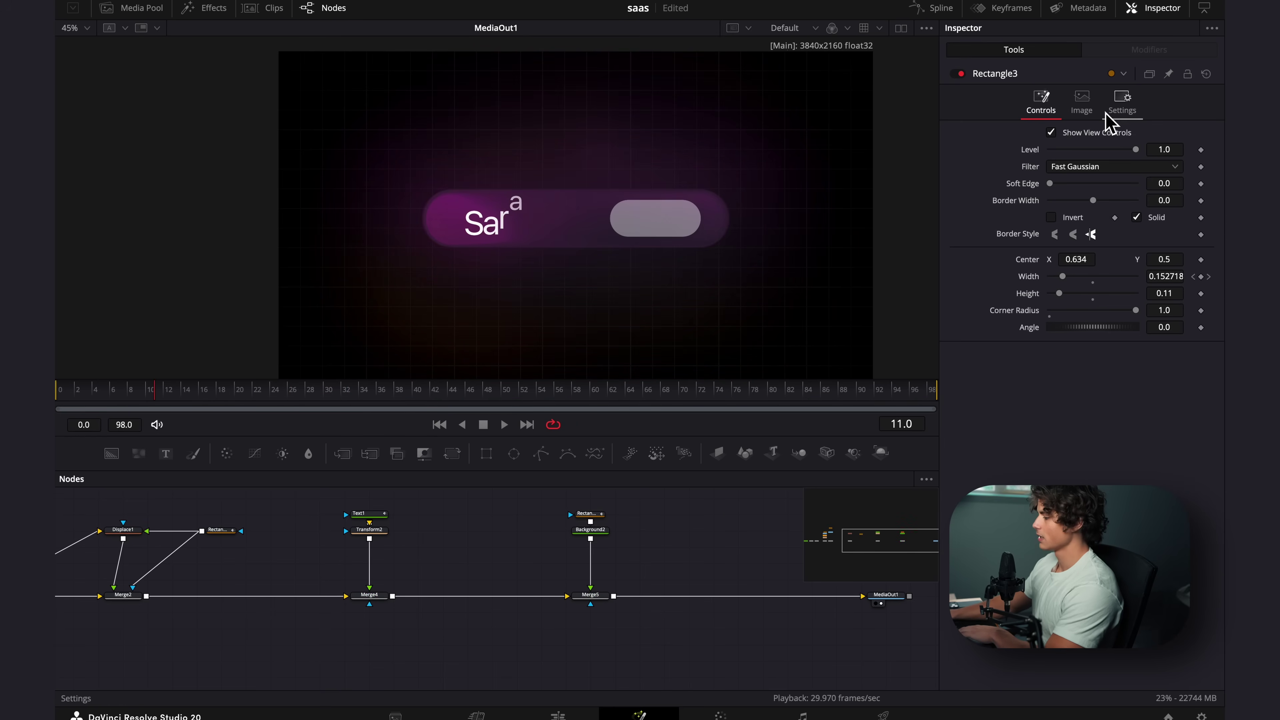
Enable motion blur on Rectangle3
{"action": "left_click", "coordinate": [1122, 101]}
{"action": "left_click", "coordinate": [1051, 149]}
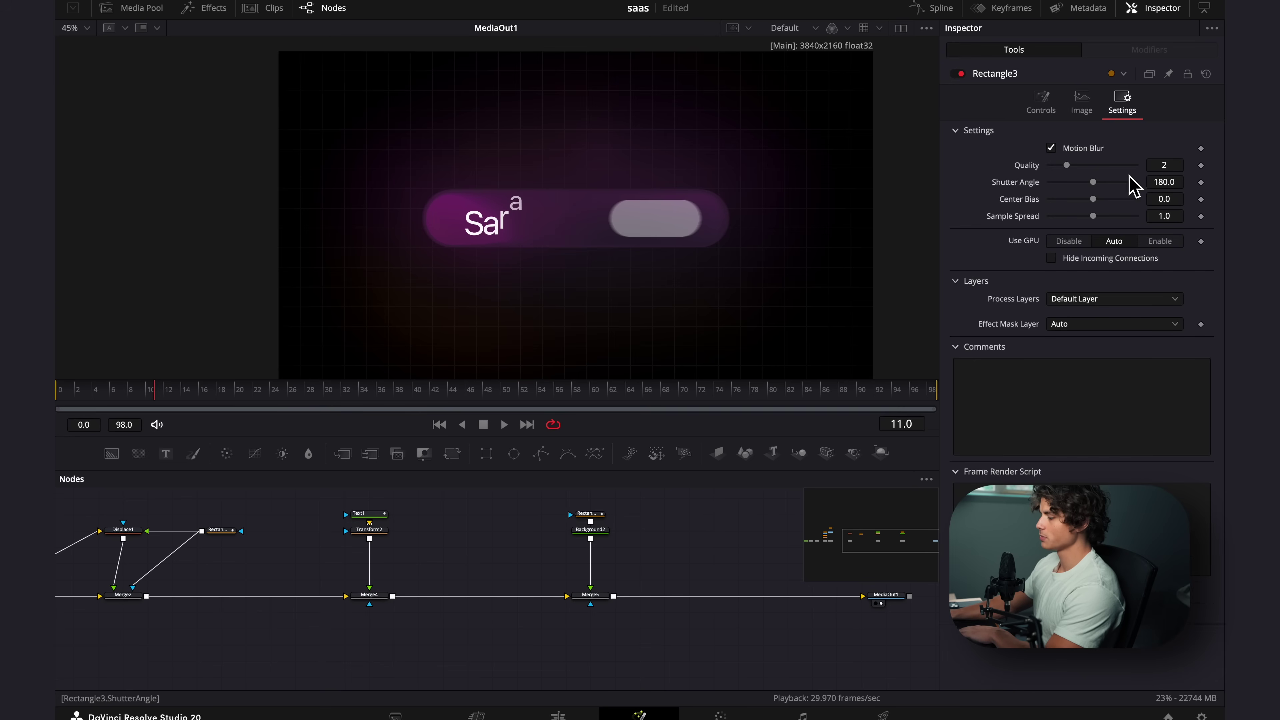
{"action": "left_click", "coordinate": [1040, 103]}
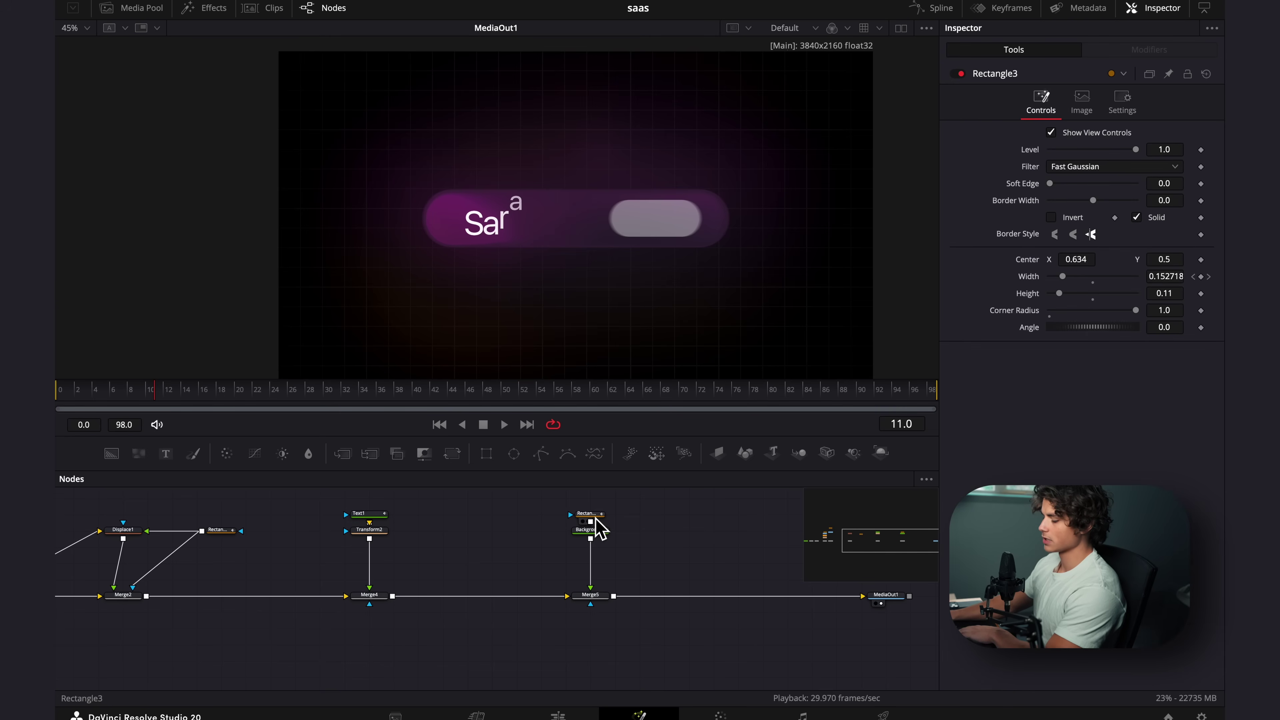
Smooth Rectangle3's width keyframes in the spline editor and play back the animation
{"action": "left_click", "coordinate": [595, 515]}
{"action": "left_click", "coordinate": [935, 9]}
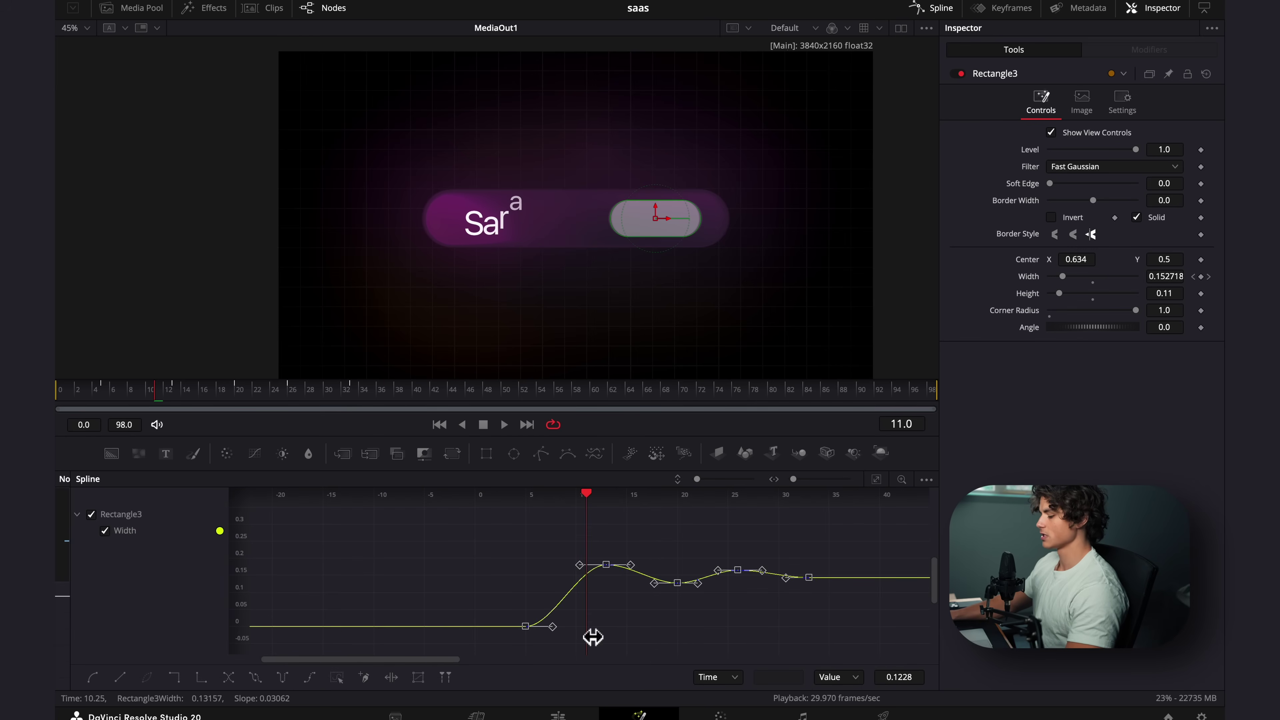
{"action": "left_click", "coordinate": [699, 630]}
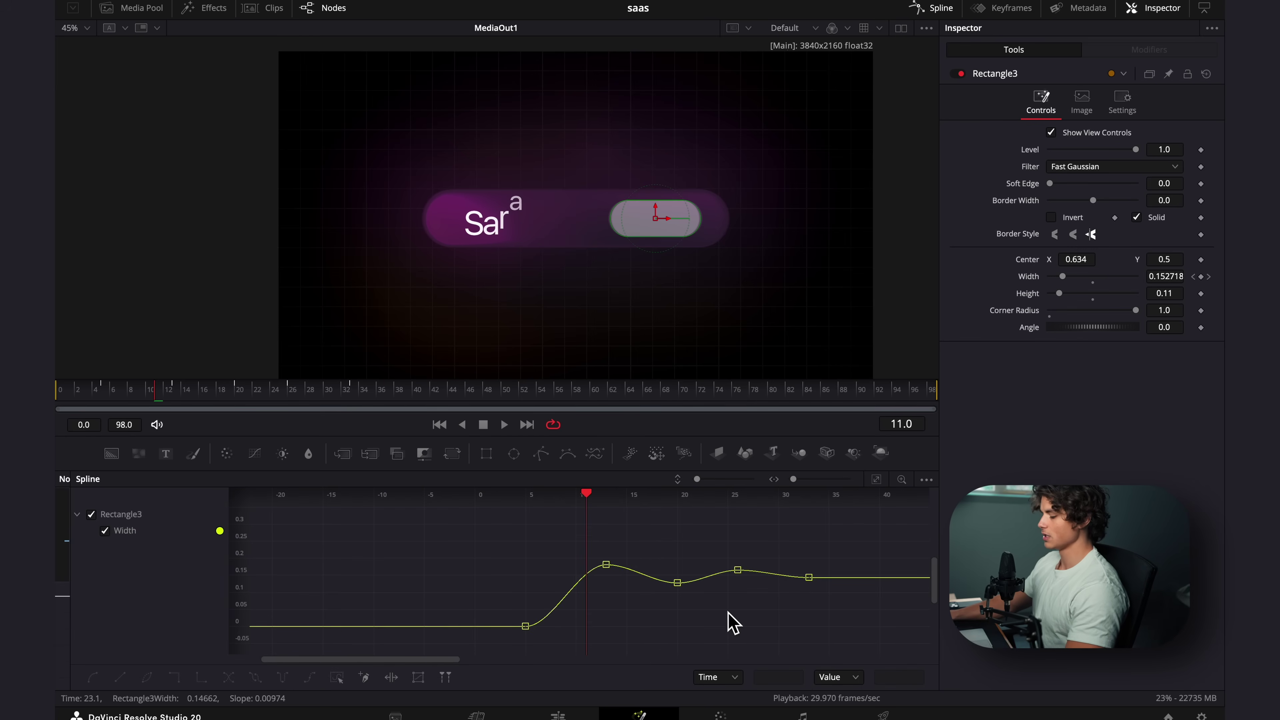
{"action": "left_click", "coordinate": [928, 11]}
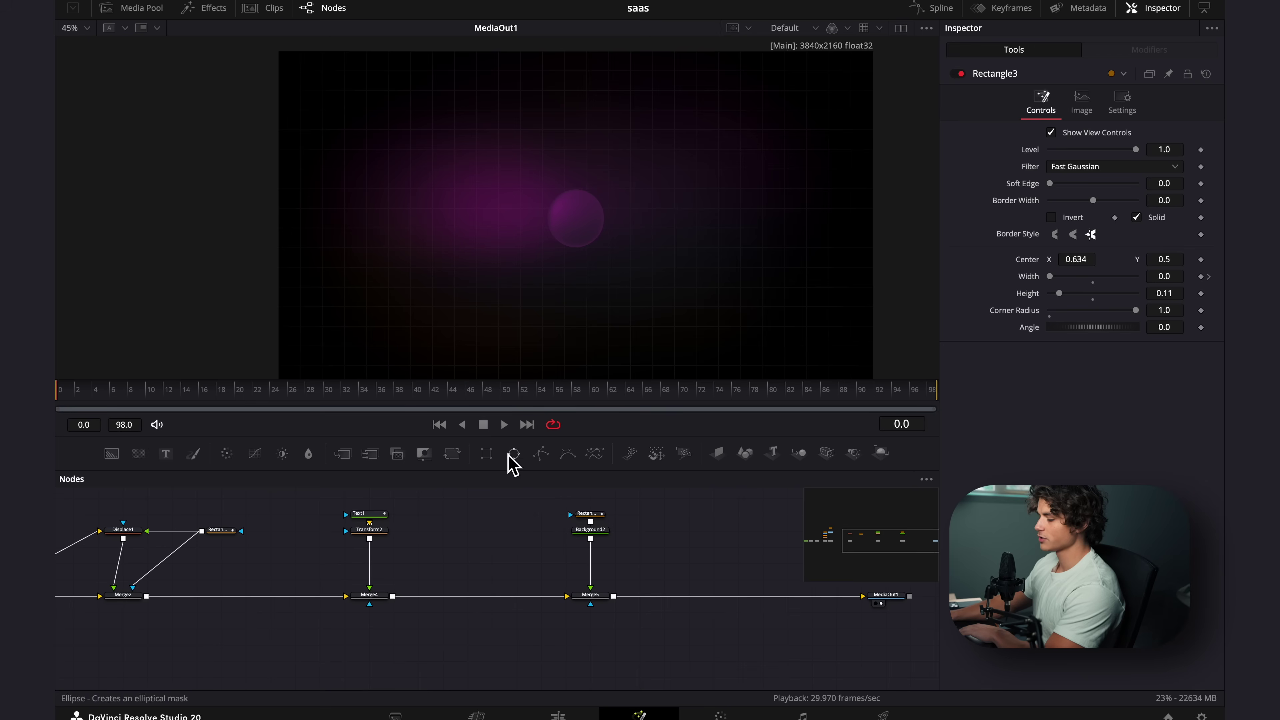
{"action": "left_click", "coordinate": [504, 425]}
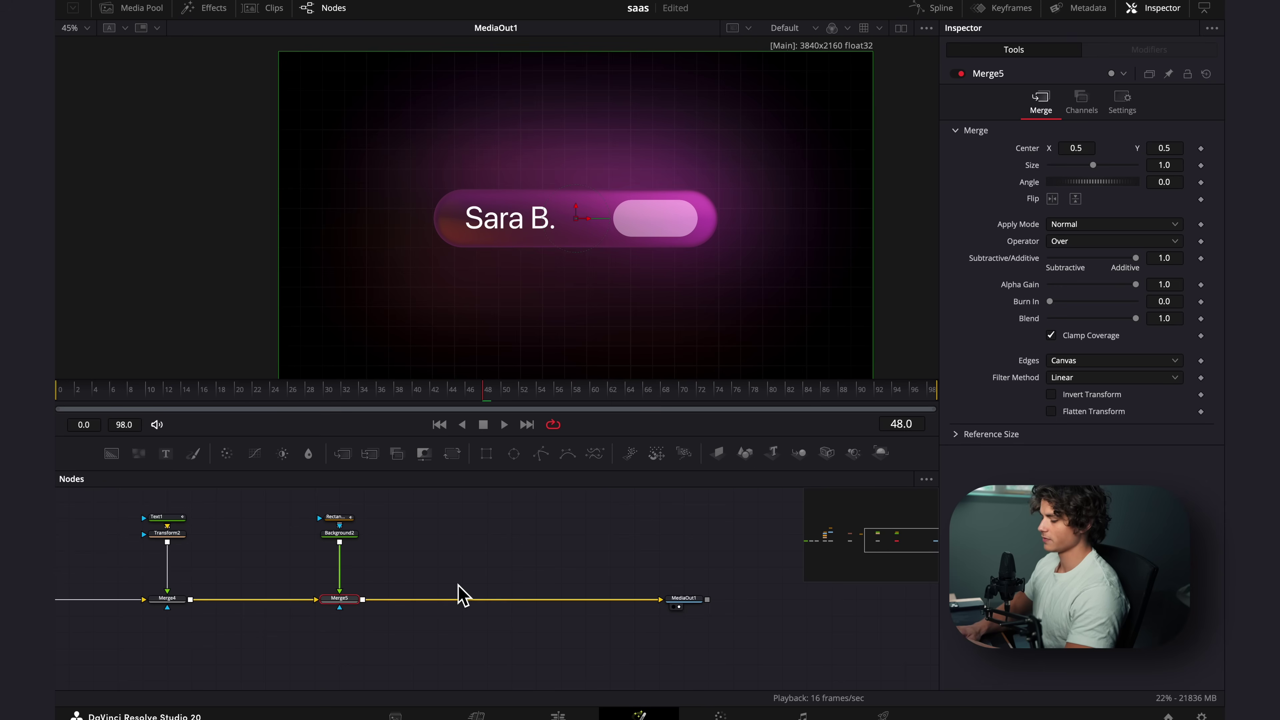
Add a Merge node after Merge5, placed with some space before MediaOut1
{"action": "key", "text": "shift+space"}
{"action": "type", "text": "merge"}
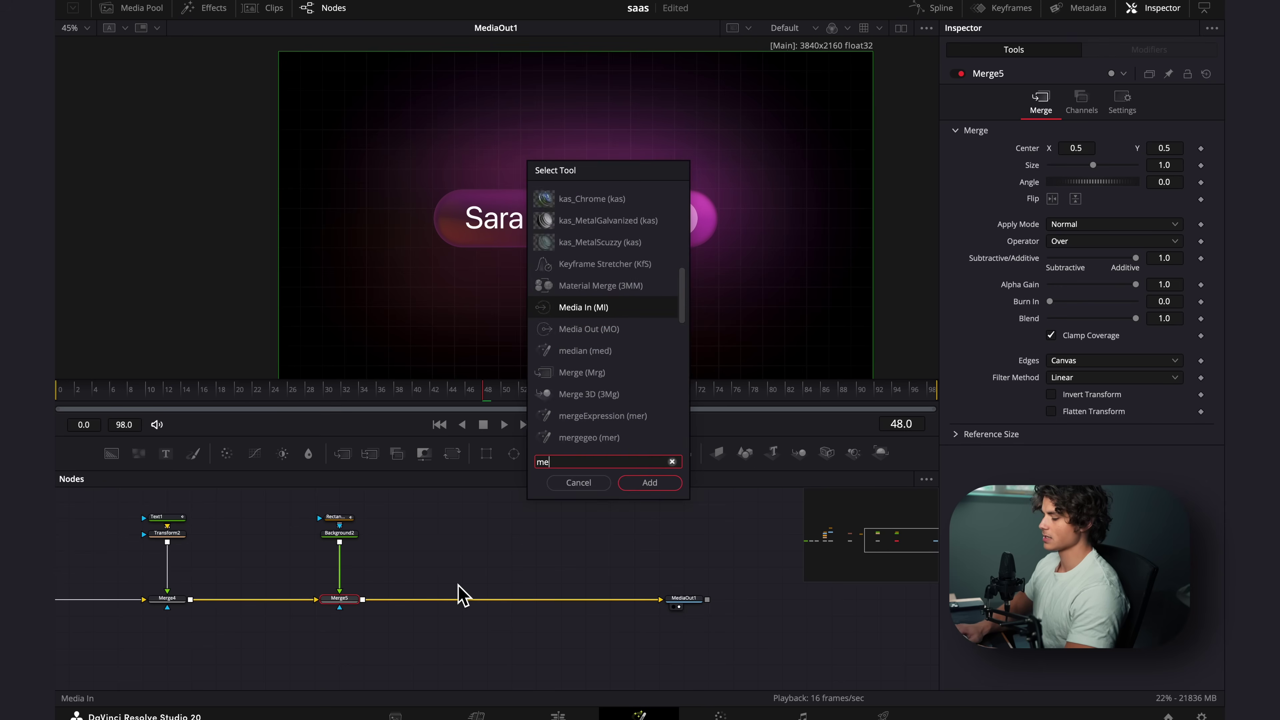
{"action": "key", "text": "Return"}
{"action": "left_click_drag", "start_coordinate": [403, 601], "coordinate": [491, 571]}
Add the pjt_ElasticFollower_ta text preset and connect it to the foreground of Merge6, placing it above that node
{"action": "key", "text": "shift+space"}
{"action": "type", "text": "mer"}
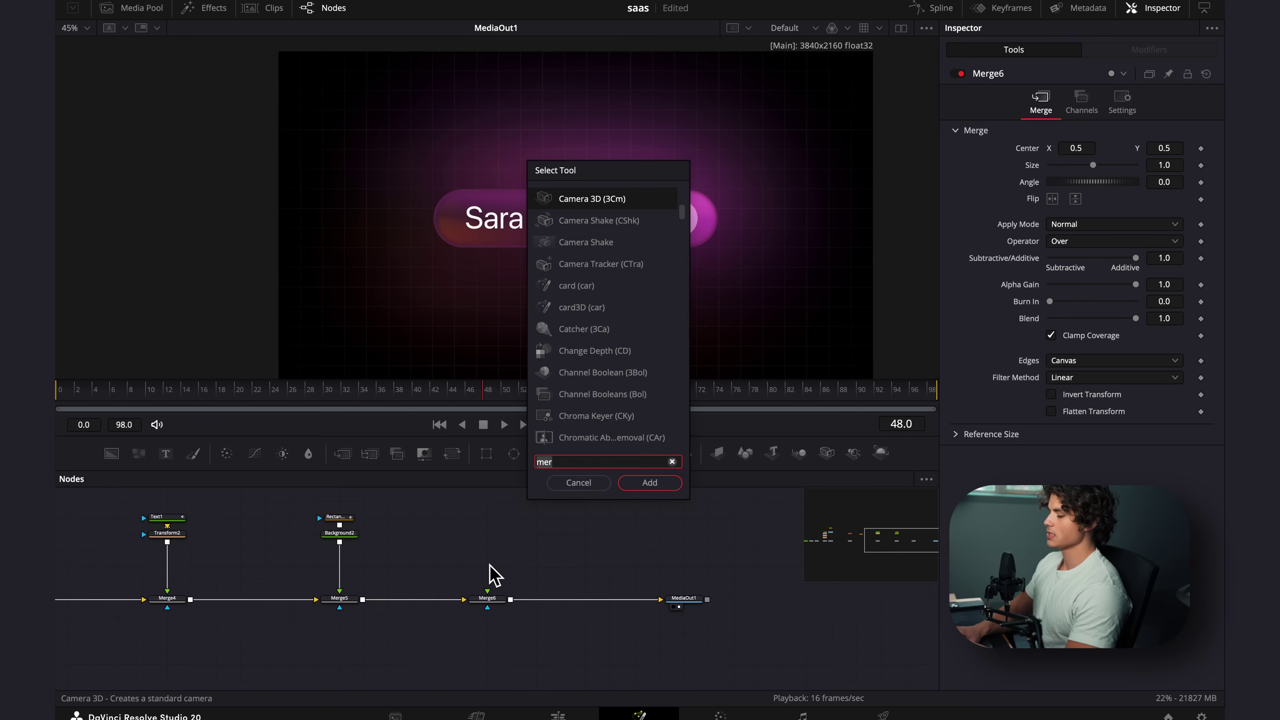
{"action": "type", "text": "pjt"}
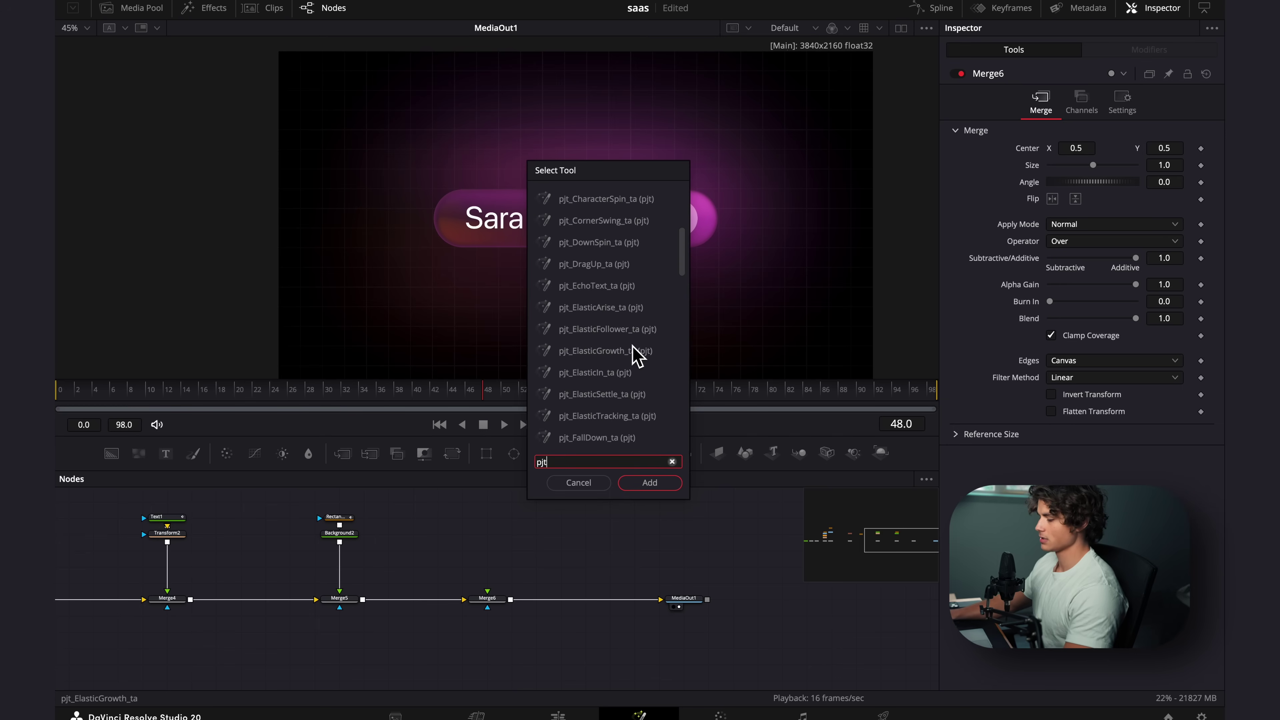
{"action": "left_click", "coordinate": [610, 333]}
{"action": "left_click", "coordinate": [657, 485]}
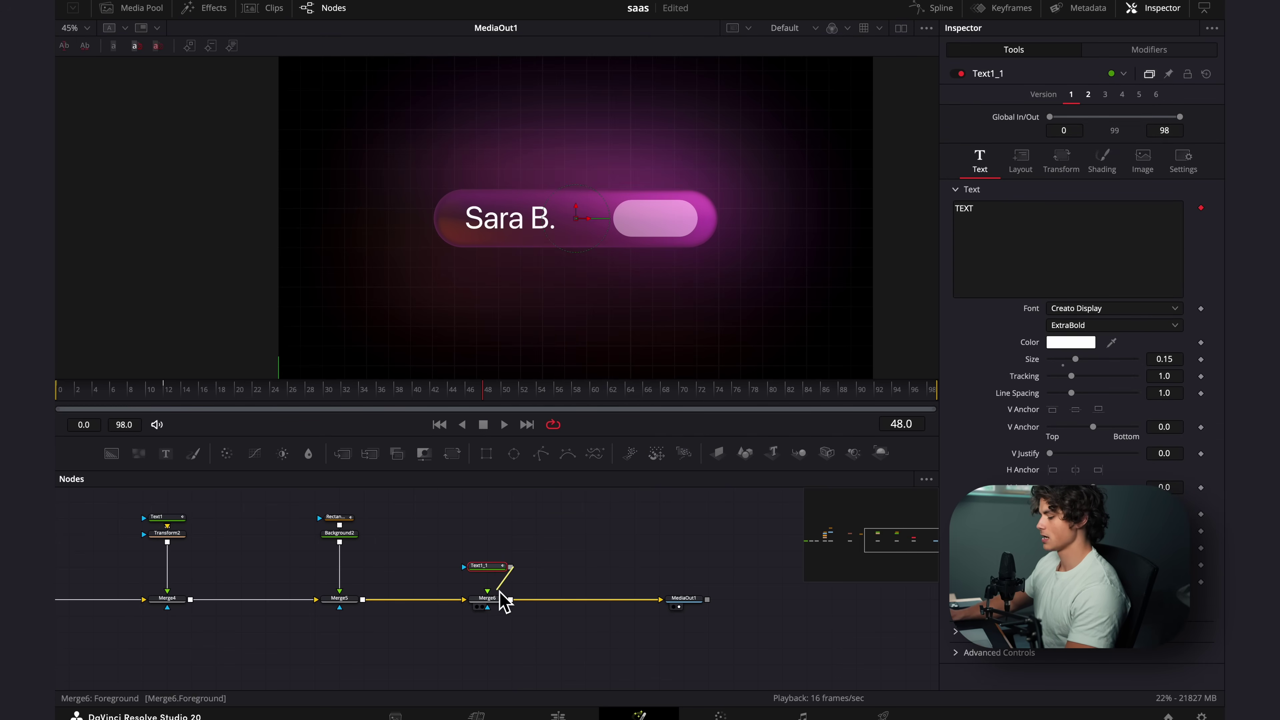
{"action": "left_click_drag", "start_coordinate": [492, 564], "coordinate": [492, 532]}
Set Text1_1's font to SF Pro Display Regular and replace its text with Start
{"action": "double_click", "coordinate": [1034, 239]}
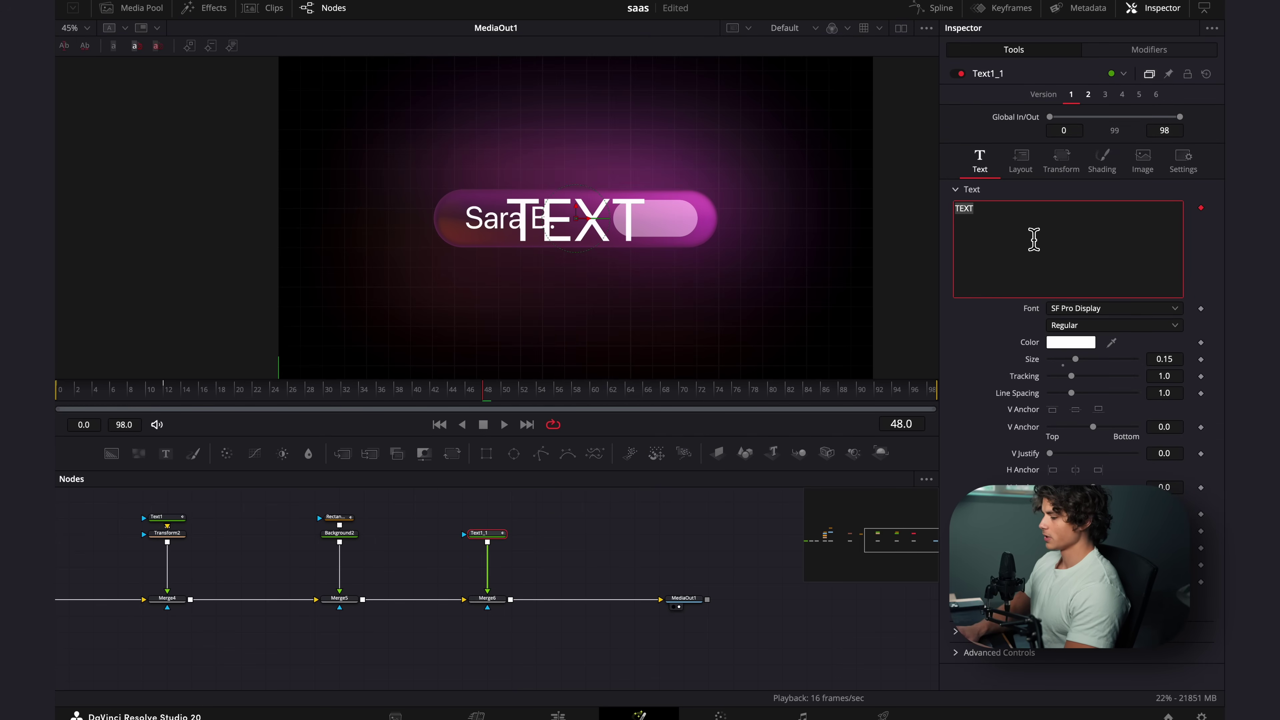
{"action": "type", "text": "St"}
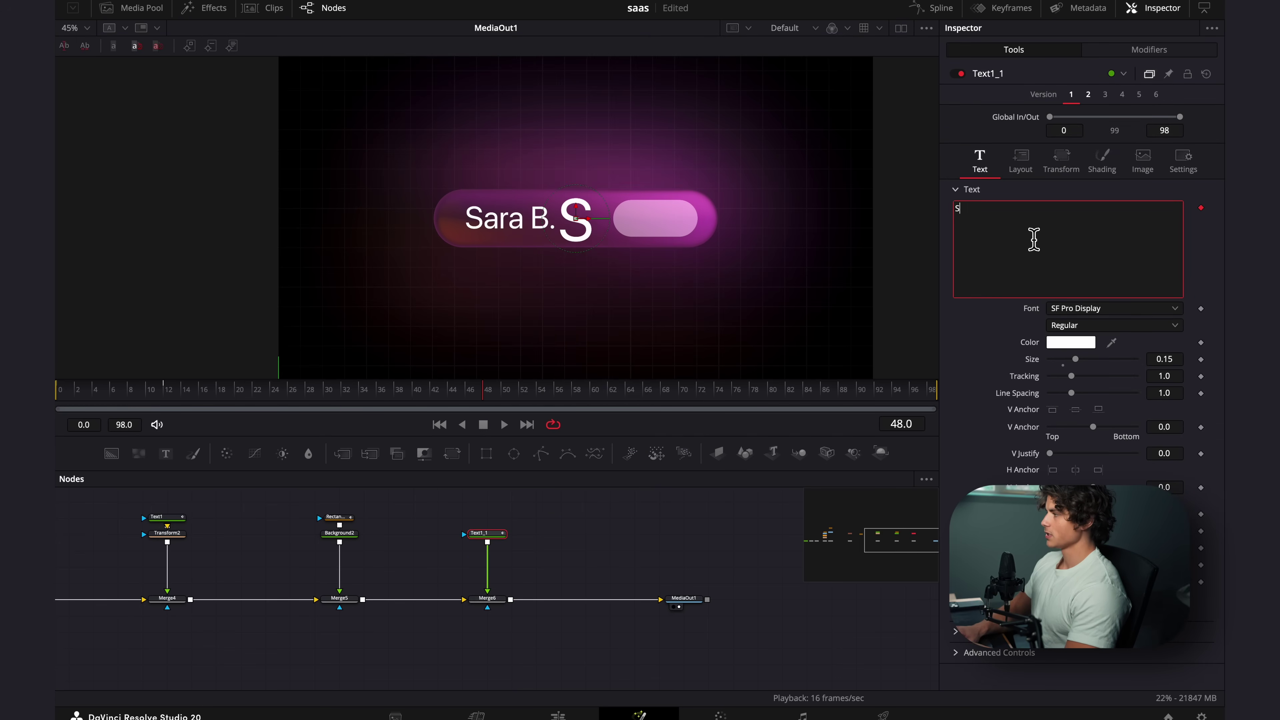
{"action": "type", "text": "art"}
Add a Transform node after Text1_1 with size 0.42 and center X 0.635, Y 0.503 to fit the text in the button
{"action": "key", "text": "shift+space"}
{"action": "type", "text": "tran"}
{"action": "key", "text": "Return"}
{"action": "left_click_drag", "start_coordinate": [1093, 198], "coordinate": [1071, 208]}
{"action": "left_click_drag", "start_coordinate": [1076, 148], "coordinate": [1144, 148]}
{"action": "left_click_drag", "start_coordinate": [1071, 201], "coordinate": [1067, 203]}
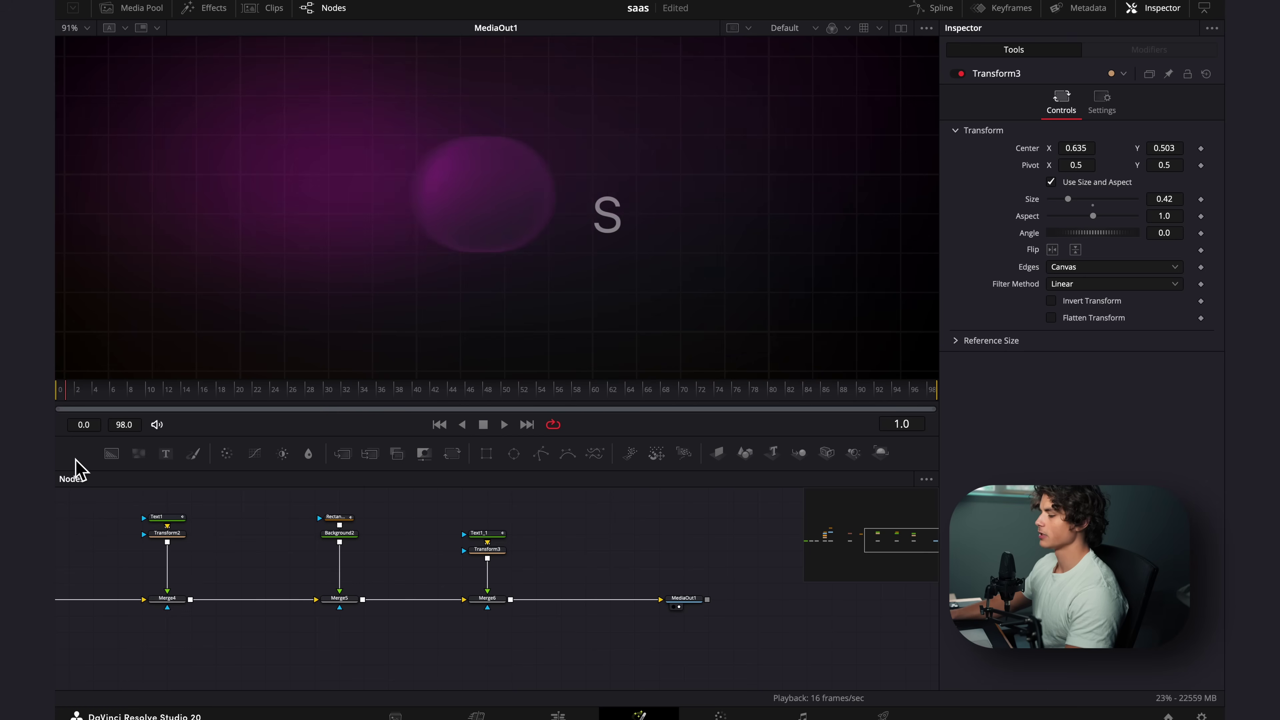
Select Text1_1's animation keyframes in the spline editor, with the playhead at frame 6 where the button starts to open
{"action": "left_click", "coordinate": [107, 400]}
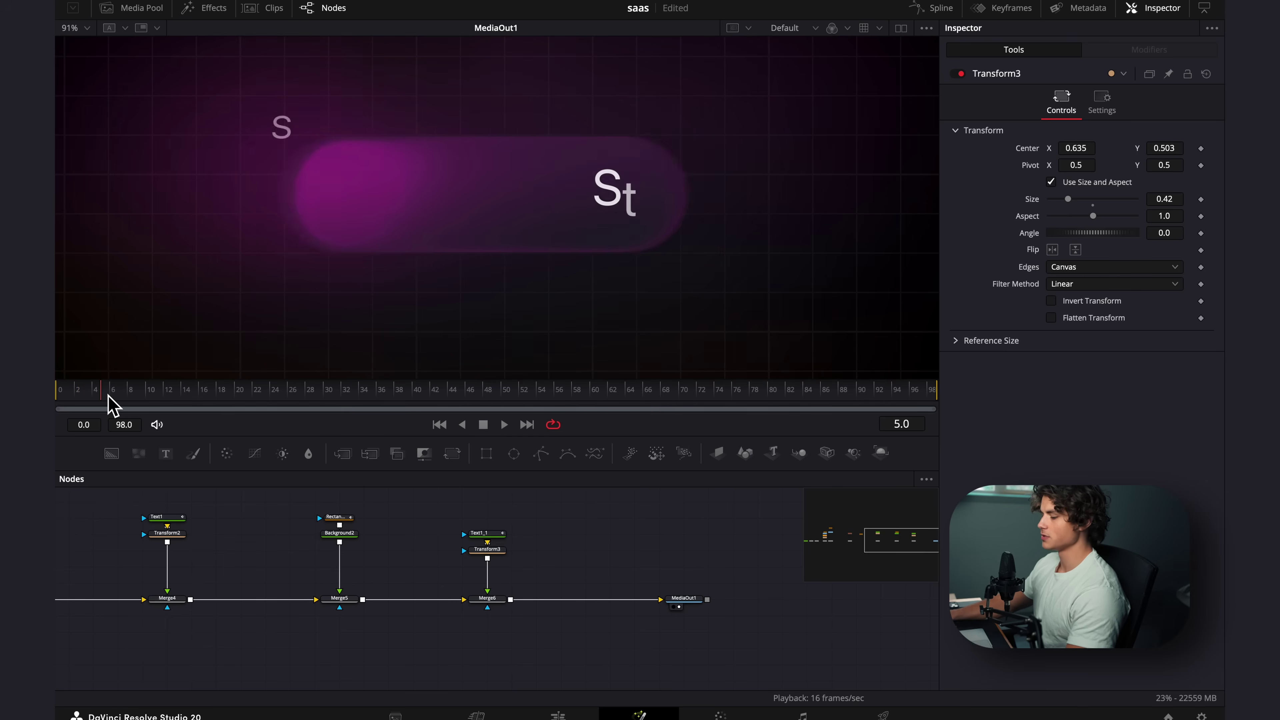
{"action": "key", "text": "Right"}
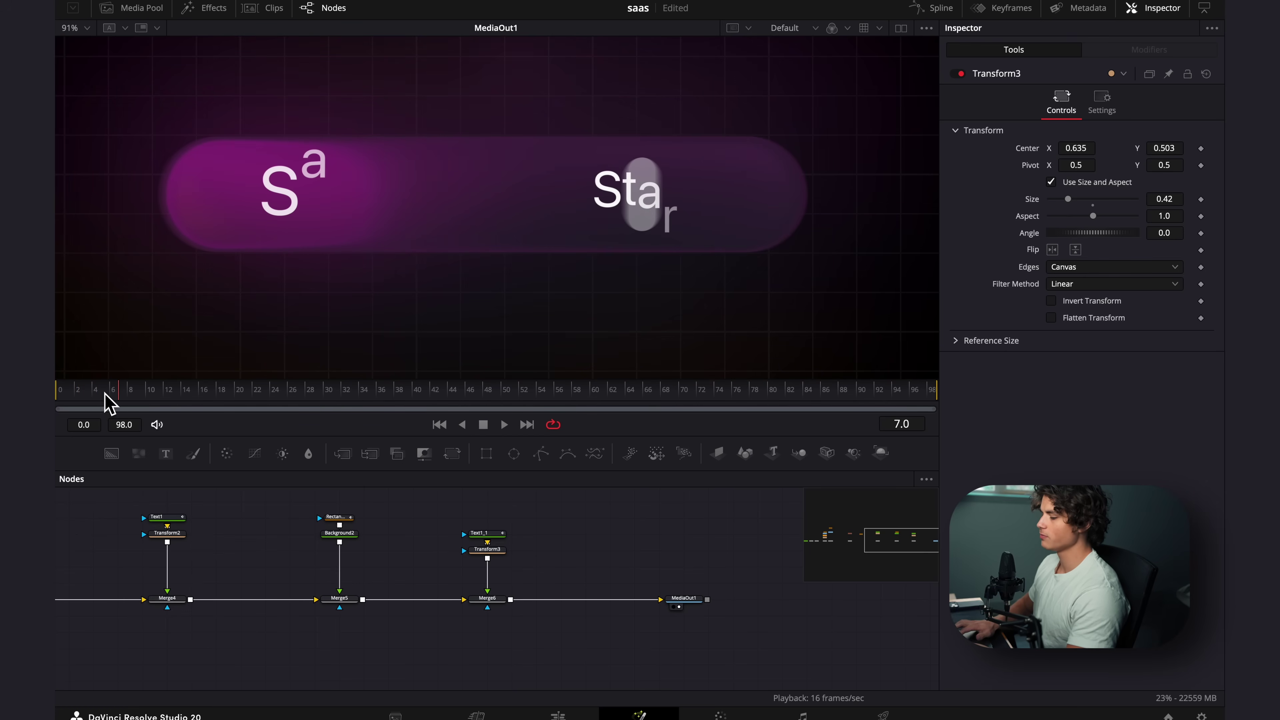
{"action": "key", "text": "Left"}
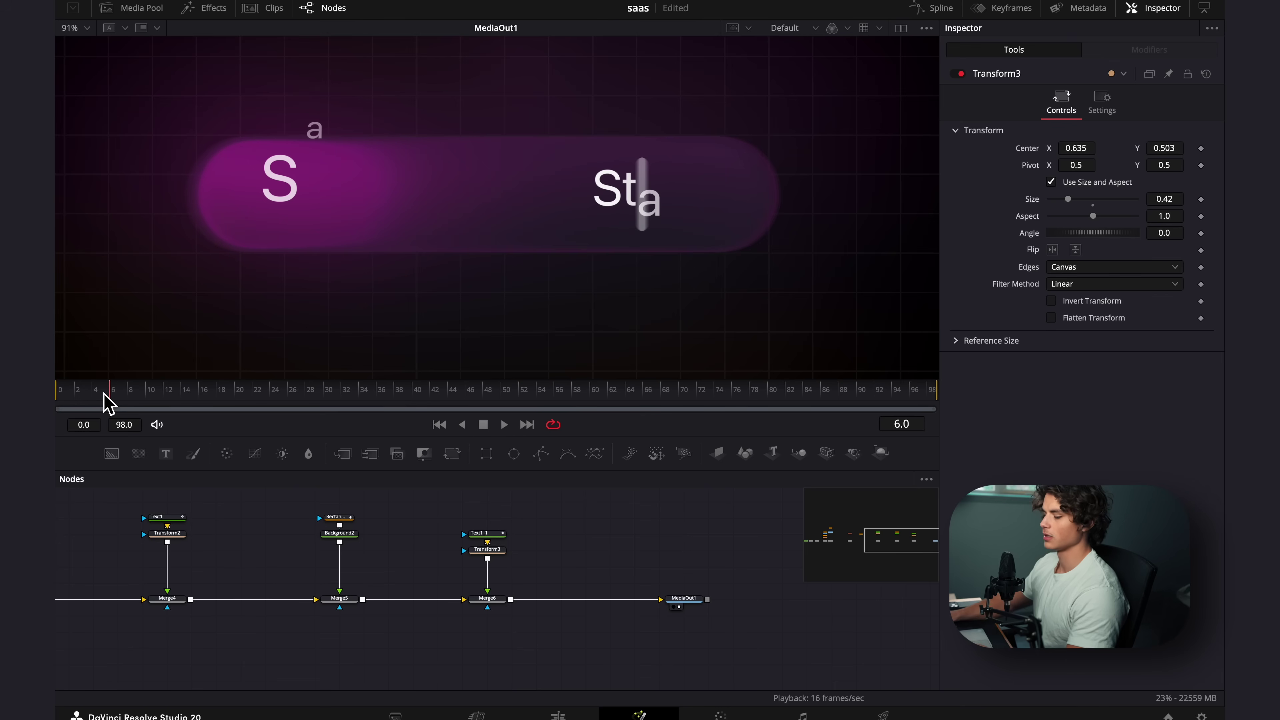
{"action": "left_click", "coordinate": [488, 534]}
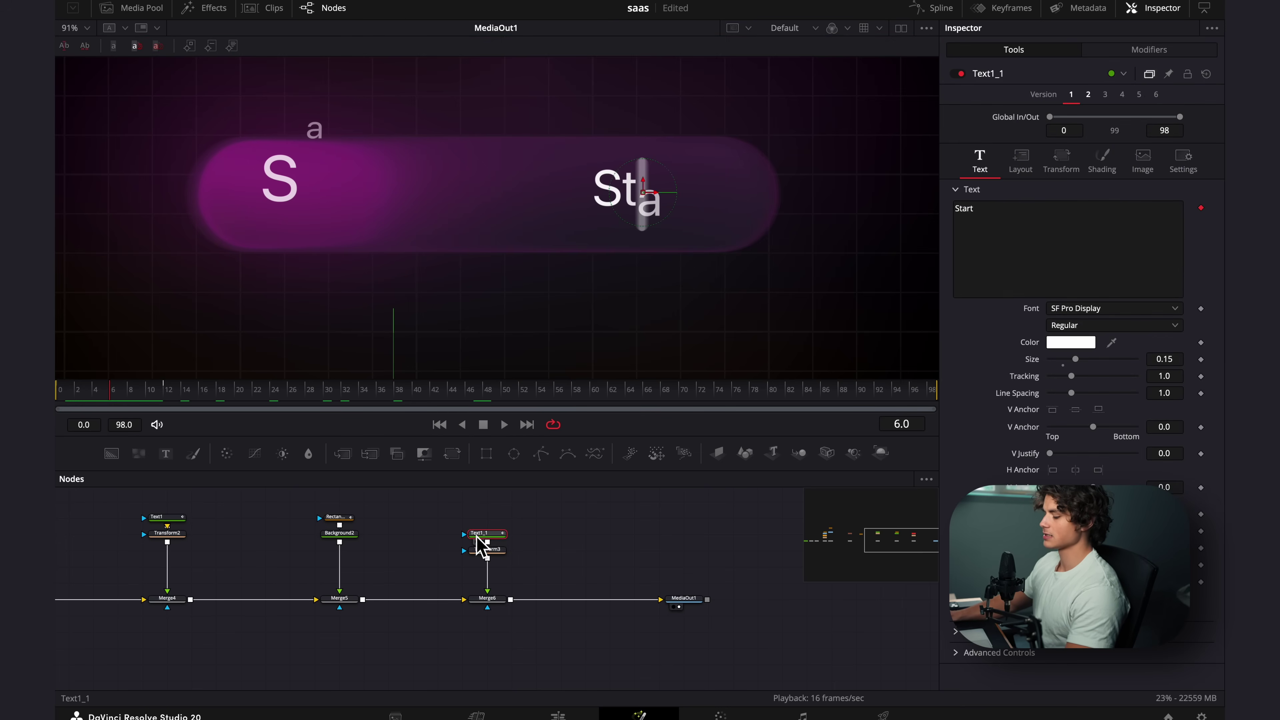
{"action": "left_click", "coordinate": [943, 14]}
{"action": "left_click_drag", "start_coordinate": [772, 520], "coordinate": [586, 595]}
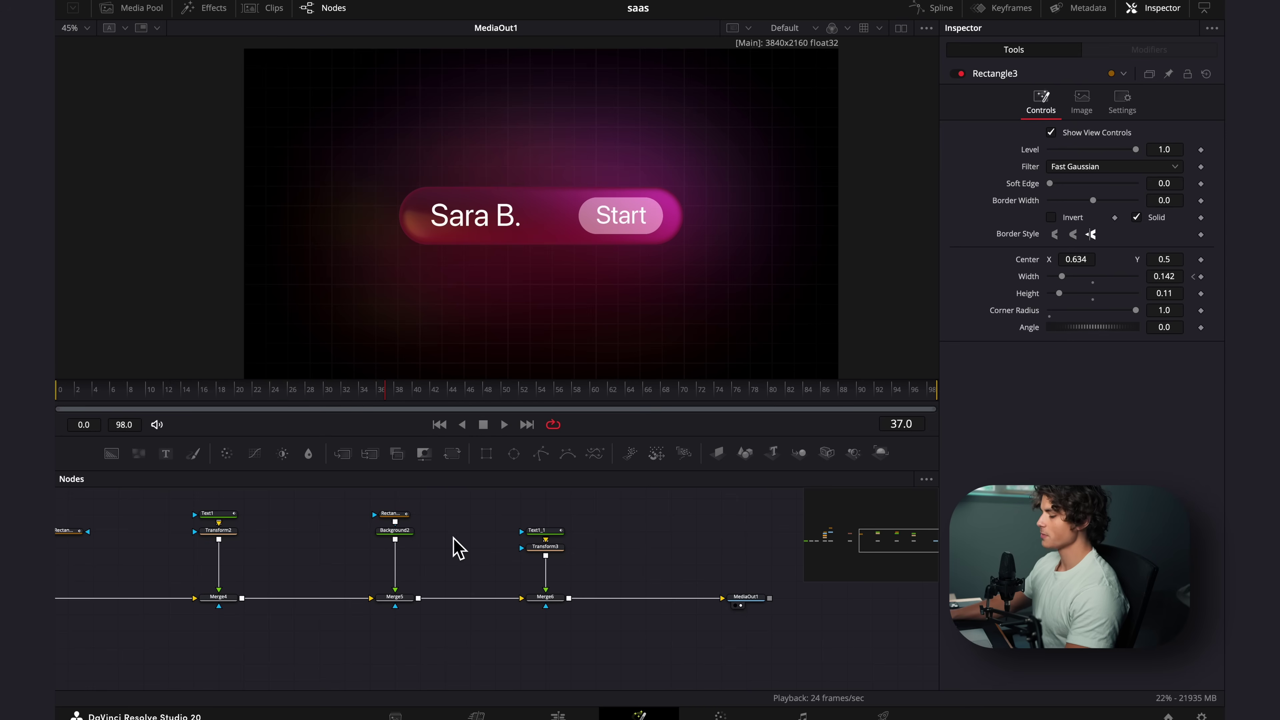
Add an Edge Detect node after Background2 with edge mask overlay enabled, edge width 0.126, brightness 1.26 and blur 0.433
{"action": "left_click", "coordinate": [399, 530]}
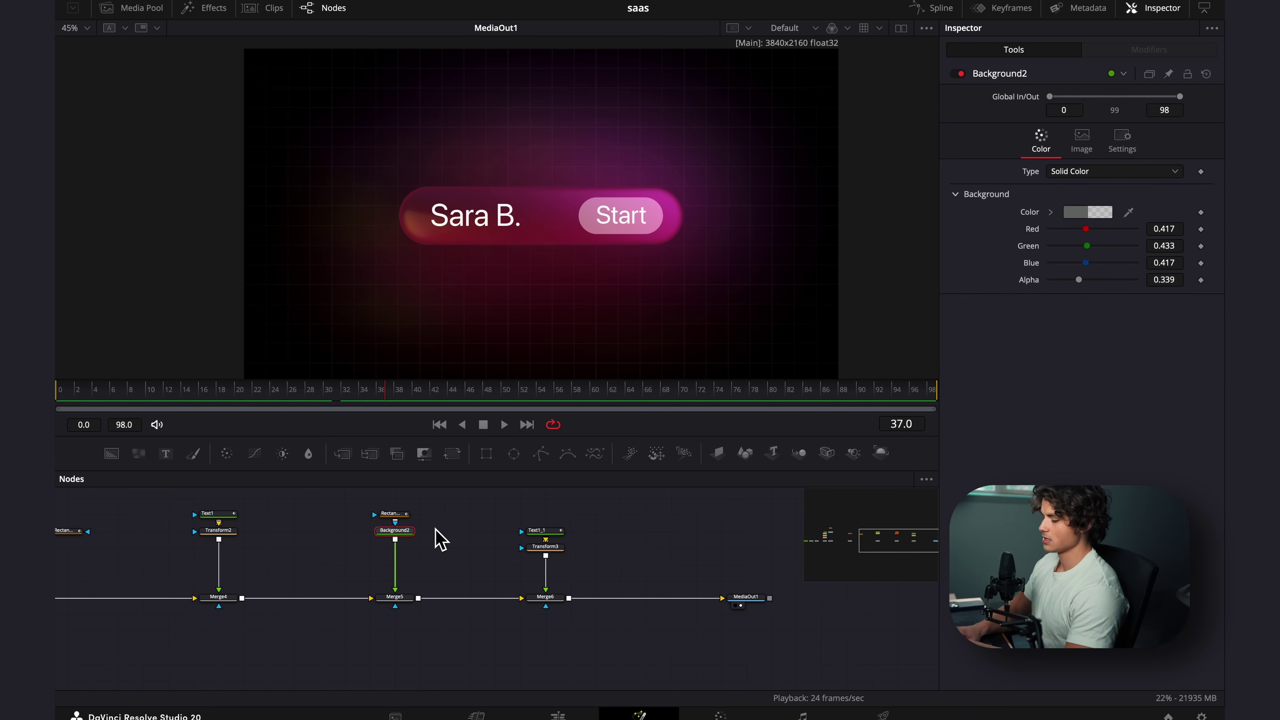
{"action": "key", "text": "shift+space"}
{"action": "type", "text": "edg"}
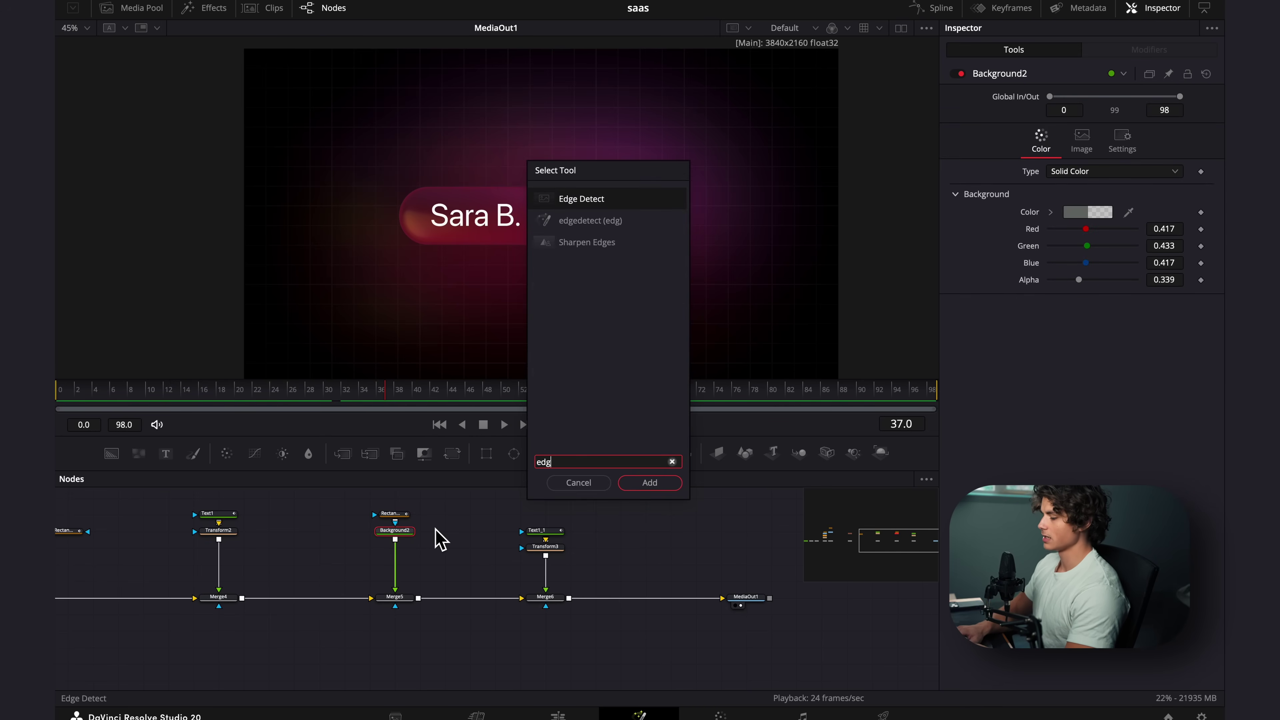
{"action": "key", "text": "Return"}
{"action": "scroll", "coordinate": [608, 249], "scroll_direction": "up", "scroll_amount": 2}
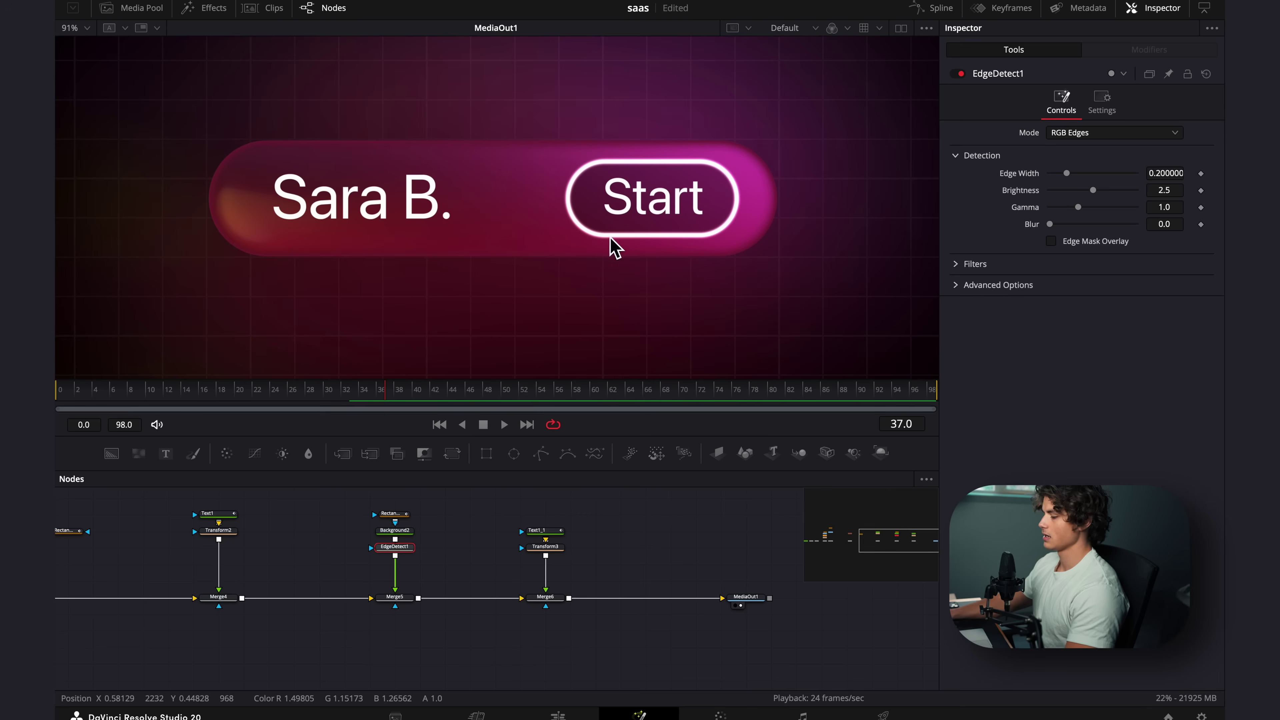
{"action": "left_click", "coordinate": [1049, 243]}
{"action": "left_click_drag", "start_coordinate": [1068, 177], "coordinate": [1087, 230]}
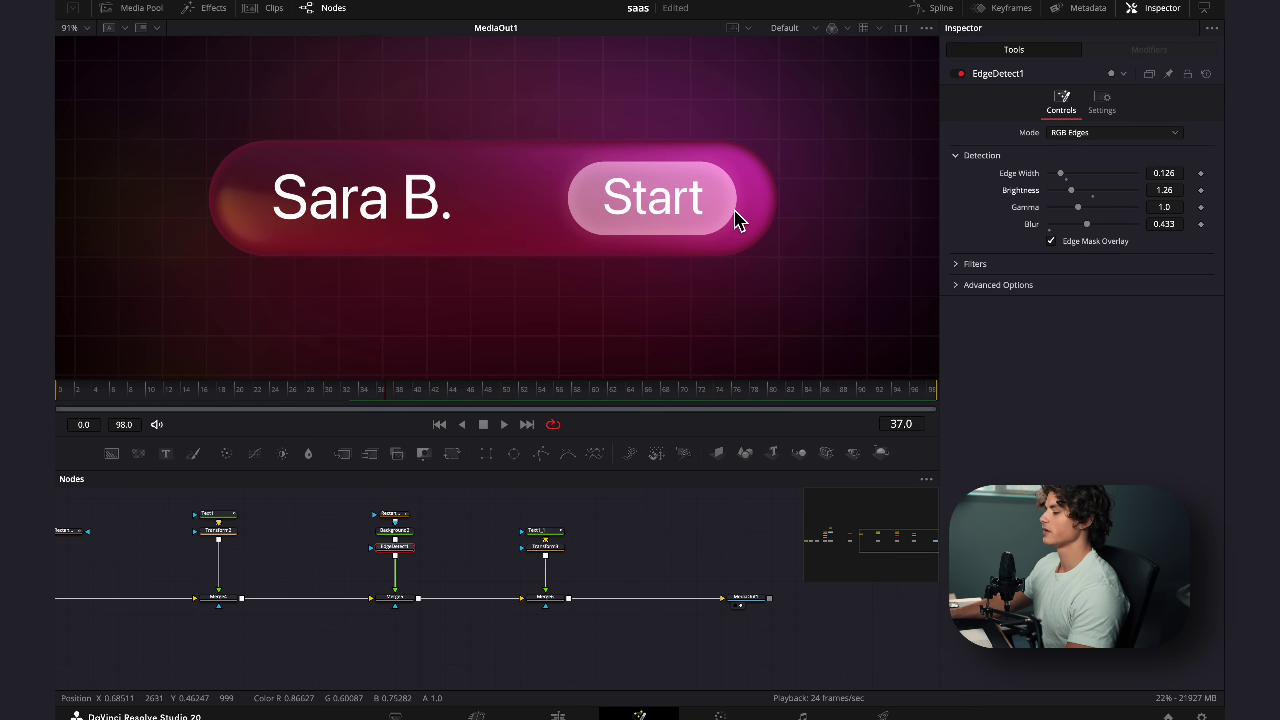
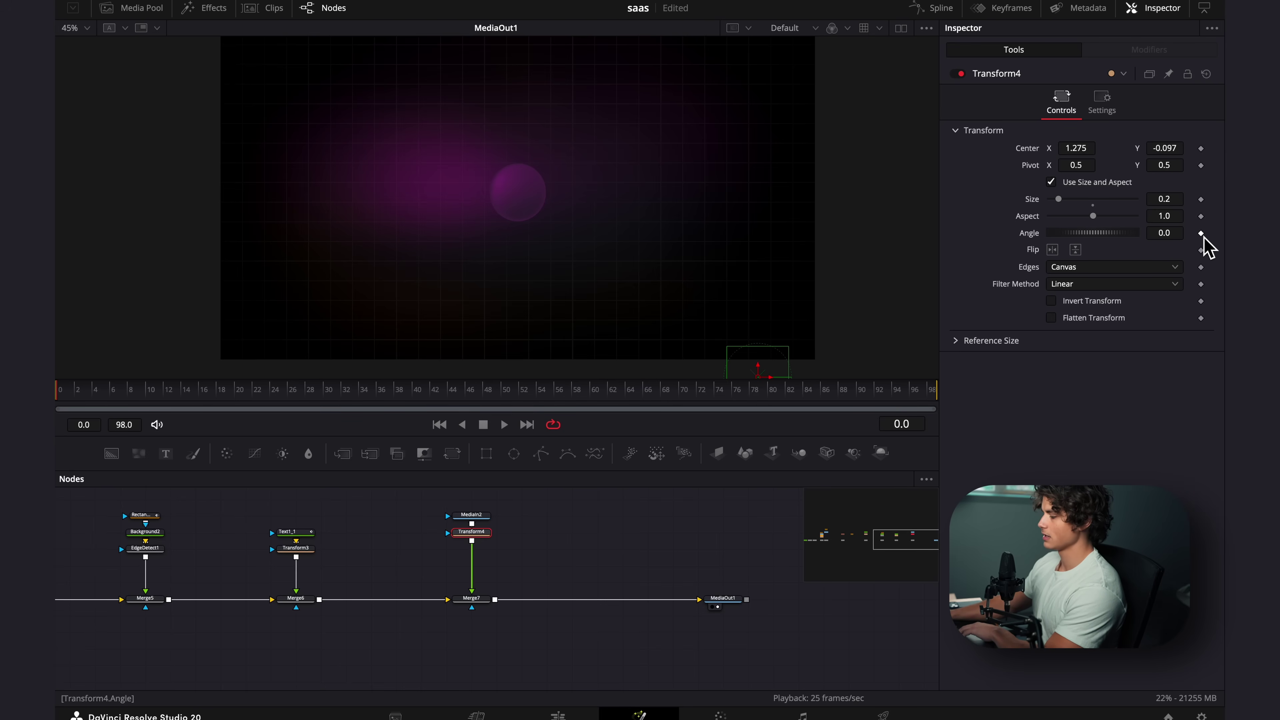
Keyframe Transform4's center at X 1.275, Y -0.097 and its angle at -49.6 on frame 0, and move the playhead to frame 43
{"action": "left_click", "coordinate": [1201, 148]}
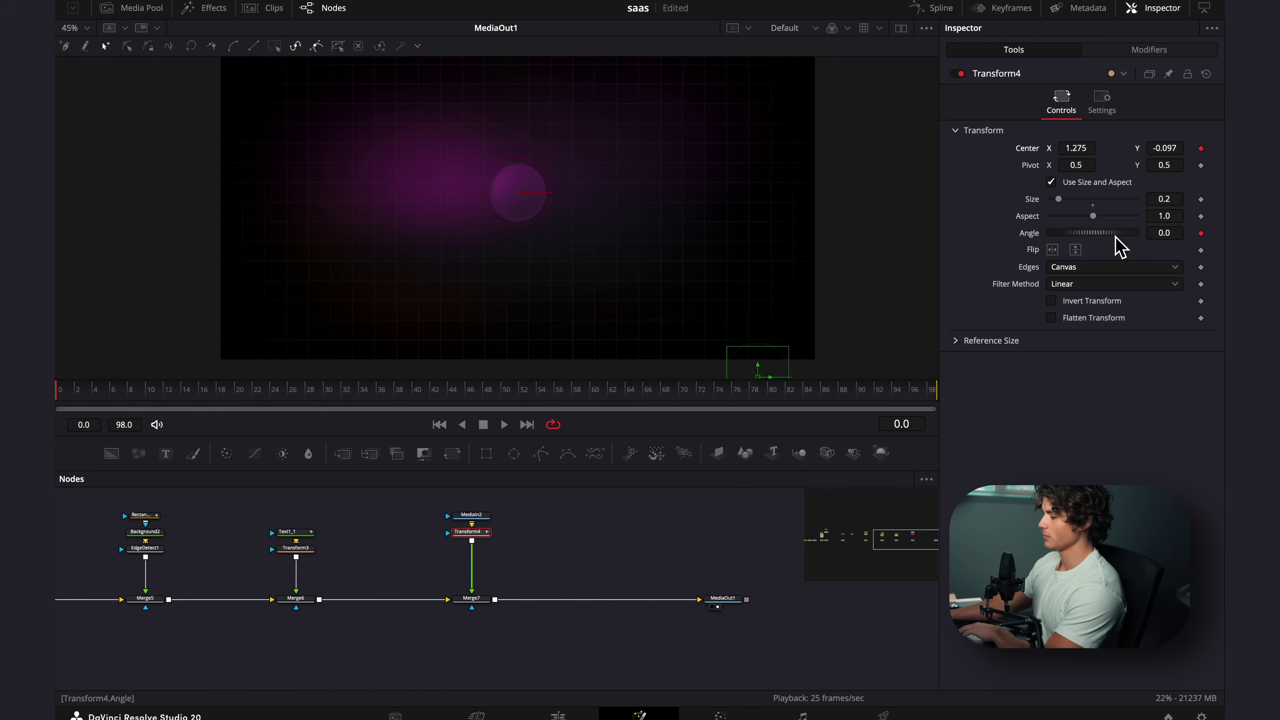
{"action": "left_click_drag", "start_coordinate": [1115, 231], "coordinate": [1116, 234]}
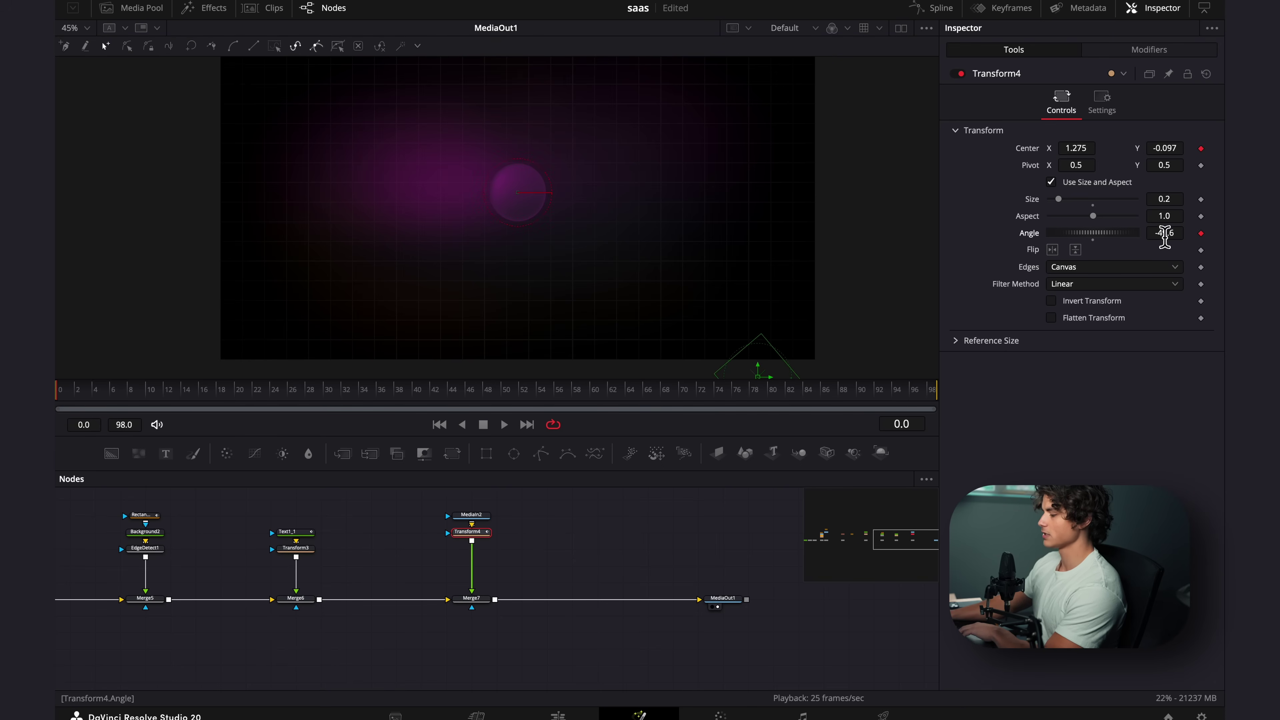
{"action": "left_click_drag", "start_coordinate": [343, 408], "coordinate": [418, 403]}
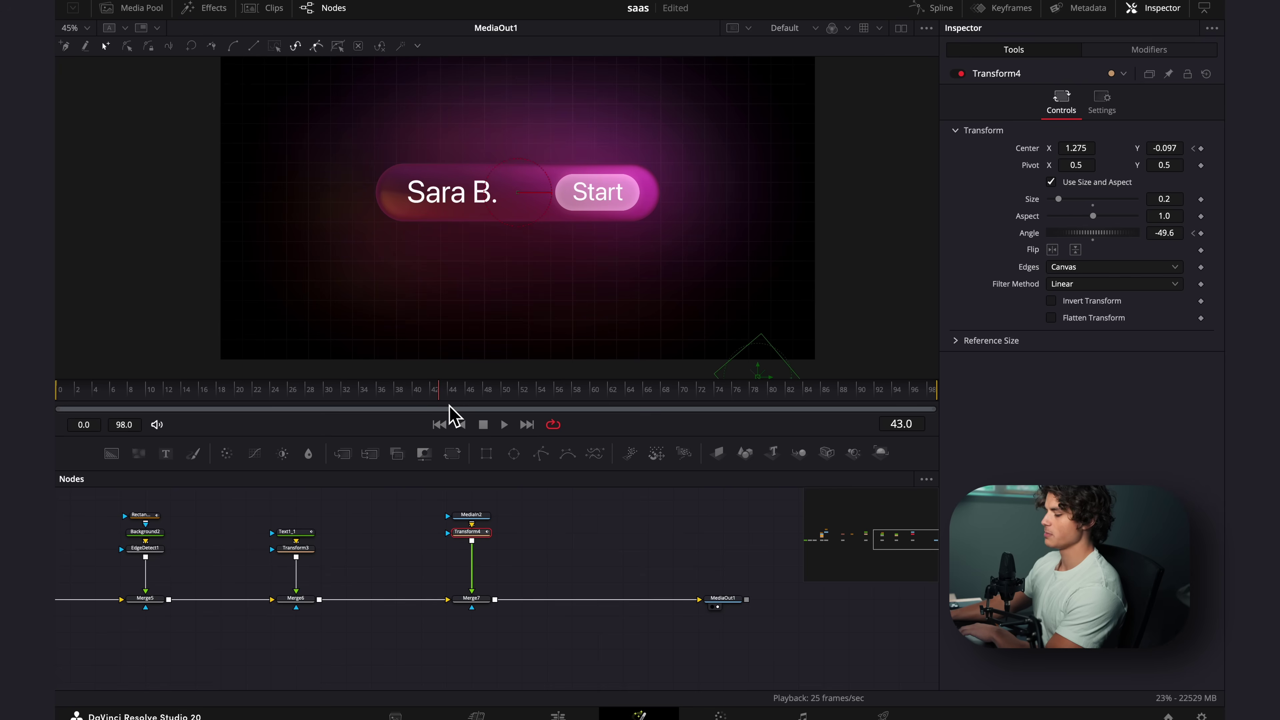
Keyframe Transform4 at frame 40 with center X 0.895, Y 0.423 and a less tilted angle so the hand cursor reaches the Start button
{"action": "left_click", "coordinate": [413, 392]}
{"action": "left_click_drag", "start_coordinate": [757, 373], "coordinate": [758, 209]}
{"action": "mouse_move", "coordinate": [1073, 150]}
{"action": "left_mouse_down"}
{"action": "mouse_move", "coordinate": [1054, 150]}
{"action": "mouse_move", "coordinate": [1074, 150]}
{"action": "left_mouse_up"}
{"action": "left_click_drag", "start_coordinate": [1164, 149], "coordinate": [1157, 149]}
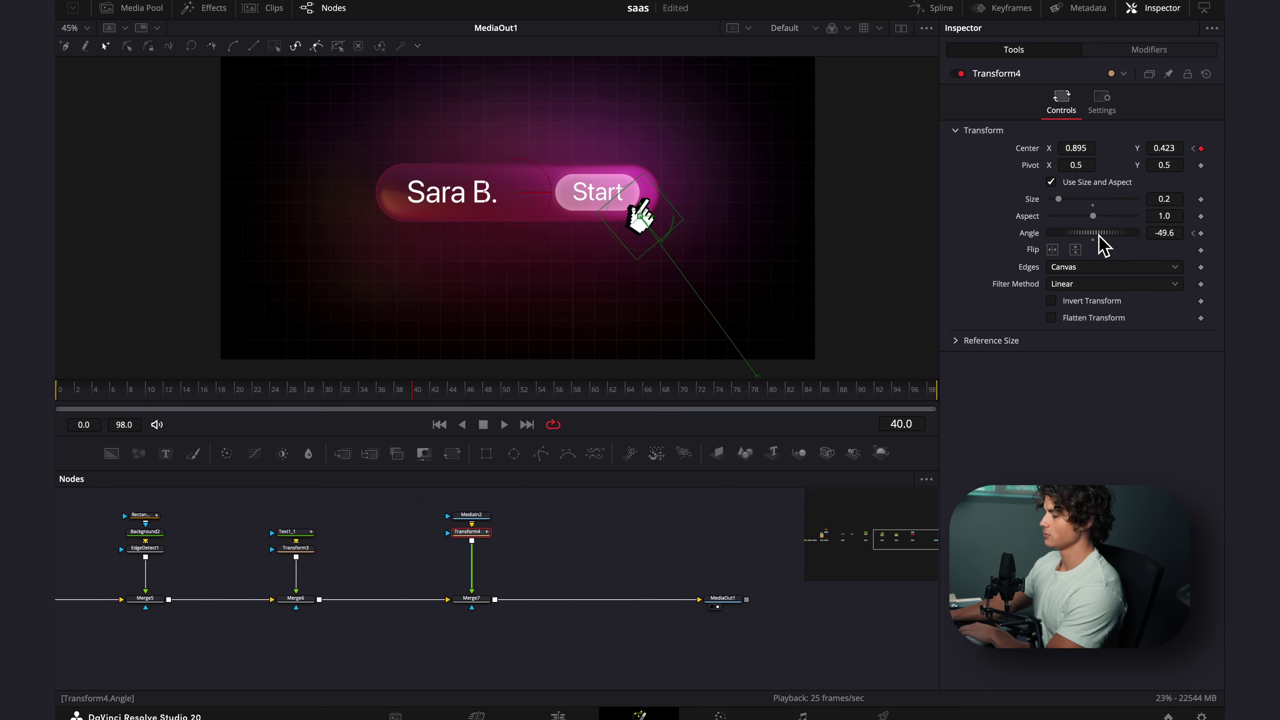
{"action": "left_click_drag", "start_coordinate": [1099, 233], "coordinate": [1107, 235]}
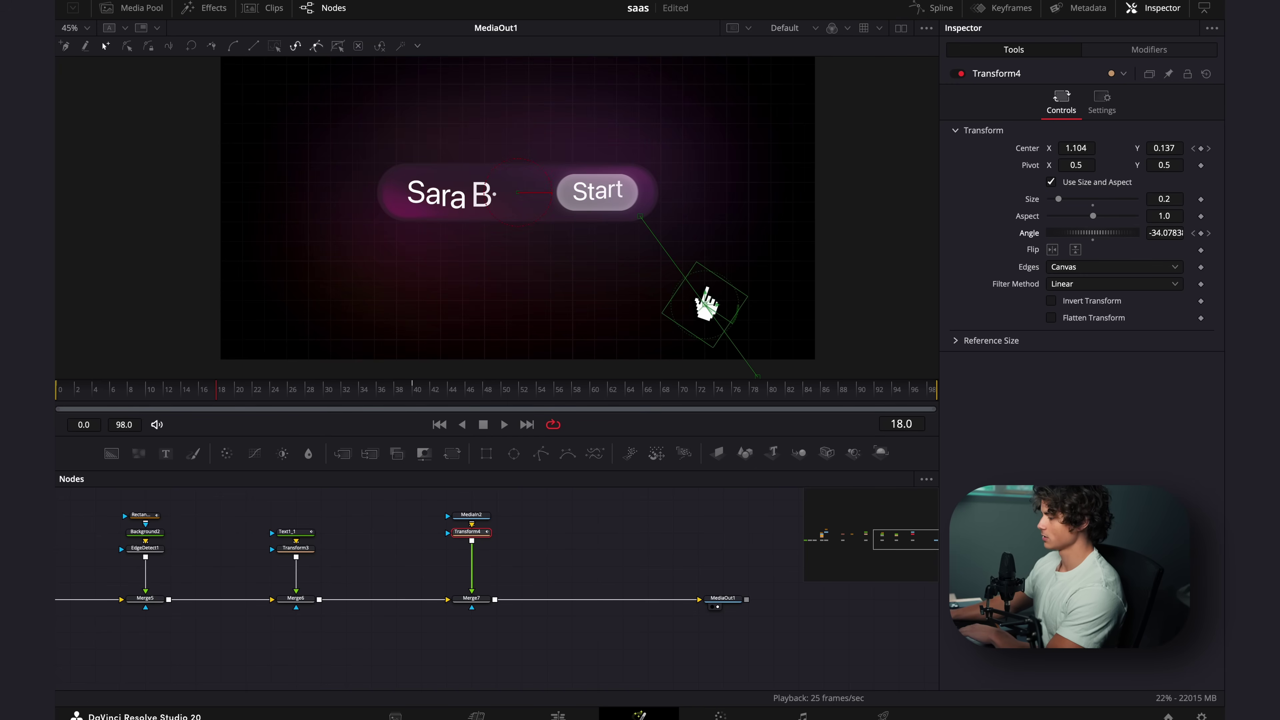
Enable motion blur on Transform4 for the hand cursor's movement
{"action": "left_click", "coordinate": [1100, 110]}
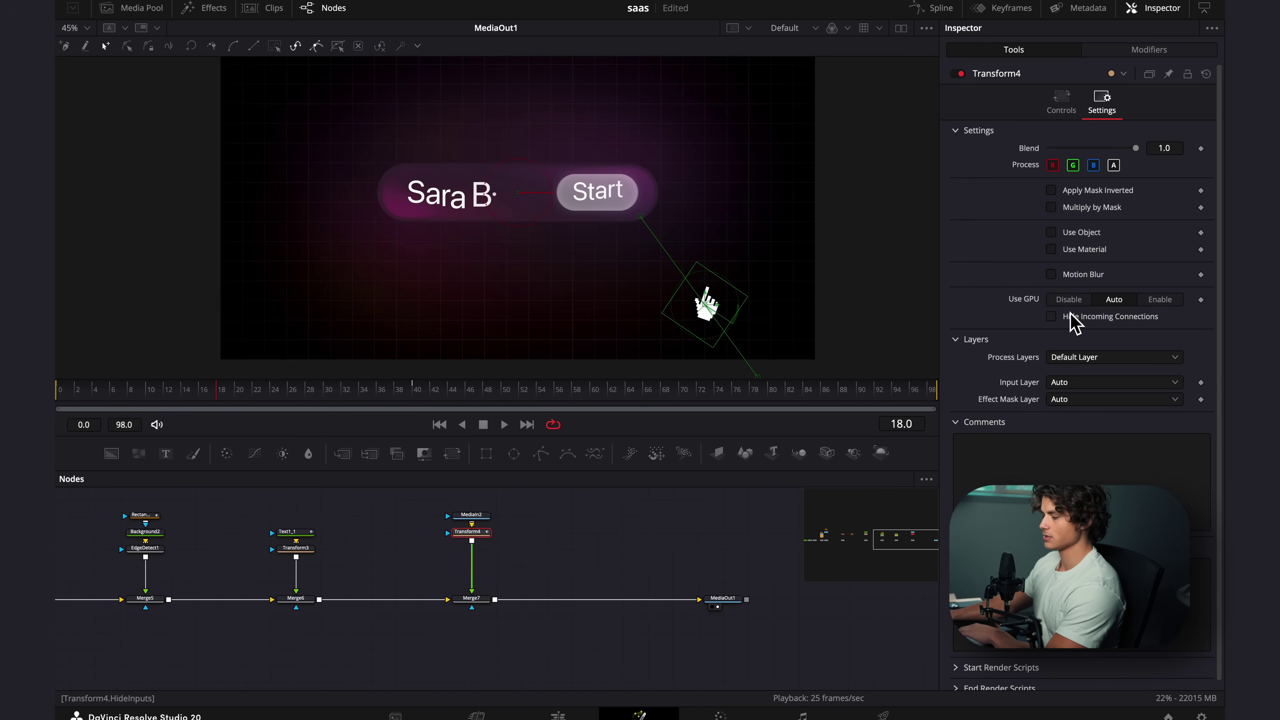
{"action": "left_click", "coordinate": [1057, 276]}
{"action": "left_click", "coordinate": [570, 557]}
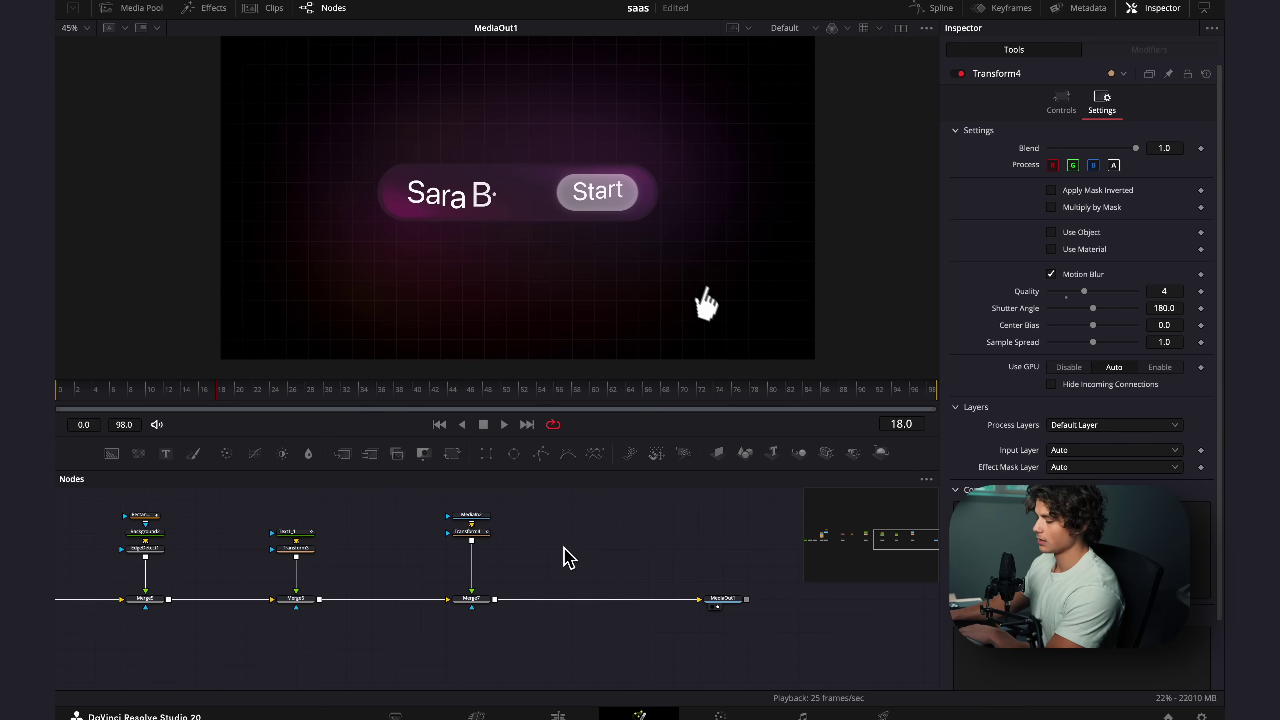
Smooth Transform4's Displacement keyframes in the spline editor with the Angle curve hidden, and shape the handles to ease the cursor's motion
{"action": "left_click", "coordinate": [471, 539]}
{"action": "left_click", "coordinate": [941, 11]}
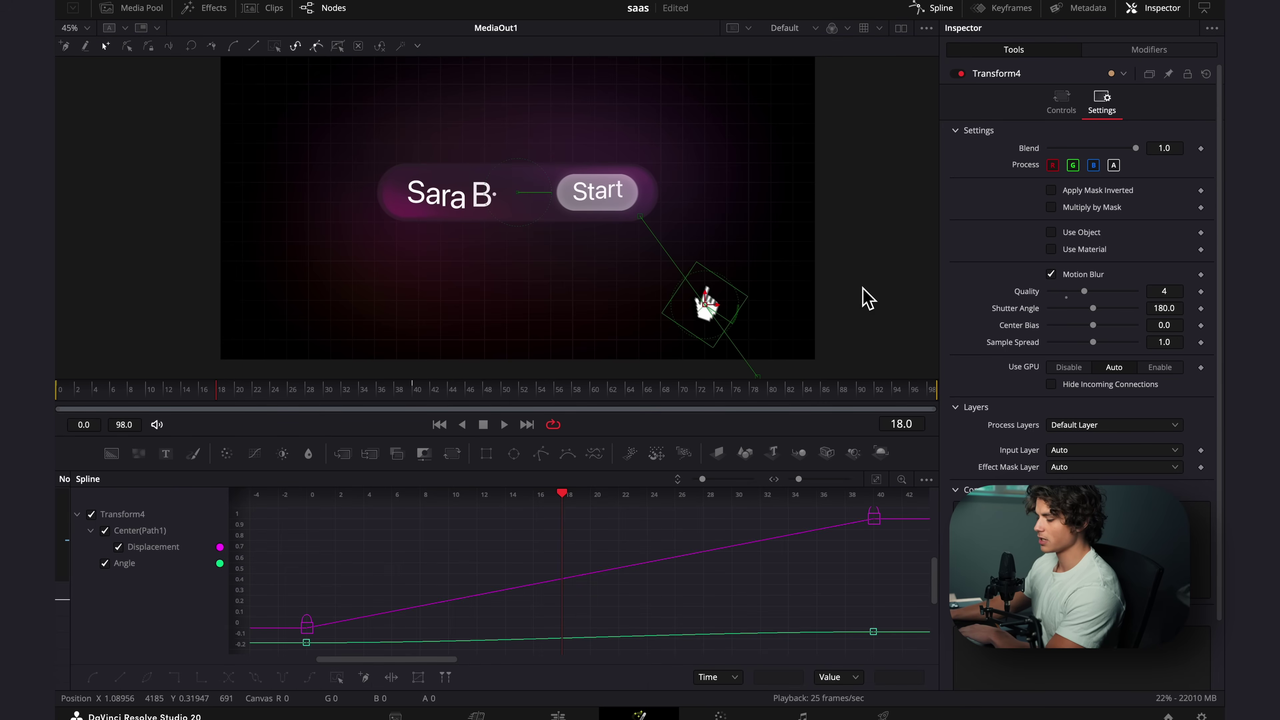
{"action": "key", "text": "ctrl+f"}
{"action": "left_click", "coordinate": [104, 563]}
{"action": "left_click_drag", "start_coordinate": [746, 525], "coordinate": [639, 609]}
{"action": "key", "text": "s"}
{"action": "left_click_drag", "start_coordinate": [586, 554], "coordinate": [630, 532]}
{"action": "left_click_drag", "start_coordinate": [628, 521], "coordinate": [638, 520]}
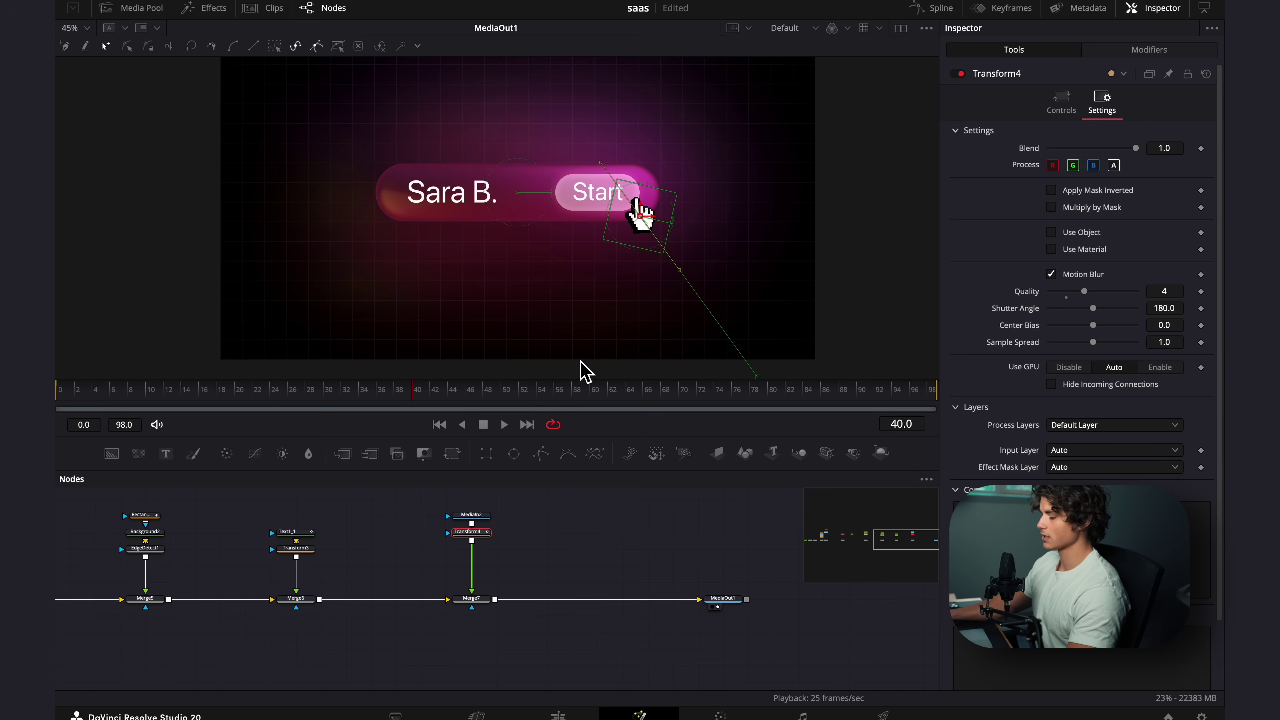
Add a Camera Shake node after MediaIn2 with overall strength 0.323 and speed 0.291
{"action": "left_click_drag", "start_coordinate": [480, 532], "coordinate": [517, 548]}
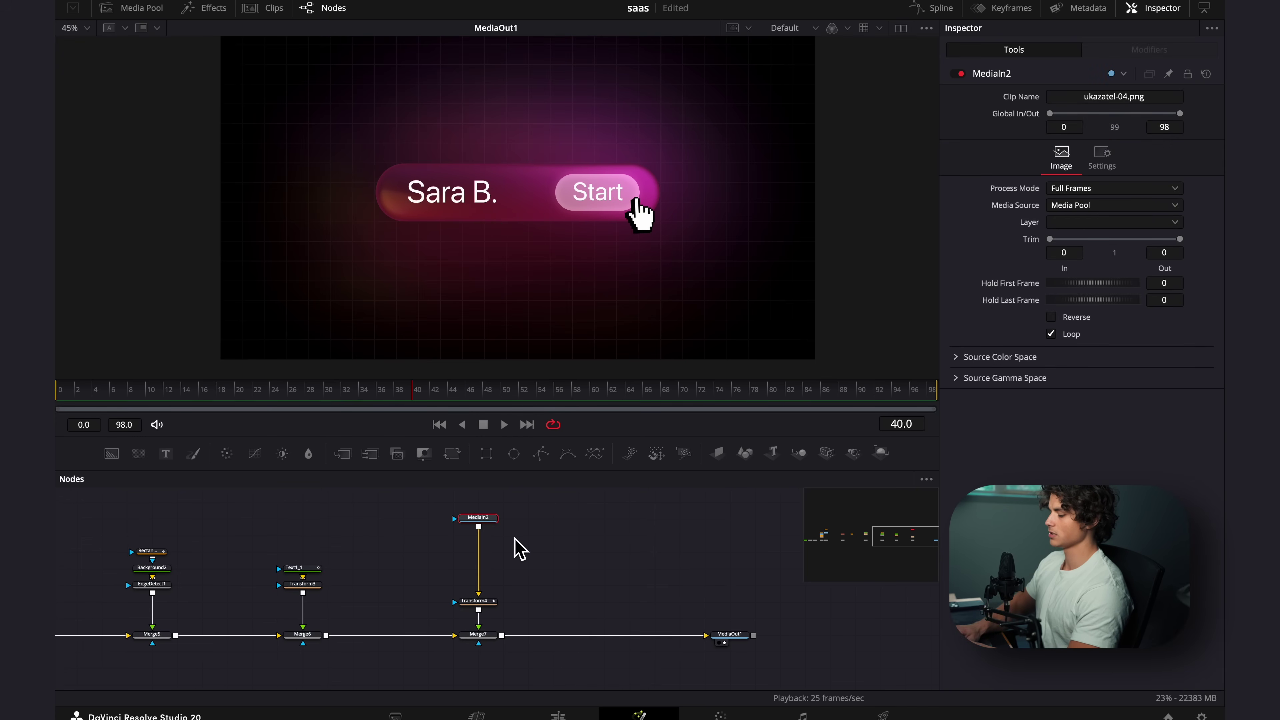
{"action": "key", "text": "shift+space"}
{"action": "type", "text": "cam"}
{"action": "key", "text": "Return"}
{"action": "left_click_drag", "start_coordinate": [1121, 221], "coordinate": [1086, 219]}
{"action": "left_click_drag", "start_coordinate": [567, 404], "coordinate": [607, 402]}
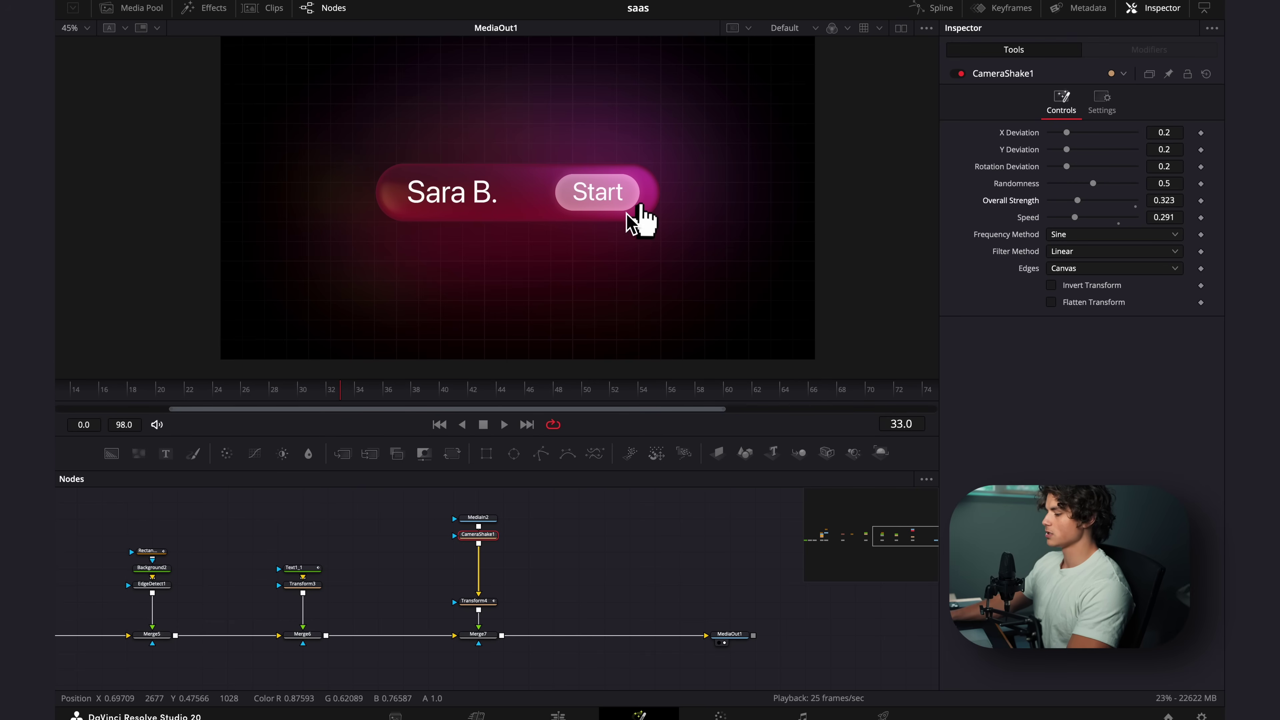
Keyframe Background2's color at frame 33 and change it to pink at frame 35 (red 0.506, green 0.259, blue 0.345)
{"action": "mouse_move", "coordinate": [345, 395]}
{"action": "left_mouse_down"}
{"action": "mouse_move", "coordinate": [311, 398]}
{"action": "mouse_move", "coordinate": [348, 399]}
{"action": "left_mouse_up"}
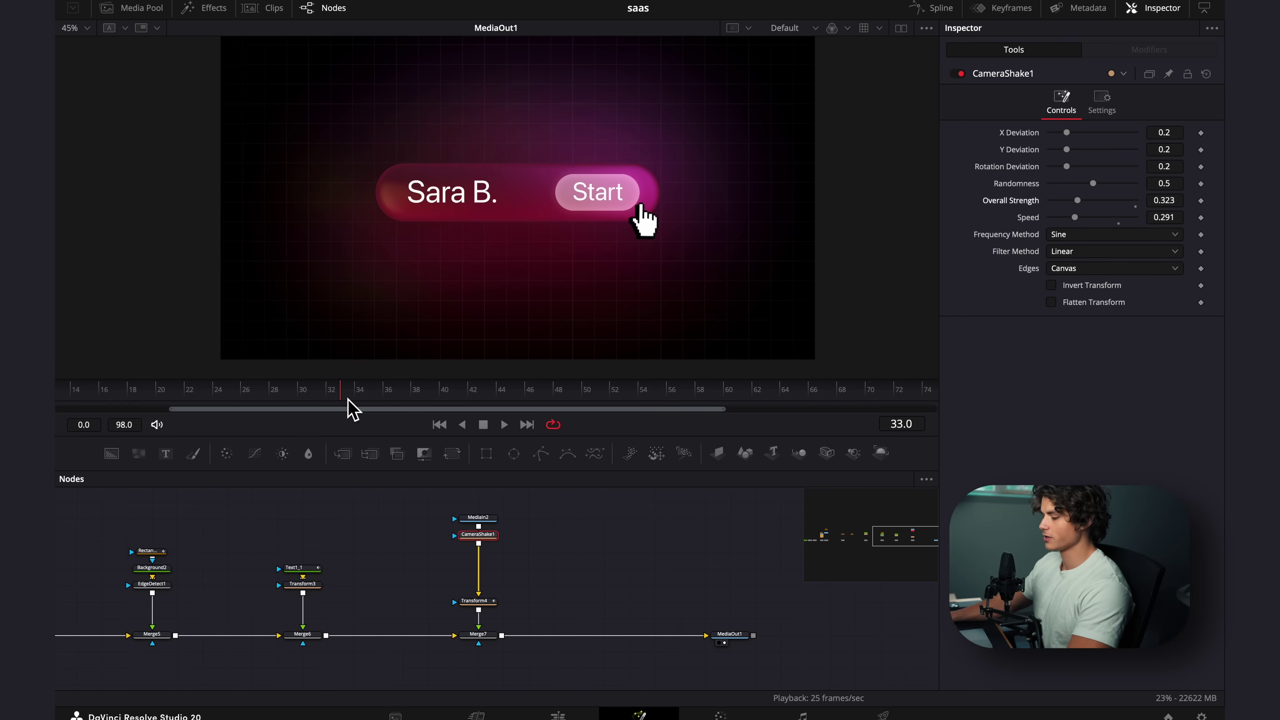
{"action": "left_click_drag", "start_coordinate": [252, 510], "coordinate": [400, 535]}
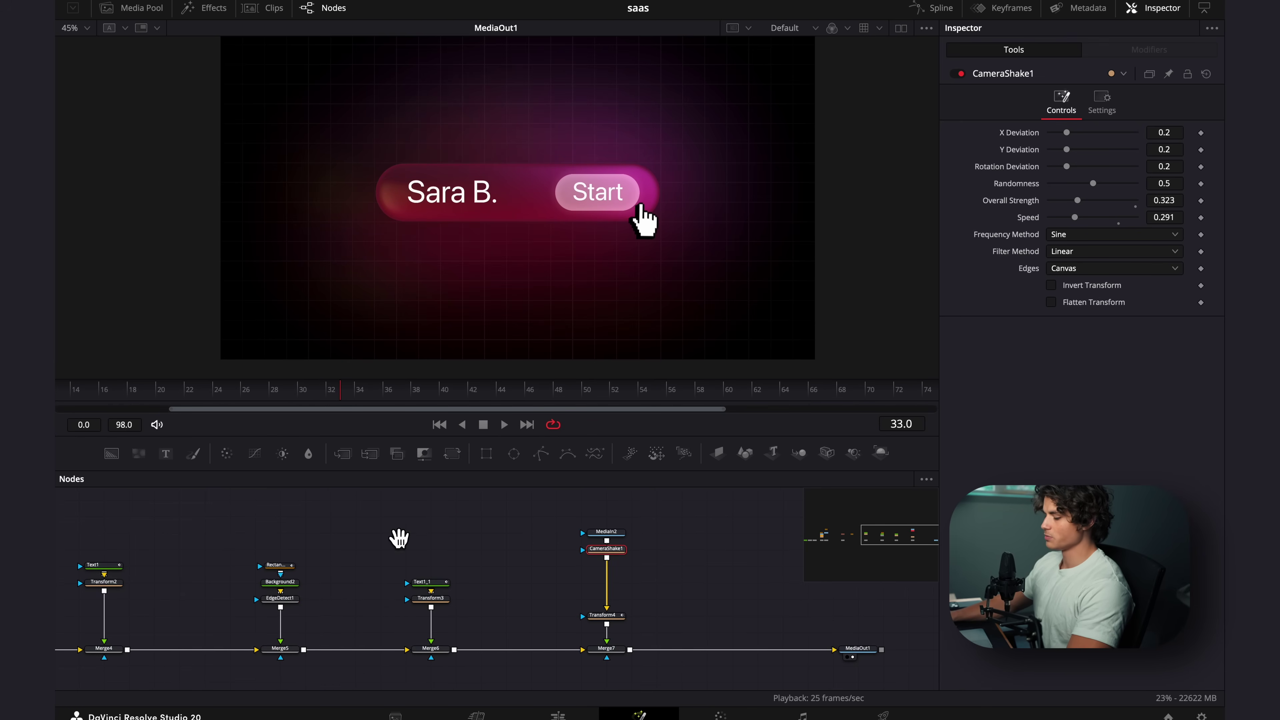
{"action": "left_click", "coordinate": [293, 581]}
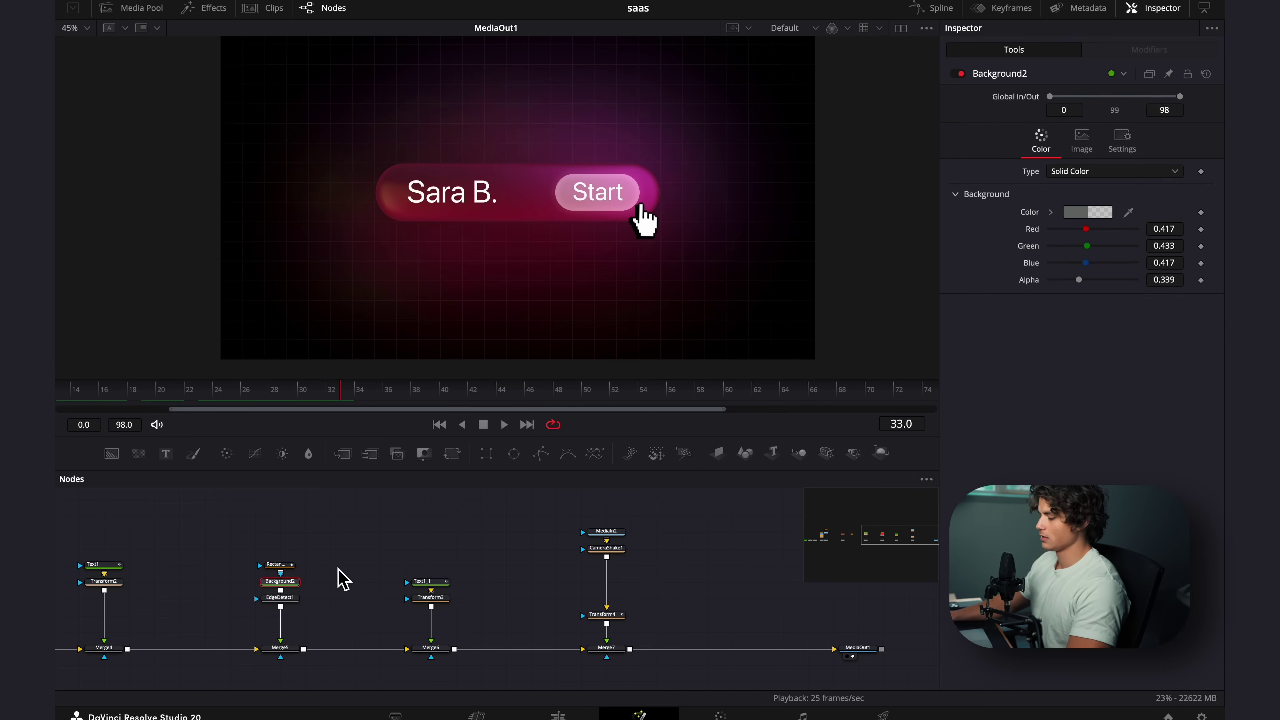
{"action": "left_click", "coordinate": [1201, 213]}
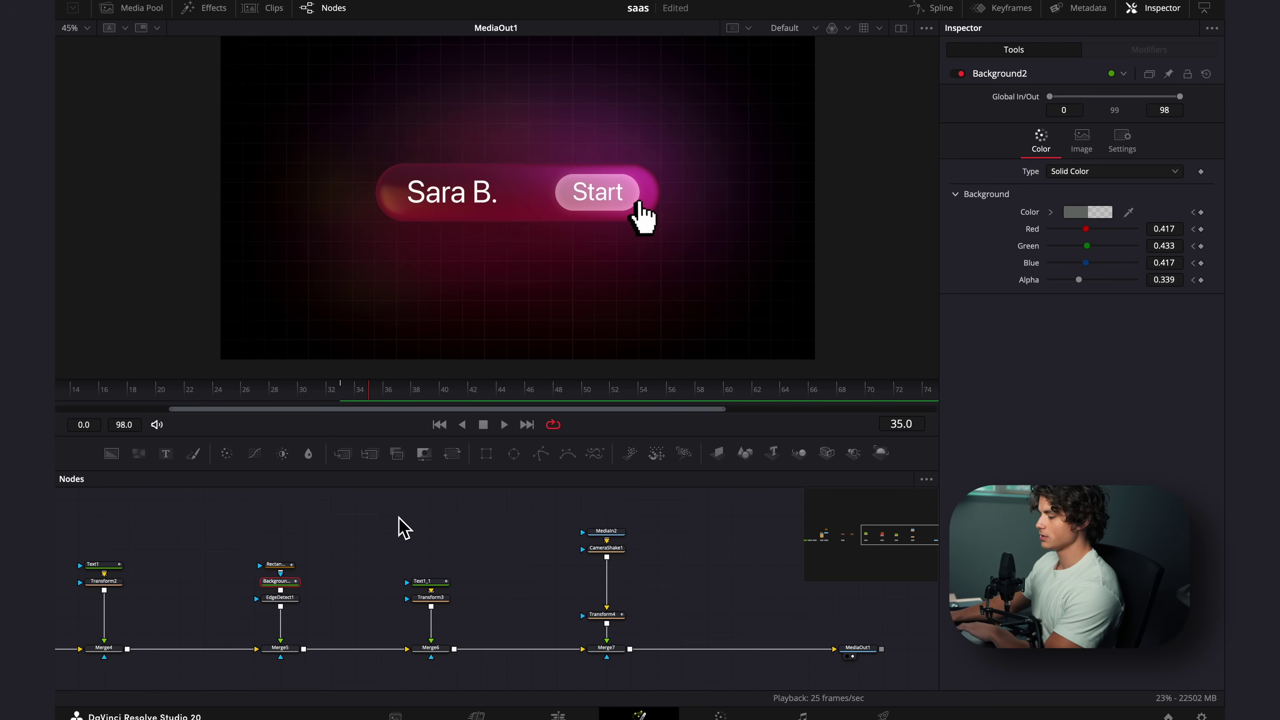
{"action": "left_click", "coordinate": [1078, 215]}
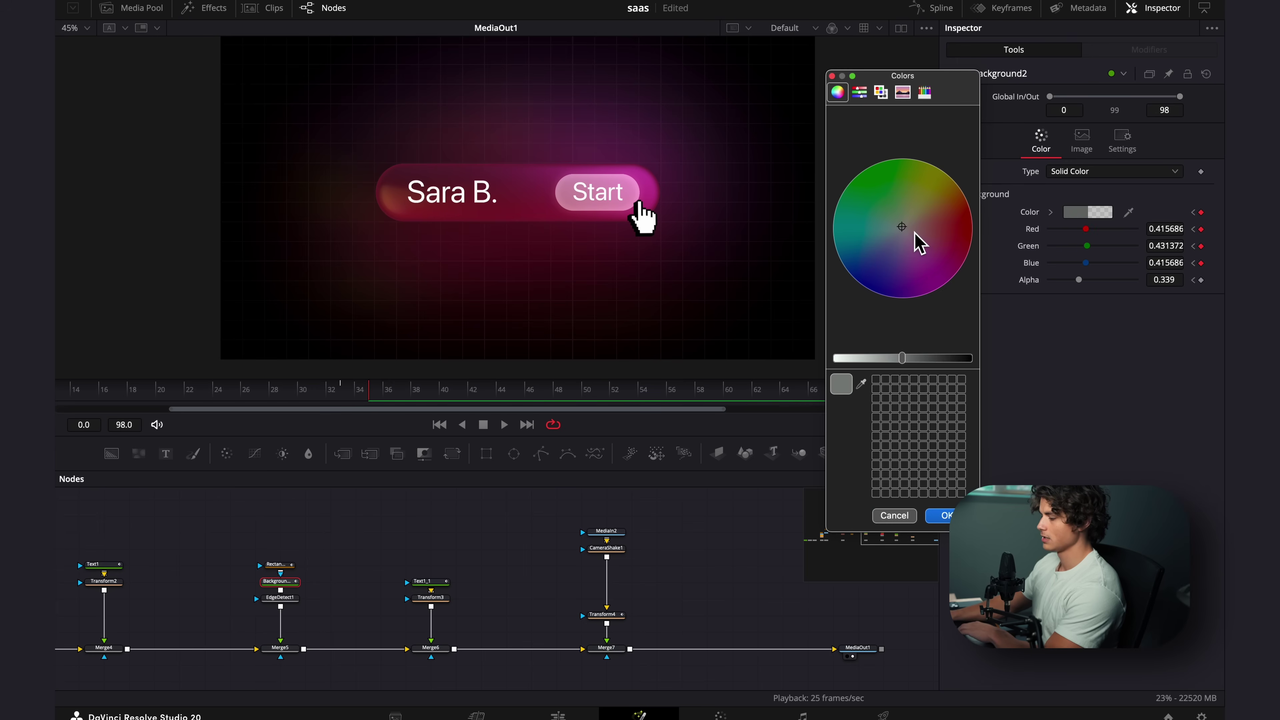
{"action": "left_click", "coordinate": [929, 243]}
{"action": "mouse_move", "coordinate": [932, 246]}
{"action": "left_mouse_down"}
{"action": "mouse_move", "coordinate": [953, 287]}
{"action": "mouse_move", "coordinate": [921, 308]}
{"action": "mouse_move", "coordinate": [863, 300]}
{"action": "mouse_move", "coordinate": [874, 315]}
{"action": "mouse_move", "coordinate": [931, 308]}
{"action": "mouse_move", "coordinate": [940, 253]}
{"action": "left_mouse_up"}
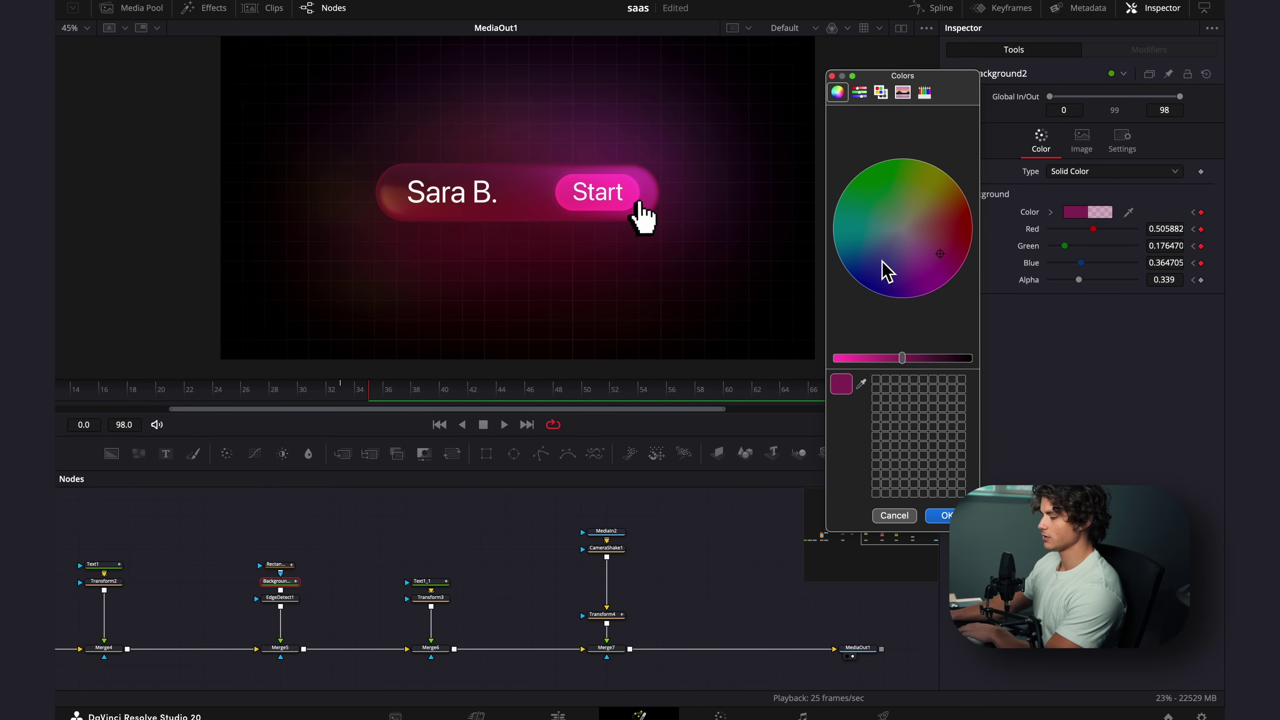
{"action": "mouse_move", "coordinate": [944, 257]}
{"action": "left_mouse_down"}
{"action": "mouse_move", "coordinate": [935, 241]}
{"action": "mouse_move", "coordinate": [951, 249]}
{"action": "left_mouse_up"}
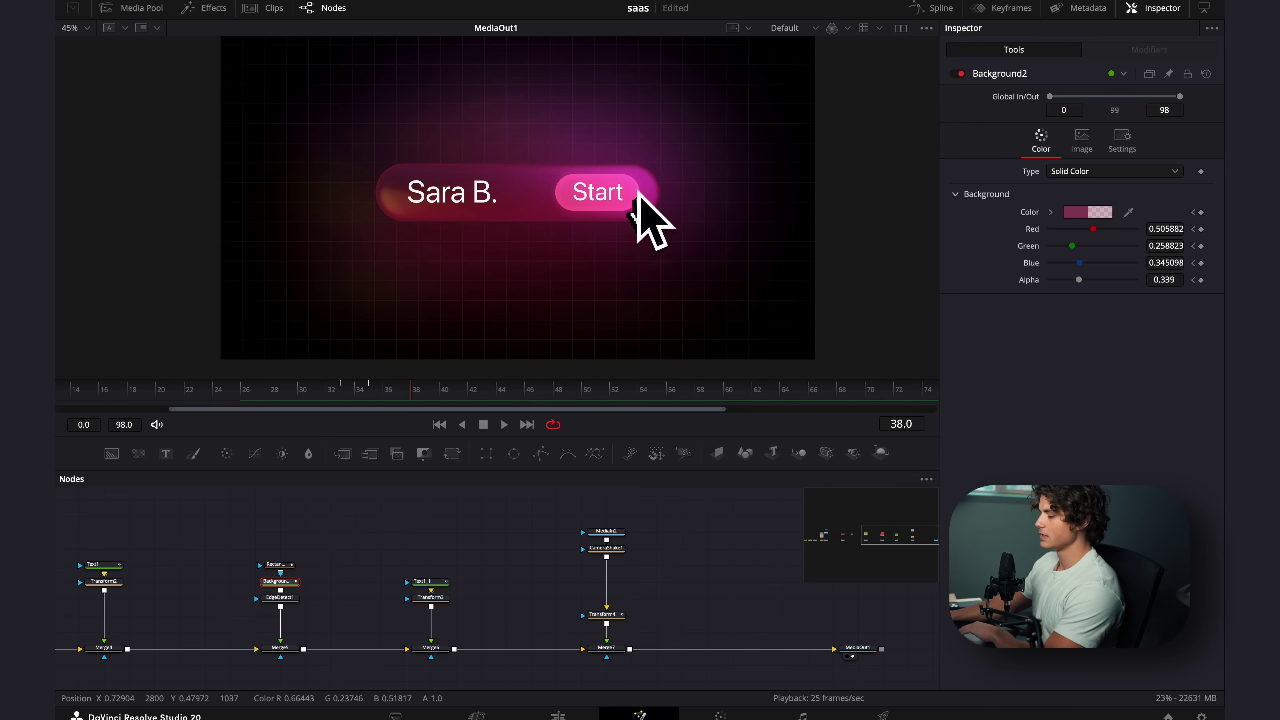
Keyframe Rectangle3's width and height at frame 33 and make the Start button slightly larger at frame 35
{"action": "left_click_drag", "start_coordinate": [417, 396], "coordinate": [352, 406]}
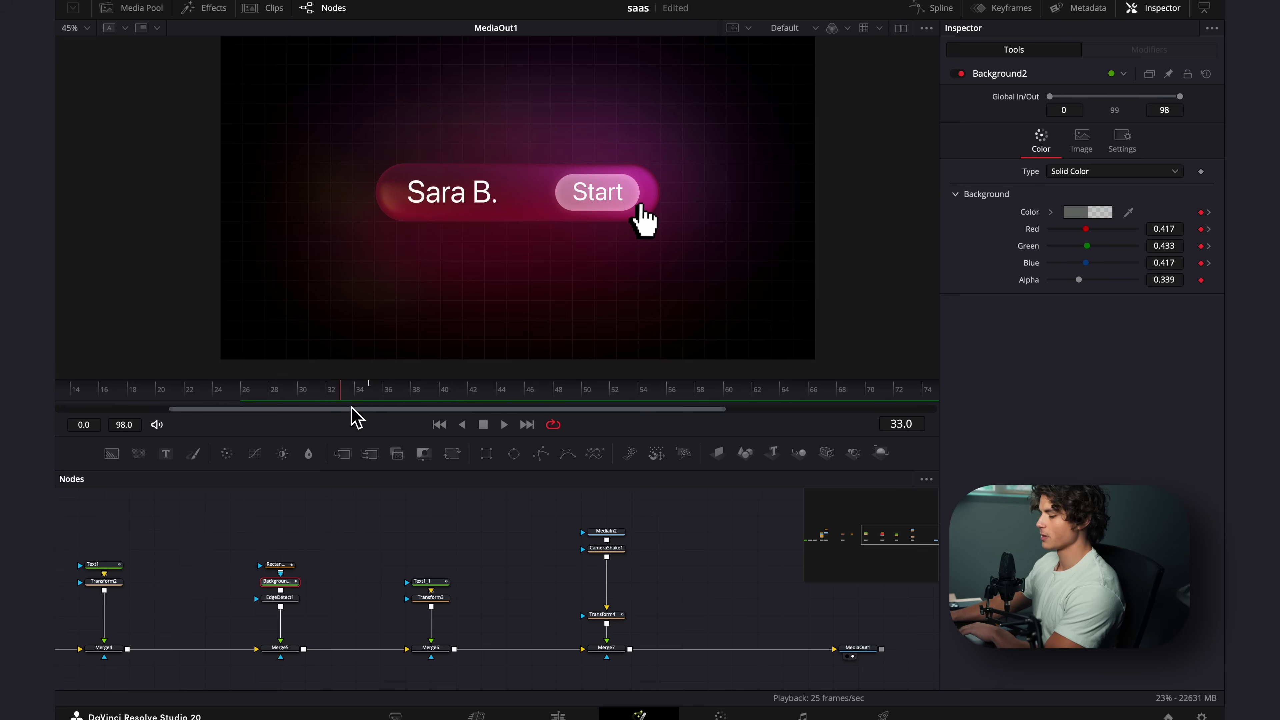
{"action": "left_click", "coordinate": [284, 565]}
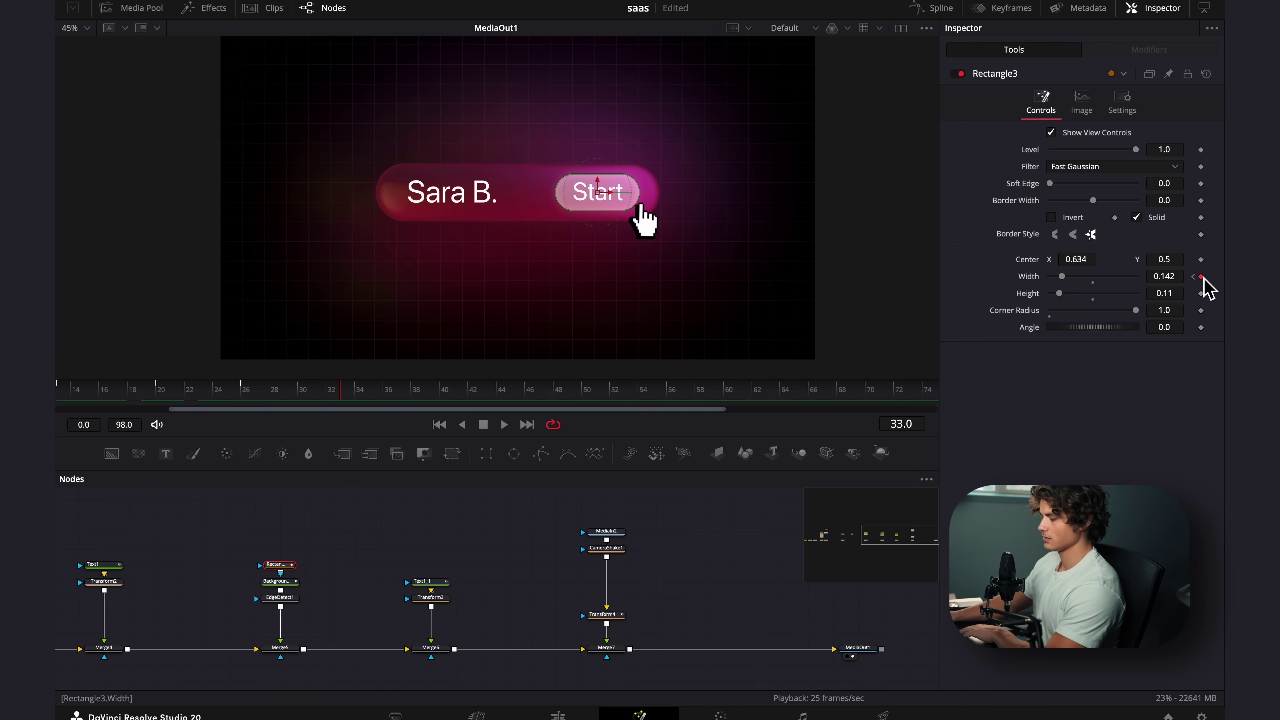
{"action": "left_click", "coordinate": [1201, 294]}
{"action": "key", "text": "Right"}
{"action": "key", "text": "Right"}
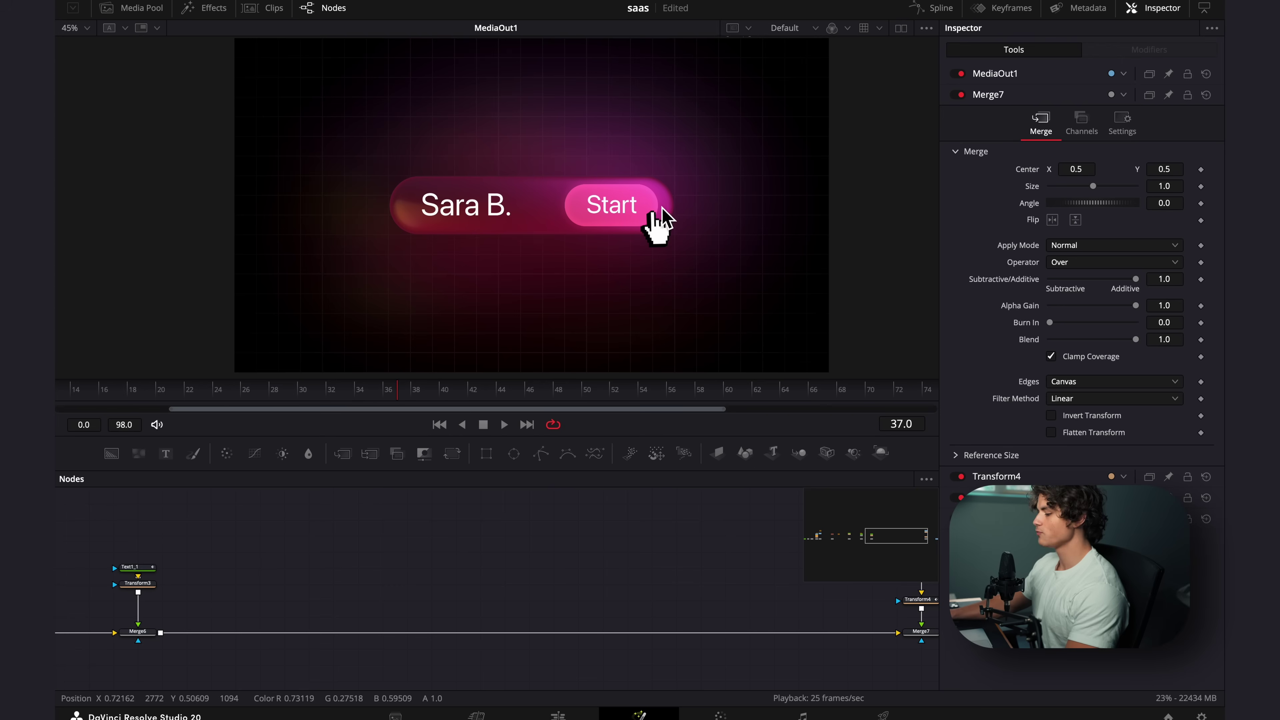
{"action": "key", "text": "Left"}
{"action": "key", "text": "Left"}
{"action": "key", "text": "Left"}
{"action": "key", "text": "Left"}
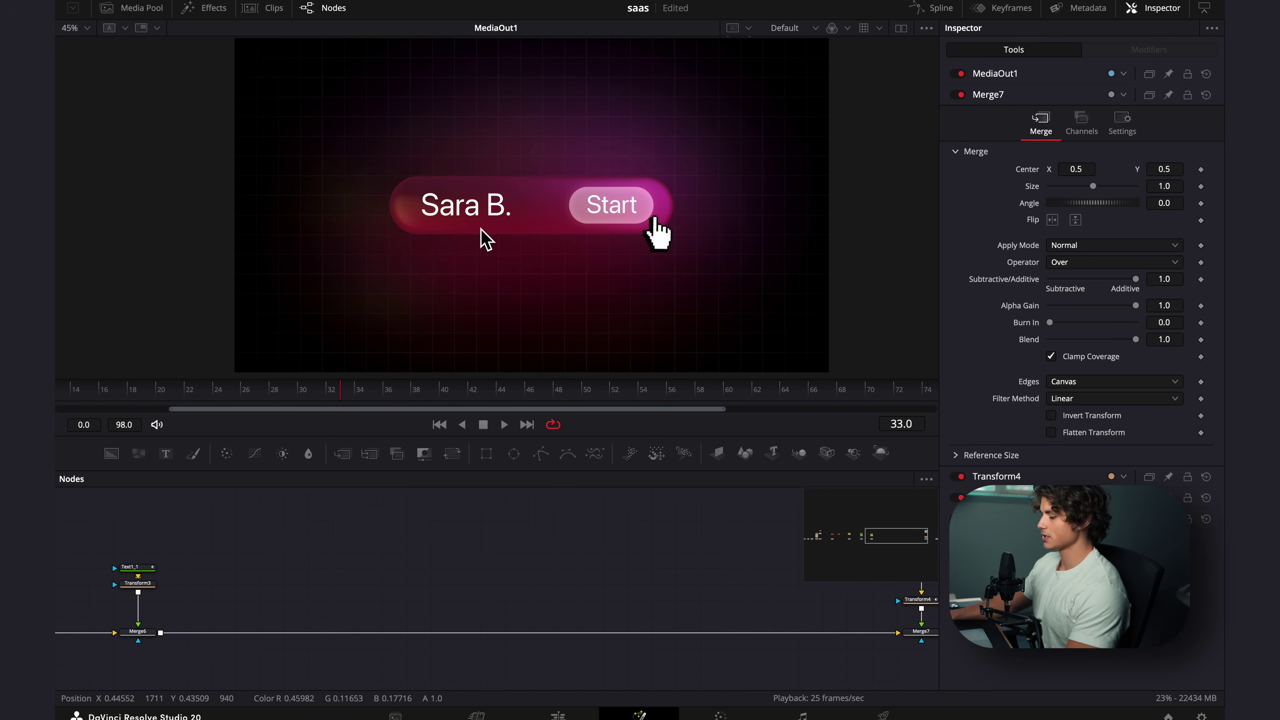
Copy the glass pill nodes Merge2, Rectangle2, Displace1, Merge3, MediaIn1_1 and Rectangle2_2, and paste them between Merge6 and Merge7
{"action": "scroll", "coordinate": [557, 571], "scroll_direction": "left", "scroll_amount": 5}
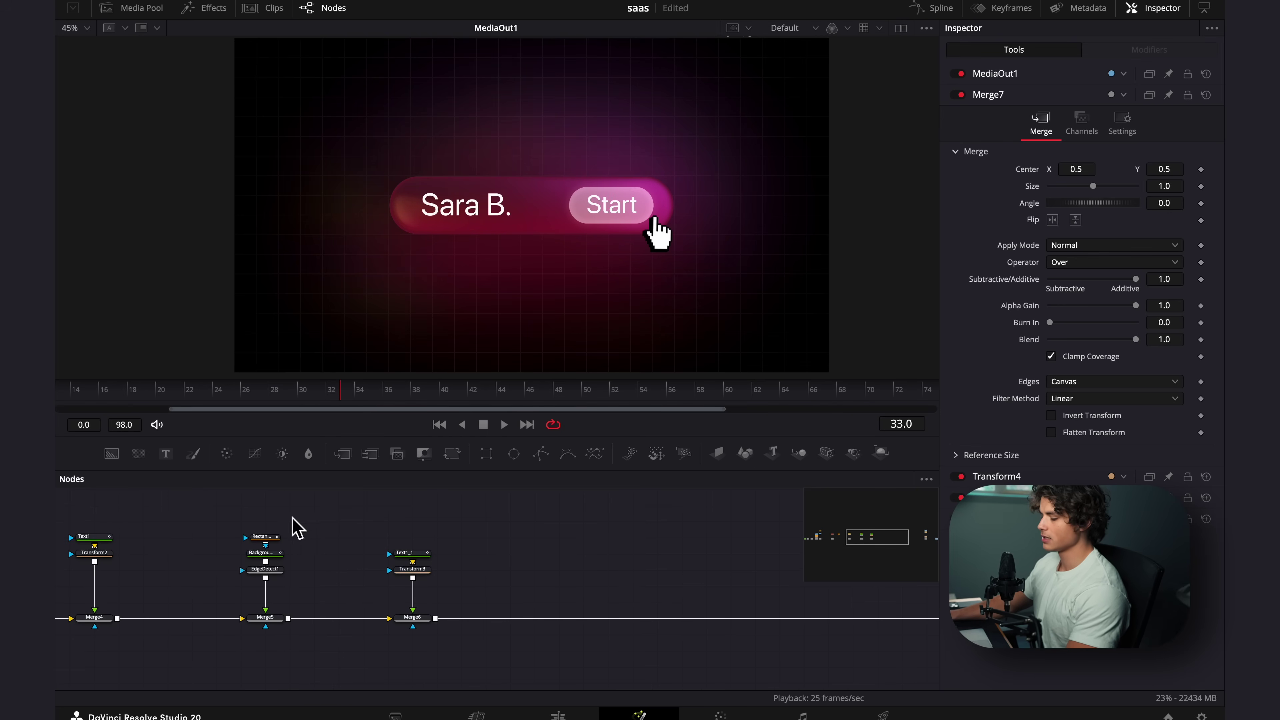
{"action": "scroll", "coordinate": [615, 537], "scroll_direction": "left", "scroll_amount": 13}
{"action": "left_click_drag", "start_coordinate": [375, 493], "coordinate": [680, 660]}
{"action": "key", "text": "ctrl+c"}
{"action": "scroll", "coordinate": [386, 572], "scroll_direction": "right", "scroll_amount": 16}
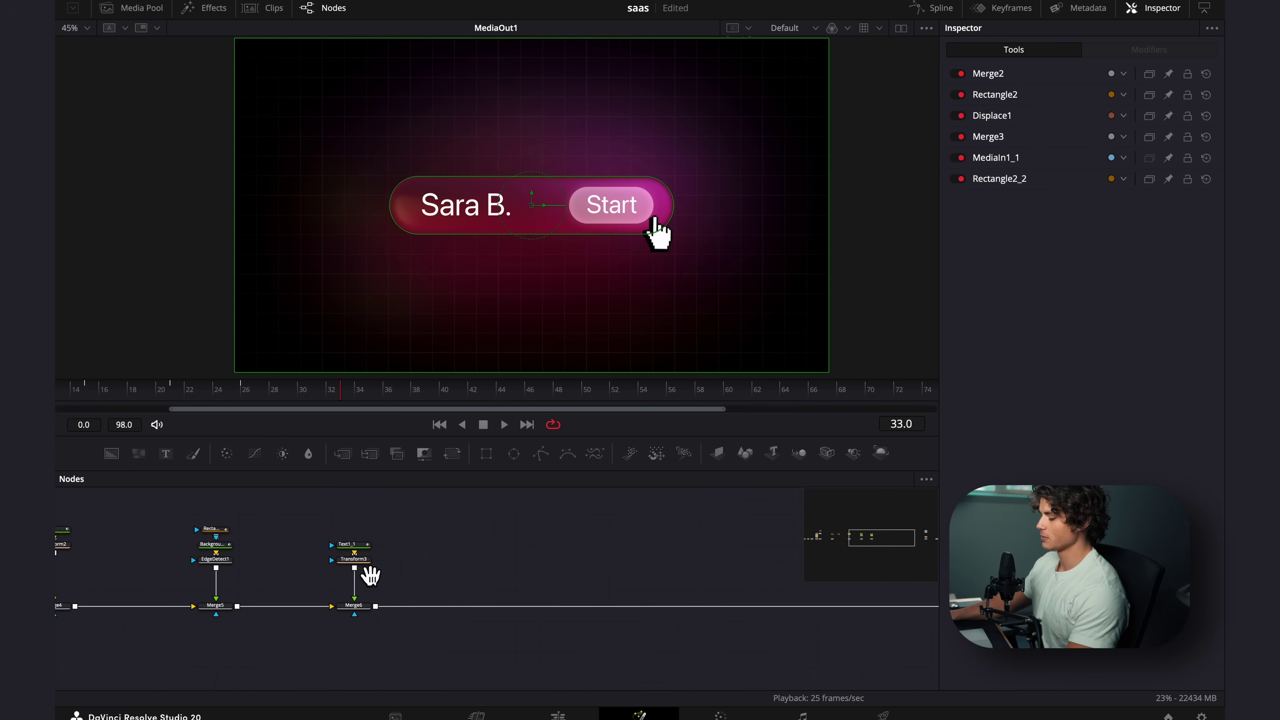
{"action": "key", "text": "ctrl+v"}
{"action": "scroll", "coordinate": [650, 537], "scroll_direction": "right", "scroll_amount": 1}
{"action": "scroll", "coordinate": [649, 537], "scroll_direction": "down", "scroll_amount": 1}
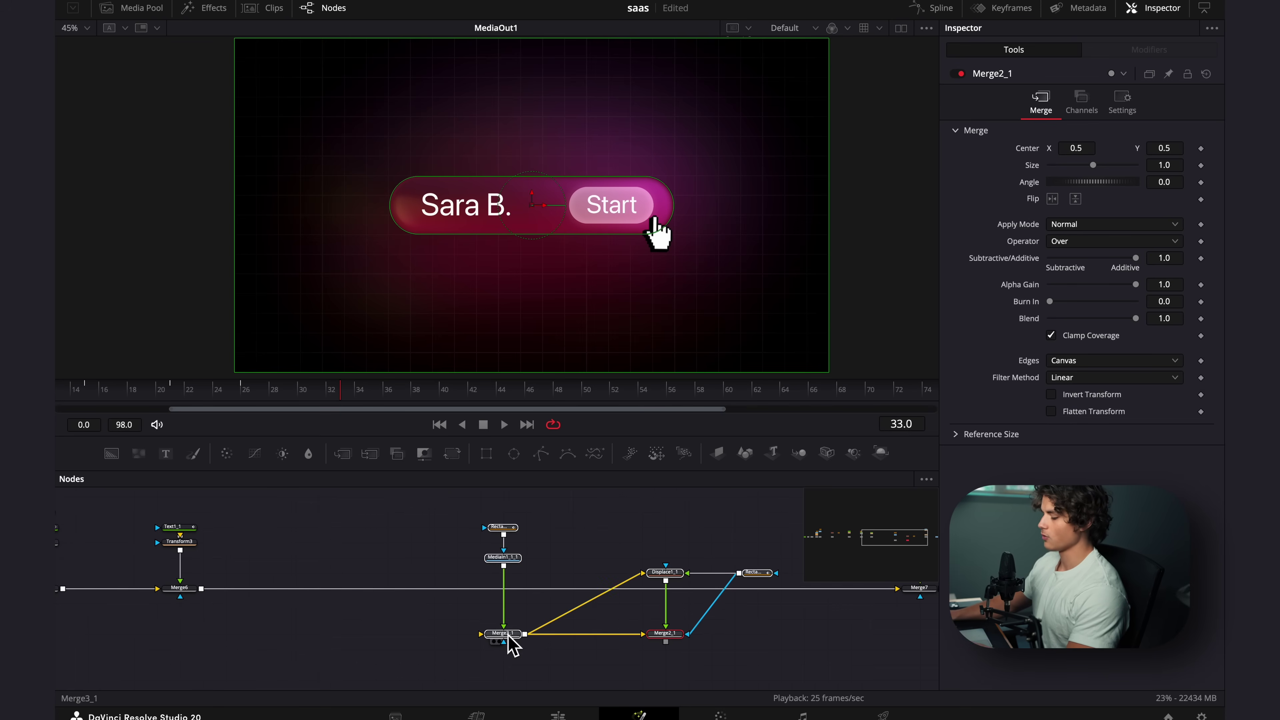
Insert Merge3_1 and Merge2_1 into the main connection between Merge6 and Merge7
{"action": "left_click_drag", "start_coordinate": [507, 639], "coordinate": [493, 591]}
{"action": "left_click", "coordinate": [626, 623]}
{"action": "scroll", "coordinate": [634, 620], "scroll_direction": "up", "scroll_amount": 4}
{"action": "left_click_drag", "start_coordinate": [653, 573], "coordinate": [656, 580]}
{"action": "scroll", "coordinate": [534, 563], "scroll_direction": "right", "scroll_amount": 3}
{"action": "scroll", "coordinate": [534, 563], "scroll_direction": "up", "scroll_amount": 1}
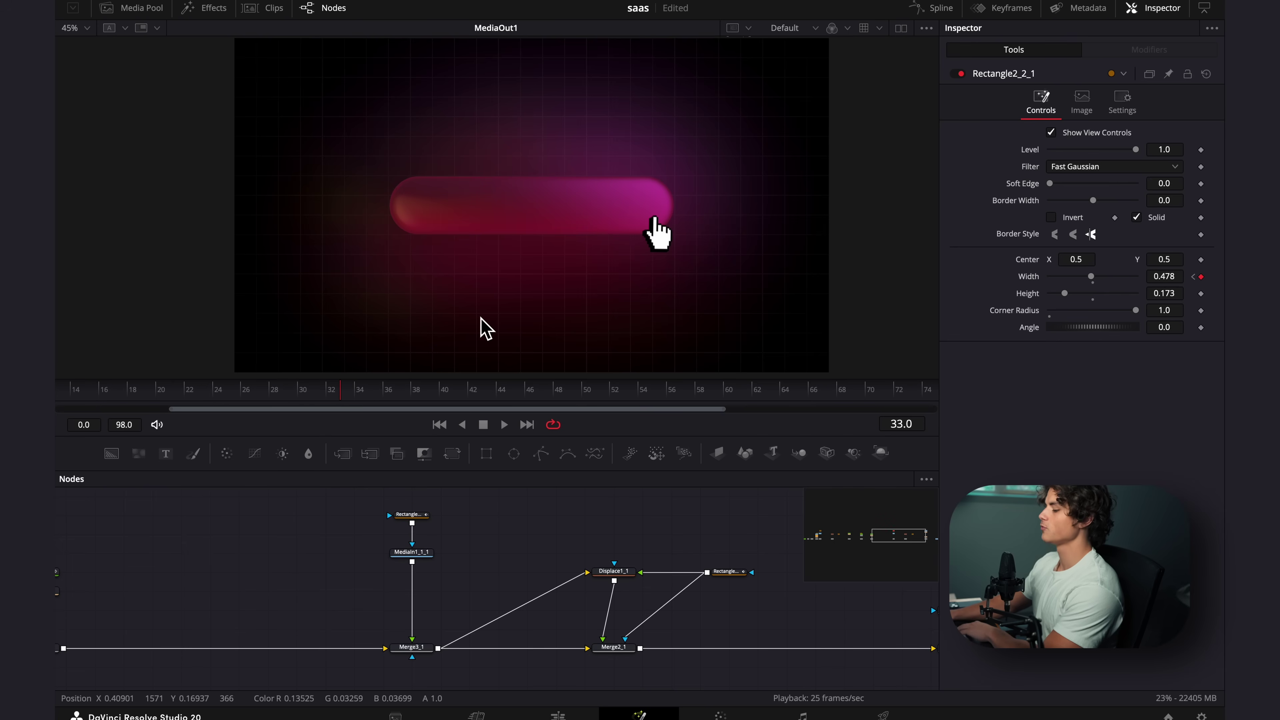
Delete the Rectangle2_2_1 and MediaIn1_1_1 nodes above Merge3_1 from the pasted group
{"action": "left_click", "coordinate": [416, 516]}
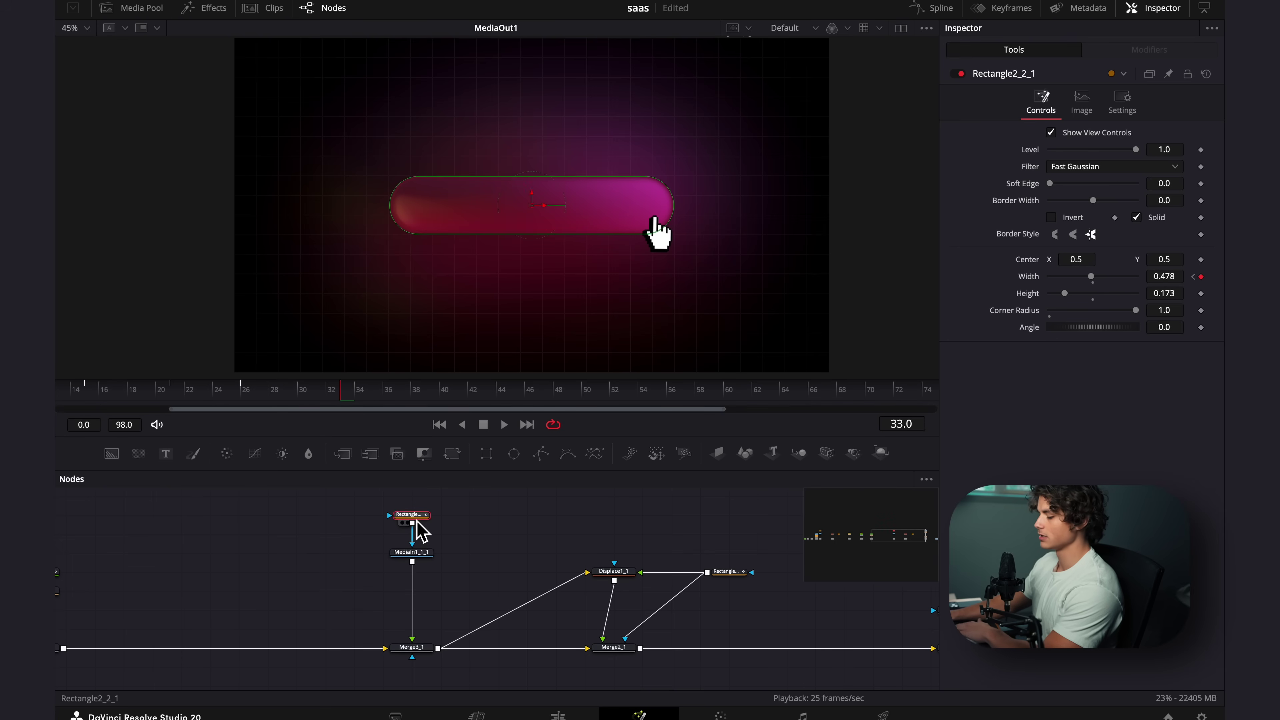
{"action": "key", "text": "Delete"}
{"action": "left_click", "coordinate": [408, 554]}
{"action": "key", "text": "Delete"}
{"action": "left_click_drag", "start_coordinate": [680, 540], "coordinate": [505, 522]}
Place the second pill below the first by setting Rectangle2_3's center Y to 0.323 and its height to 0.134
{"action": "left_click", "coordinate": [556, 554]}
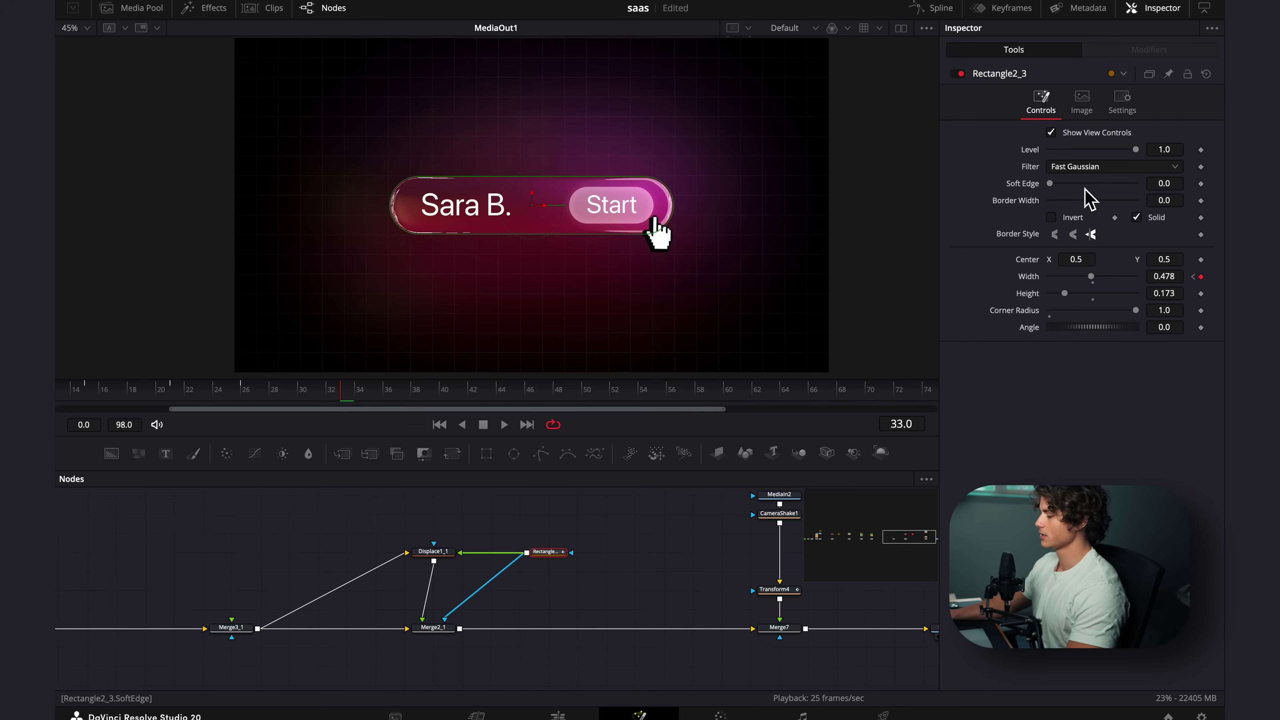
{"action": "left_click_drag", "start_coordinate": [1169, 259], "coordinate": [987, 303]}
{"action": "left_click_drag", "start_coordinate": [1068, 296], "coordinate": [1065, 298]}
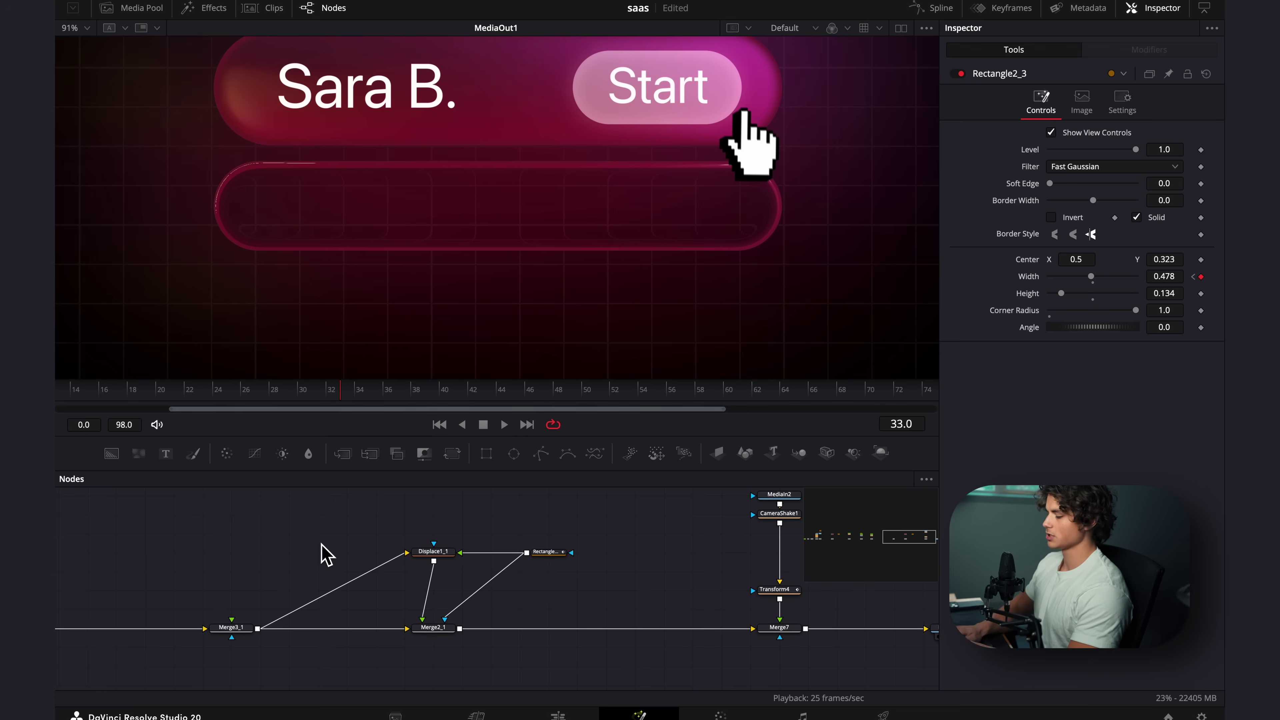
Insert a Blur node between Merge3_1 and Displace1_1, trying a strong blur size and lowering it to the minimum
{"action": "key", "text": "shift+space"}
{"action": "type", "text": "blur"}
{"action": "key", "text": "Return"}
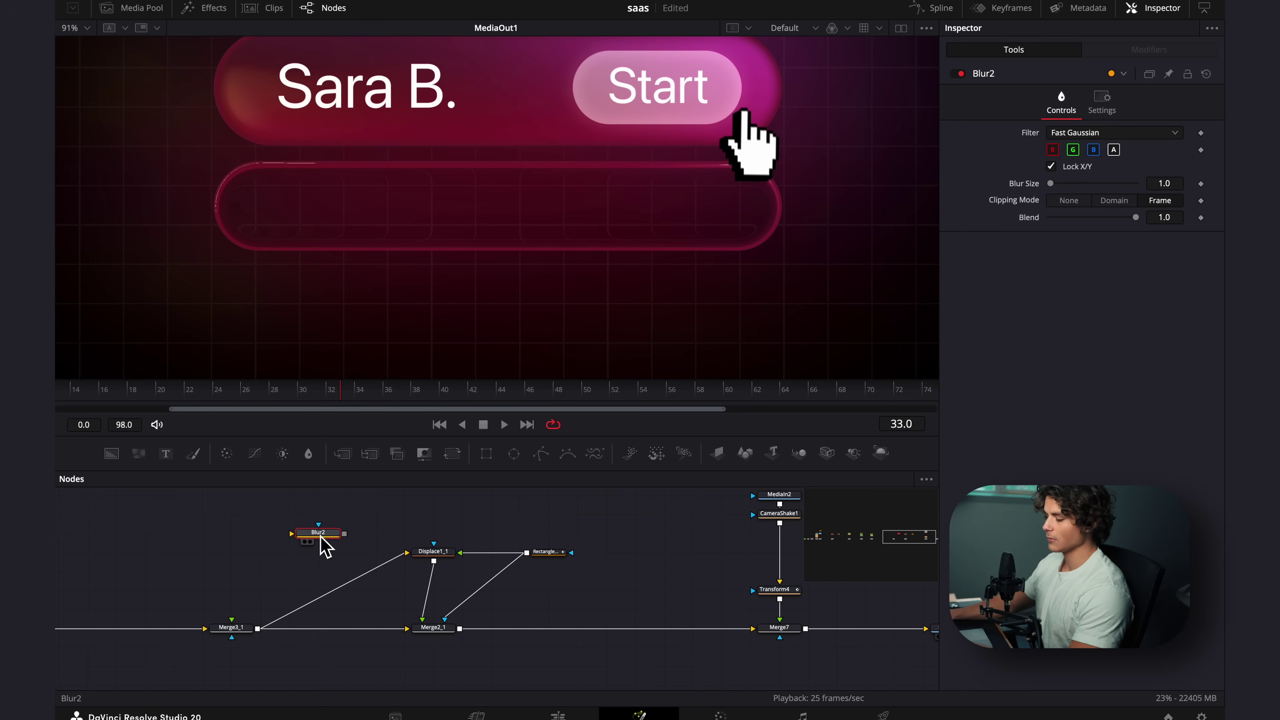
{"action": "left_click_drag", "start_coordinate": [321, 536], "coordinate": [334, 594]}
{"action": "left_click_drag", "start_coordinate": [1051, 183], "coordinate": [1131, 197]}
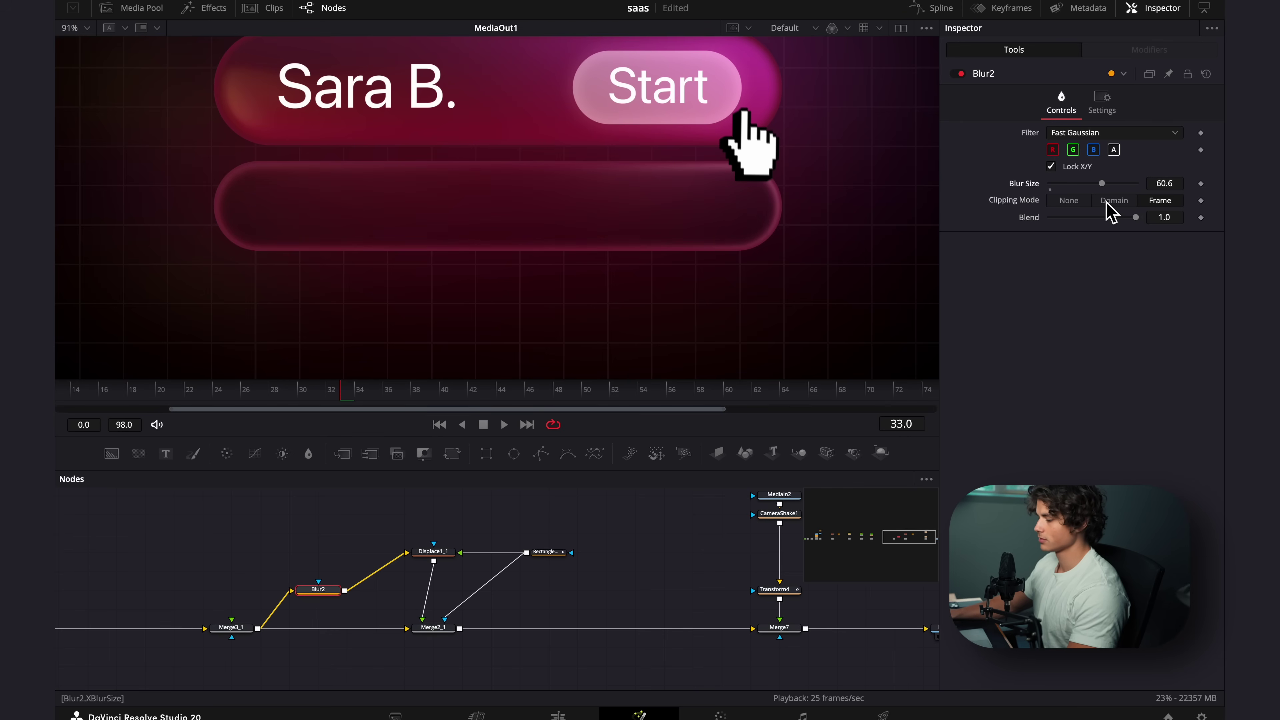
{"action": "left_click_drag", "start_coordinate": [1105, 190], "coordinate": [1002, 210]}
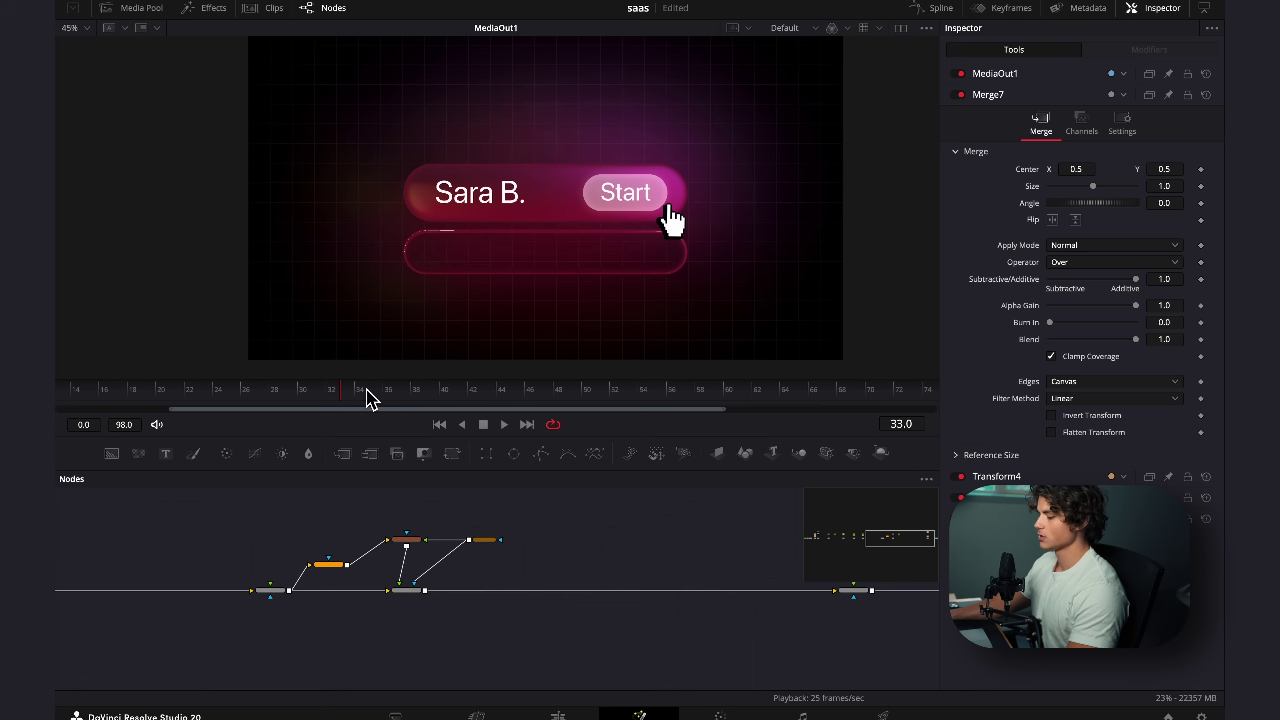
Shift all of Rectangle2_3's width keyframes in the spline editor so the second pill starts growing at frame 33 from width 0.12
{"action": "left_click_drag", "start_coordinate": [366, 394], "coordinate": [60, 432]}
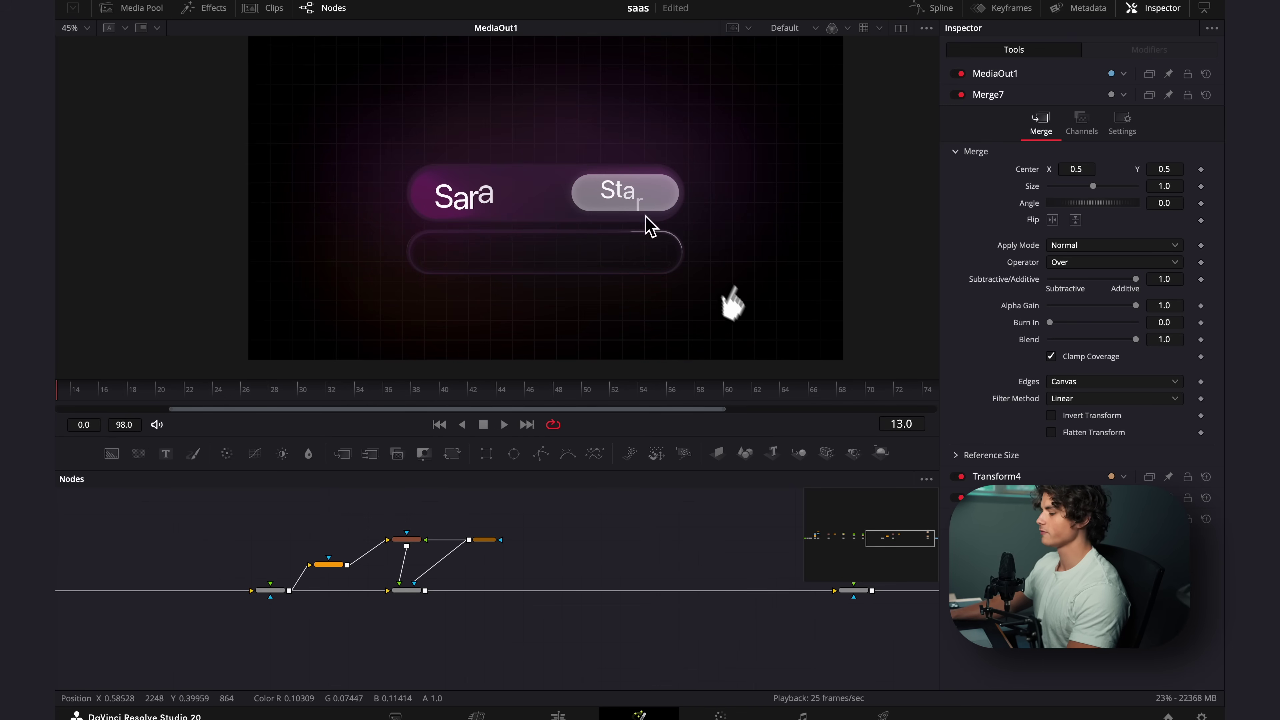
{"action": "left_click", "coordinate": [305, 393]}
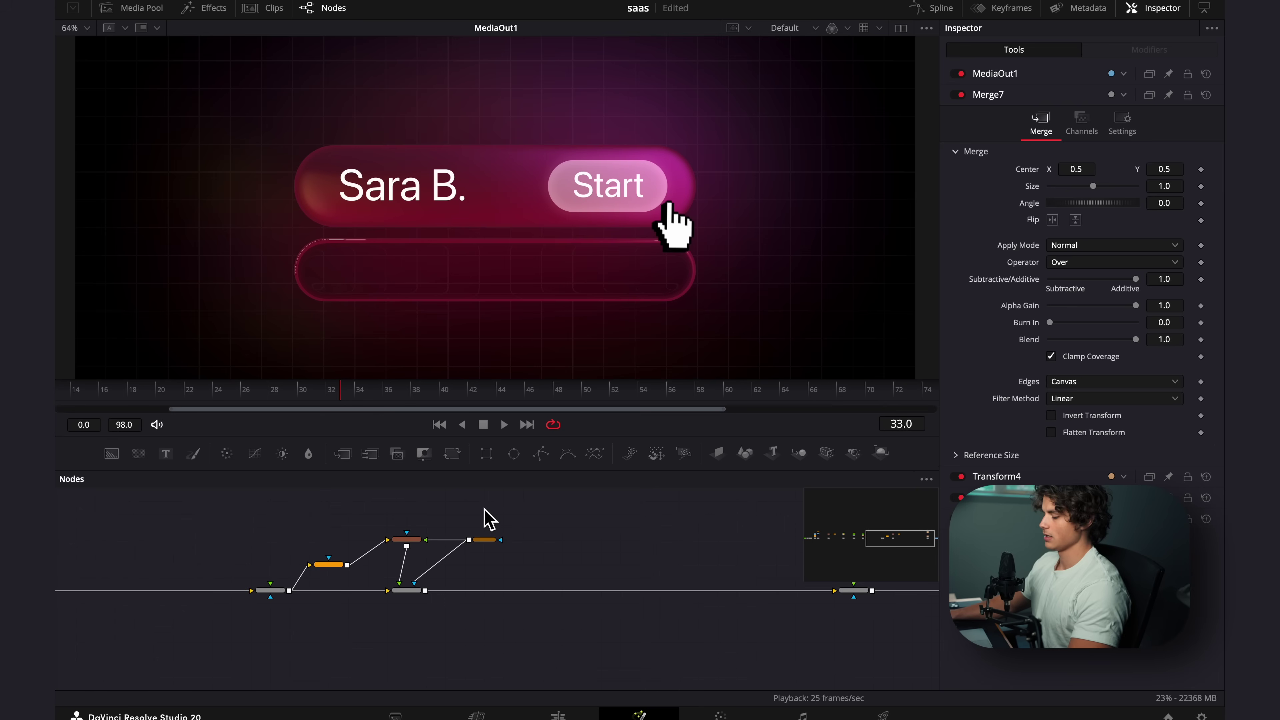
{"action": "scroll", "coordinate": [485, 507], "scroll_direction": "up", "scroll_amount": 3}
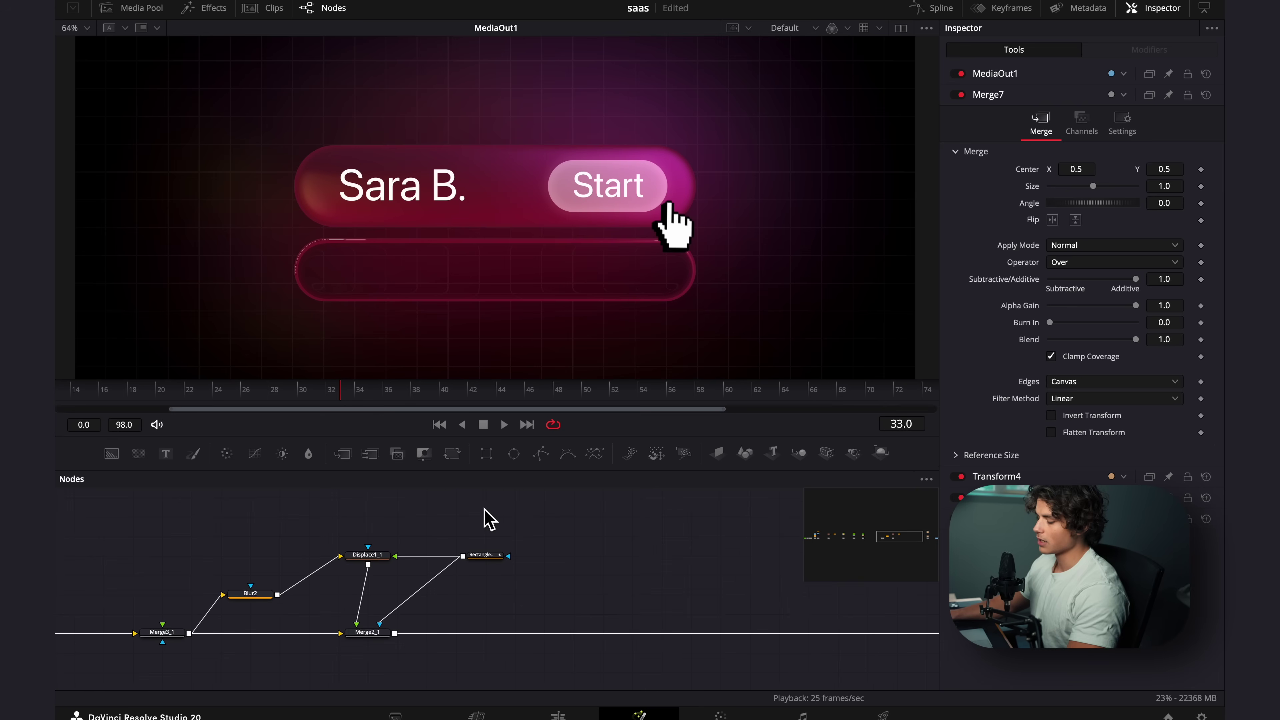
{"action": "left_click", "coordinate": [487, 555]}
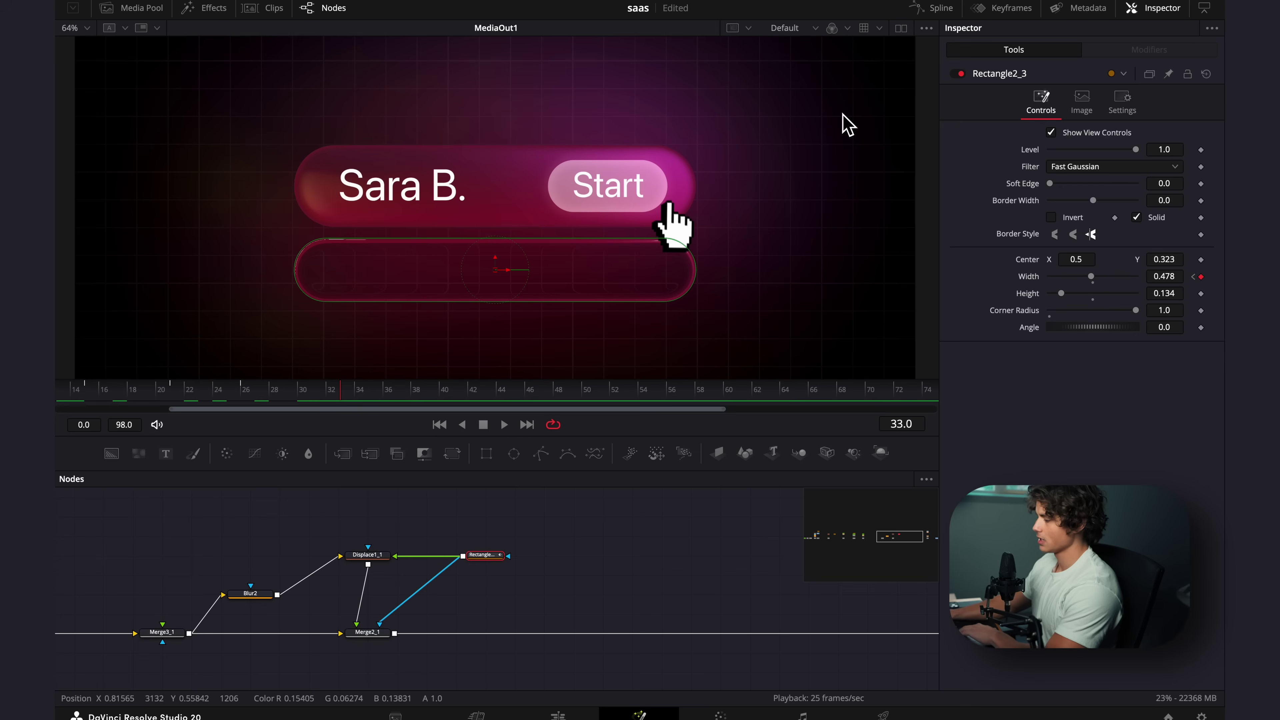
{"action": "left_click", "coordinate": [945, 9]}
{"action": "scroll", "coordinate": [791, 574], "scroll_direction": "down", "scroll_amount": 2}
{"action": "left_click_drag", "start_coordinate": [862, 537], "coordinate": [508, 659]}
{"action": "scroll", "coordinate": [842, 633], "scroll_direction": "up", "scroll_amount": 3}
{"action": "left_click_drag", "start_coordinate": [832, 630], "coordinate": [813, 585]}
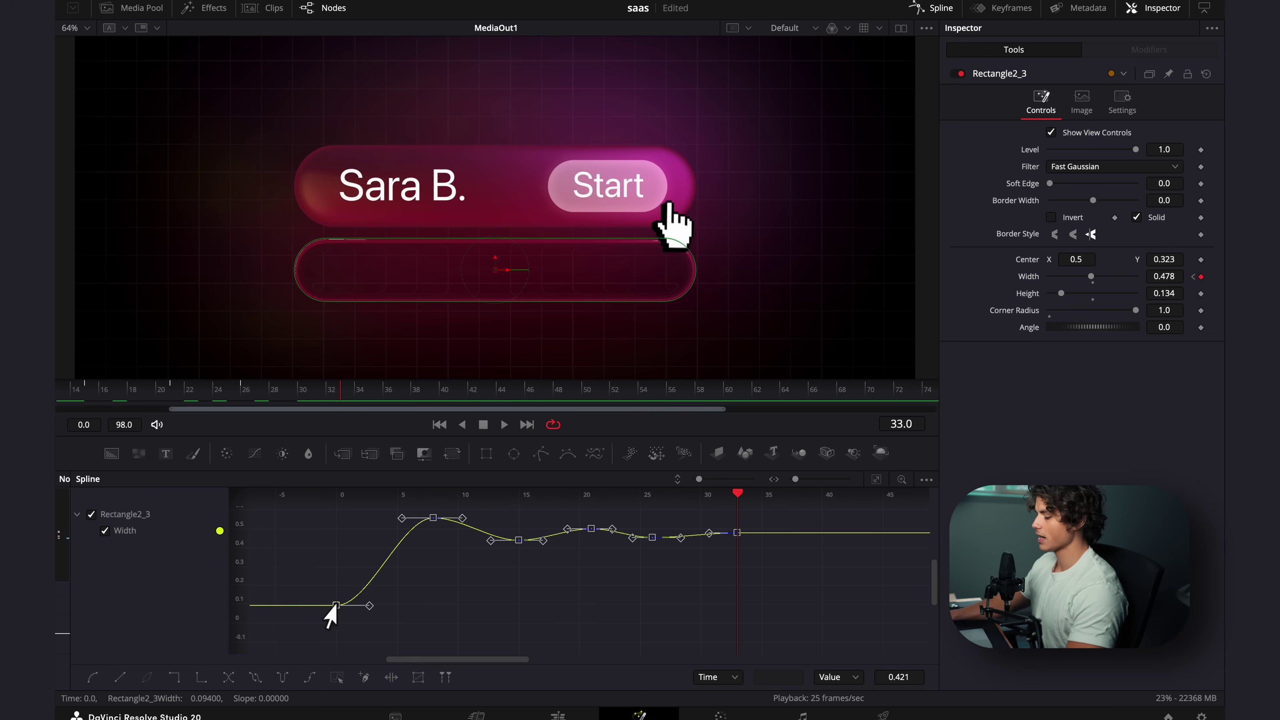
{"action": "left_click_drag", "start_coordinate": [336, 605], "coordinate": [735, 601]}
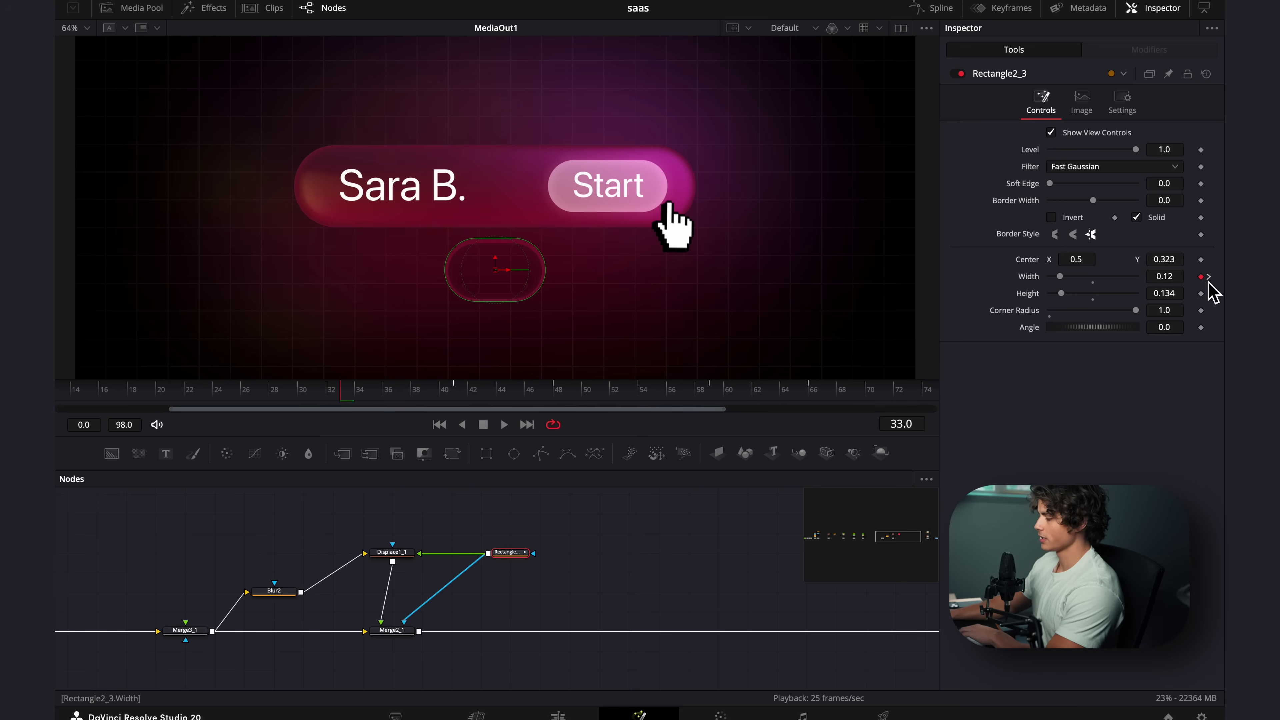
Set Rectangle2_3's width keyframe at frame 33 to 0.0 and scrub through the second pill's growth
{"action": "left_click_drag", "start_coordinate": [1061, 278], "coordinate": [1046, 282]}
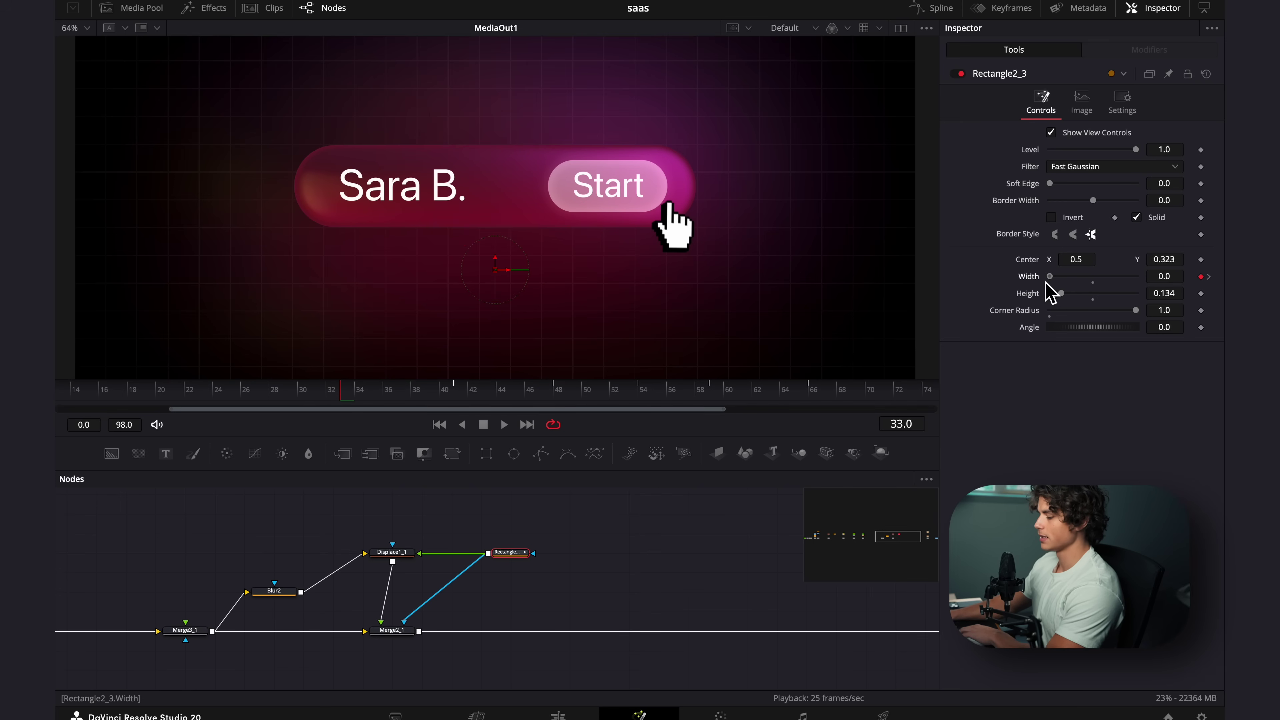
{"action": "left_click_drag", "start_coordinate": [321, 392], "coordinate": [634, 418]}
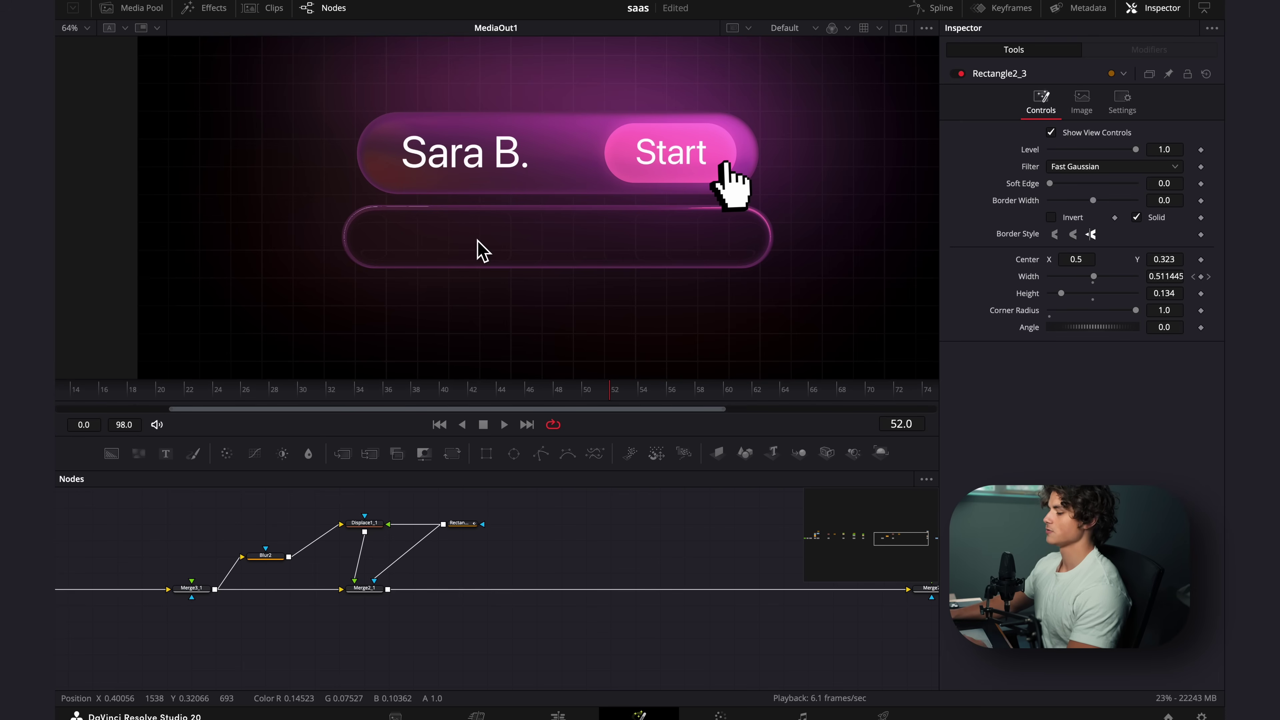
Add a Text+ node and composite it over the scene through a new Merge node placed after Merge2_1
{"action": "left_click_drag", "start_coordinate": [166, 454], "coordinate": [652, 543]}
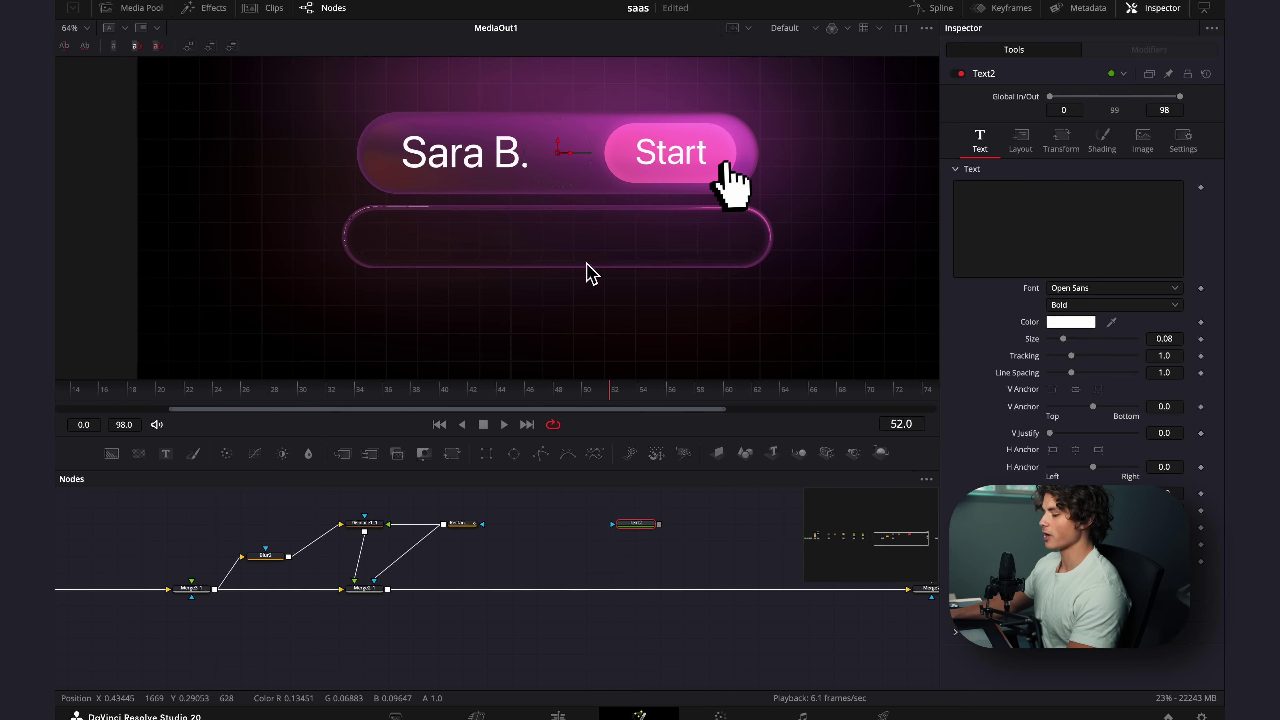
{"action": "left_click", "coordinate": [364, 588]}
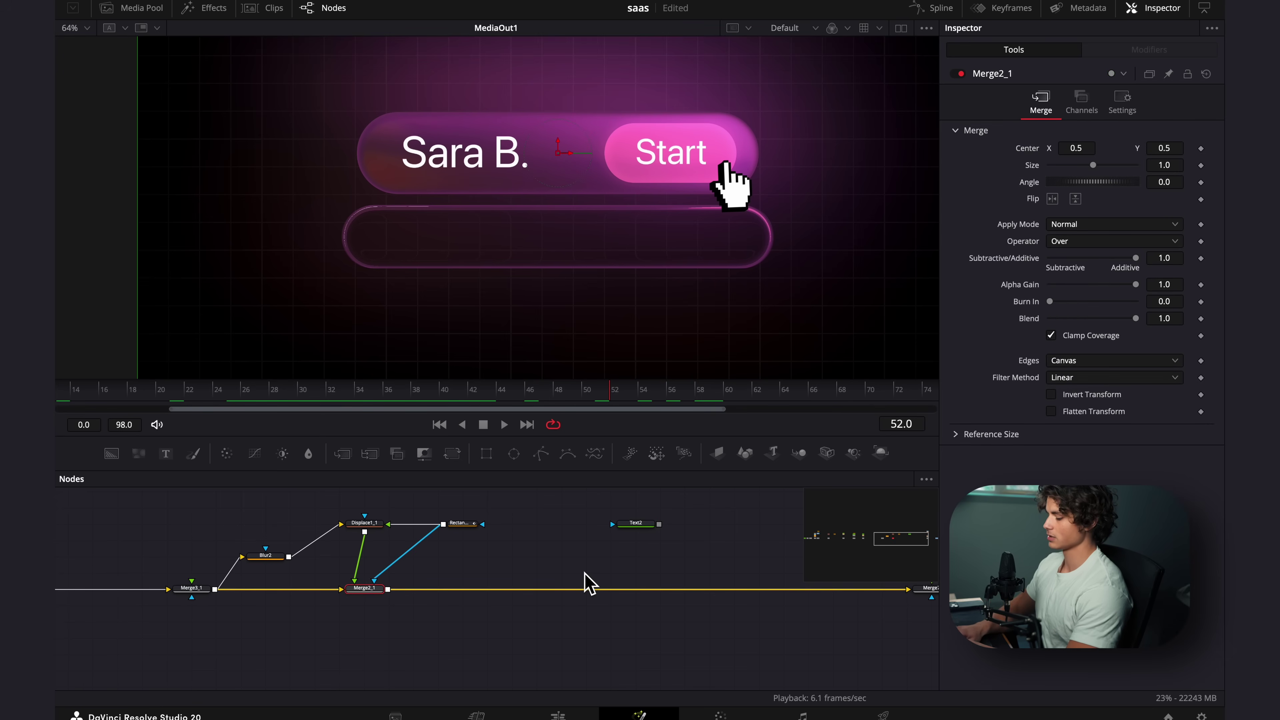
{"action": "key", "text": "shift+space"}
{"action": "type", "text": "mer"}
{"action": "key", "text": "Return"}
{"action": "left_click_drag", "start_coordinate": [425, 595], "coordinate": [672, 595]}
{"action": "left_click_drag", "start_coordinate": [660, 526], "coordinate": [679, 585]}
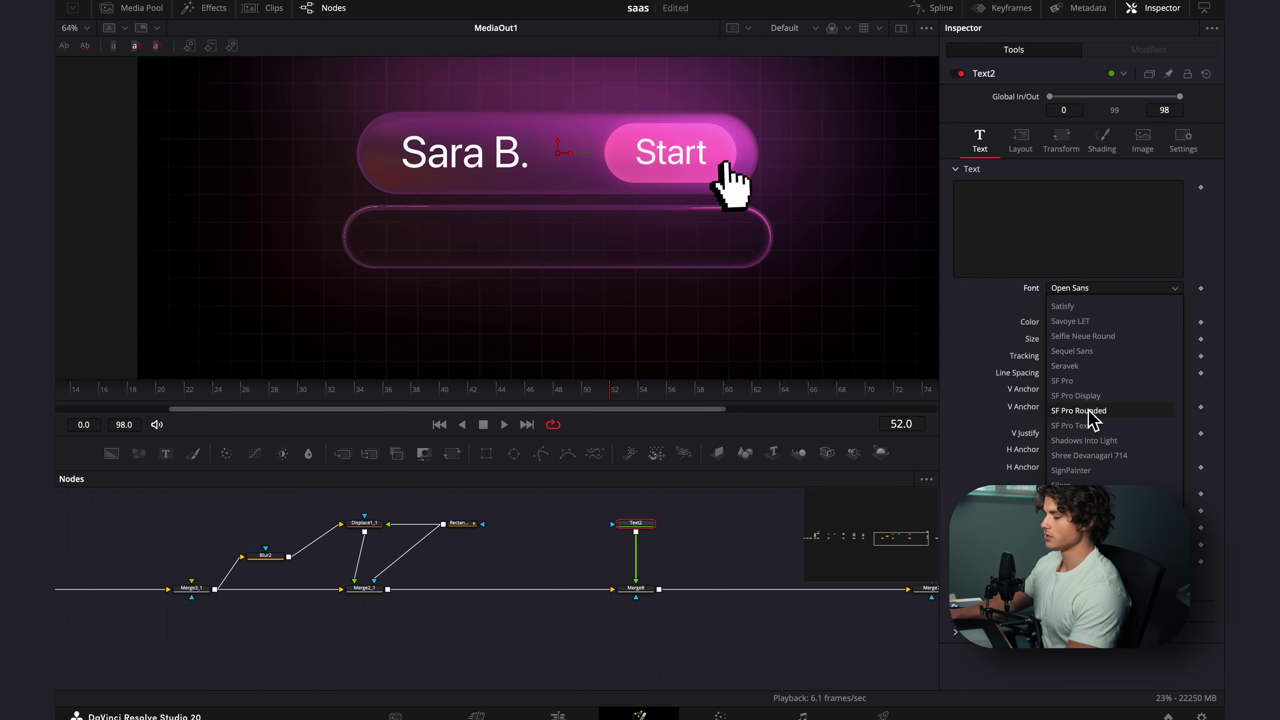
Paste the "Before you press start" disclaimer into Text2 and format it in SF Pro Display Light, size 0.0157, anchored left
{"action": "left_click", "coordinate": [1091, 397]}
{"action": "left_click", "coordinate": [1088, 305]}
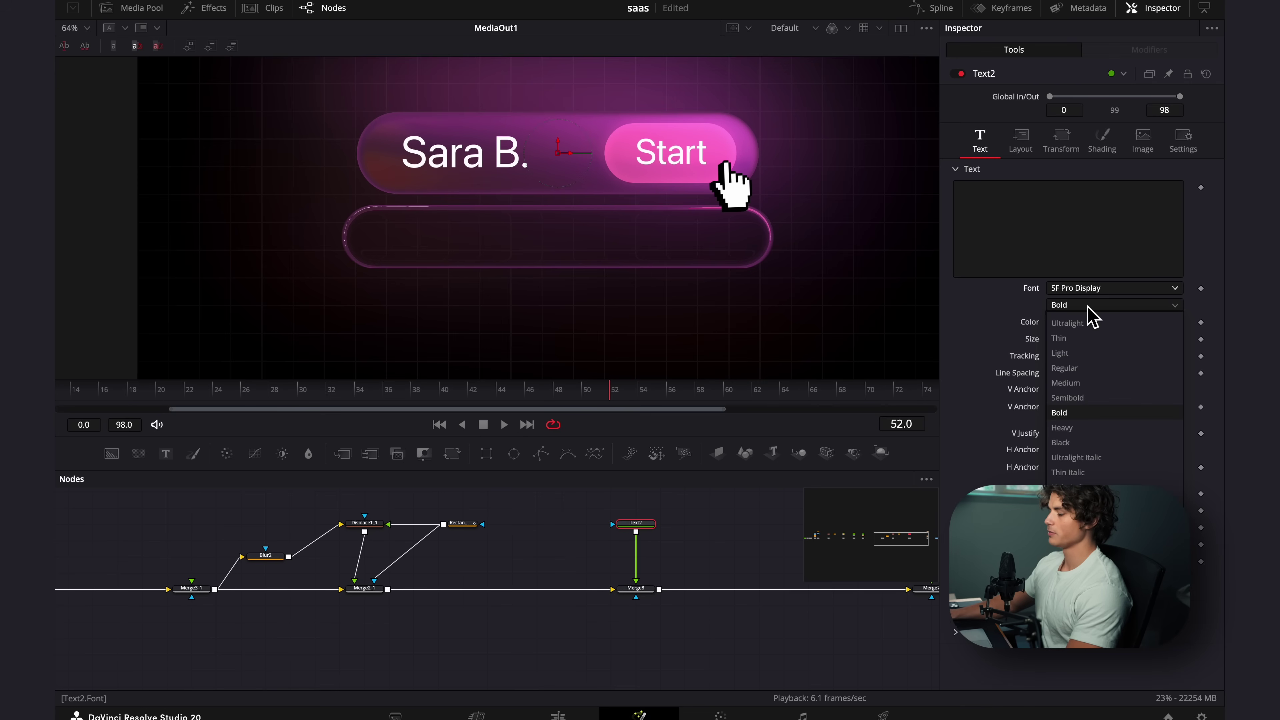
{"action": "left_click", "coordinate": [1085, 355]}
{"action": "left_click", "coordinate": [985, 232]}
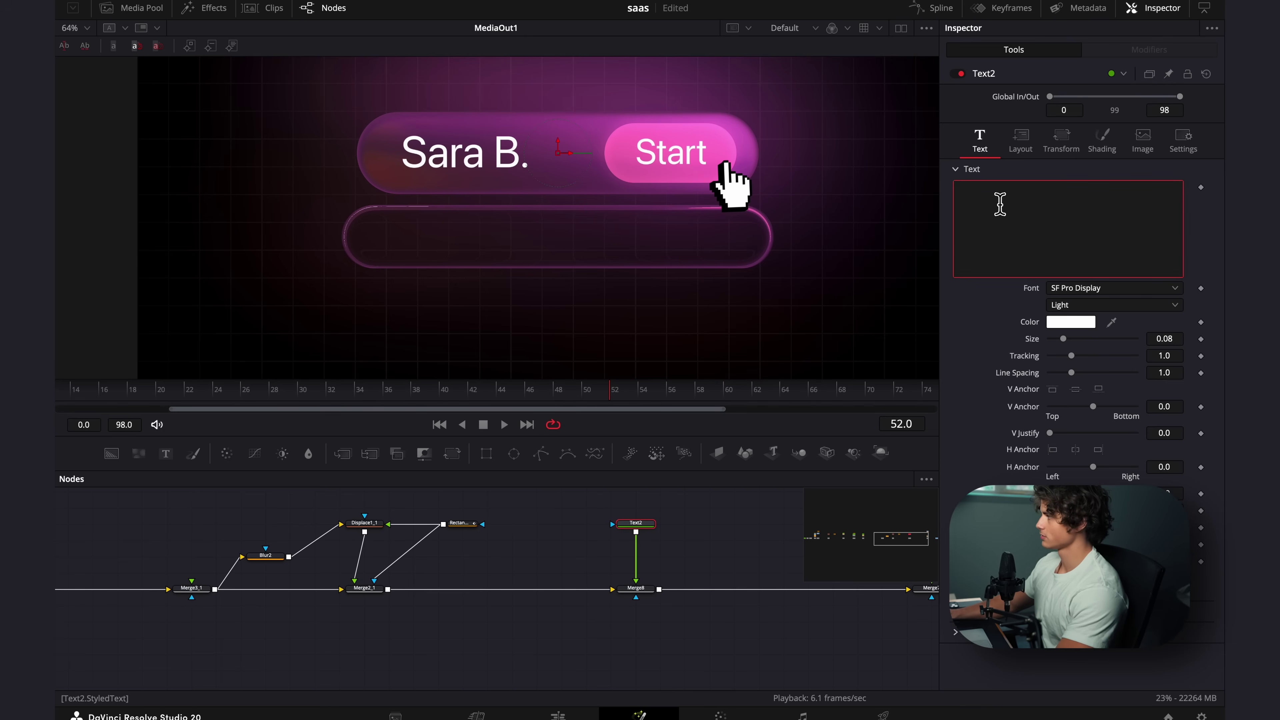
{"action": "key", "text": "super+v"}
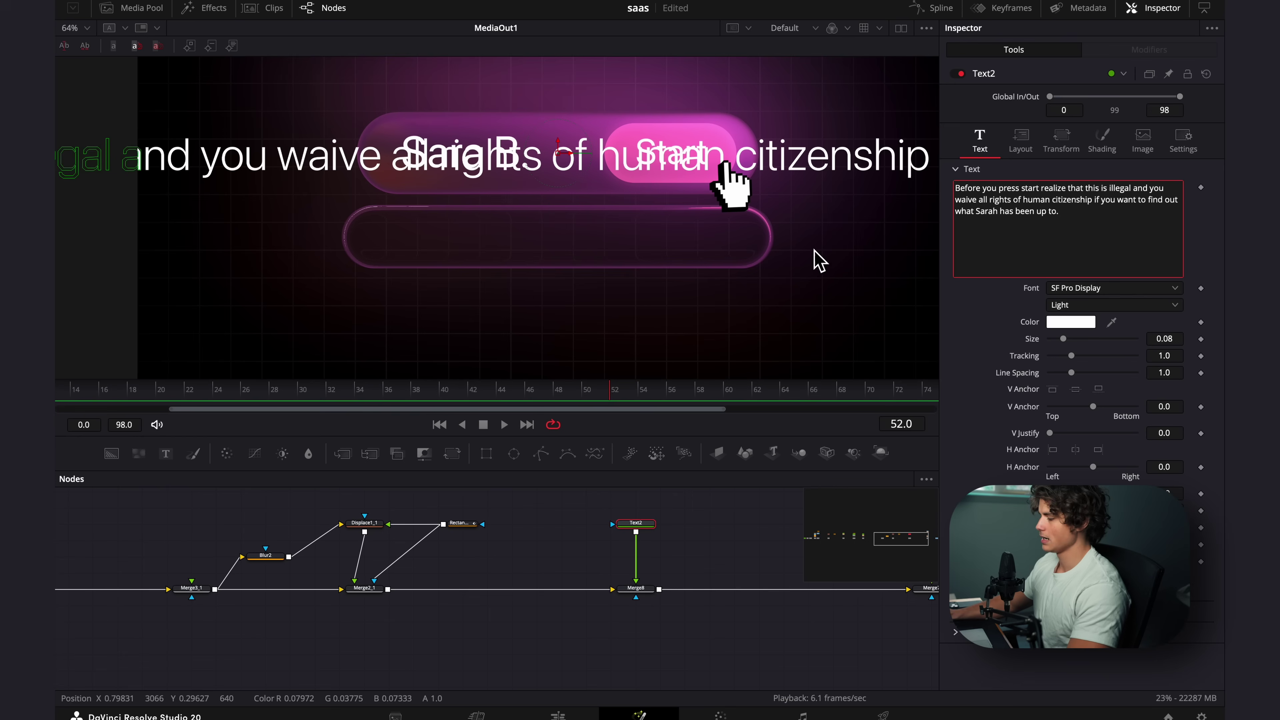
{"action": "left_click_drag", "start_coordinate": [1063, 339], "coordinate": [1052, 339]}
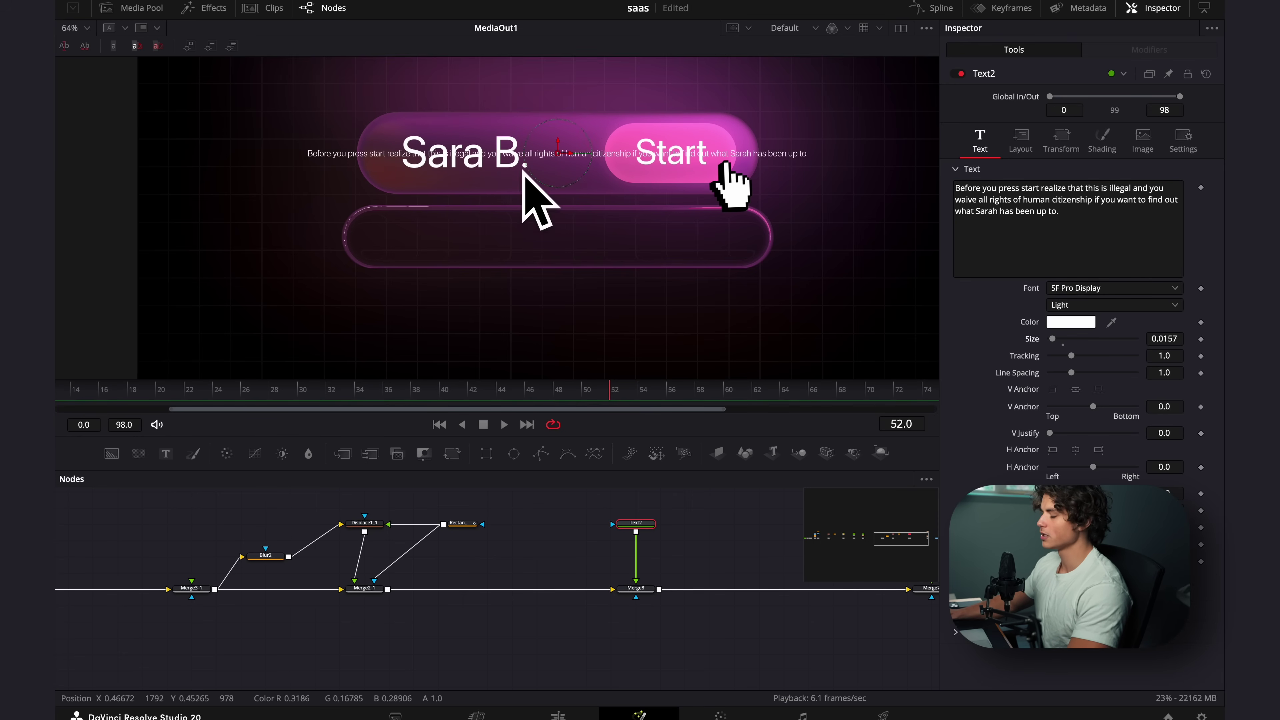
{"action": "left_click", "coordinate": [1054, 456]}
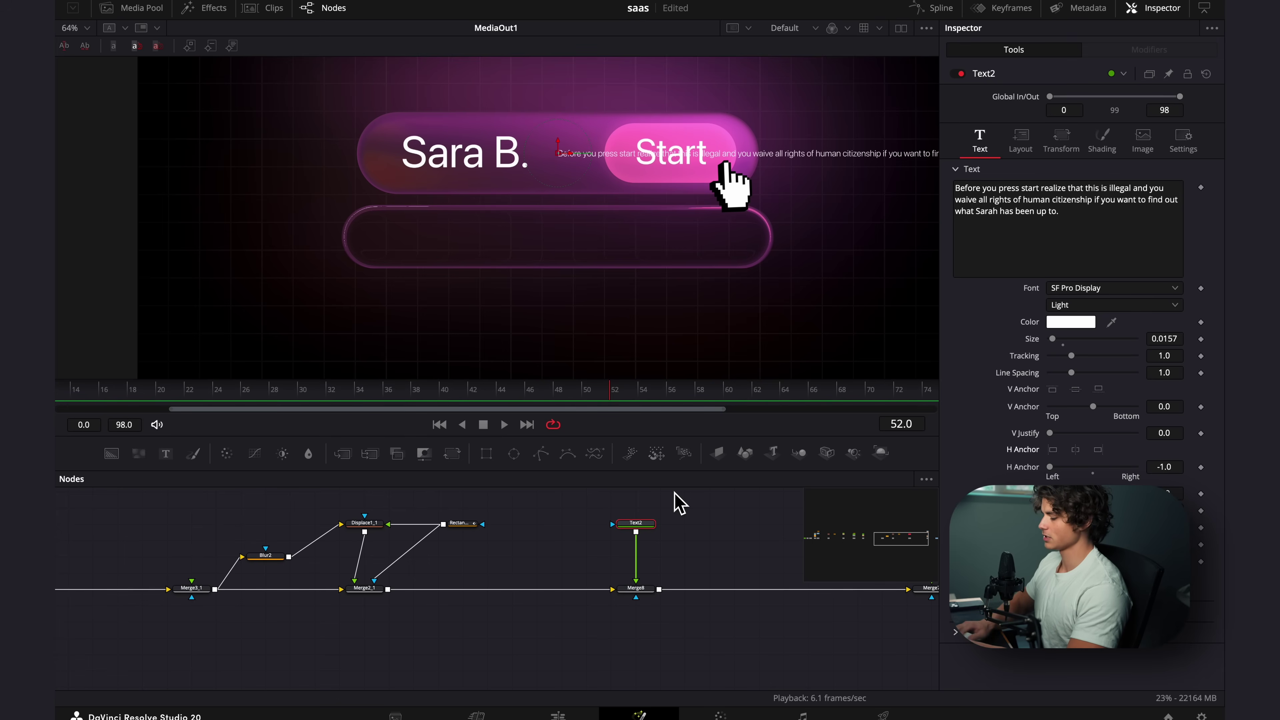
Insert a Transform node after Text2 and position the disclaimer in the second pill with center X 0.28 and Y 0.345
{"action": "key", "text": "shift+space"}
{"action": "type", "text": "transform"}
{"action": "key", "text": "Return"}
{"action": "left_click_drag", "start_coordinate": [1076, 148], "coordinate": [1066, 149]}
{"action": "left_click_drag", "start_coordinate": [1167, 147], "coordinate": [1087, 147]}
{"action": "scroll", "coordinate": [690, 222], "scroll_direction": "up", "scroll_amount": 4}
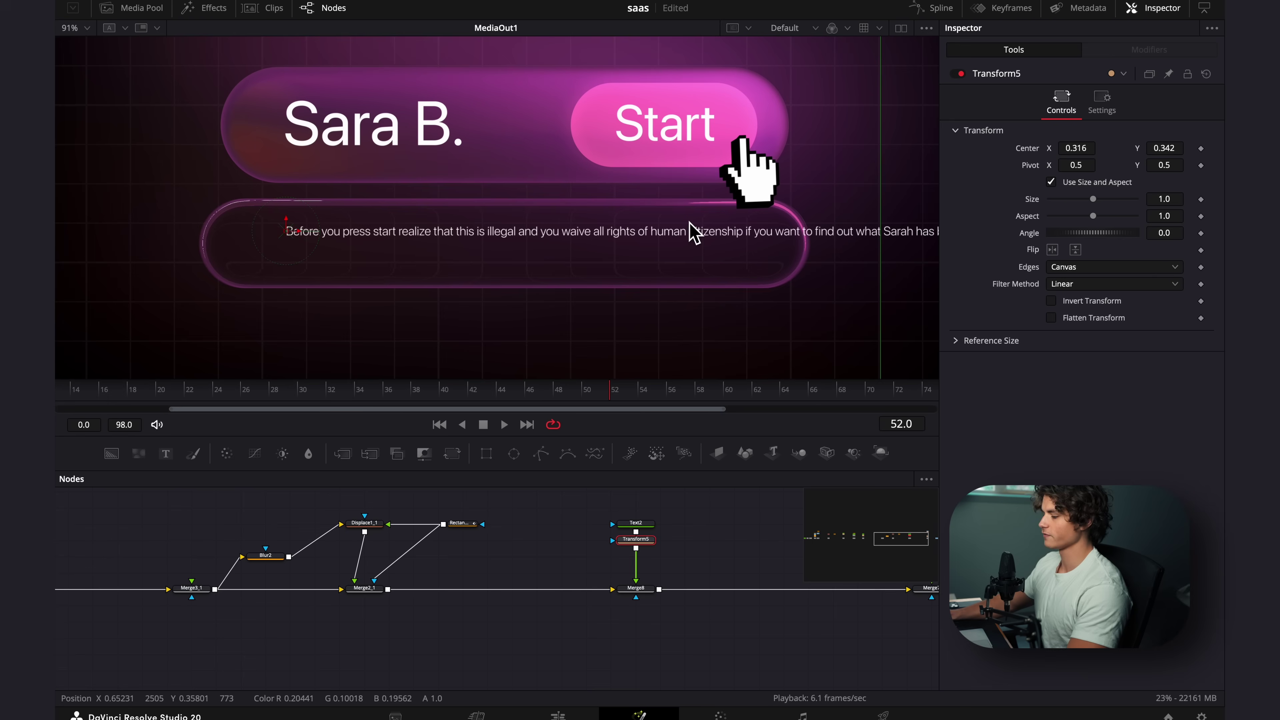
{"action": "left_click_drag", "start_coordinate": [690, 221], "coordinate": [710, 224]}
{"action": "mouse_move", "coordinate": [1089, 151]}
{"action": "left_mouse_down"}
{"action": "mouse_move", "coordinate": [1067, 151]}
{"action": "mouse_move", "coordinate": [1083, 147]}
{"action": "left_mouse_up"}
{"action": "left_click_drag", "start_coordinate": [1163, 148], "coordinate": [1168, 148]}
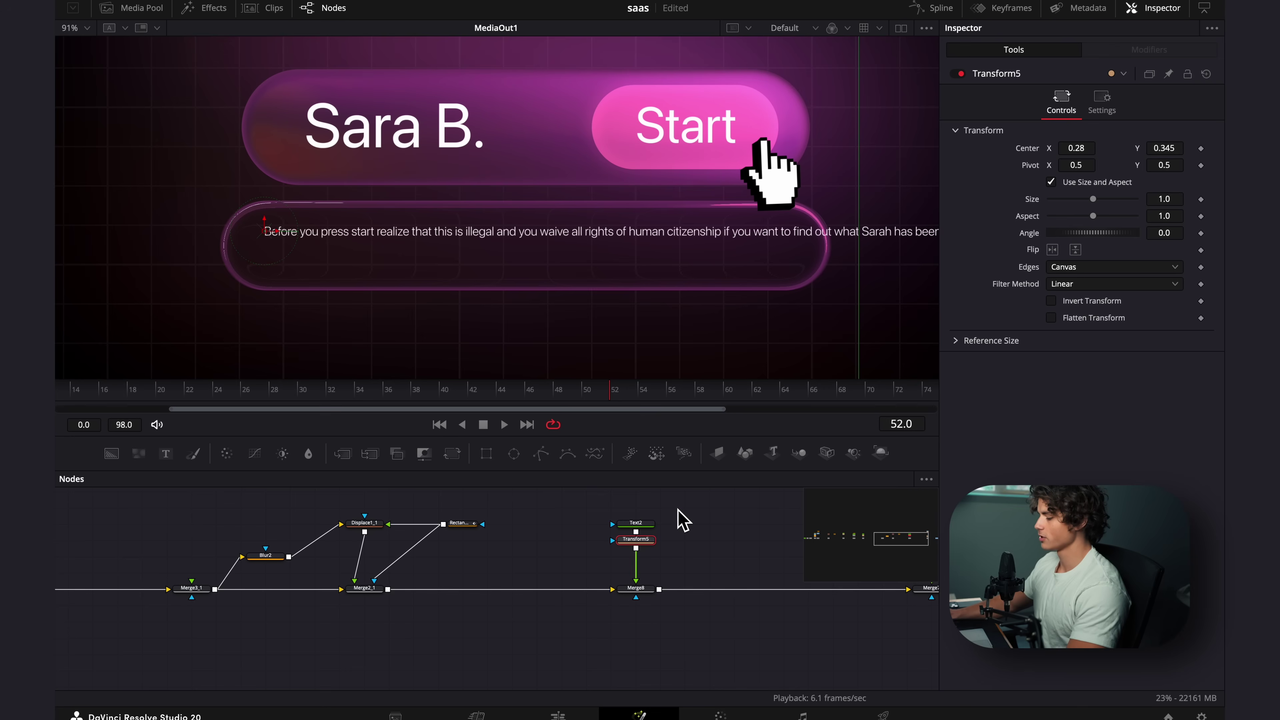
Break the disclaimer before "find out", append "You are a very dirty man.You should be ashamed of yourself. smh", and lower it slightly with Transform5
{"action": "left_click", "coordinate": [641, 524]}
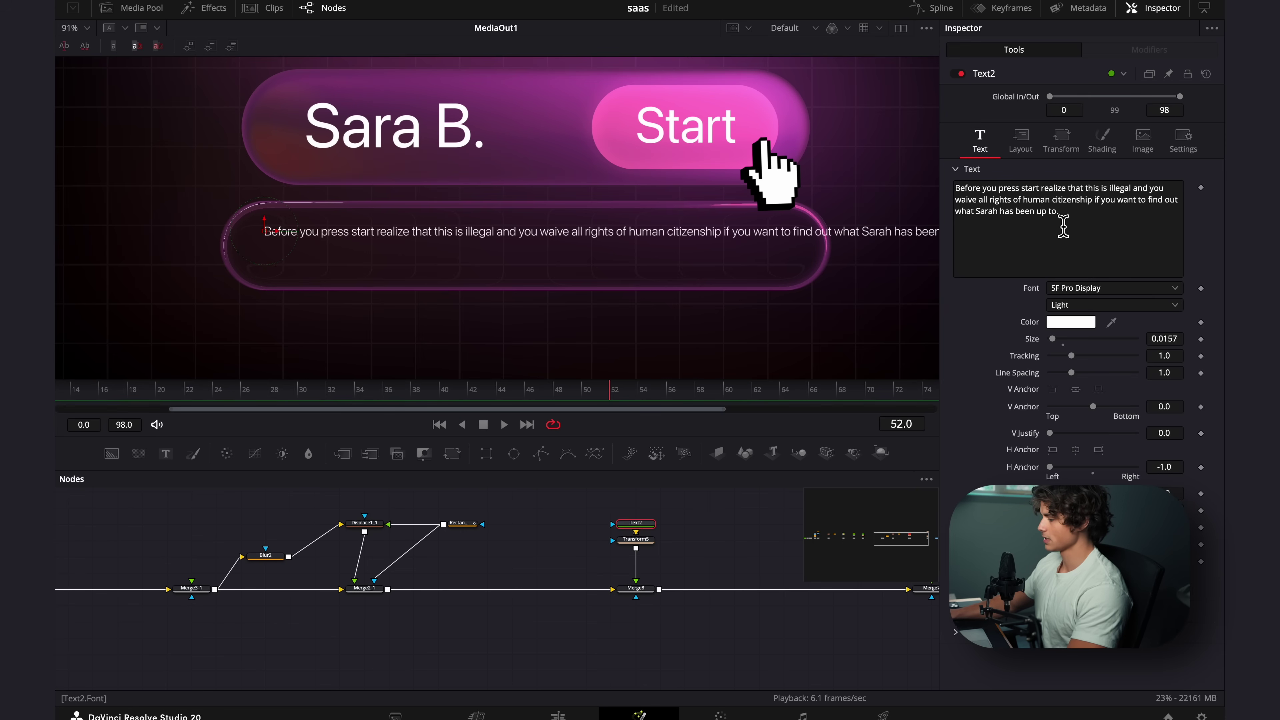
{"action": "left_click", "coordinate": [1149, 206]}
{"action": "key", "text": "Return"}
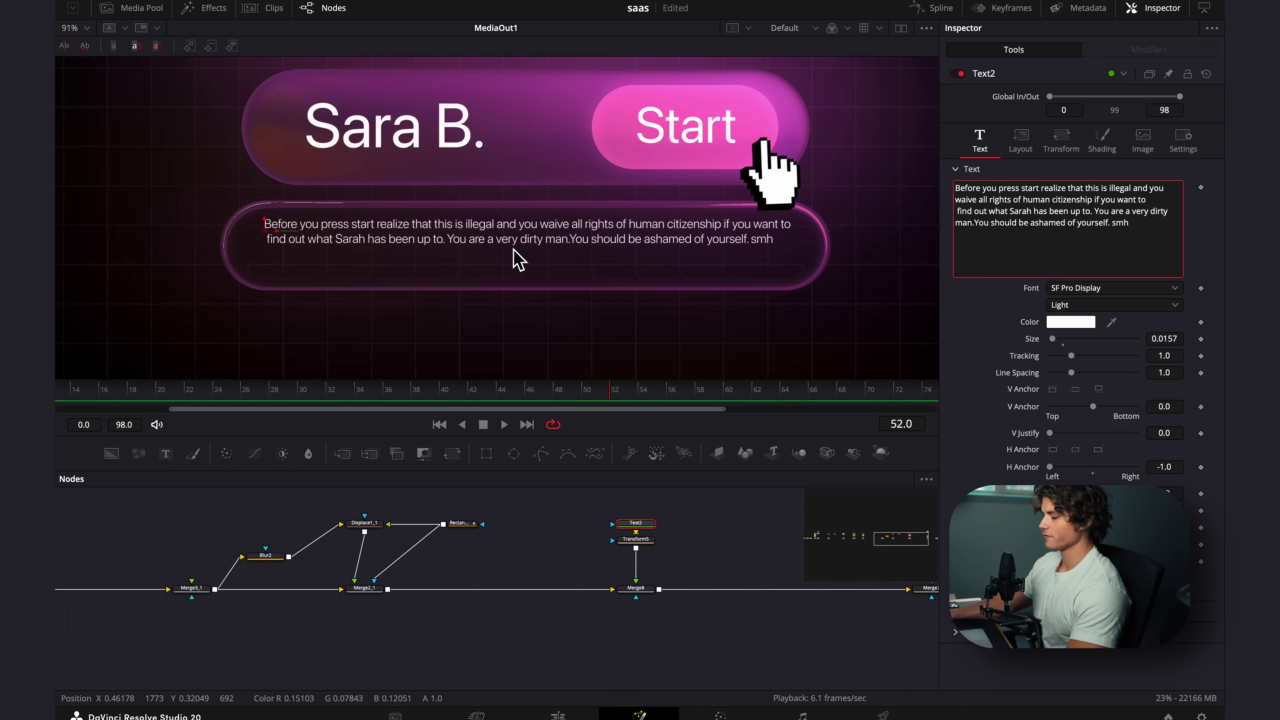
{"action": "key", "text": "ctrl+s"}
{"action": "left_click", "coordinate": [636, 539]}
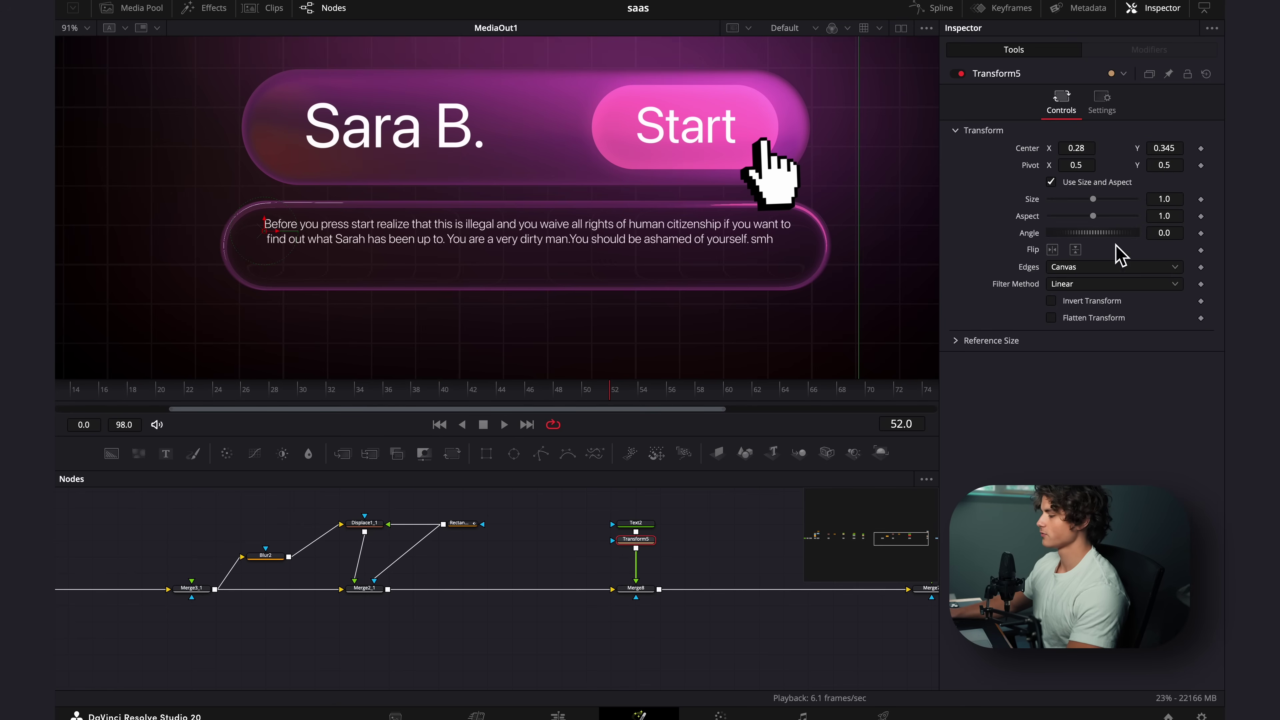
{"action": "left_click_drag", "start_coordinate": [1164, 148], "coordinate": [1155, 148]}
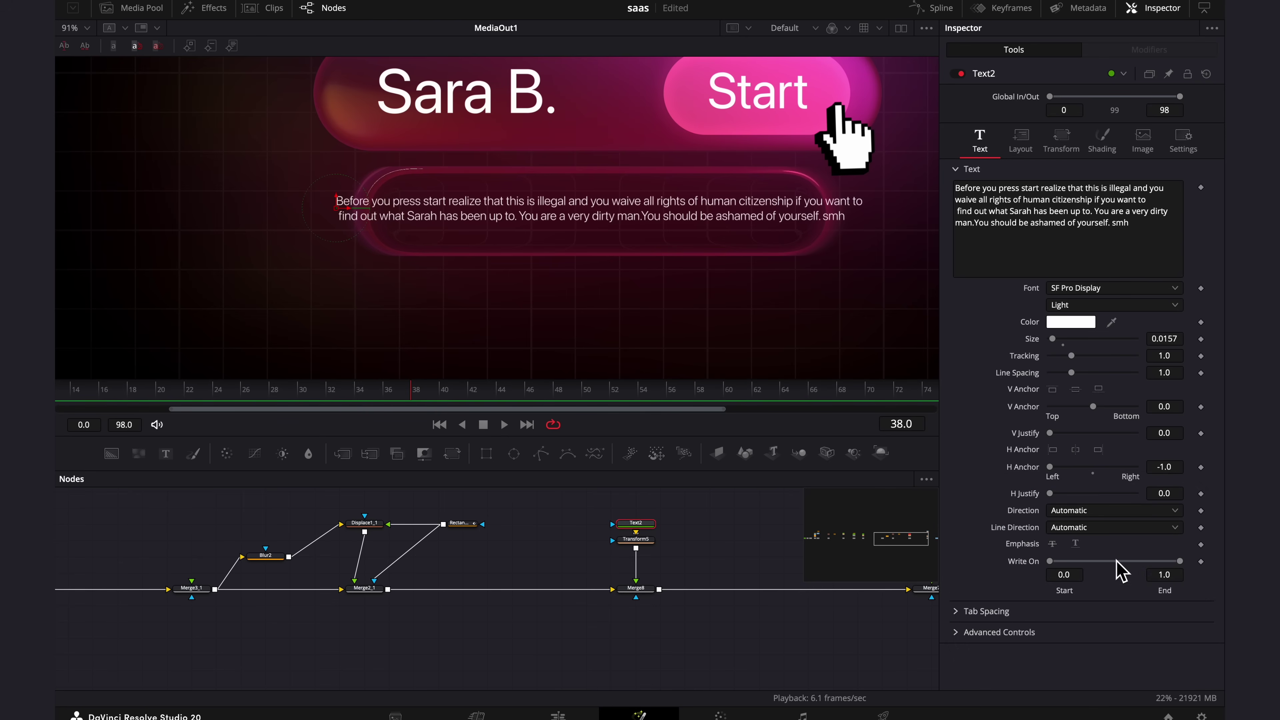
Keyframe Text2's Write On end from 0 at frame 38 to 1.0 at frame 80 and preview the write-on animation
{"action": "left_click", "coordinate": [1204, 565]}
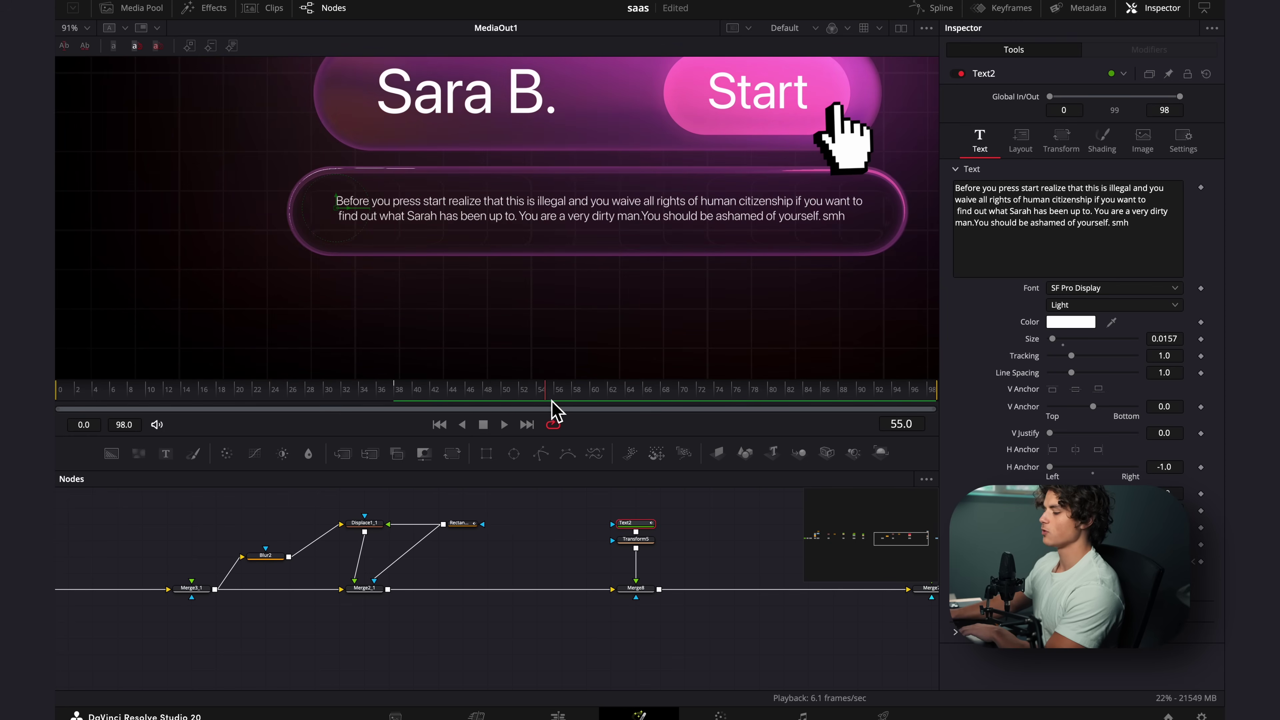
{"action": "left_click_drag", "start_coordinate": [549, 398], "coordinate": [773, 402]}
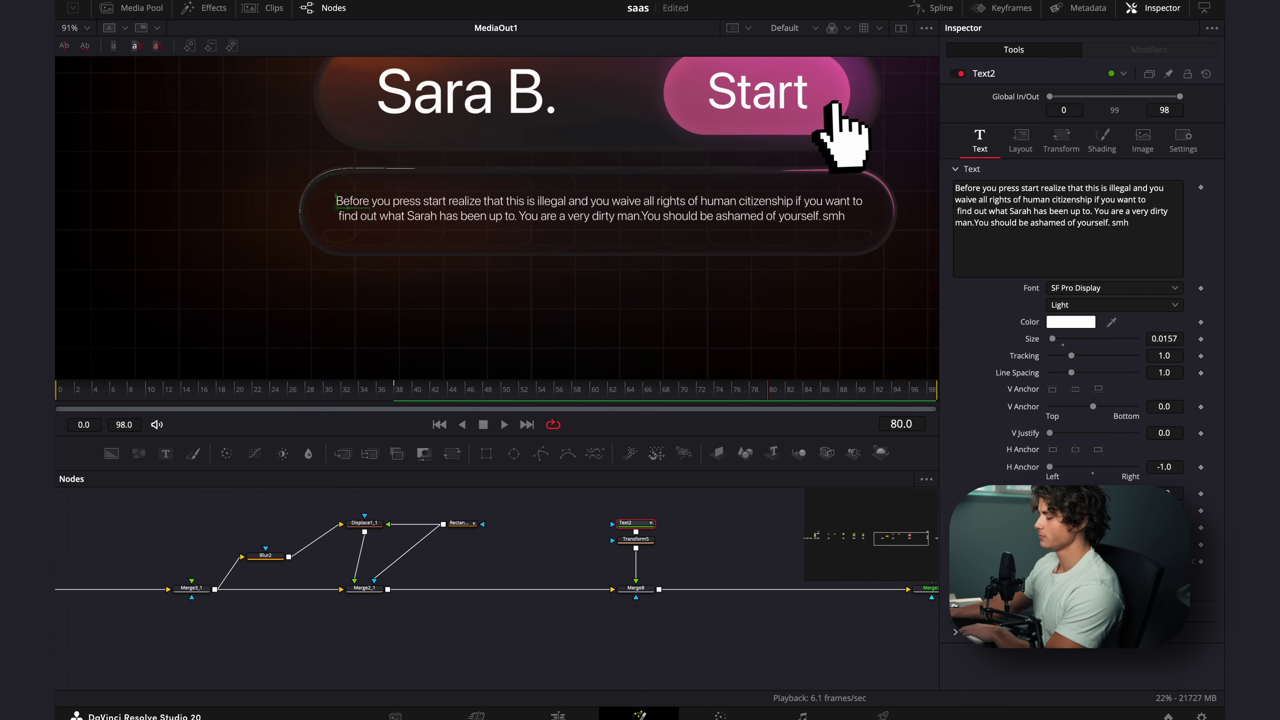
{"action": "left_click", "coordinate": [1201, 561]}
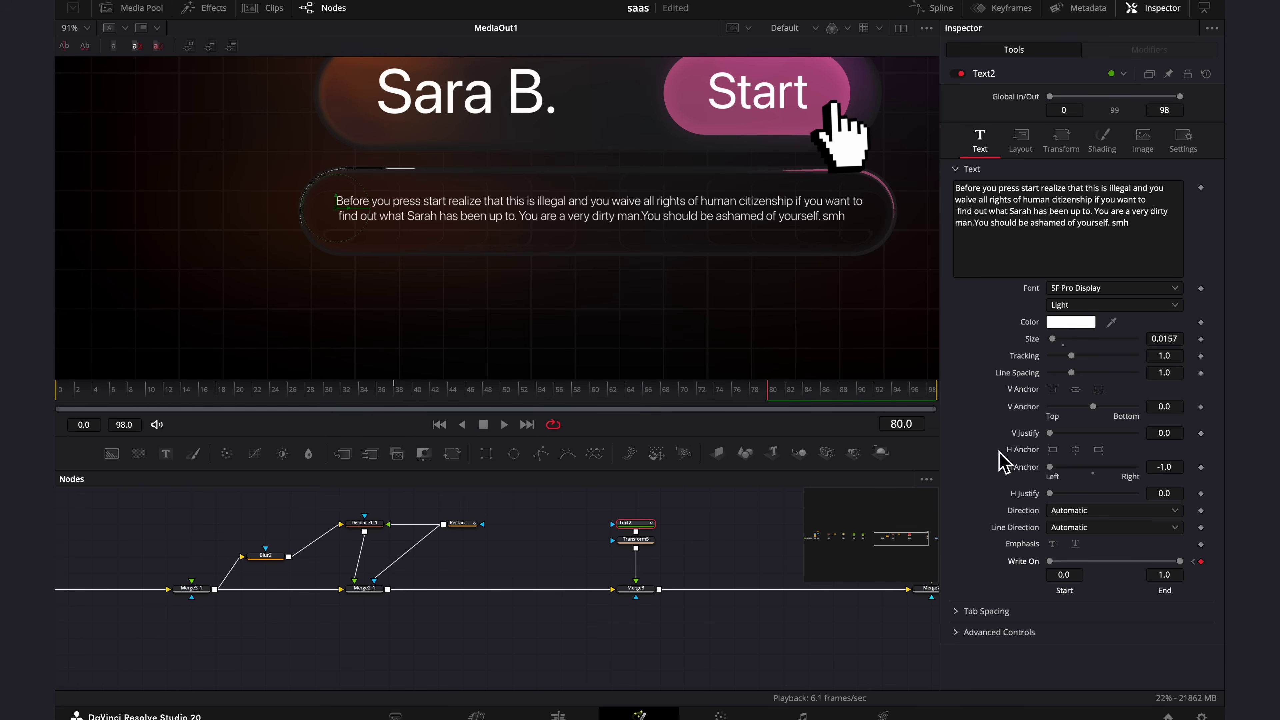
{"action": "left_click_drag", "start_coordinate": [736, 411], "coordinate": [403, 398]}
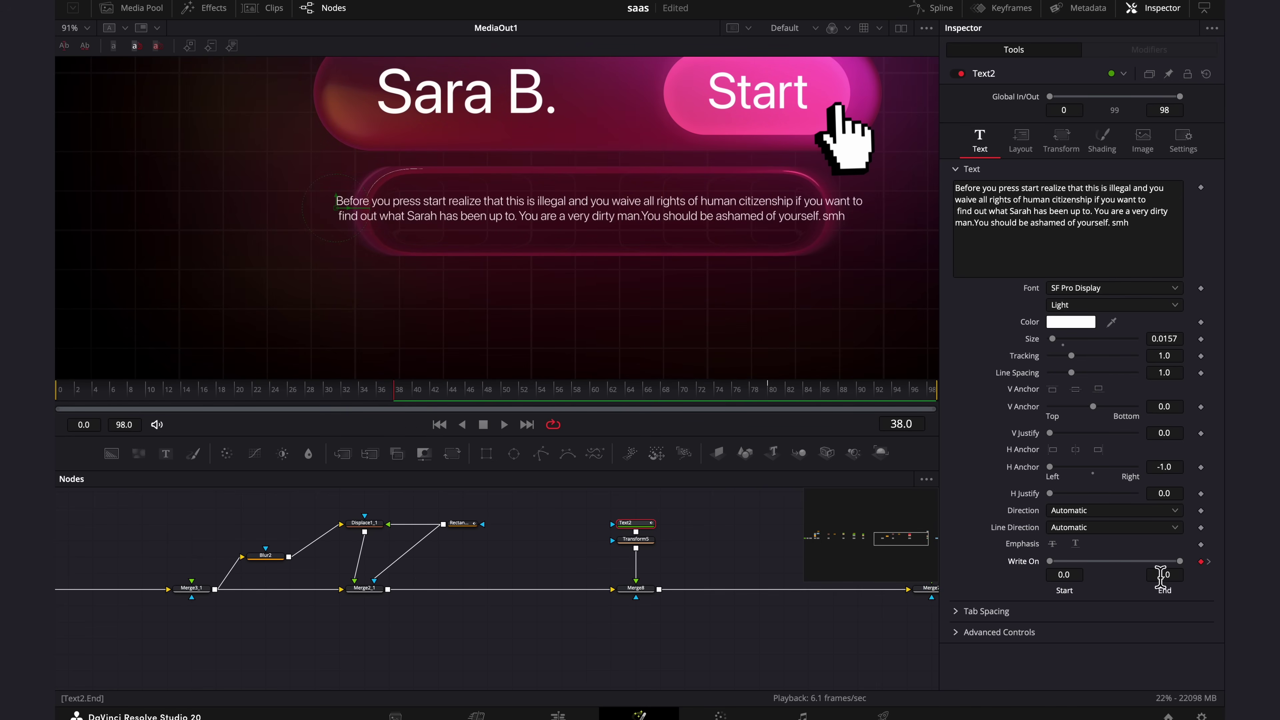
{"action": "left_click_drag", "start_coordinate": [1174, 575], "coordinate": [1052, 581]}
{"action": "left_click_drag", "start_coordinate": [379, 385], "coordinate": [856, 418]}
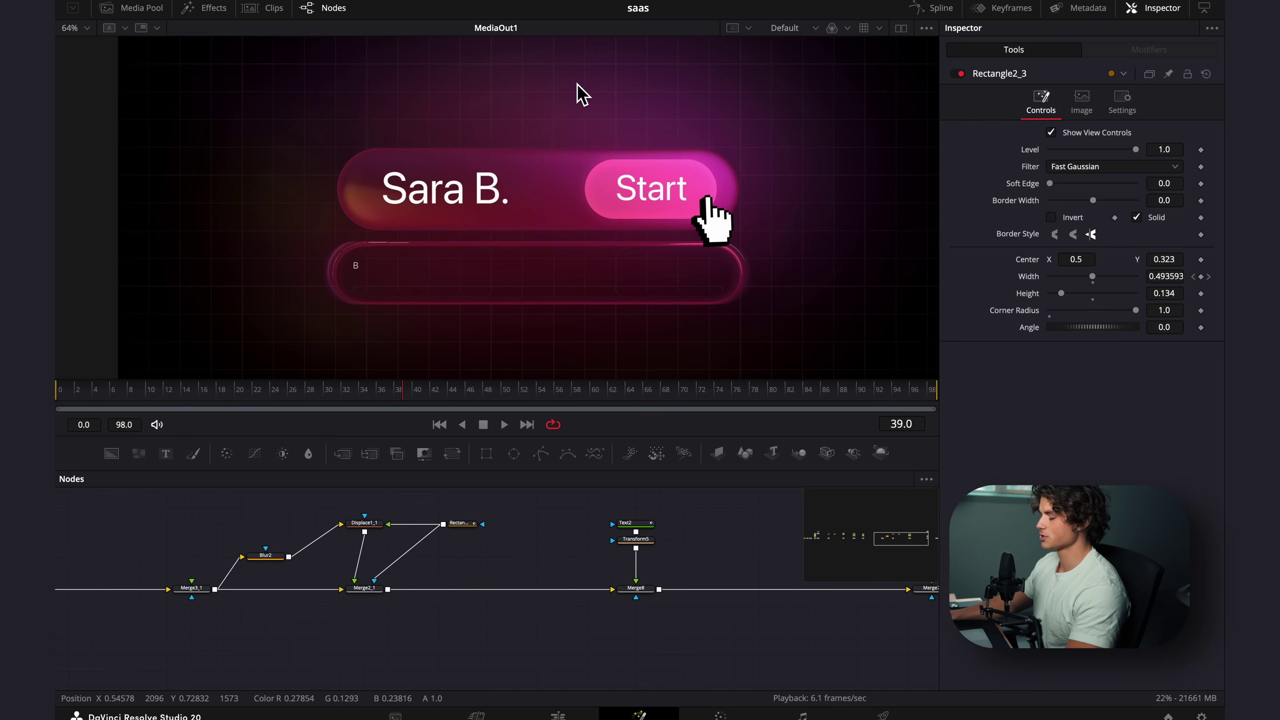
Insert another Merge node directly after Merge8 in the main node chain
{"action": "scroll", "coordinate": [571, 542], "scroll_direction": "right", "scroll_amount": 4}
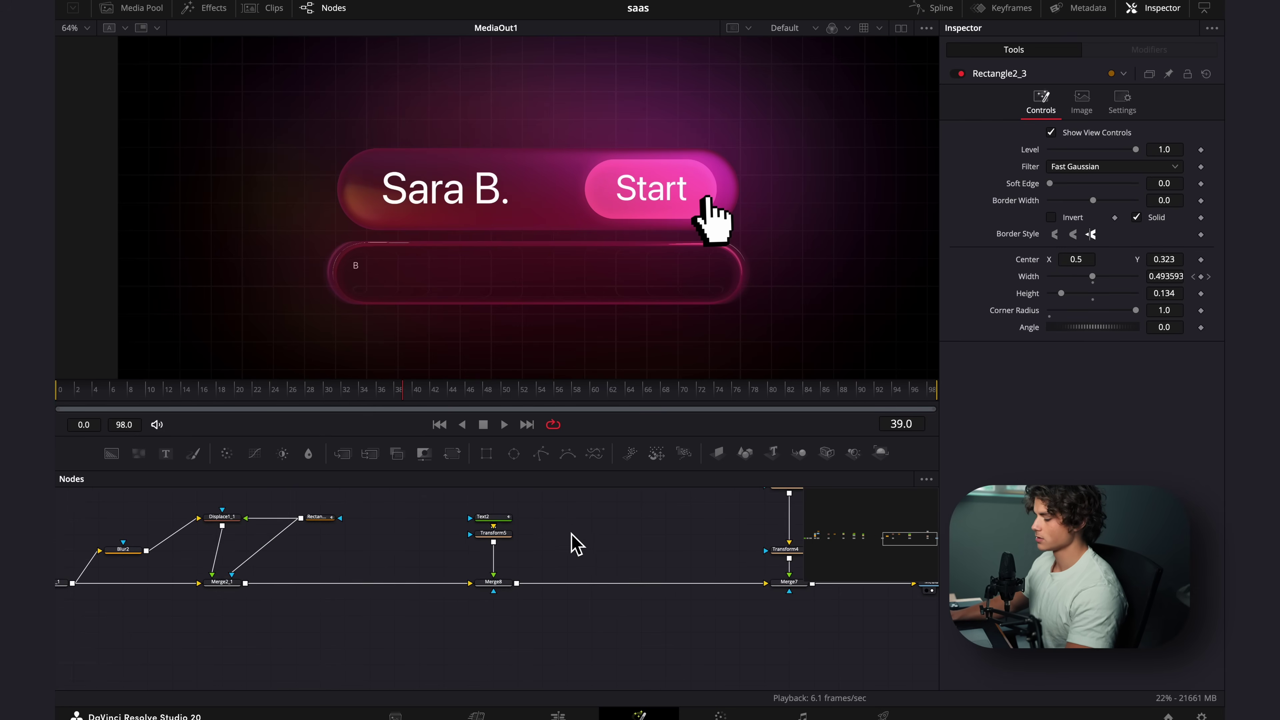
{"action": "left_click", "coordinate": [493, 584]}
{"action": "key", "text": "shift+space"}
{"action": "type", "text": "mer"}
{"action": "key", "text": "Return"}
{"action": "left_click_drag", "start_coordinate": [543, 592], "coordinate": [592, 588]}
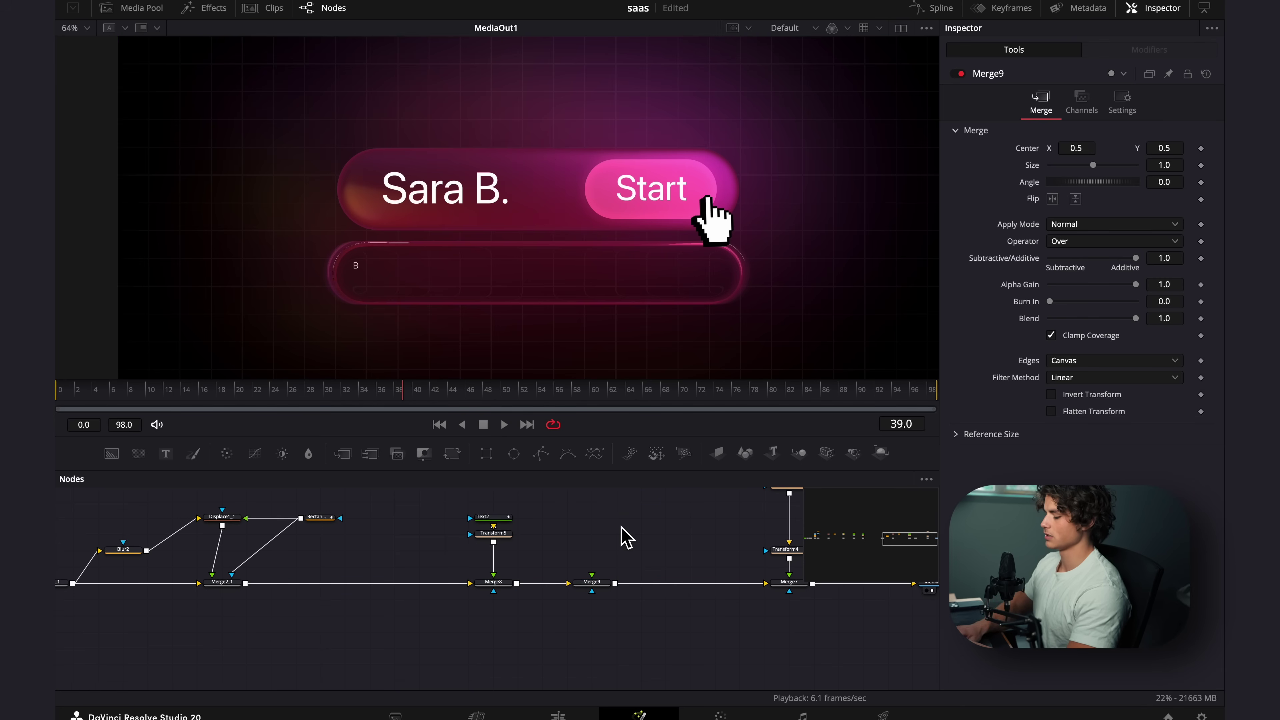
Add the pjt_FallDown_ta animated text preset and connect it as the foreground of Merge9
{"action": "key", "text": "shift+space"}
{"action": "type", "text": "pjt"}
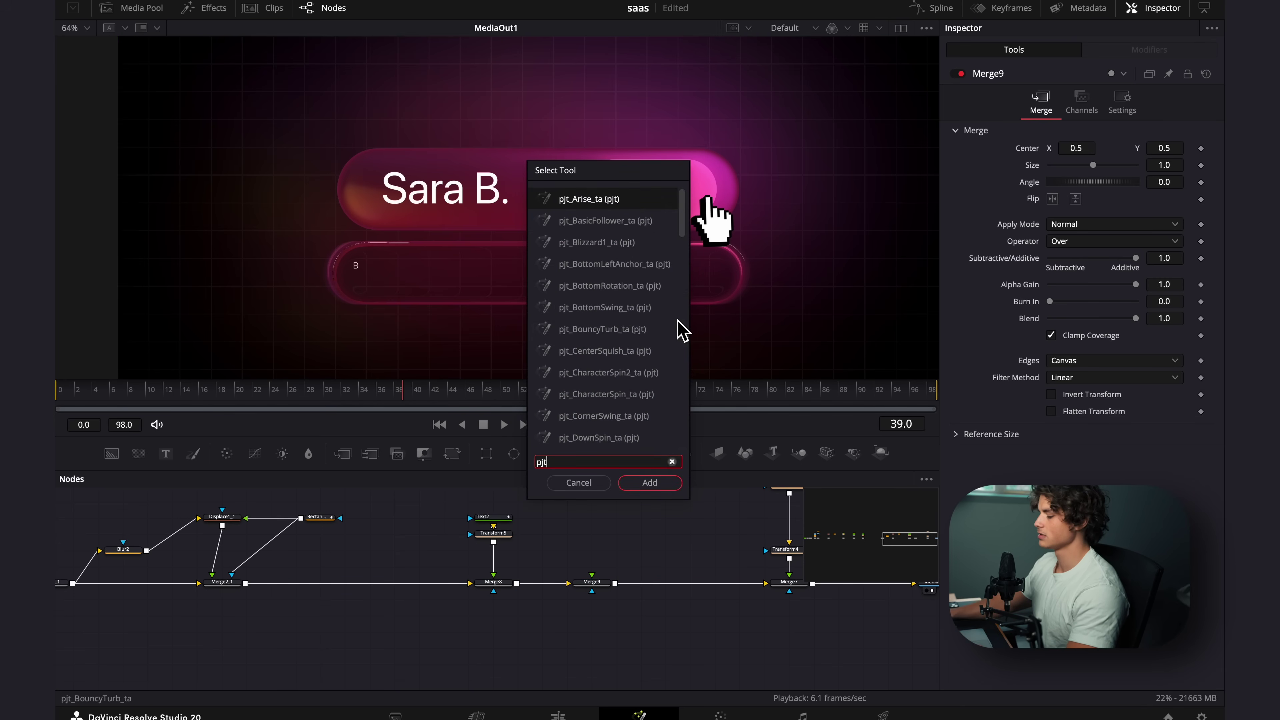
{"action": "left_click", "coordinate": [601, 244]}
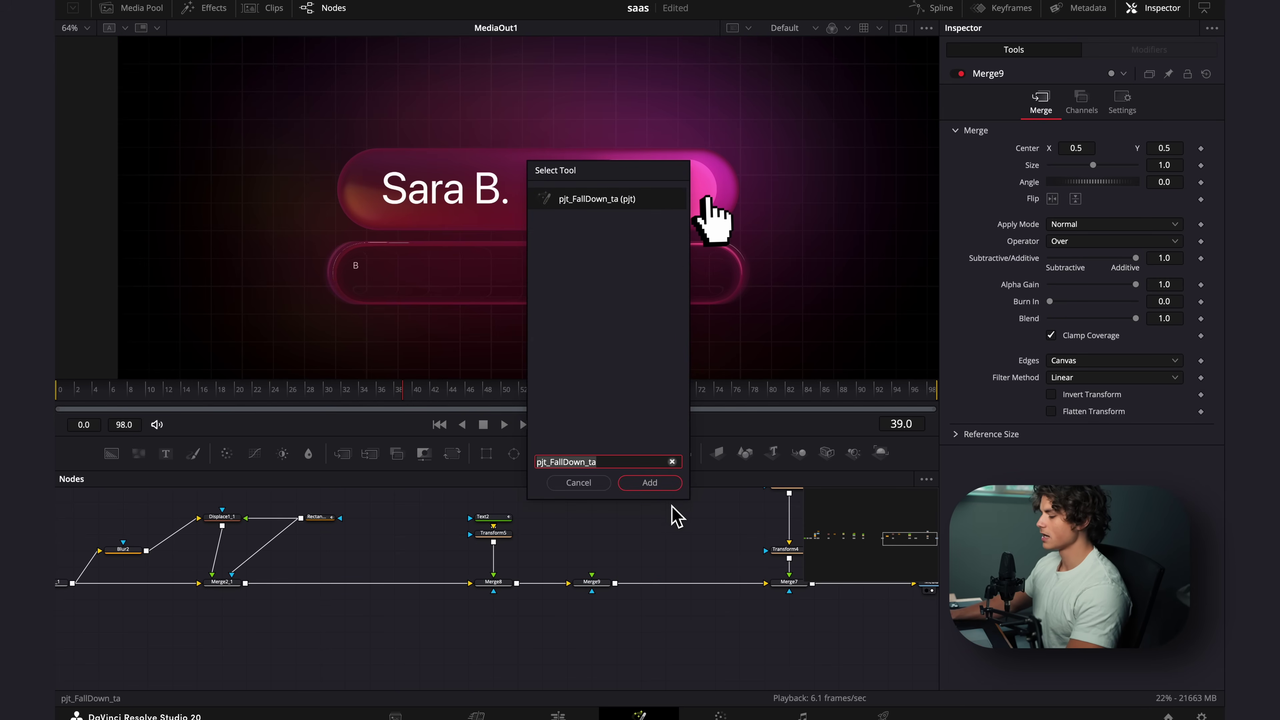
{"action": "left_click", "coordinate": [649, 483]}
{"action": "left_click_drag", "start_coordinate": [614, 518], "coordinate": [592, 581]}
Insert a Transform node after the Text1_2 title and raise the title above the first pill with center Y 0.714
{"action": "key", "text": "shift+space"}
{"action": "type", "text": "transform"}
{"action": "key", "text": "Return"}
{"action": "left_click_drag", "start_coordinate": [1180, 155], "coordinate": [1225, 156]}
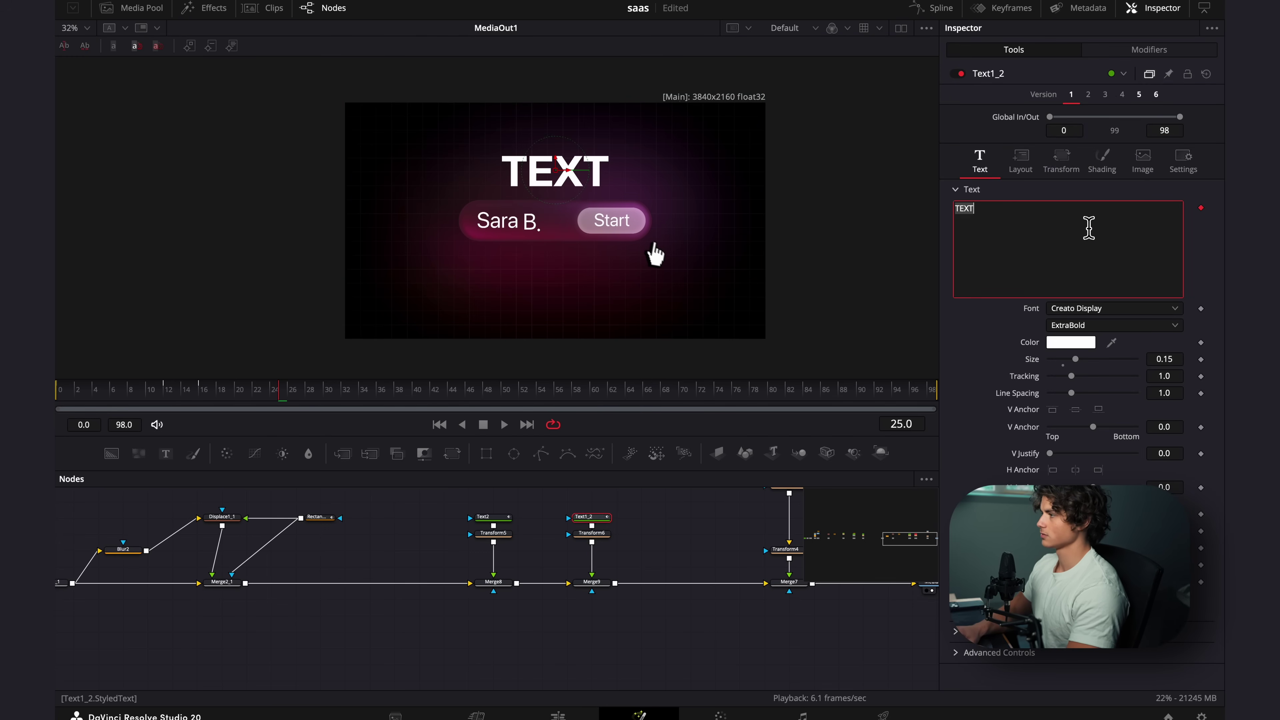
Change the title to "trackher.com" in SF Pro Display Thin and scale it with Transform6 to size 0.41, center Y 0.687
{"action": "type", "text": "trackher"}
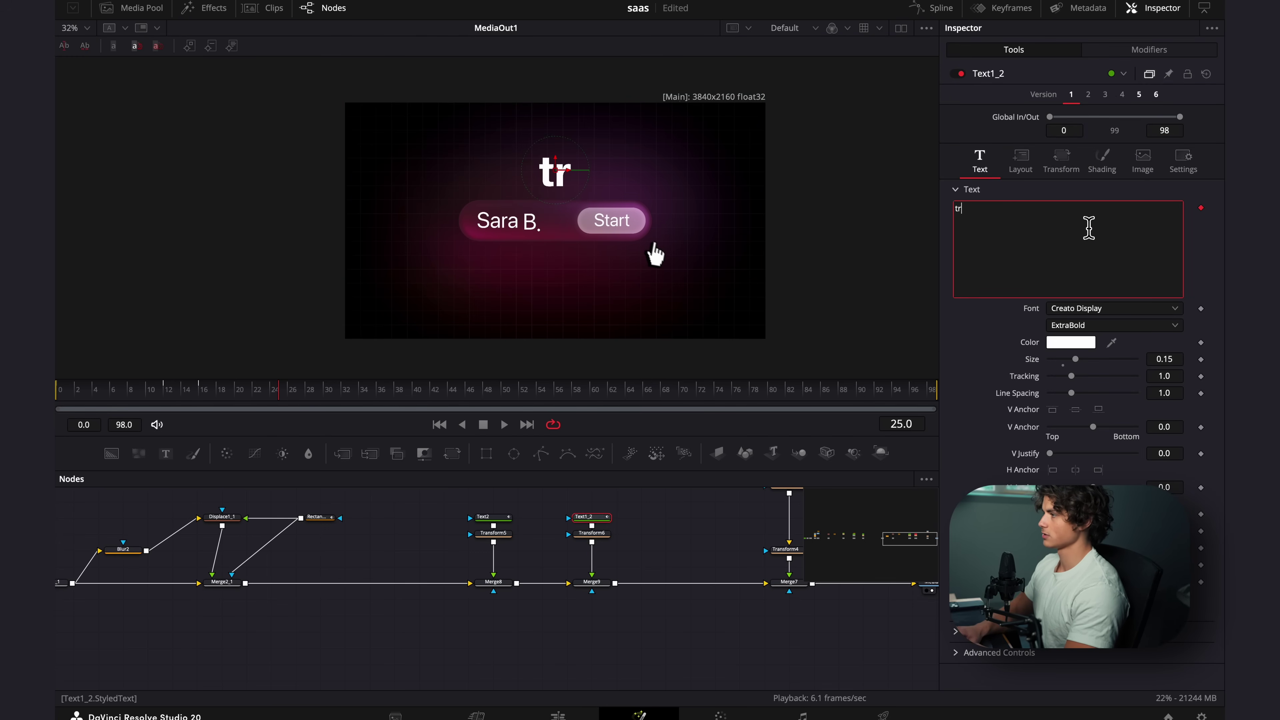
{"action": "type", "text": ".com"}
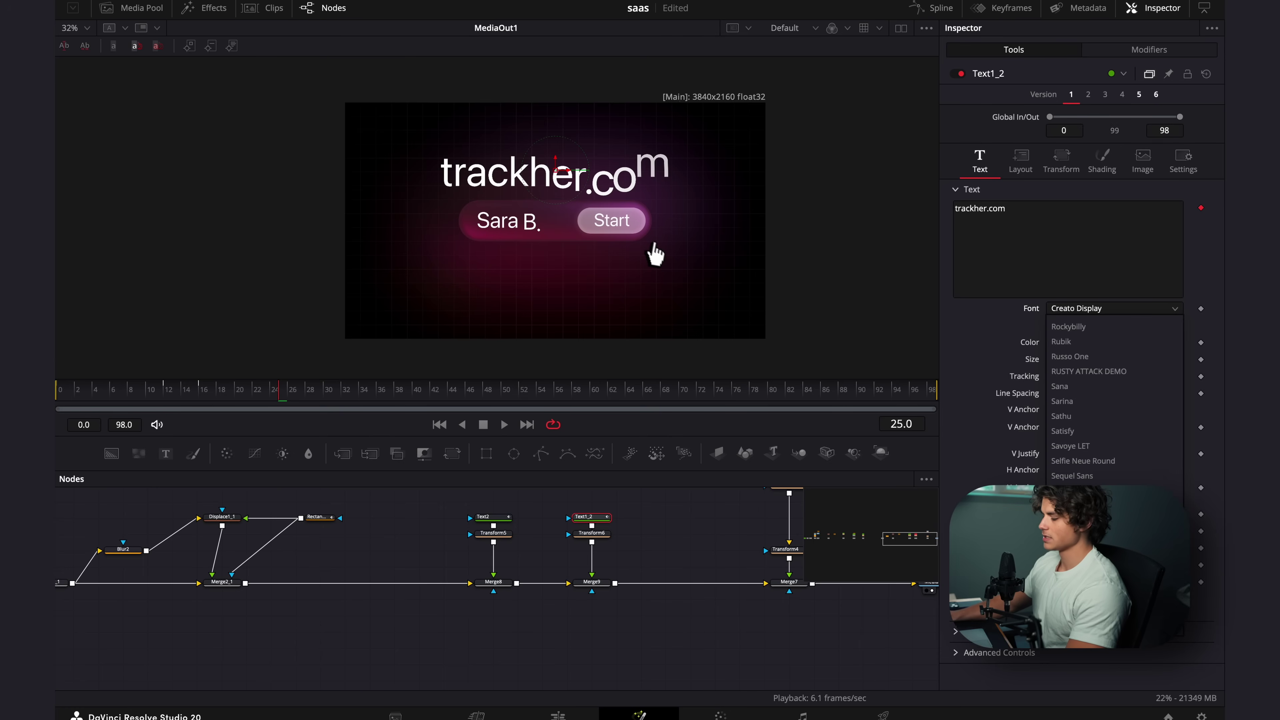
{"action": "left_click", "coordinate": [1076, 505]}
{"action": "left_click", "coordinate": [1074, 329]}
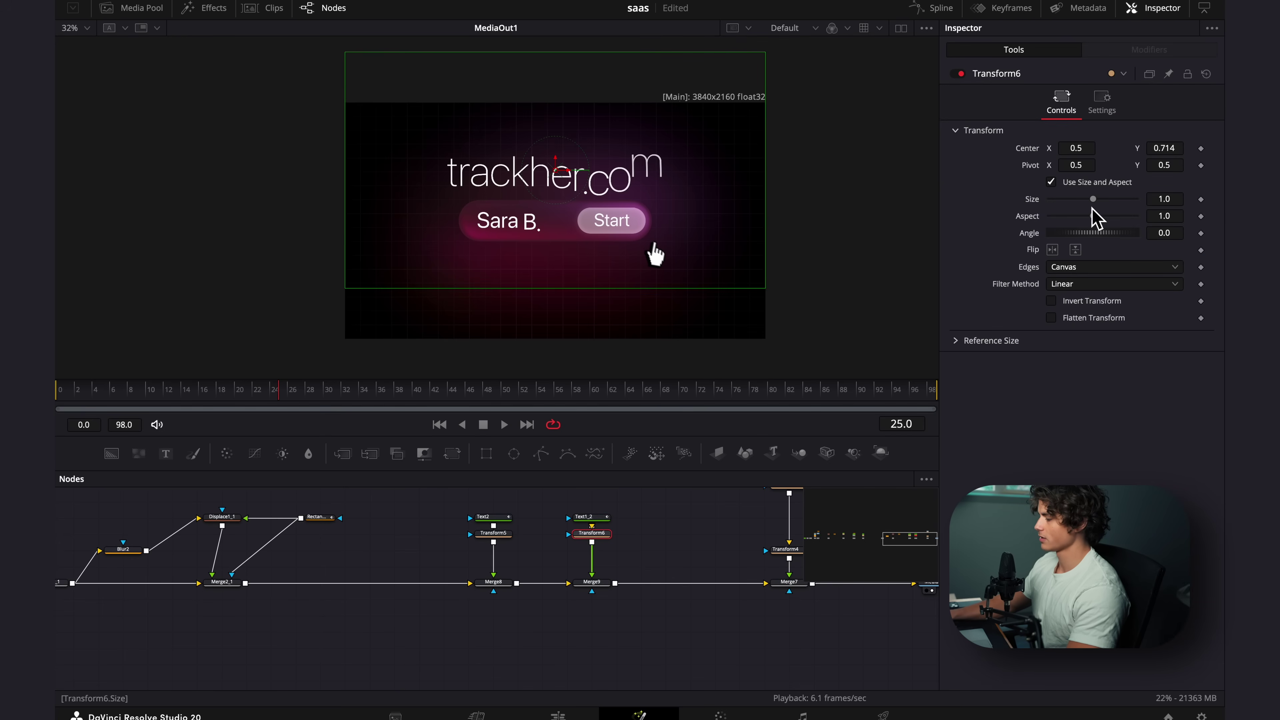
{"action": "left_click_drag", "start_coordinate": [1092, 202], "coordinate": [1068, 209]}
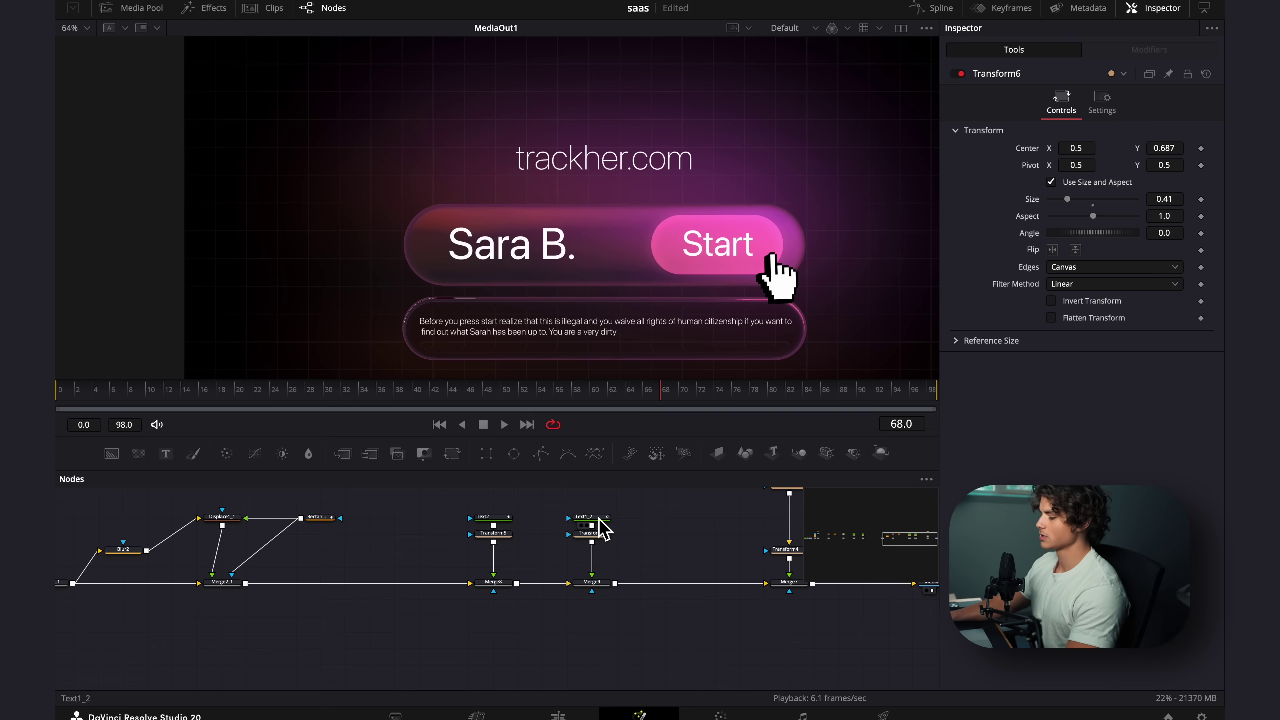
Give the title a gradient fill with a dark gray first stop at 0.156862 RGB and the white stop at position 0.606965
{"action": "left_click", "coordinate": [600, 518]}
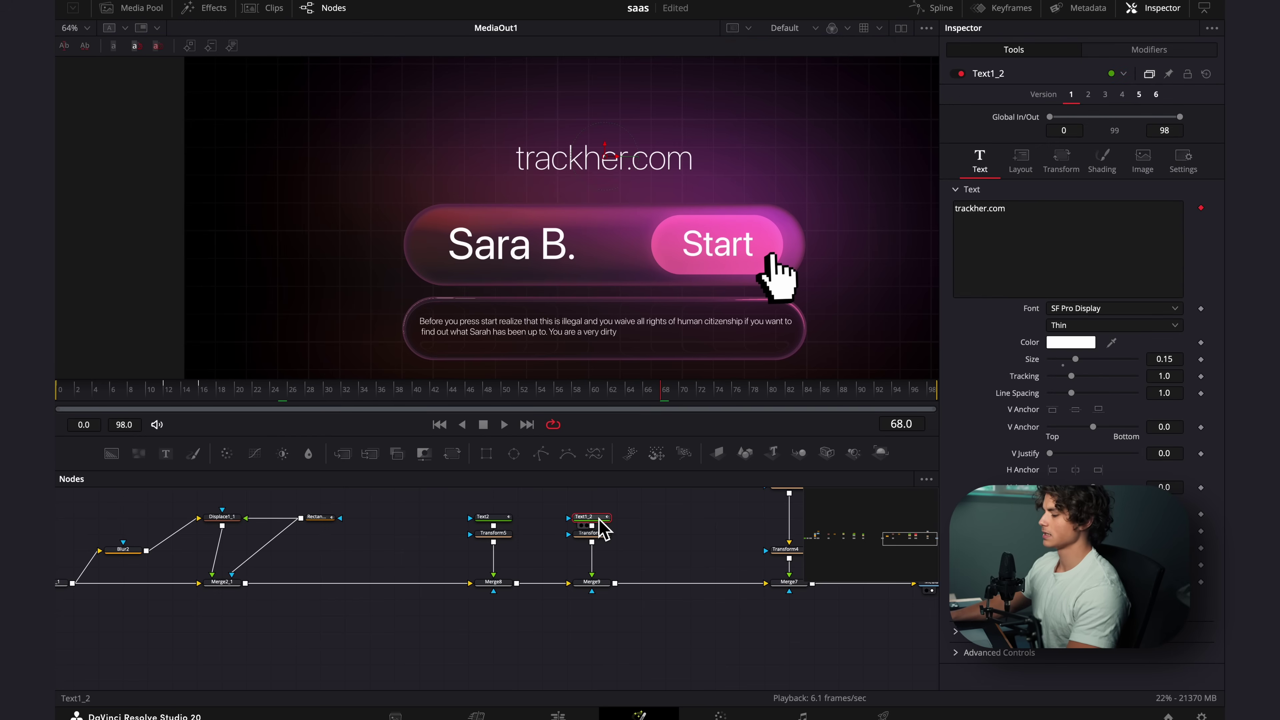
{"action": "left_click", "coordinate": [1111, 166]}
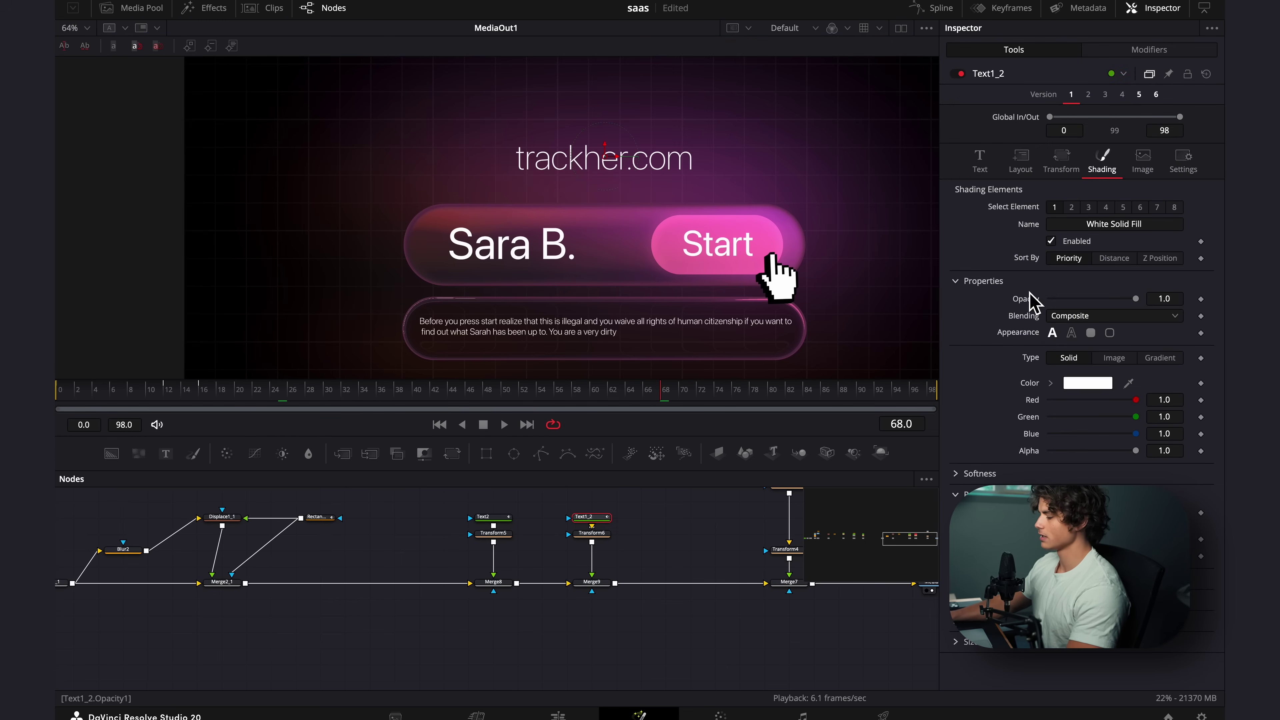
{"action": "left_click", "coordinate": [1160, 357]}
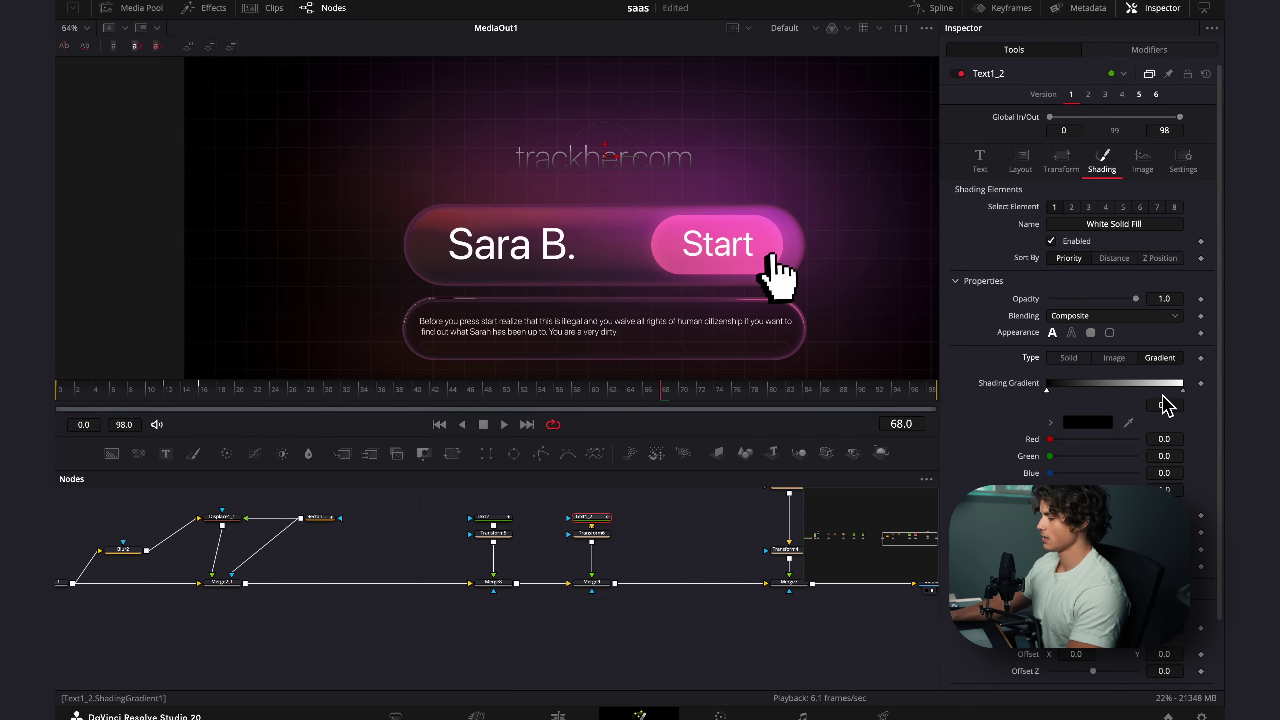
{"action": "left_click", "coordinate": [1084, 421]}
{"action": "left_click_drag", "start_coordinate": [959, 360], "coordinate": [950, 360]}
{"action": "key", "text": "Return"}
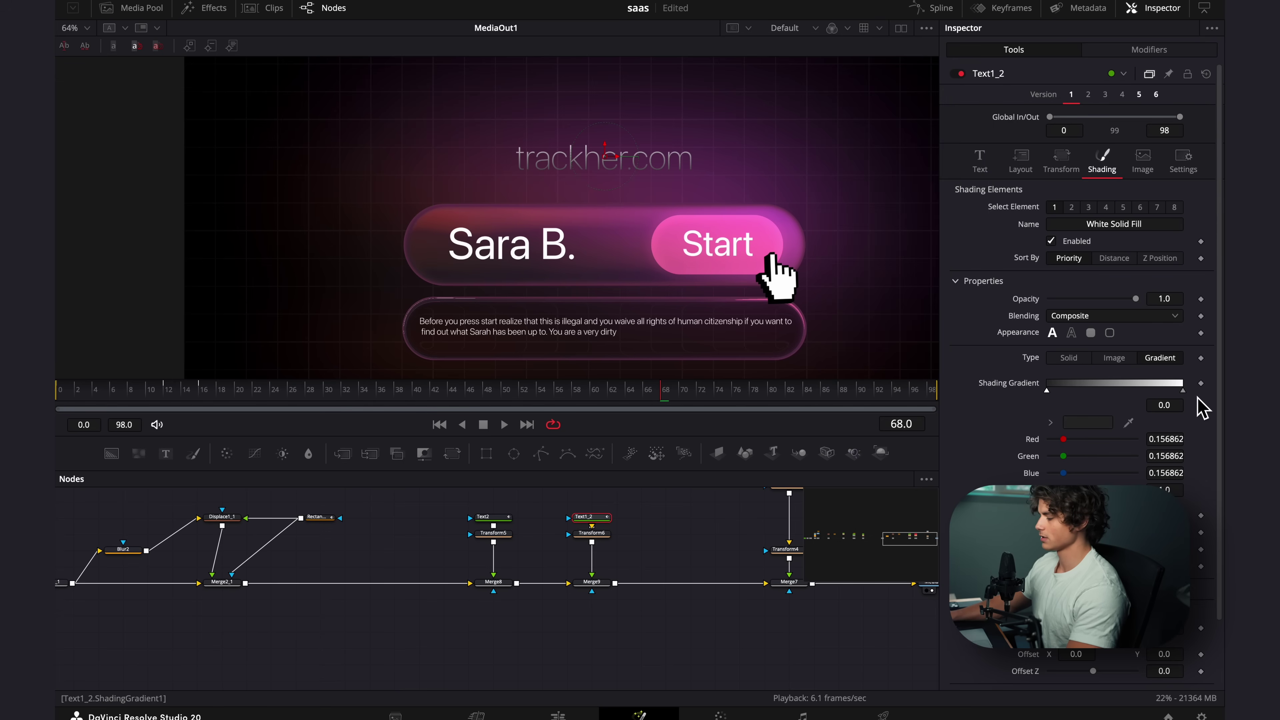
{"action": "left_click_drag", "start_coordinate": [1182, 391], "coordinate": [1136, 401]}
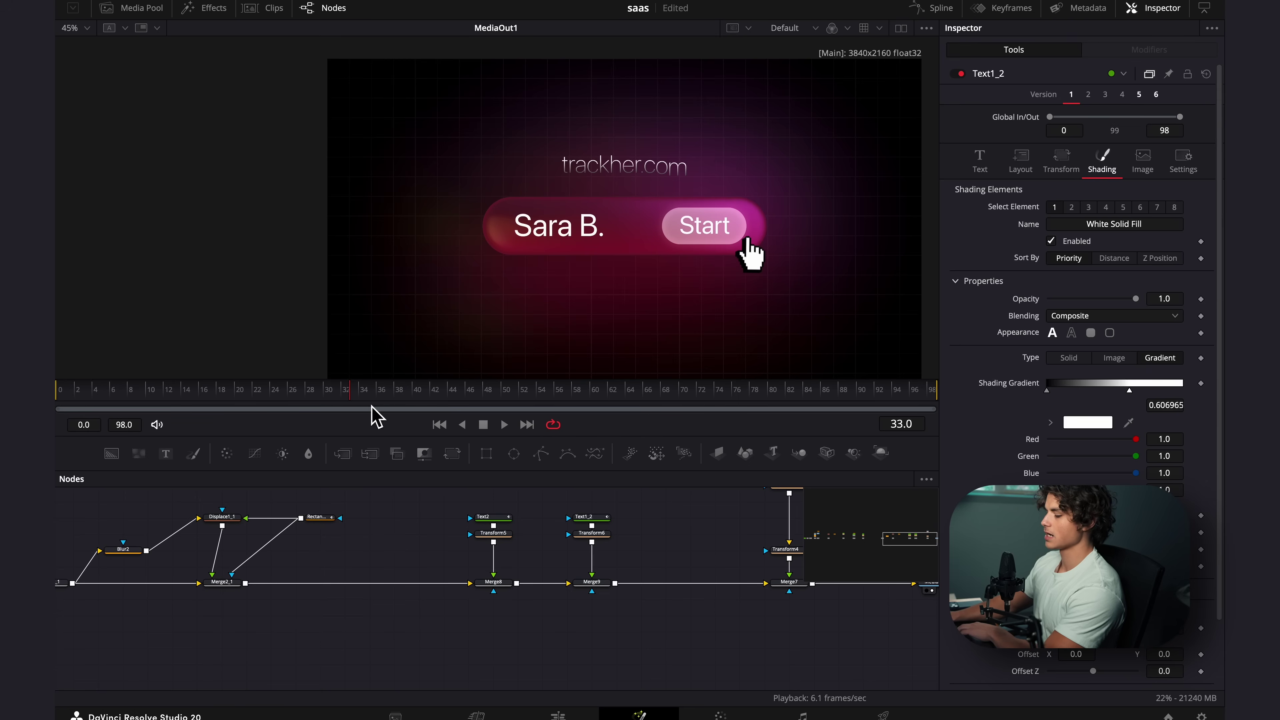
Shift the Text1_2 title's fall-down animation keyframes so the text starts animating around frame 33, and preview up to frame 67
{"action": "left_click", "coordinate": [593, 519]}
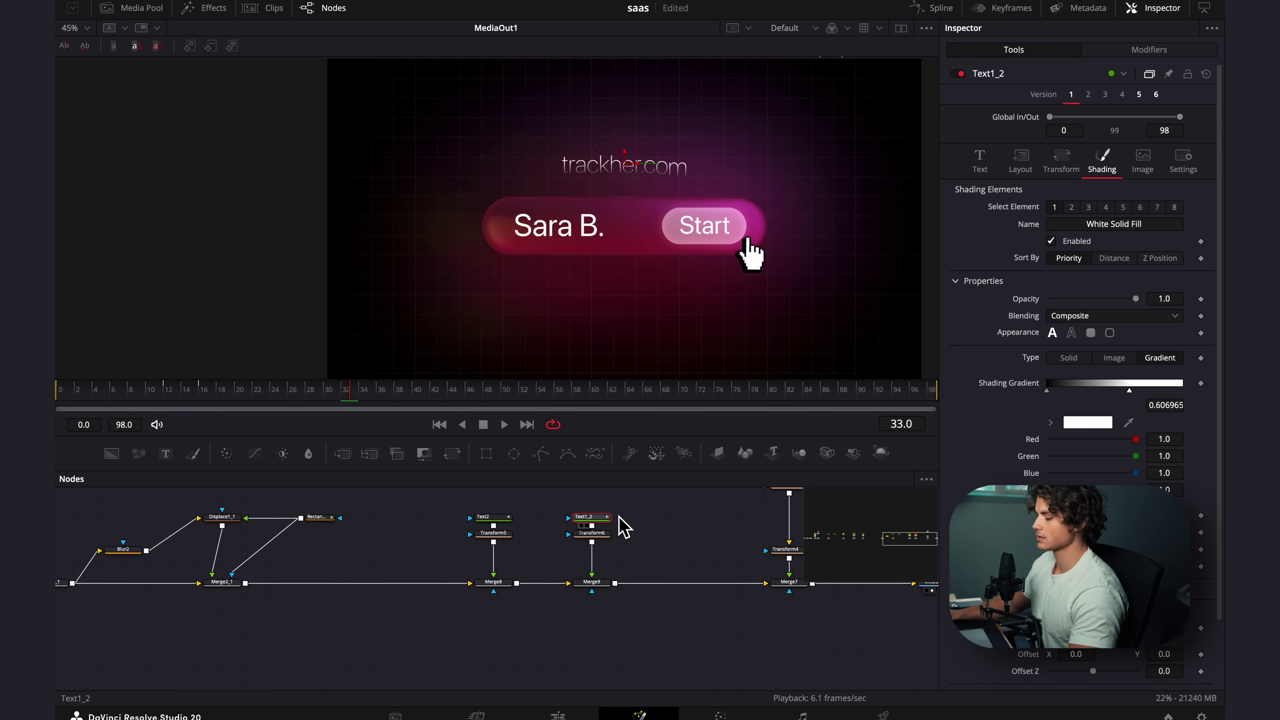
{"action": "left_click", "coordinate": [938, 9]}
{"action": "left_click_drag", "start_coordinate": [789, 518], "coordinate": [513, 611]}
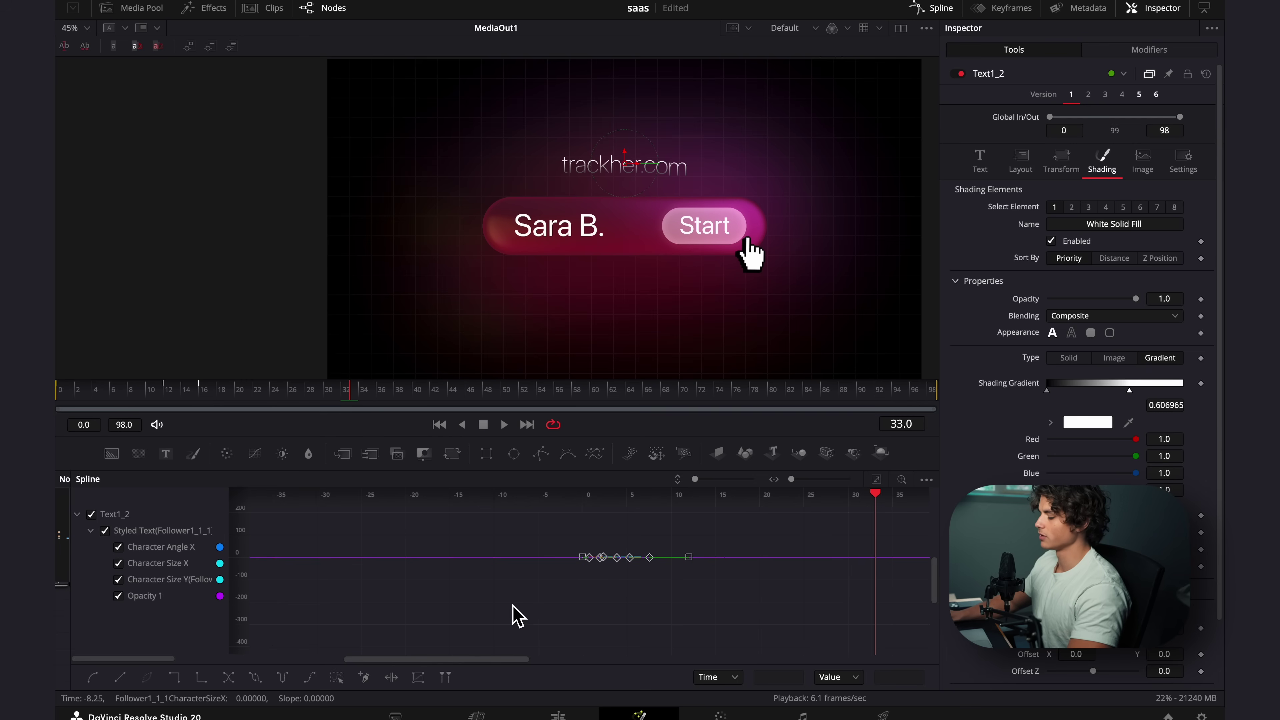
{"action": "scroll", "coordinate": [572, 598], "scroll_direction": "up", "scroll_amount": 3}
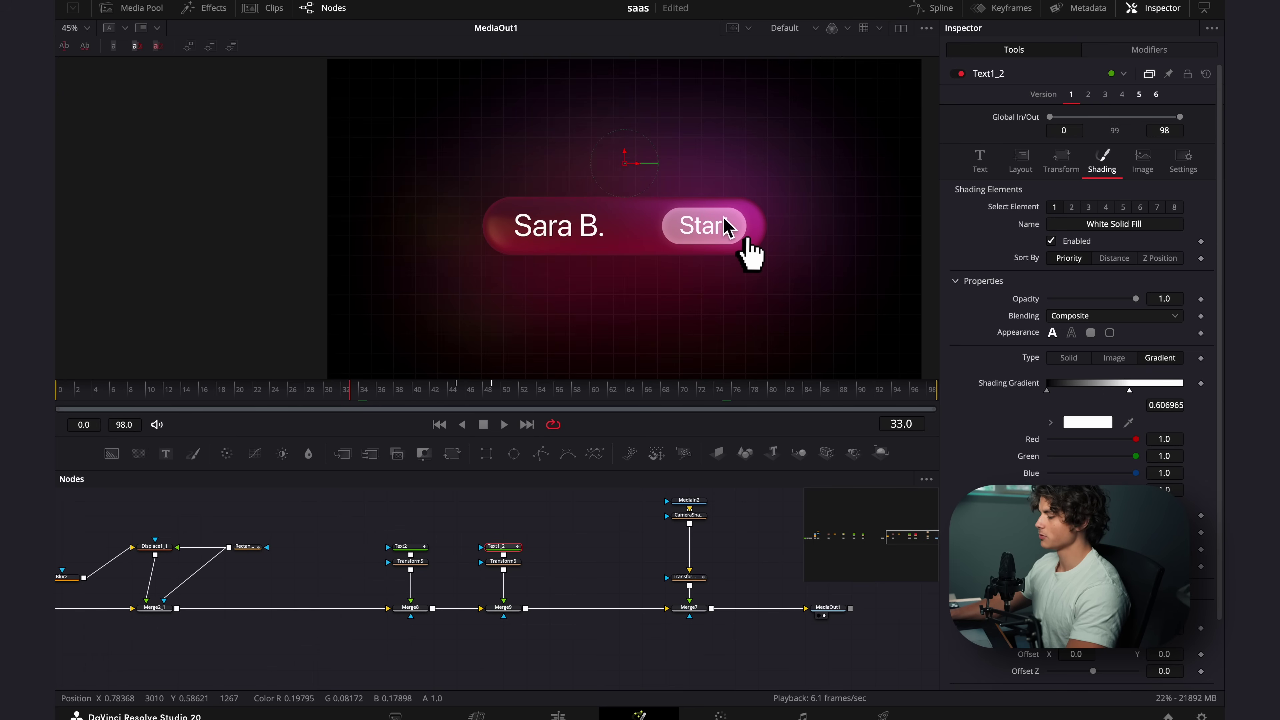
{"action": "left_click_drag", "start_coordinate": [375, 403], "coordinate": [655, 414]}
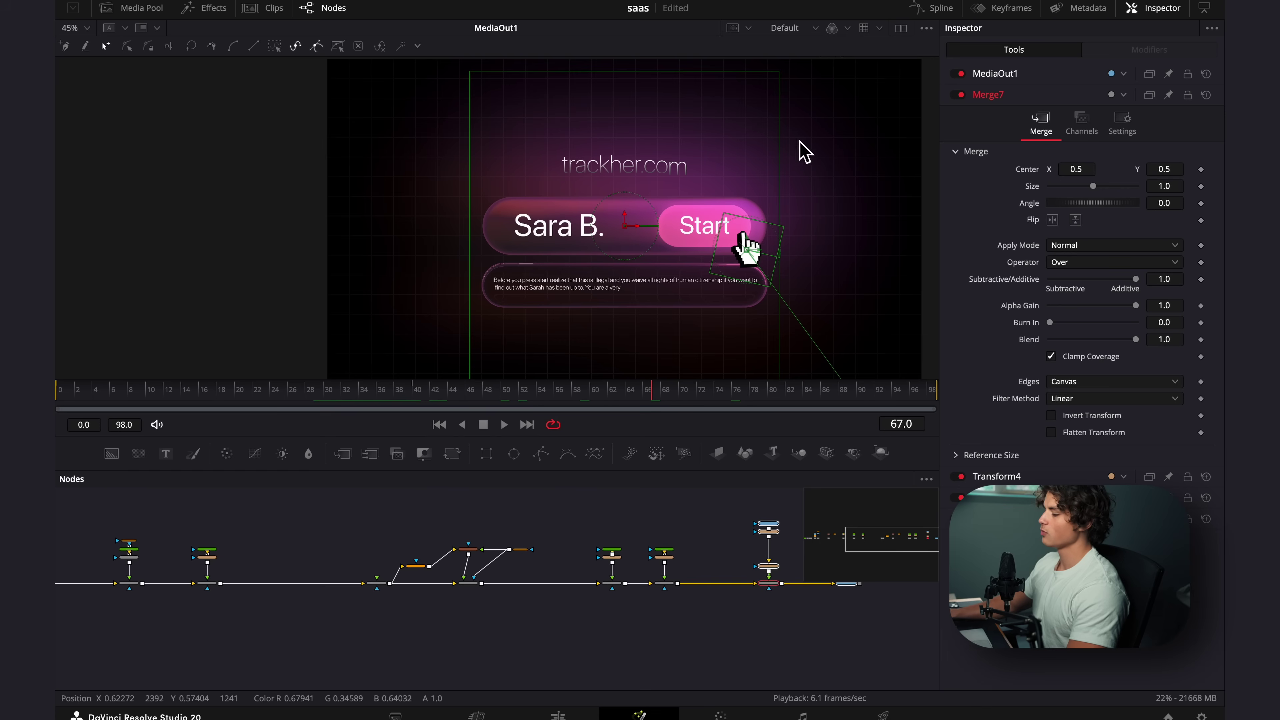
Spread out the node tree by shifting the downstream nodes to open a gap between Merge1 and Merge3
{"action": "left_click_drag", "start_coordinate": [295, 530], "coordinate": [433, 529]}
{"action": "left_click_drag", "start_coordinate": [257, 525], "coordinate": [481, 552]}
{"action": "left_click_drag", "start_coordinate": [254, 531], "coordinate": [520, 543]}
{"action": "scroll", "coordinate": [367, 564], "scroll_direction": "up", "scroll_amount": 5}
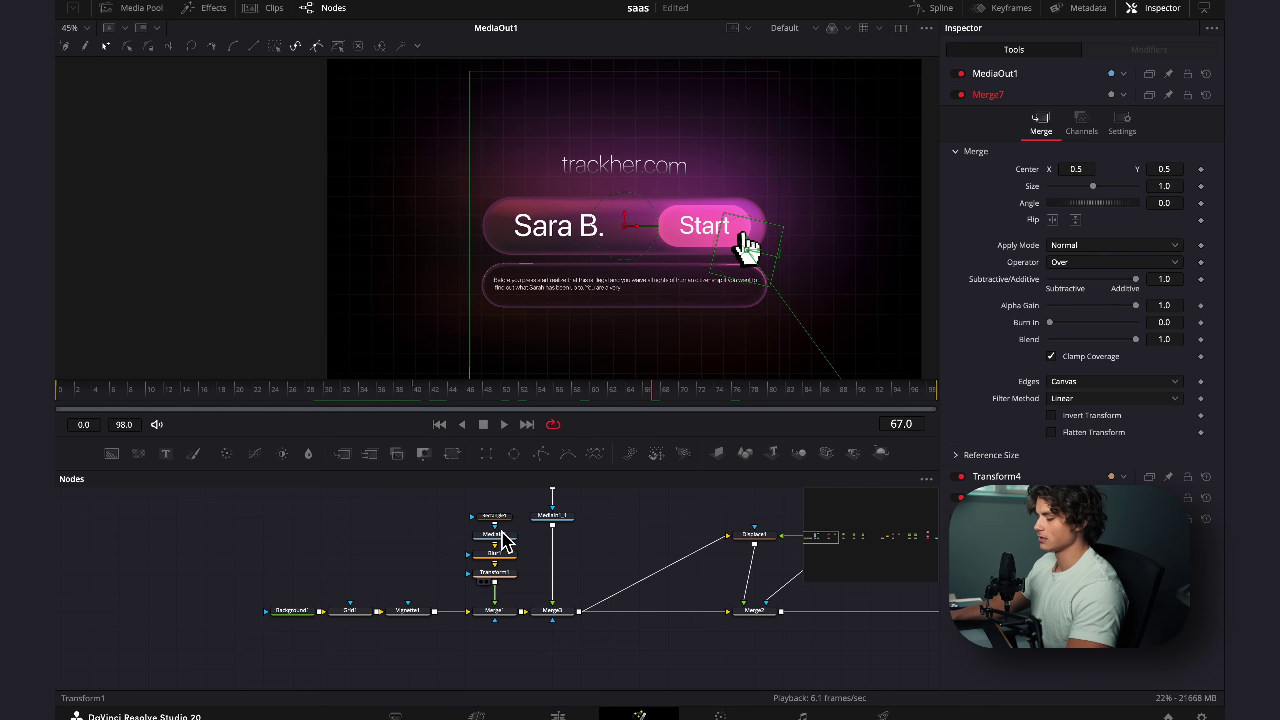
{"action": "left_click_drag", "start_coordinate": [224, 499], "coordinate": [511, 652]}
{"action": "scroll", "coordinate": [517, 665], "scroll_direction": "down", "scroll_amount": 3}
{"action": "left_click_drag", "start_coordinate": [334, 626], "coordinate": [174, 626]}
{"action": "left_click_drag", "start_coordinate": [238, 569], "coordinate": [560, 580]}
Duplicate the second pill's Merge3_1, Blur2, Displace1_1, Rectangle2_3 and Merge2_1 nodes and insert the copy between Merge1 and Merge3
{"action": "left_click_drag", "start_coordinate": [696, 521], "coordinate": [408, 673]}
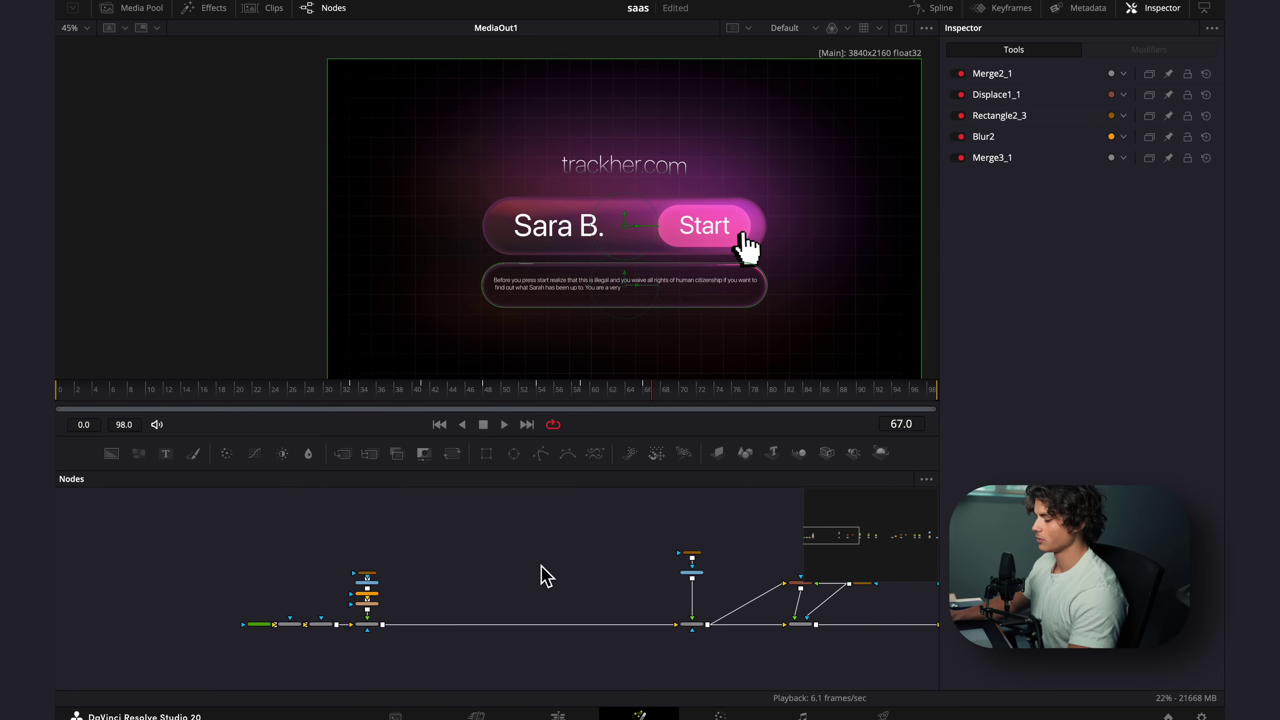
{"action": "left_click", "coordinate": [541, 563]}
{"action": "key", "text": "super+v"}
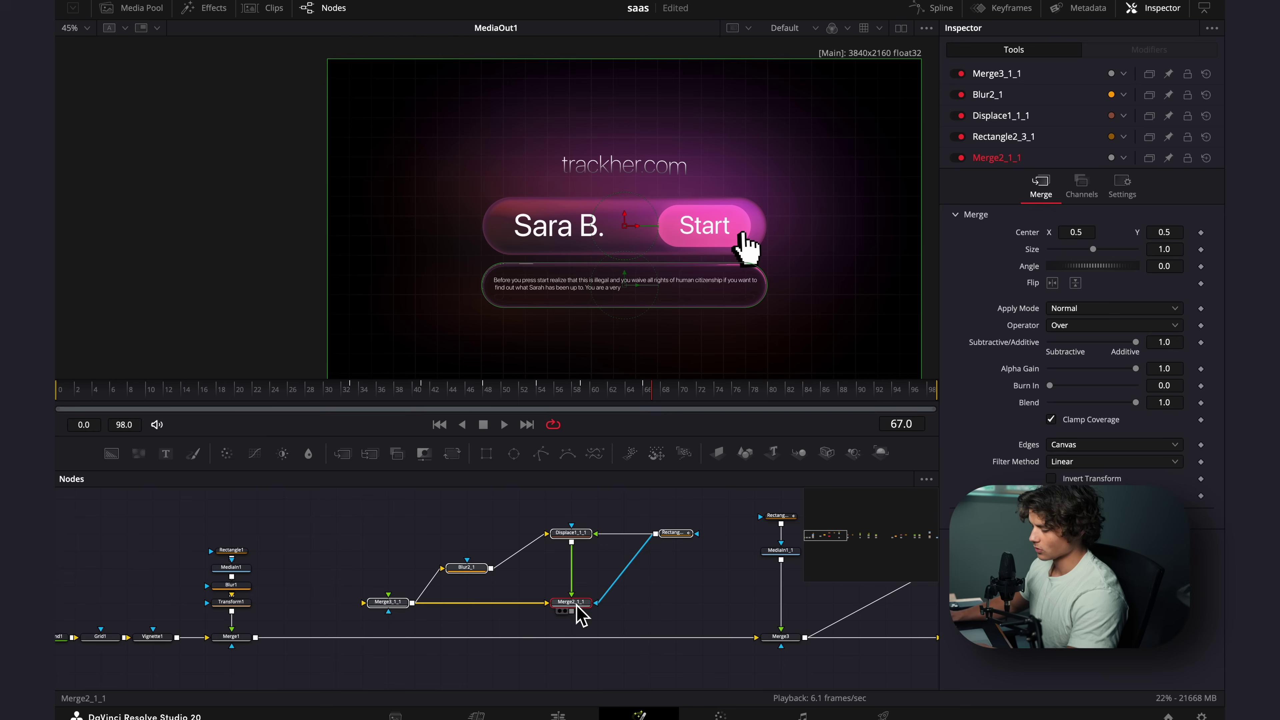
{"action": "left_click_drag", "start_coordinate": [573, 604], "coordinate": [571, 638]}
{"action": "left_click_drag", "start_coordinate": [383, 638], "coordinate": [383, 645]}
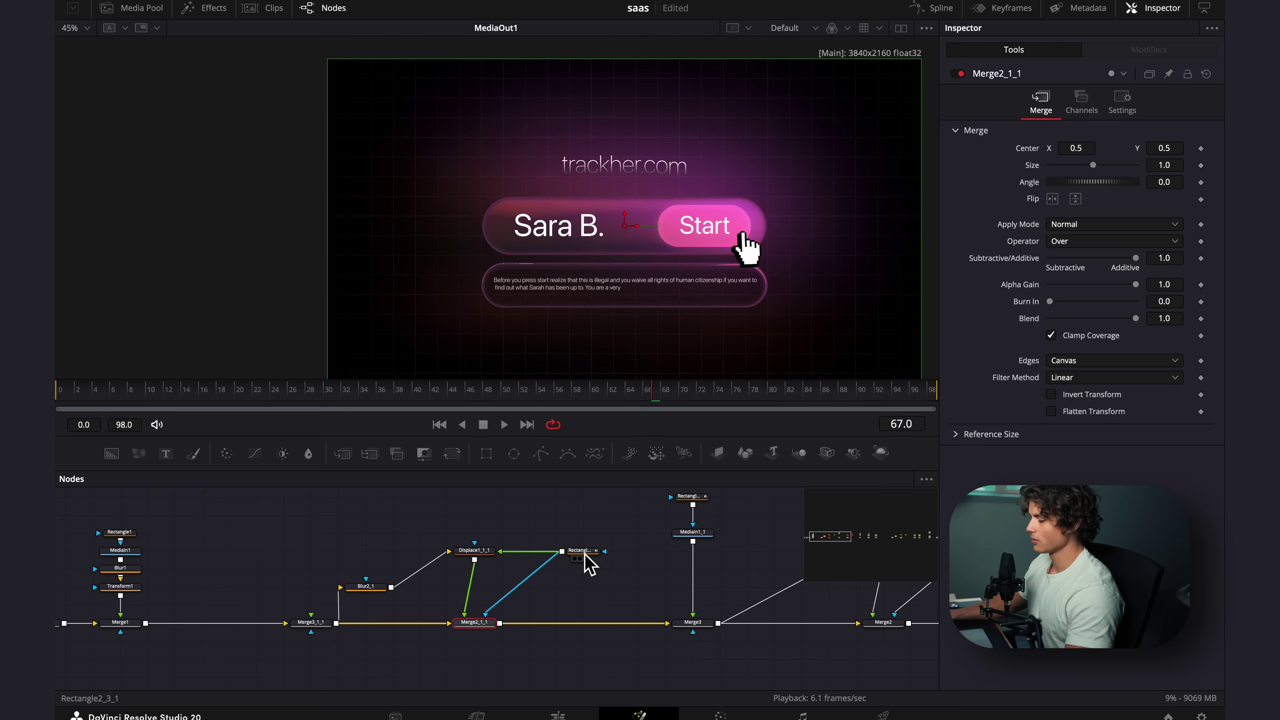
Reset the duplicated rectangle and shape it into a background card: width 0.559, height 0.646, corner radius 0.291, center Y 0.483
{"action": "left_click", "coordinate": [584, 552]}
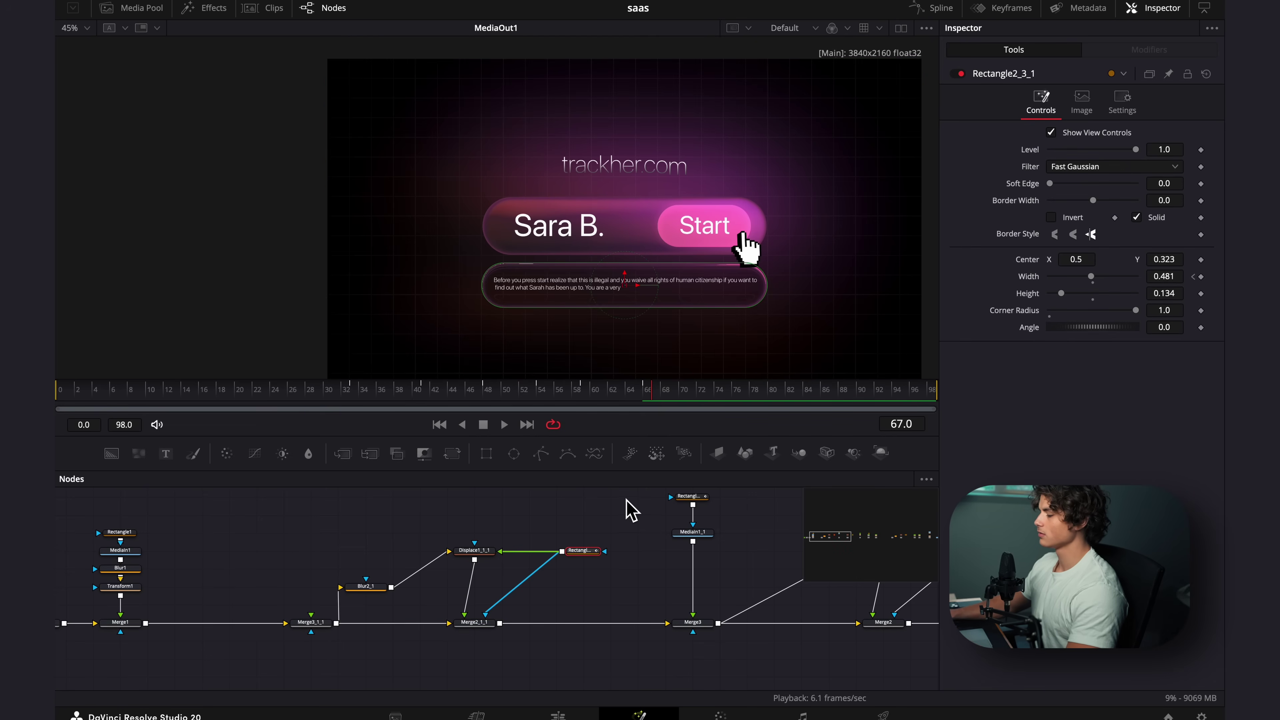
{"action": "left_click", "coordinate": [1205, 73]}
{"action": "left_click_drag", "start_coordinate": [1051, 312], "coordinate": [1070, 315]}
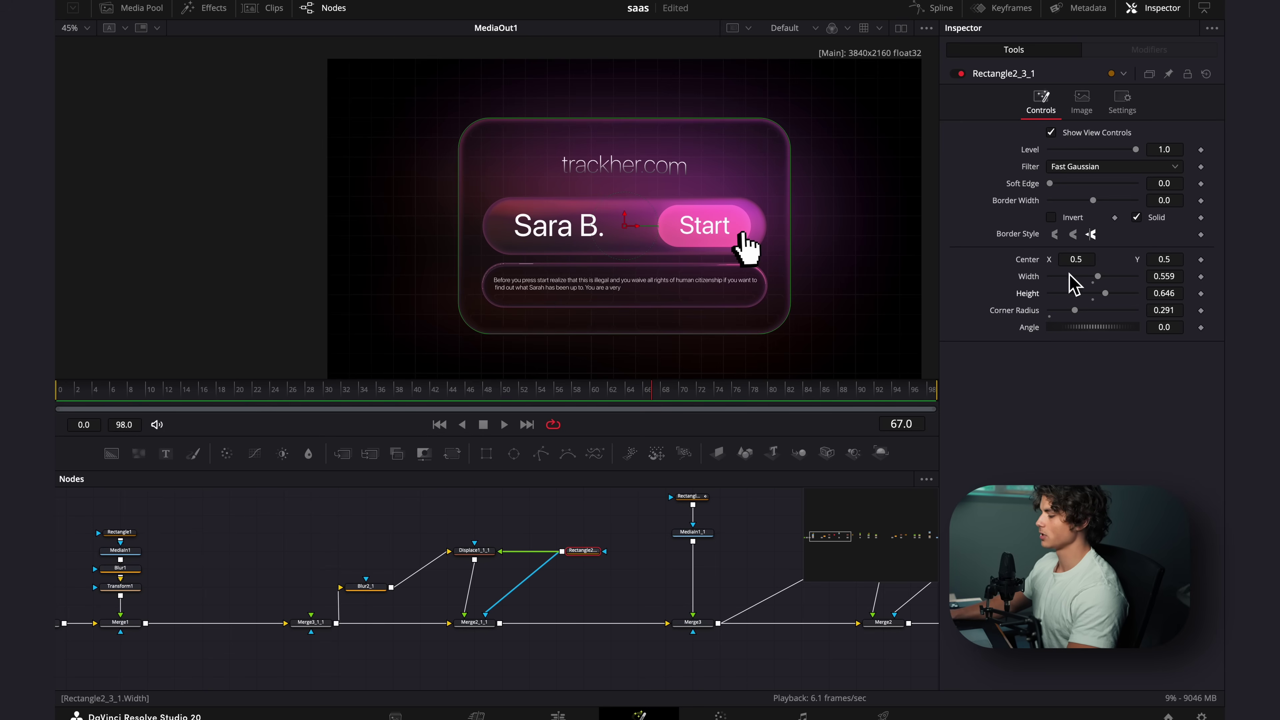
{"action": "left_click_drag", "start_coordinate": [1172, 261], "coordinate": [1157, 263]}
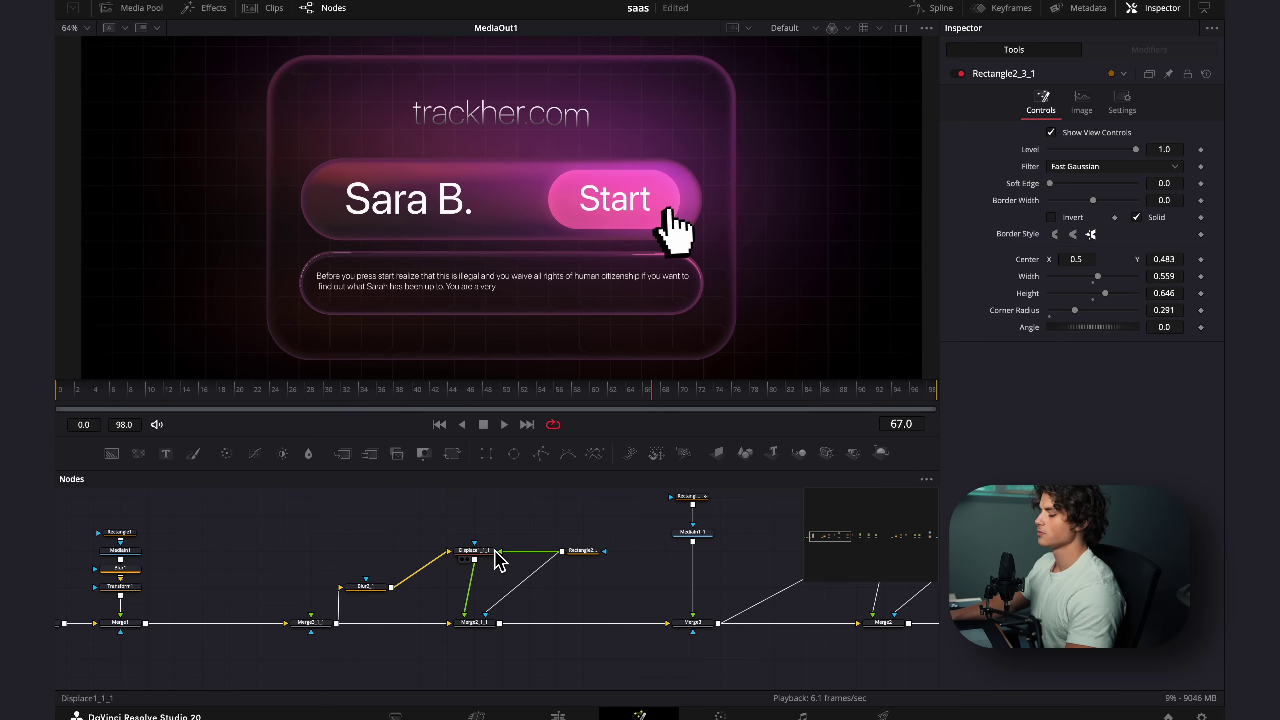
Set the Spread of the background card's Displace node to 0.661 to thin its glass edge
{"action": "left_click", "coordinate": [493, 553]}
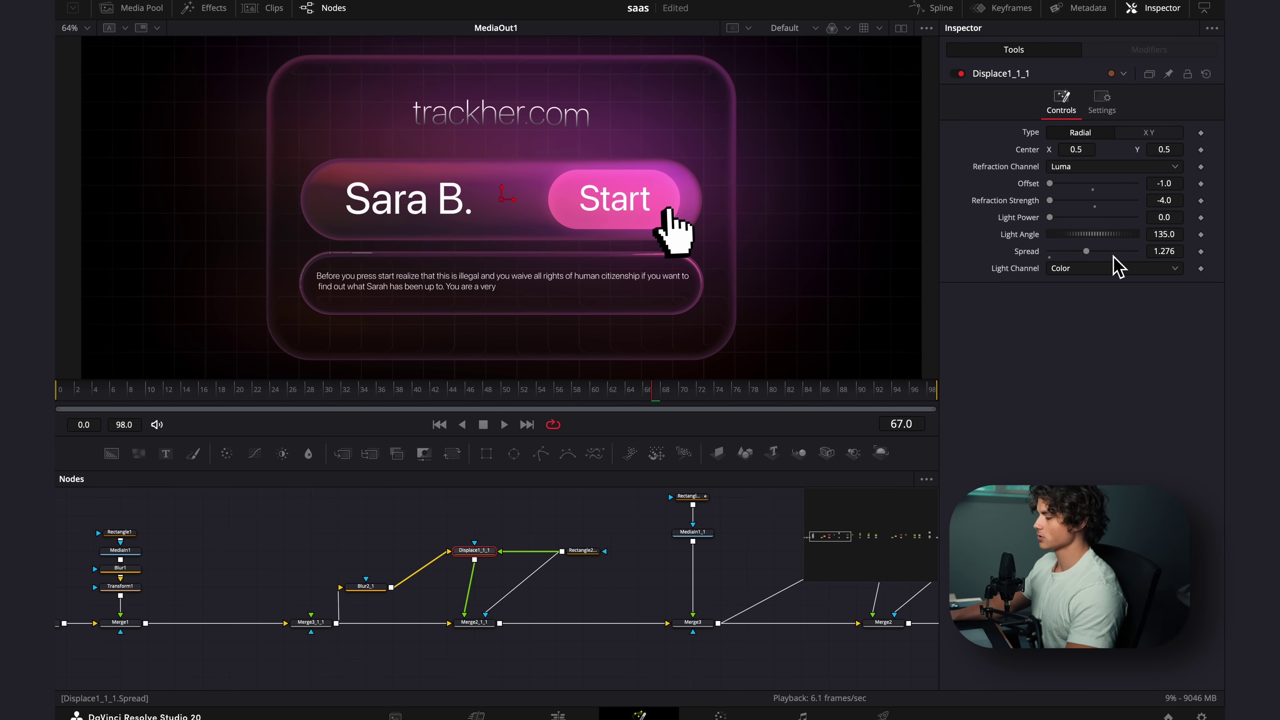
{"action": "left_click_drag", "start_coordinate": [1076, 264], "coordinate": [1072, 265]}
{"action": "scroll", "coordinate": [630, 303], "scroll_direction": "down", "scroll_amount": 2}
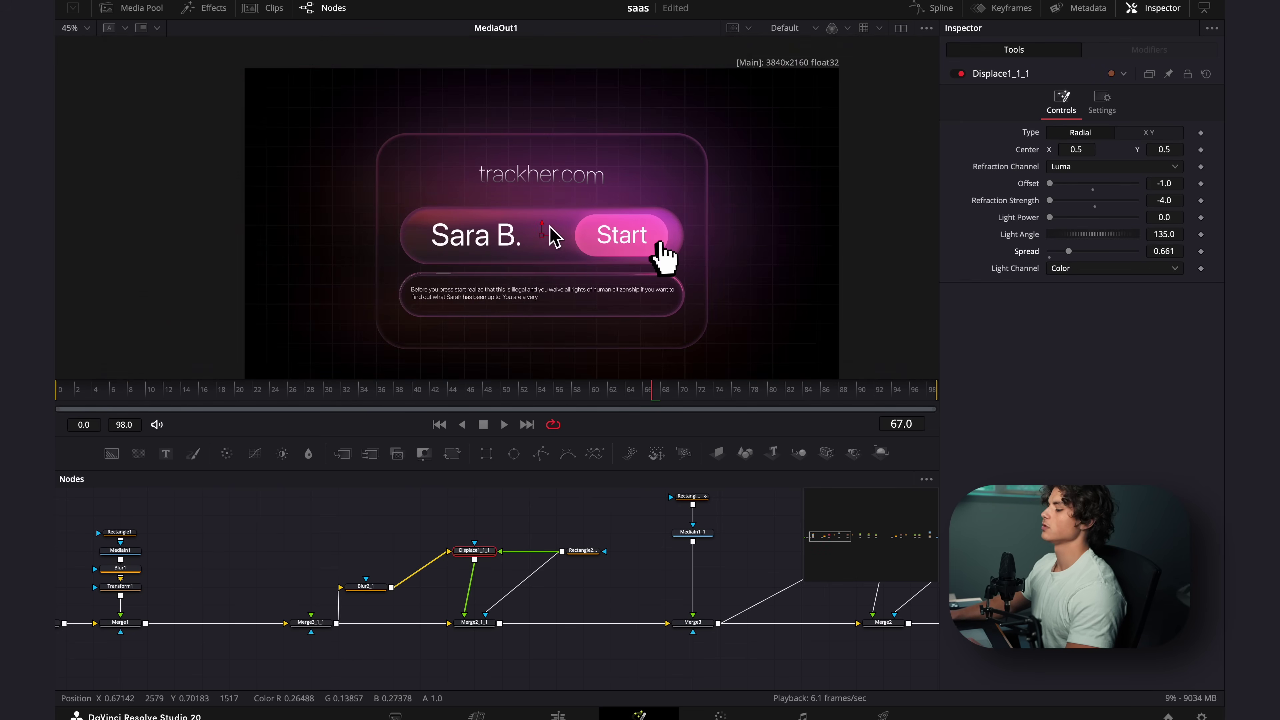
At frame 33, set the background card's Displace Spread to 0.0 and keyframe it
{"action": "left_click_drag", "start_coordinate": [650, 394], "coordinate": [354, 436]}
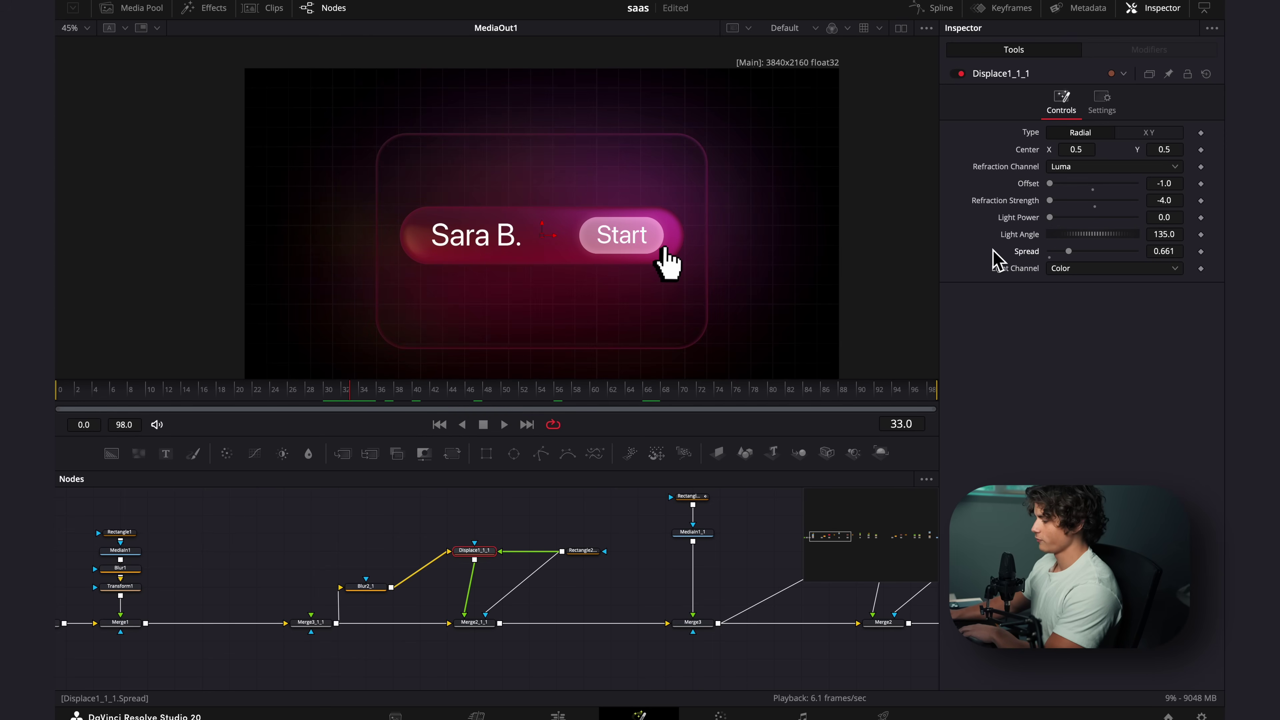
{"action": "left_click_drag", "start_coordinate": [1069, 252], "coordinate": [1031, 258]}
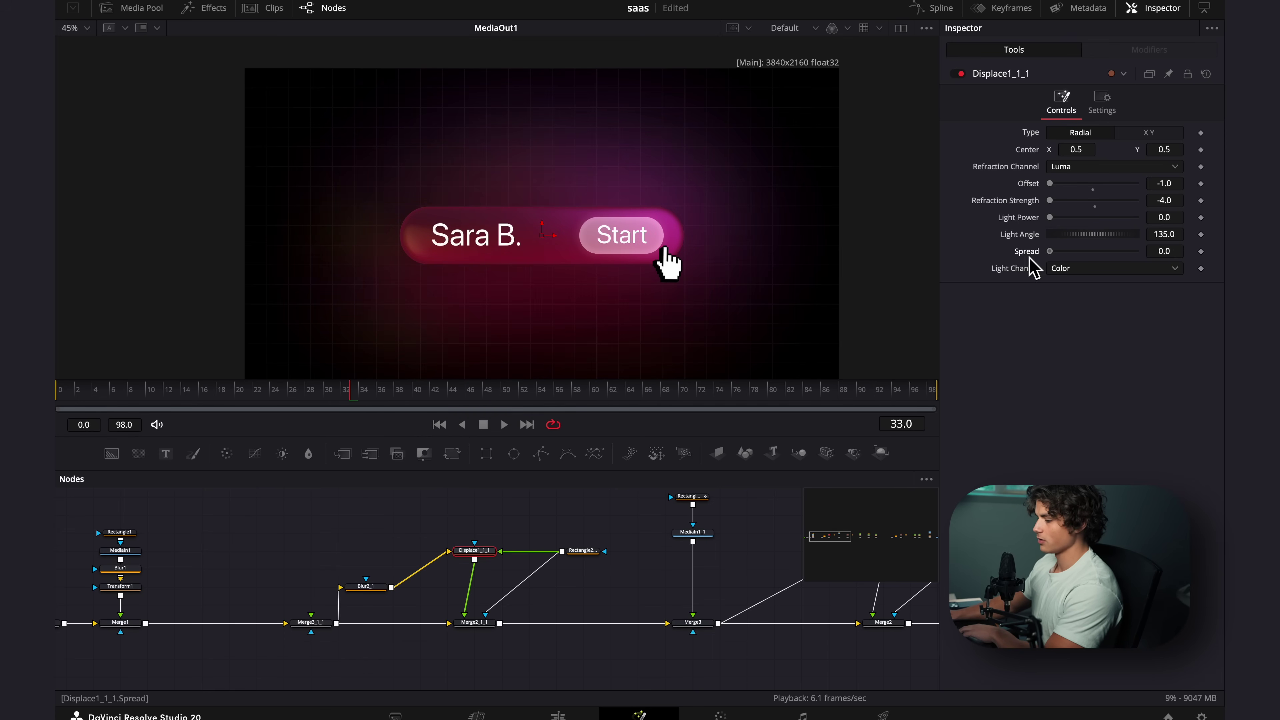
{"action": "key", "text": "ctrl+z"}
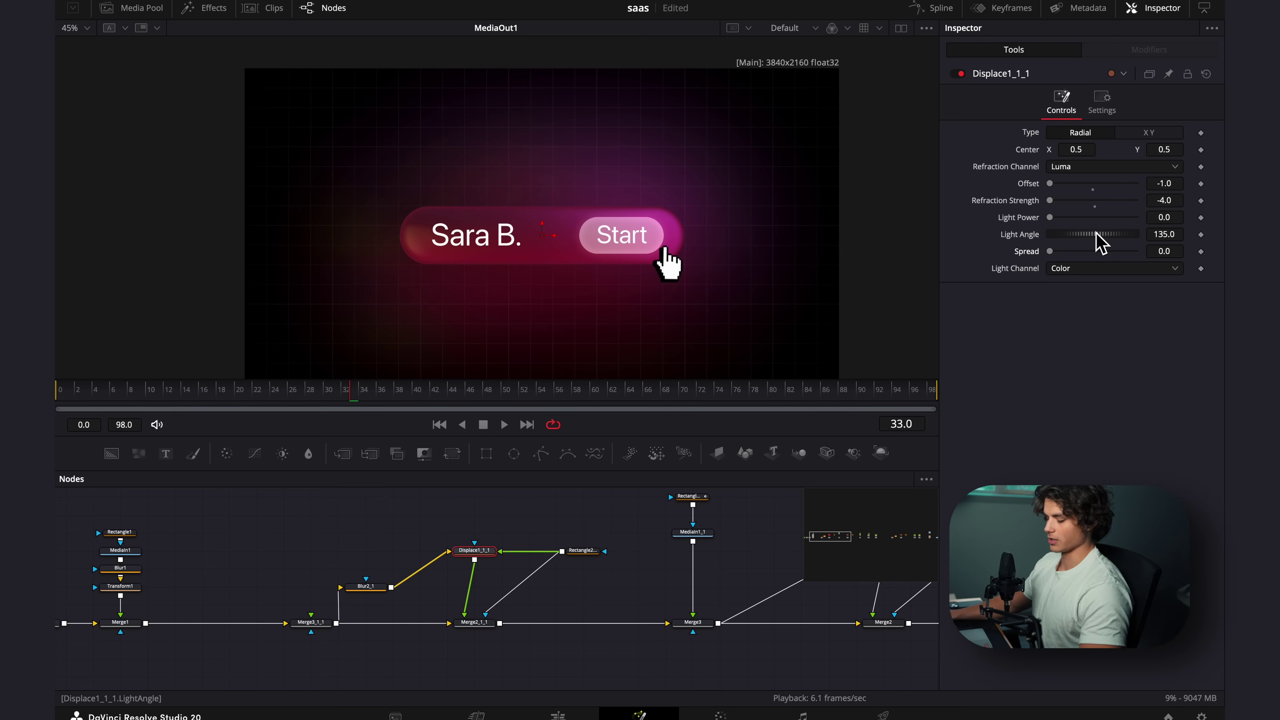
{"action": "left_click", "coordinate": [1201, 252]}
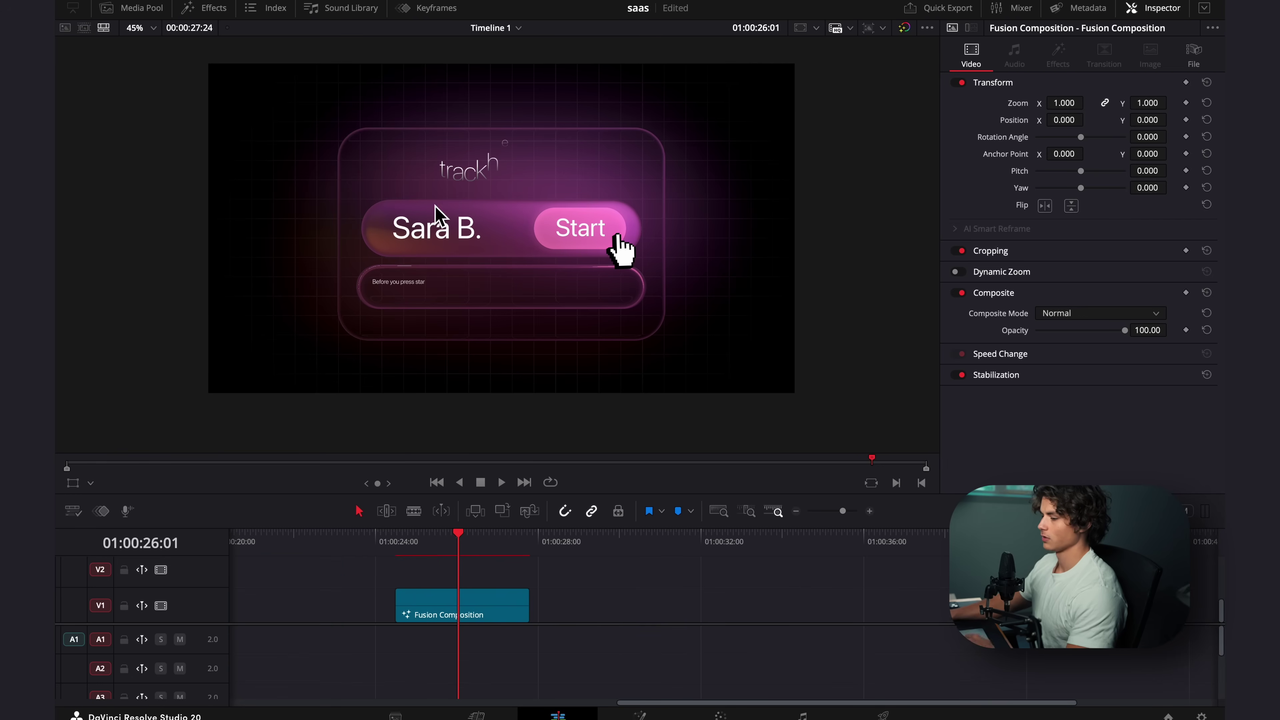
Place an Adjustment Clip above the Fusion Composition on V2 and set its color saturation to 57.80
{"action": "left_click", "coordinate": [216, 11]}
{"action": "left_click_drag", "start_coordinate": [246, 75], "coordinate": [928, 610]}
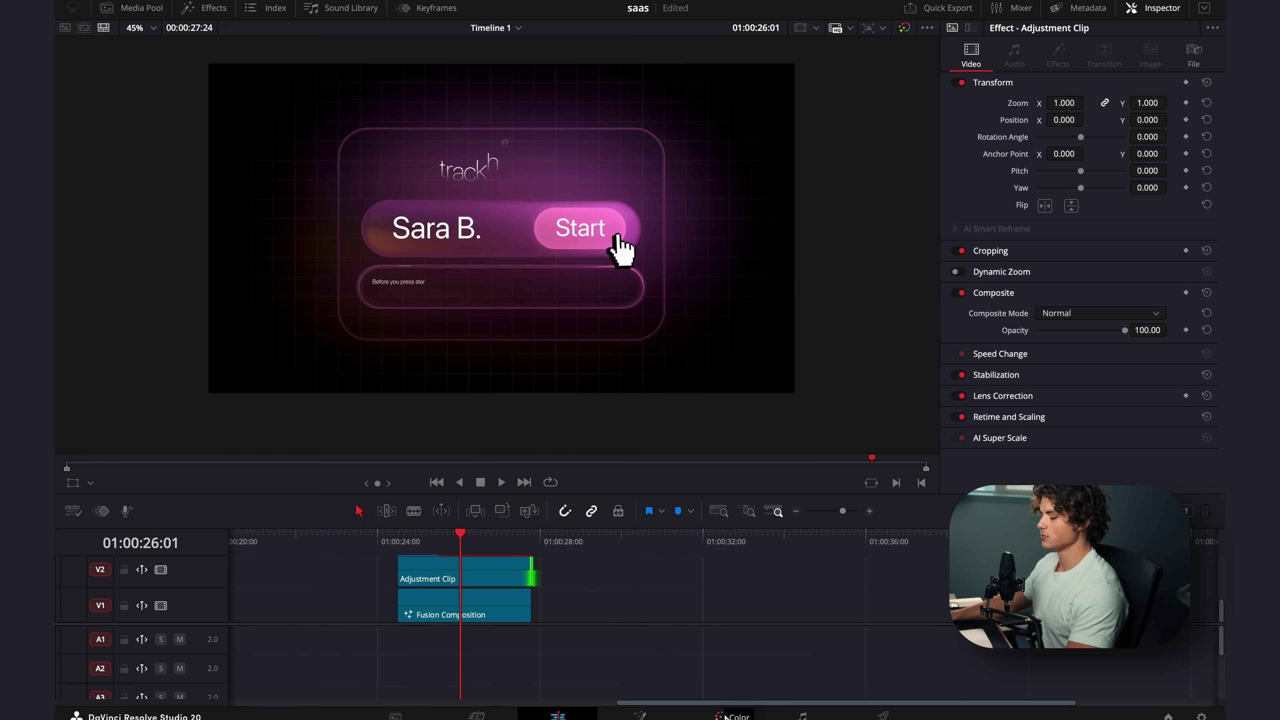
{"action": "left_click", "coordinate": [724, 716]}
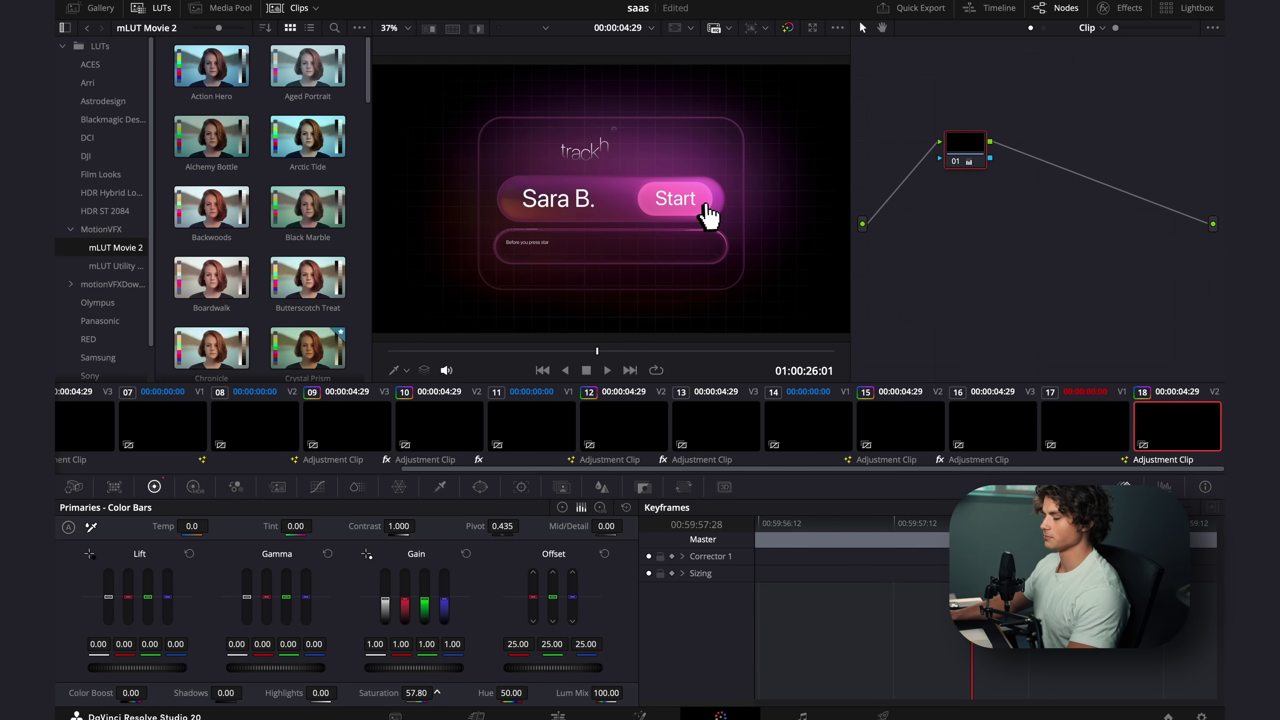
Find the Fast Noise effect in Resolve FX and apply it to the adjustment clip on V2
{"action": "left_click", "coordinate": [211, 14]}
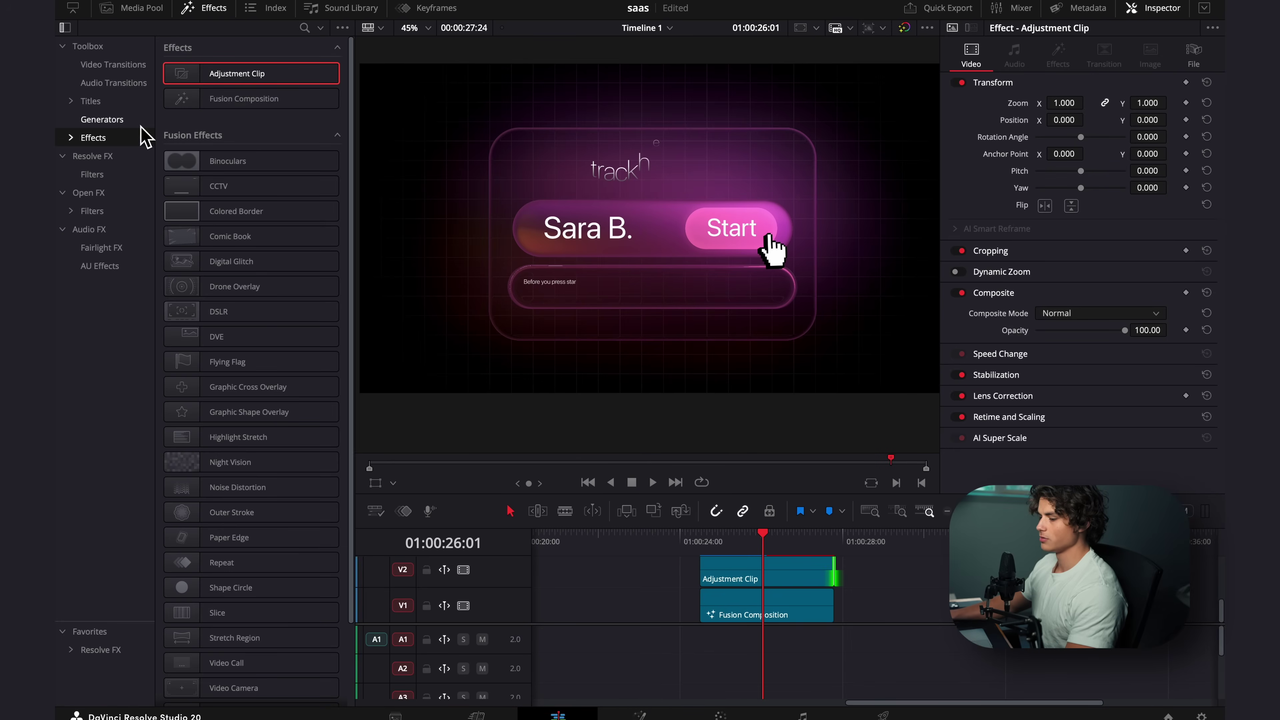
{"action": "left_click", "coordinate": [114, 158]}
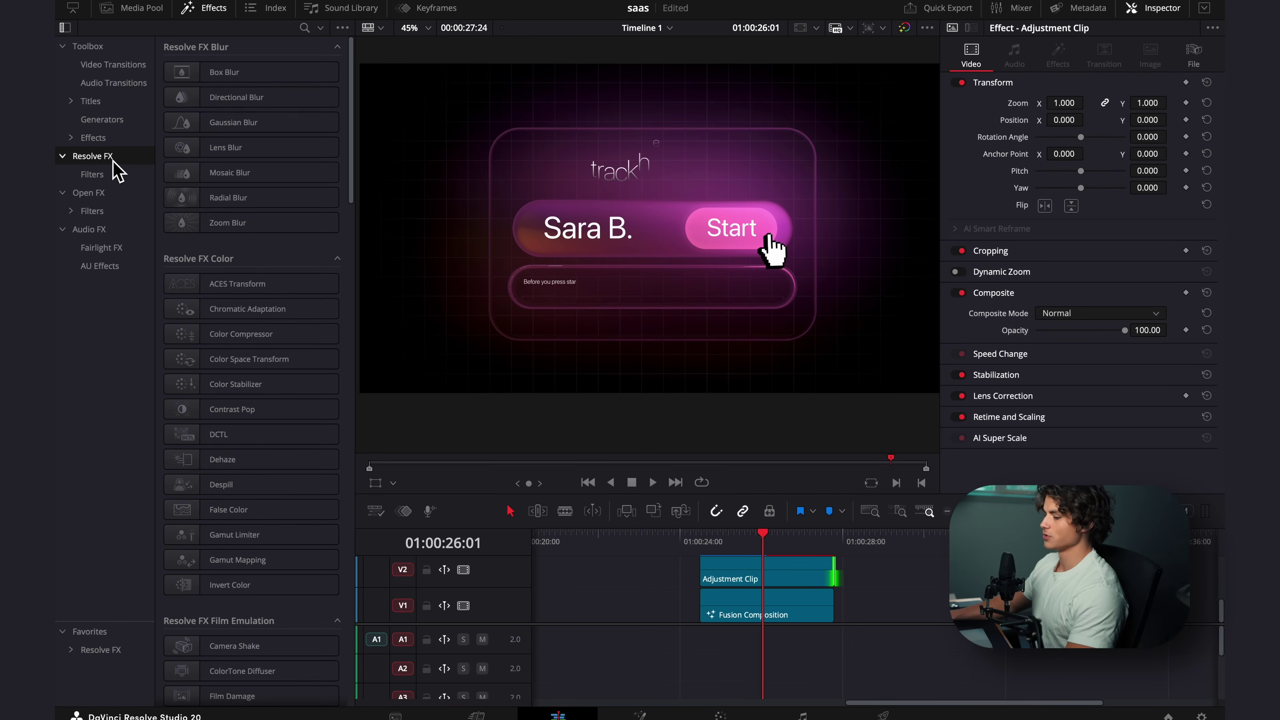
{"action": "left_click", "coordinate": [304, 28]}
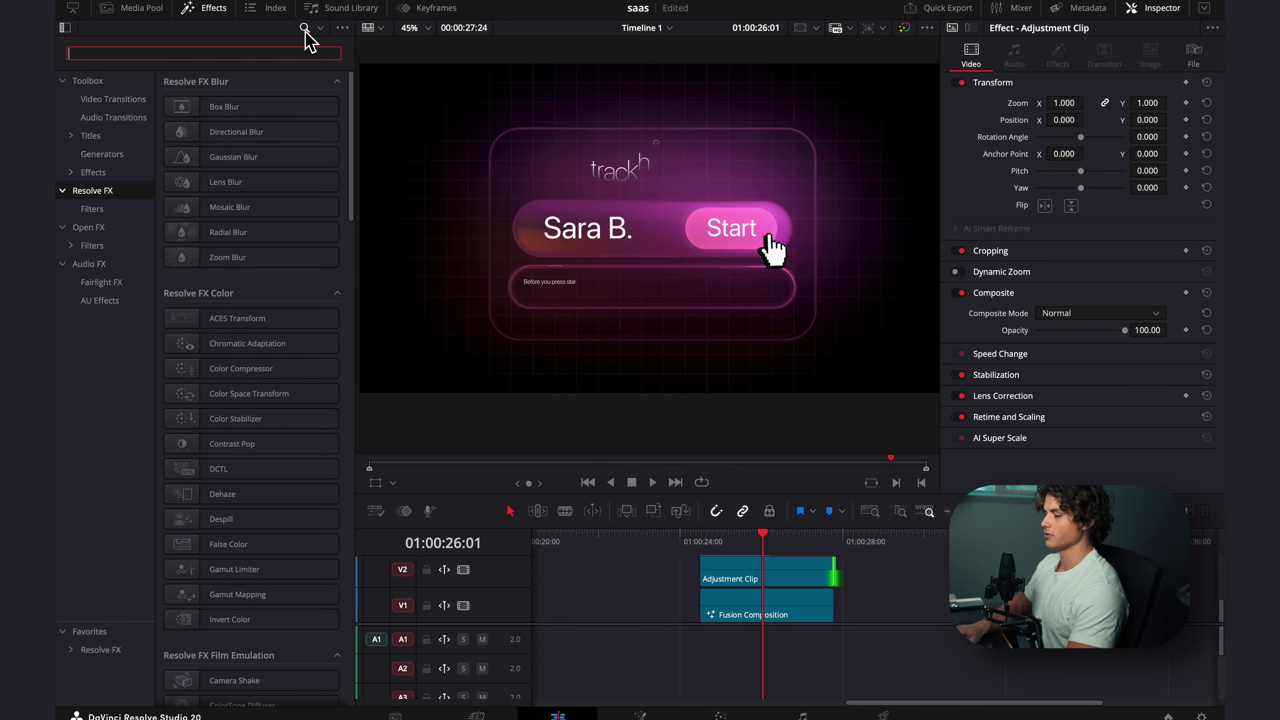
{"action": "type", "text": "fast"}
{"action": "left_click_drag", "start_coordinate": [333, 107], "coordinate": [746, 574]}
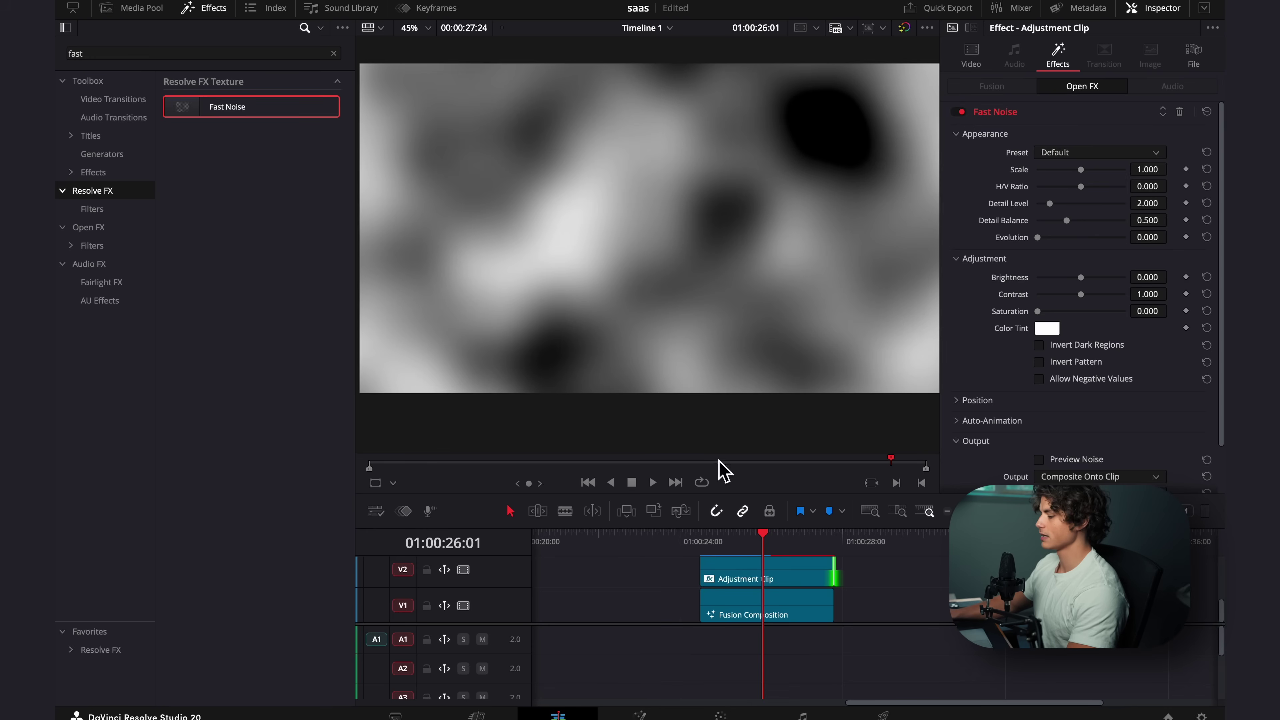
Use the Water Surface preset for Fast Noise and lower its contrast to 0.140
{"action": "left_click", "coordinate": [1063, 153]}
{"action": "left_click", "coordinate": [1078, 236]}
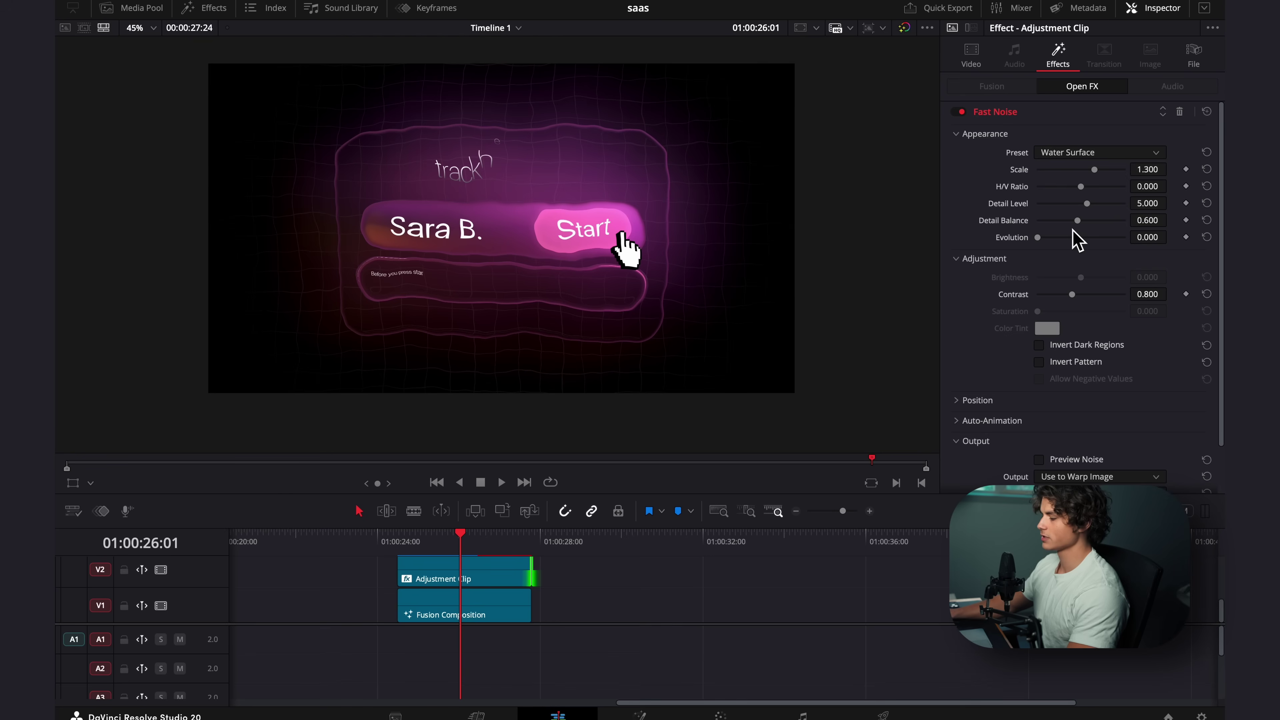
{"action": "left_click_drag", "start_coordinate": [1064, 304], "coordinate": [1048, 309]}
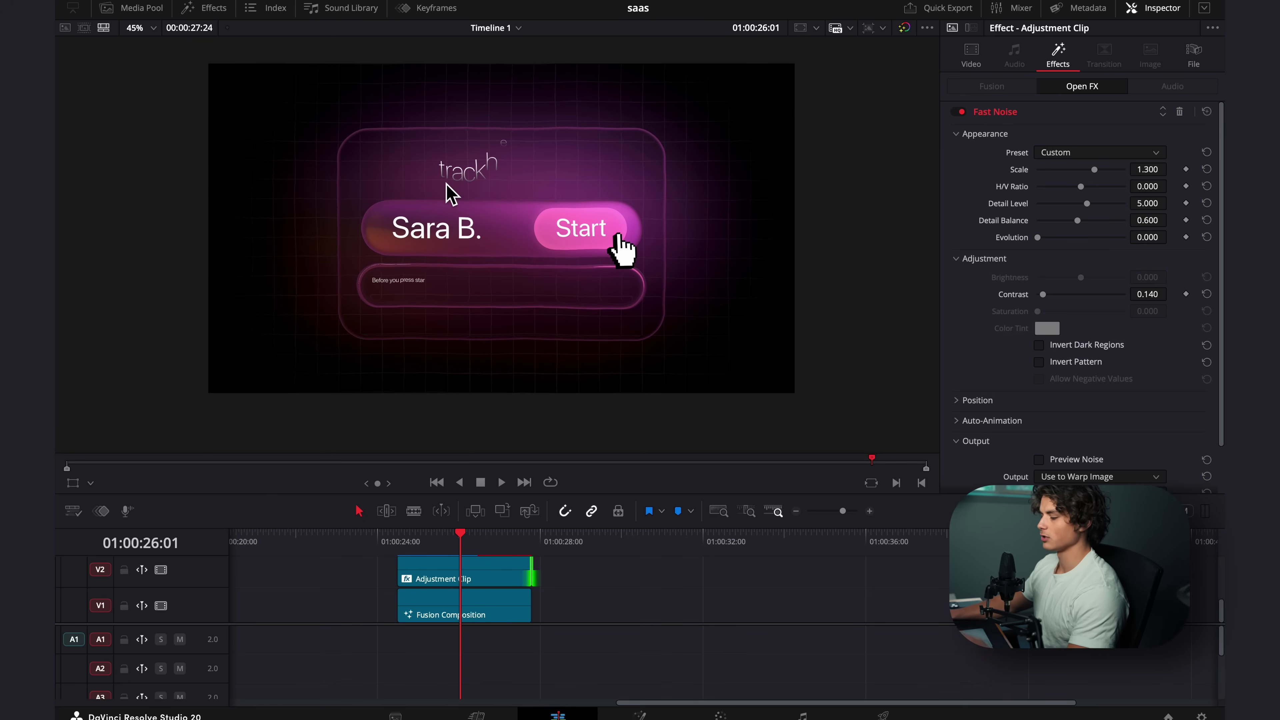
Keyframe the V2 adjustment clip's zoom at 1.000 on 01:00:25:18 and at 1.520 on 01:00:24:15
{"action": "left_click_drag", "start_coordinate": [402, 536], "coordinate": [450, 549]}
{"action": "key", "text": "Left"}
{"action": "key", "text": "Left"}
{"action": "key", "text": "Left"}
{"action": "key", "text": "Left"}
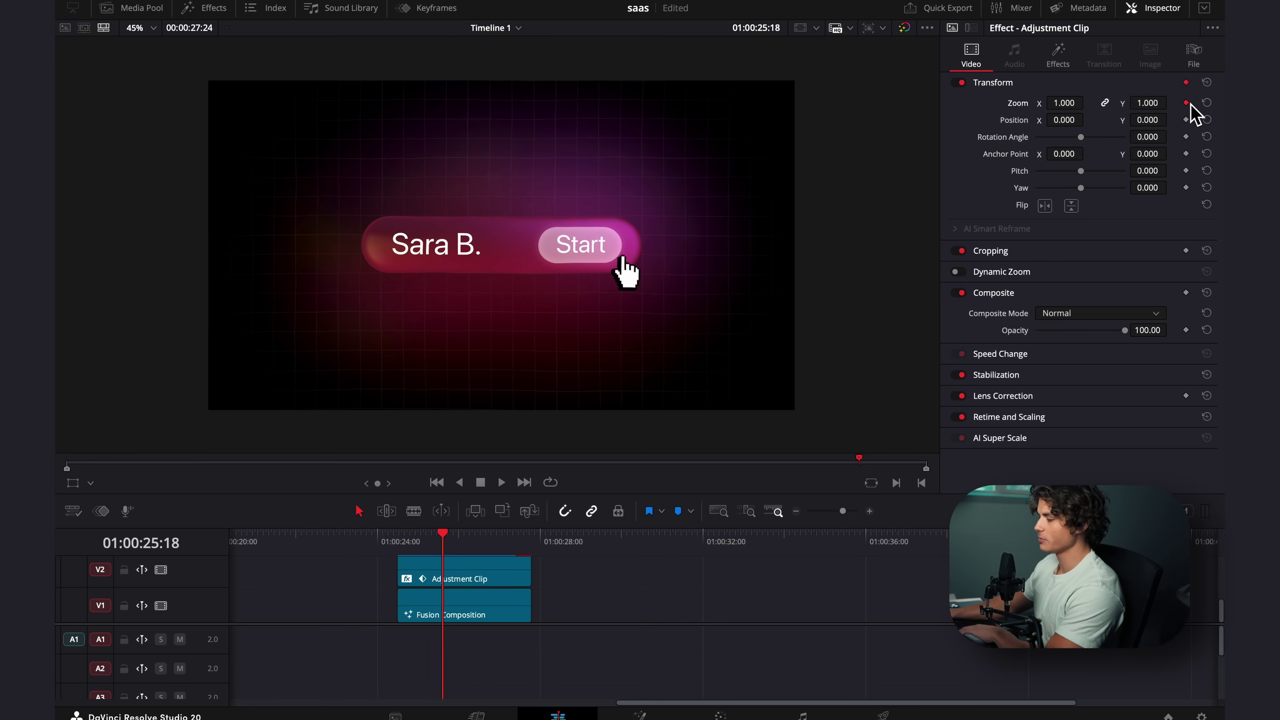
{"action": "left_click", "coordinate": [485, 591]}
{"action": "left_click", "coordinate": [442, 535]}
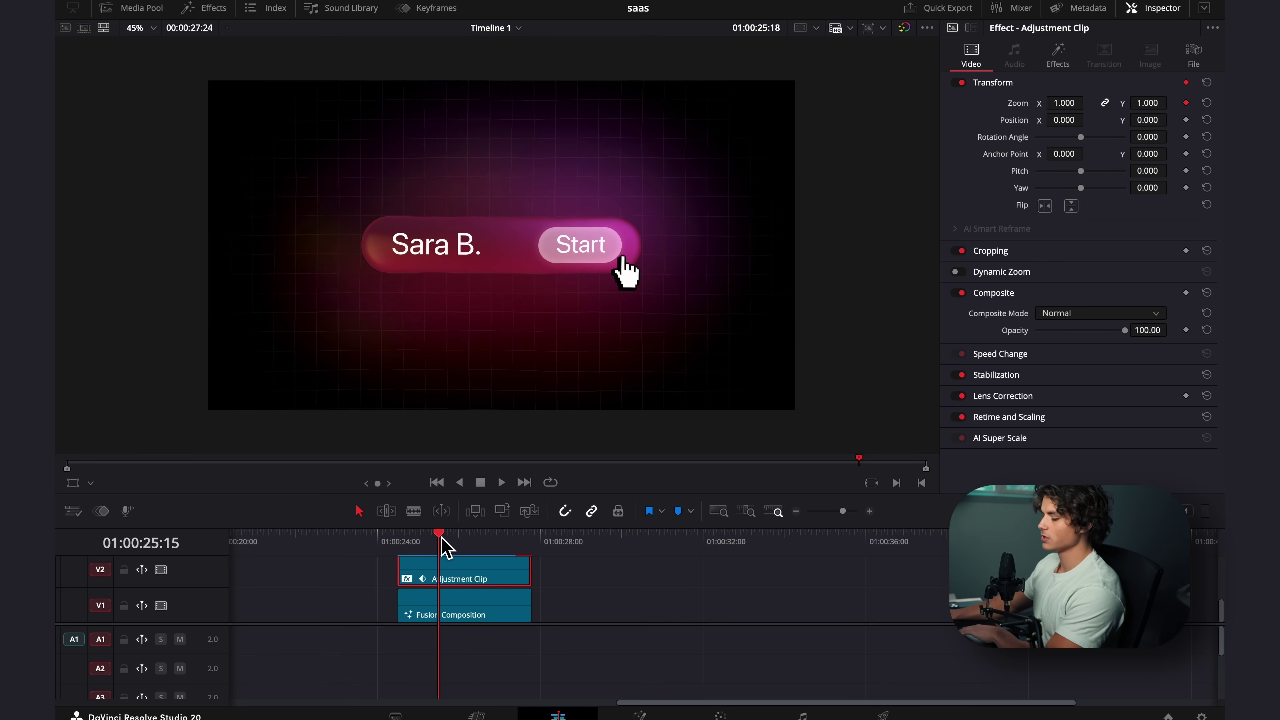
{"action": "left_click_drag", "start_coordinate": [442, 536], "coordinate": [406, 540]}
{"action": "left_click_drag", "start_coordinate": [1063, 103], "coordinate": [1087, 102]}
Apply Ease In to the ending zoom keyframe of the adjustment clip and play back the zoom-out
{"action": "left_click", "coordinate": [432, 9]}
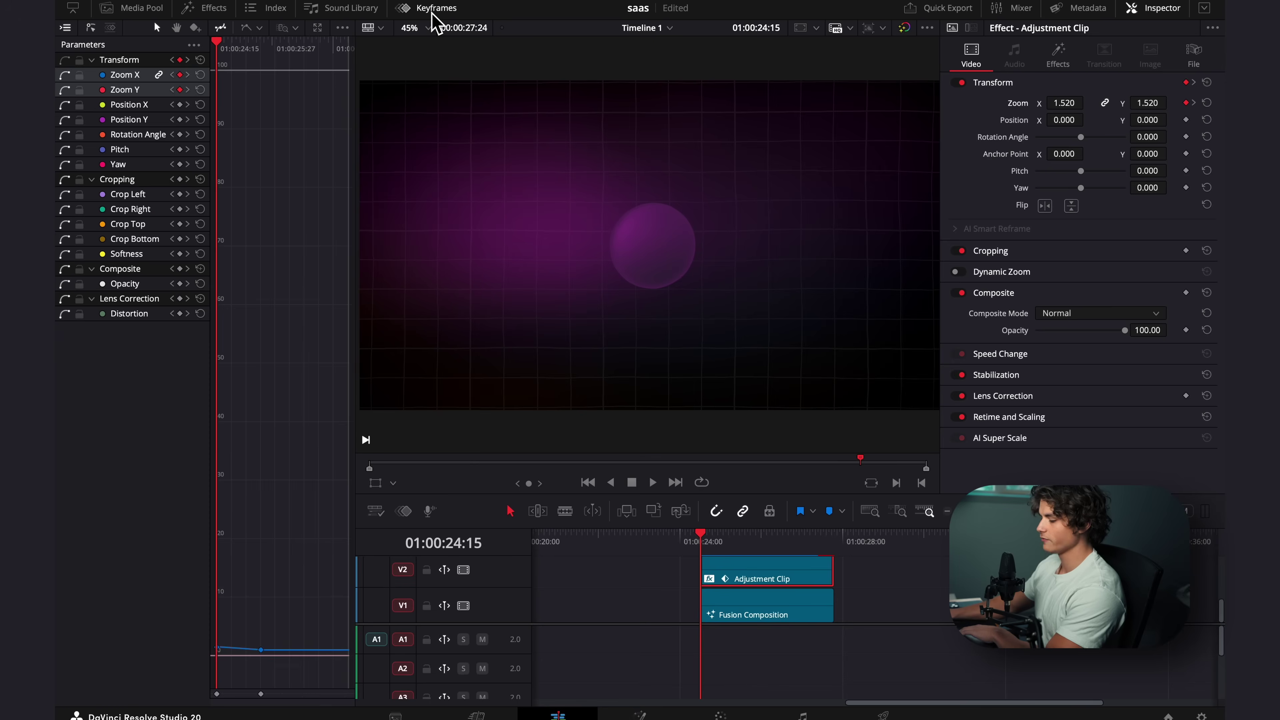
{"action": "left_click_drag", "start_coordinate": [288, 614], "coordinate": [248, 692]}
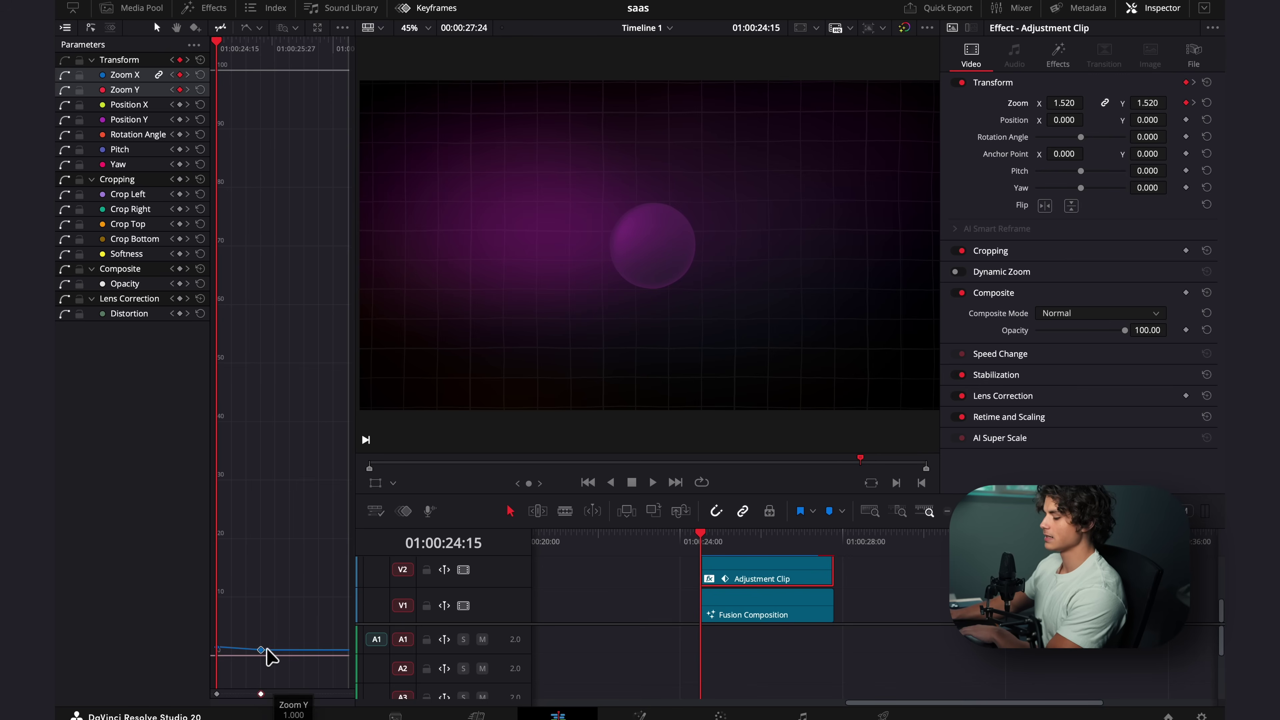
{"action": "left_click", "coordinate": [259, 28]}
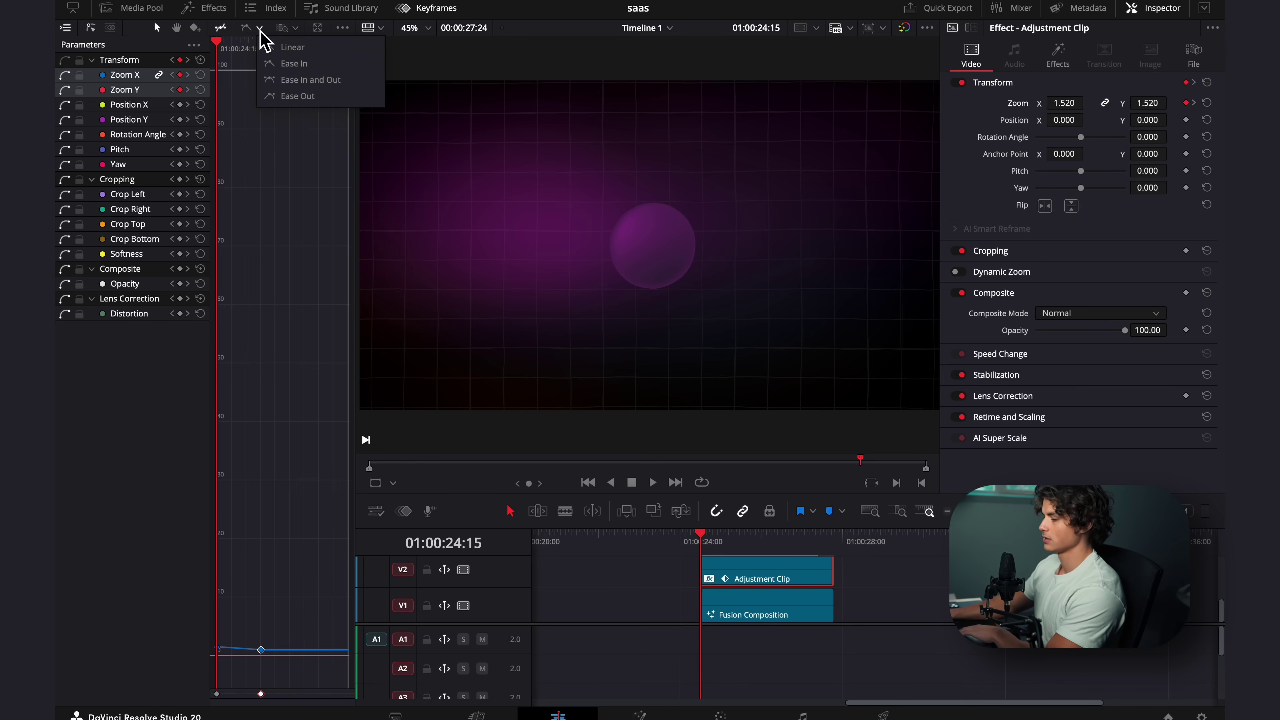
{"action": "left_click", "coordinate": [289, 63]}
{"action": "left_click", "coordinate": [418, 10]}
{"action": "left_click", "coordinate": [501, 482]}
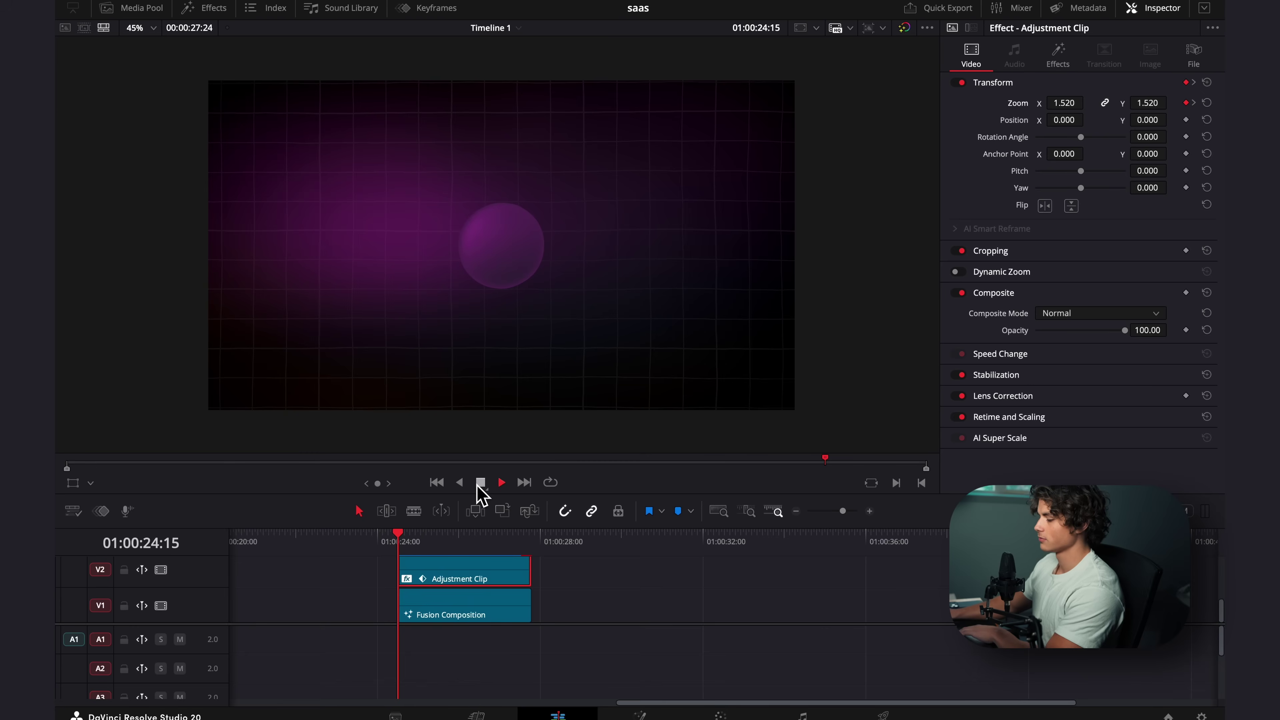
{"action": "left_click", "coordinate": [480, 482]}
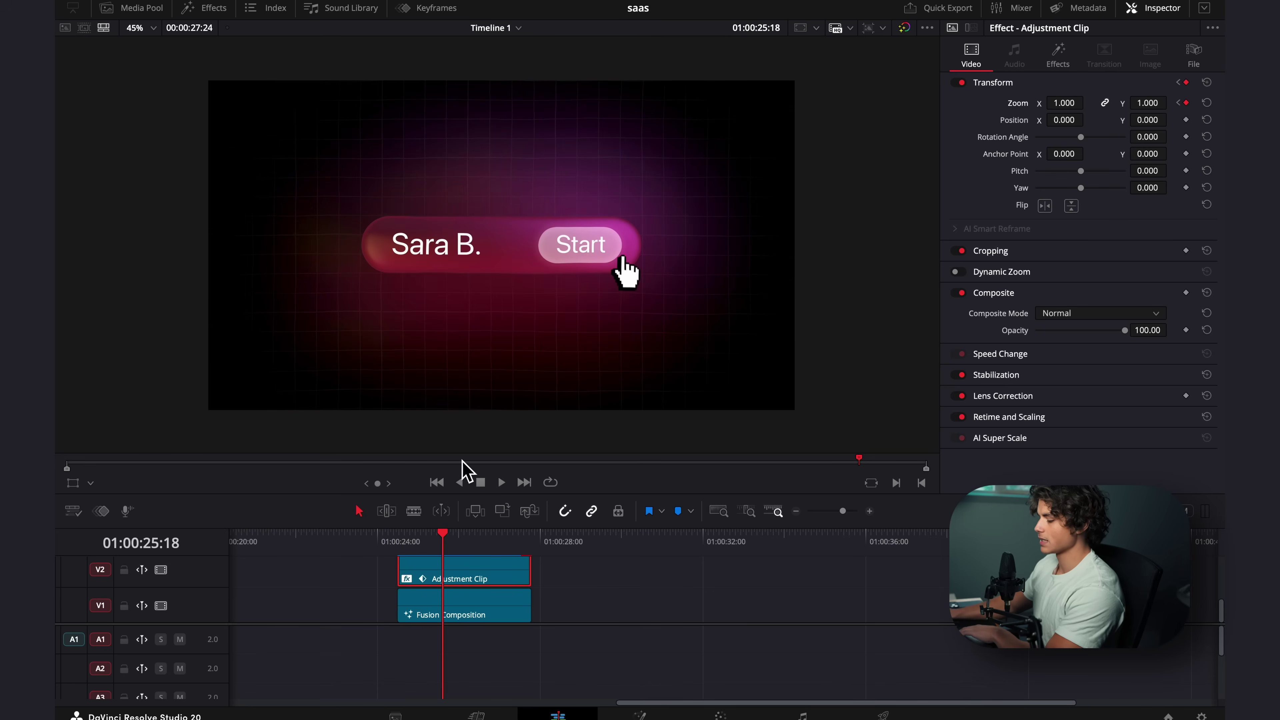
Add a second Adjustment Clip on V3 running from 01:00:25:18 to the end of the composition
{"action": "key", "text": "Right"}
{"action": "key", "text": "Left"}
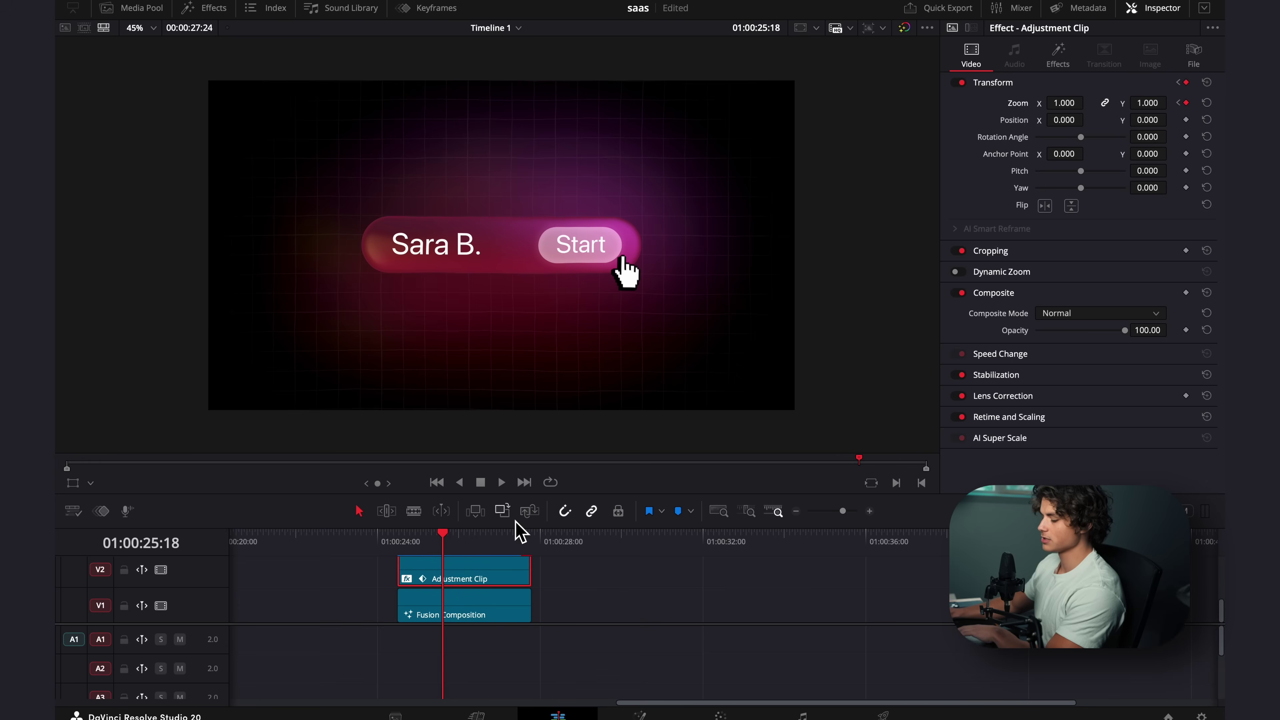
{"action": "left_click", "coordinate": [204, 8]}
{"action": "left_click_drag", "start_coordinate": [257, 114], "coordinate": [796, 580]}
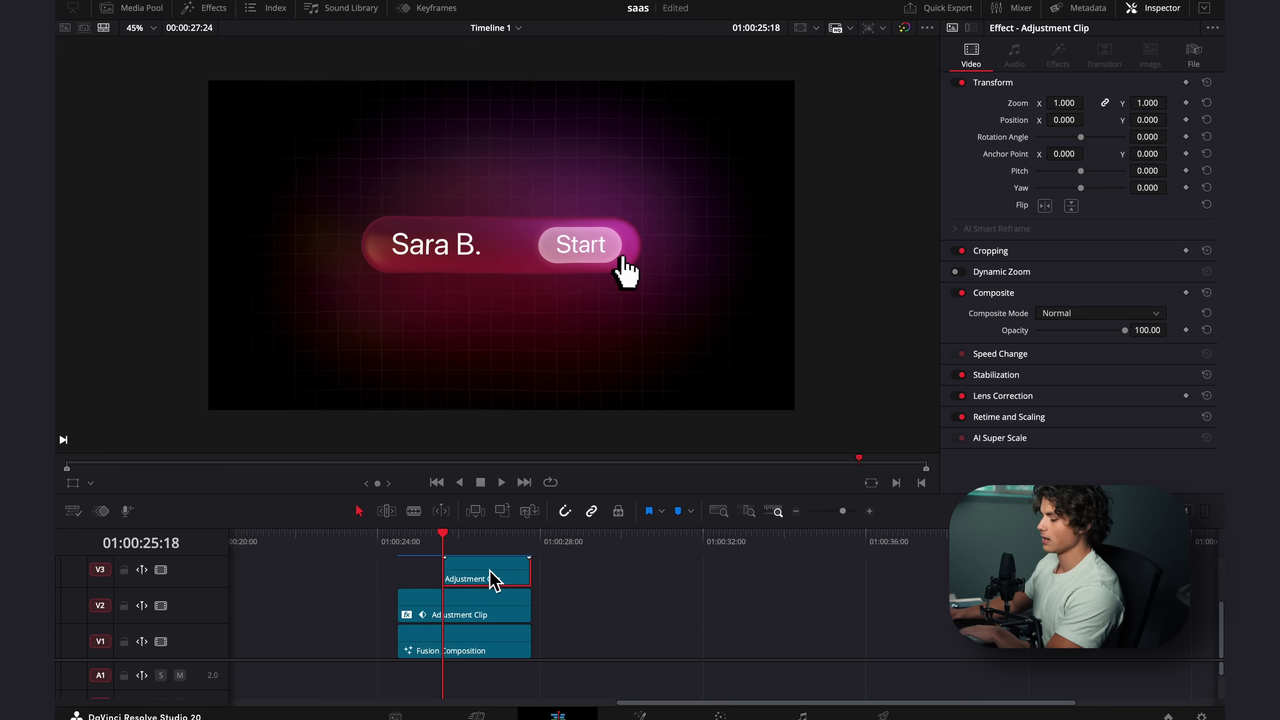
Scale the V3 adjustment clip to 1.310 and keyframe its horizontal position from 92 at 01:00:25:19 to a lower value at 01:00:27:24
{"action": "left_click_drag", "start_coordinate": [1065, 103], "coordinate": [1139, 125]}
{"action": "key", "text": "Right"}
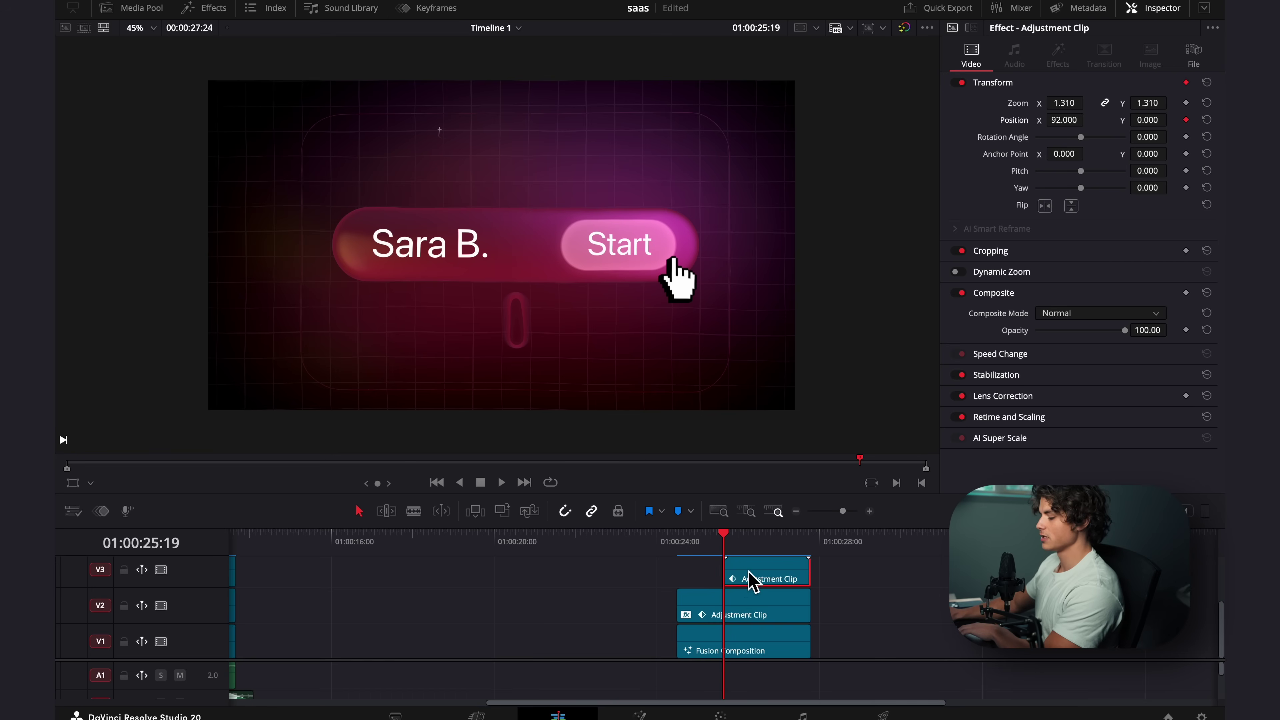
{"action": "left_click_drag", "start_coordinate": [727, 547], "coordinate": [814, 549]}
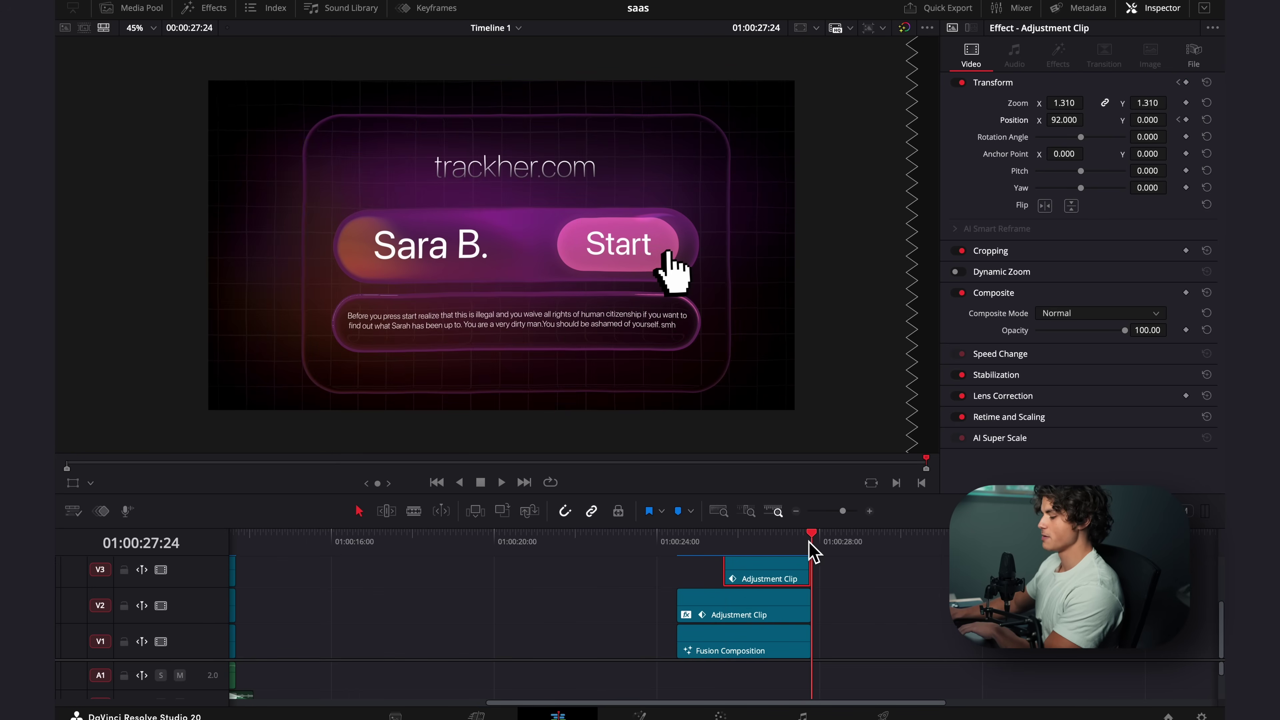
{"action": "left_click_drag", "start_coordinate": [1141, 125], "coordinate": [1052, 125]}
{"action": "left_click_drag", "start_coordinate": [812, 544], "coordinate": [724, 560]}
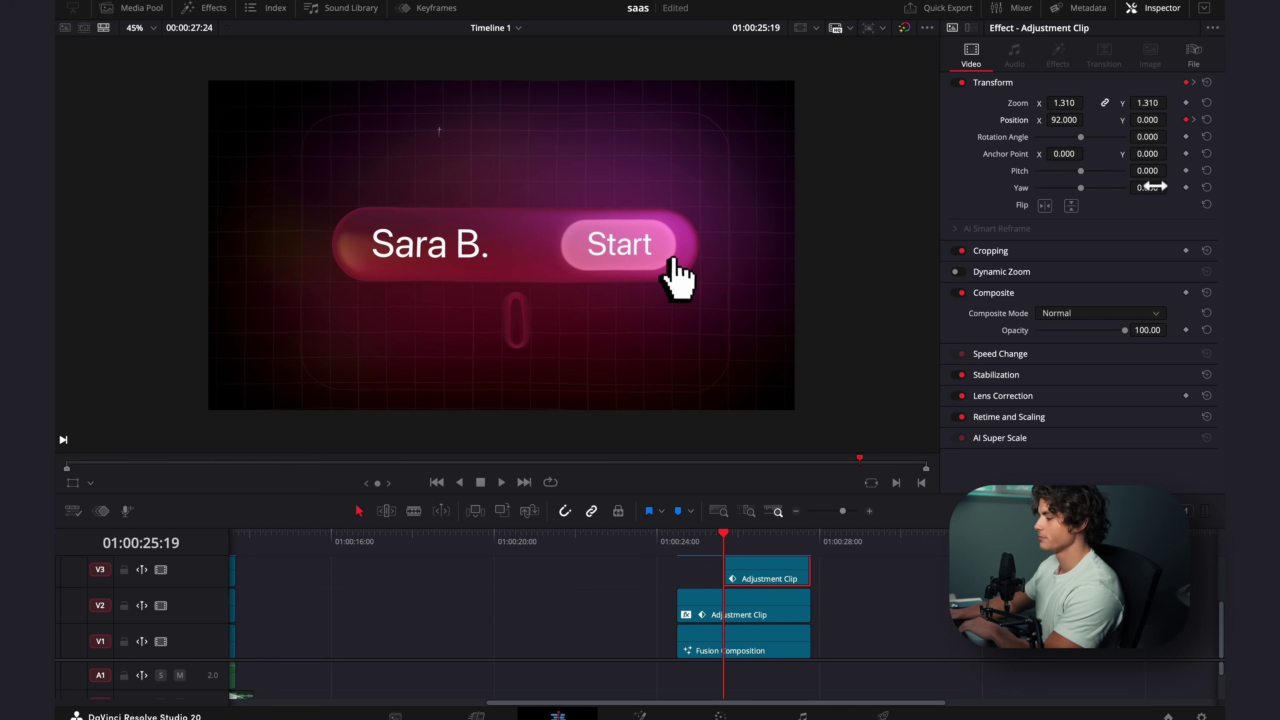
At 01:00:25:19, tilt the V3 adjustment clip with pitch 0.032 and yaw 0.099, keyframing the yaw
{"action": "left_click_drag", "start_coordinate": [1166, 170], "coordinate": [1170, 170]}
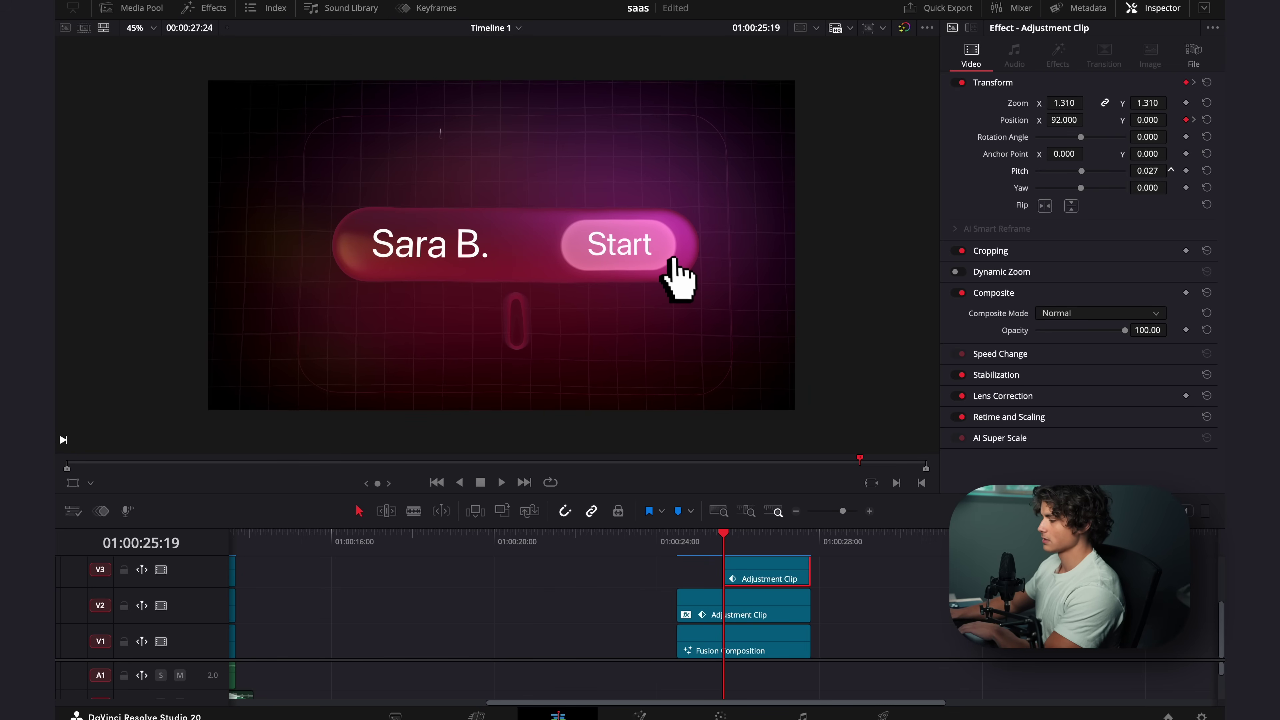
{"action": "left_click_drag", "start_coordinate": [1153, 193], "coordinate": [1161, 193]}
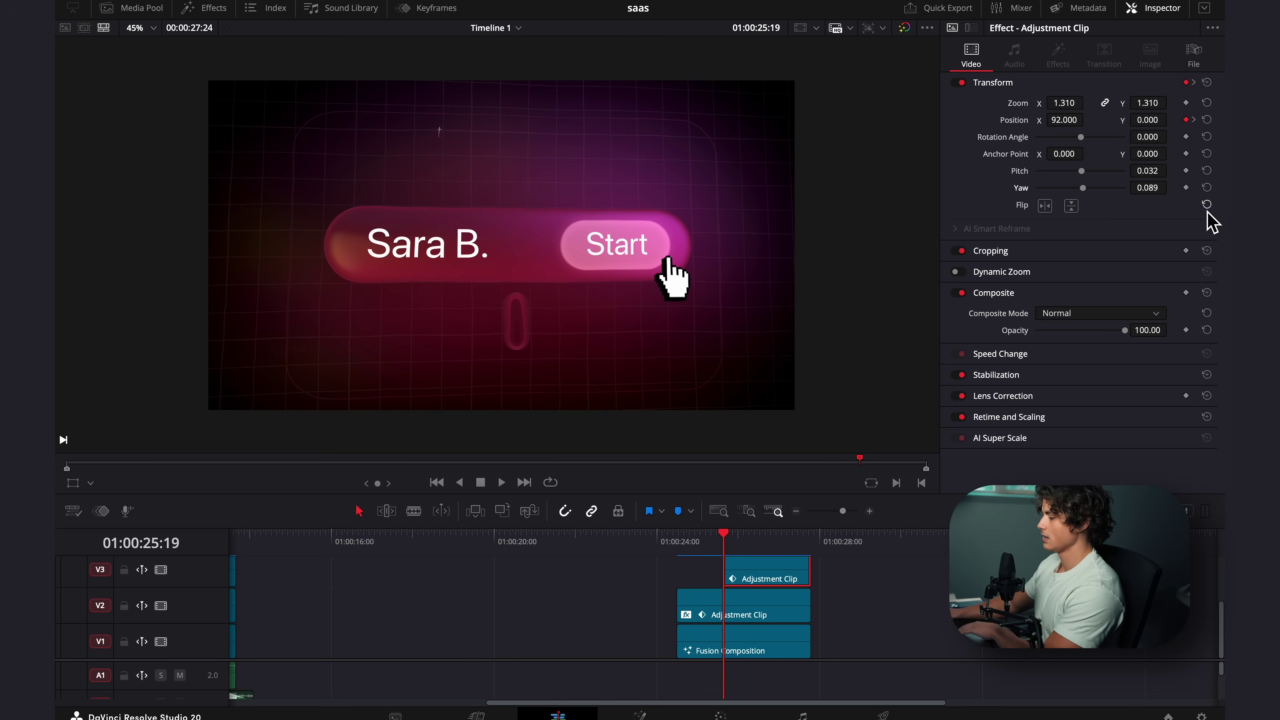
{"action": "left_click_drag", "start_coordinate": [1170, 187], "coordinate": [1176, 188]}
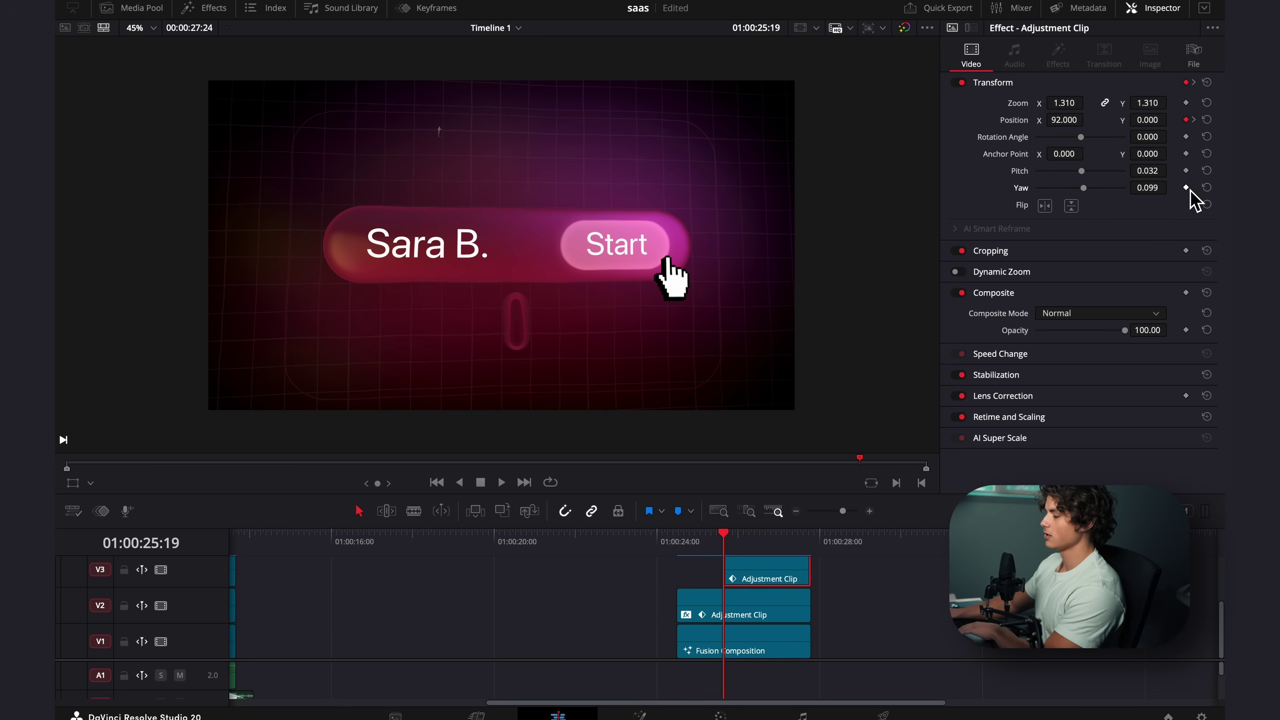
Keyframe a lower yaw at the end of the V3 adjustment clip and play back the move from 01:00:24:15
{"action": "left_click_drag", "start_coordinate": [733, 543], "coordinate": [811, 537]}
{"action": "left_click_drag", "start_coordinate": [1164, 192], "coordinate": [1124, 193]}
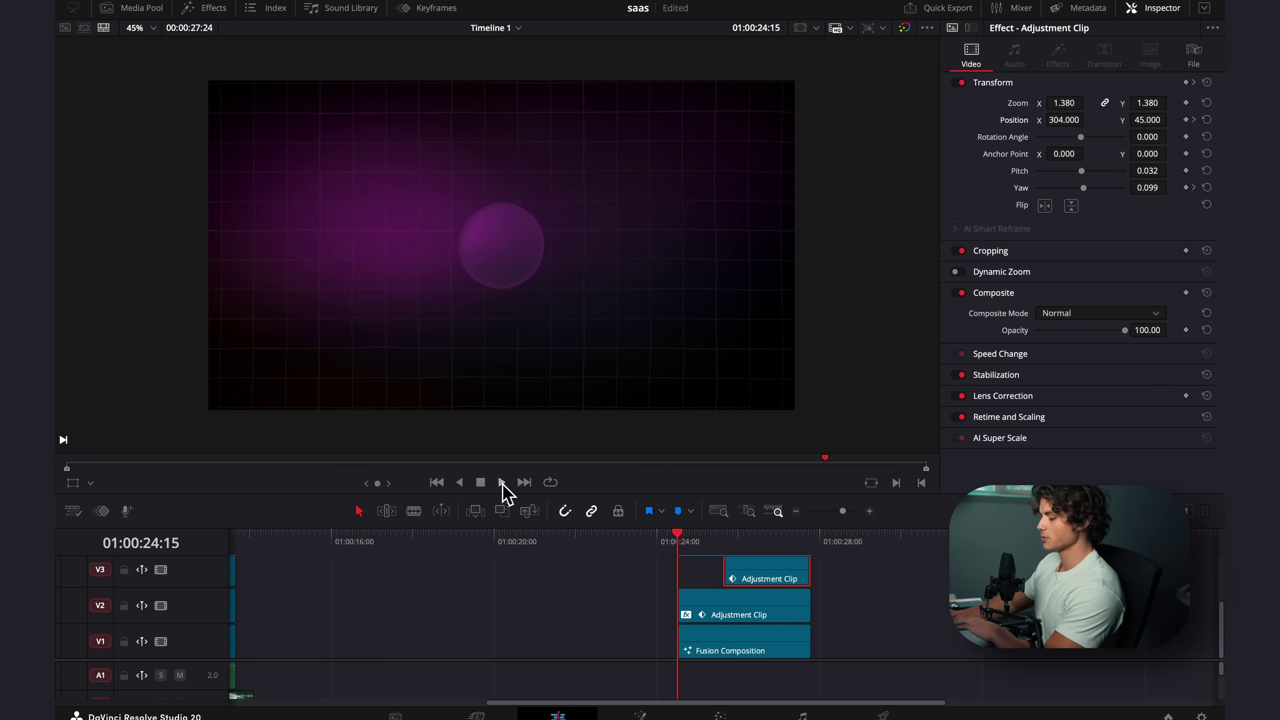
{"action": "left_click", "coordinate": [501, 483]}
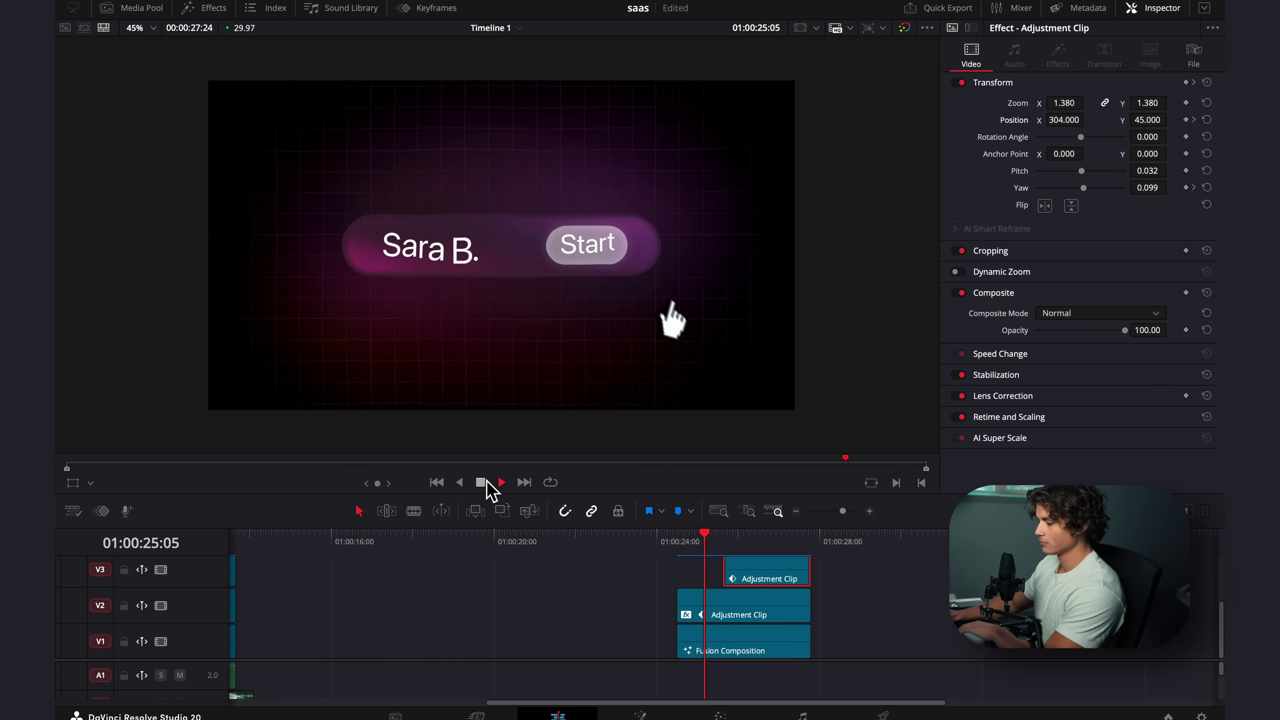
{"action": "left_click", "coordinate": [486, 483]}
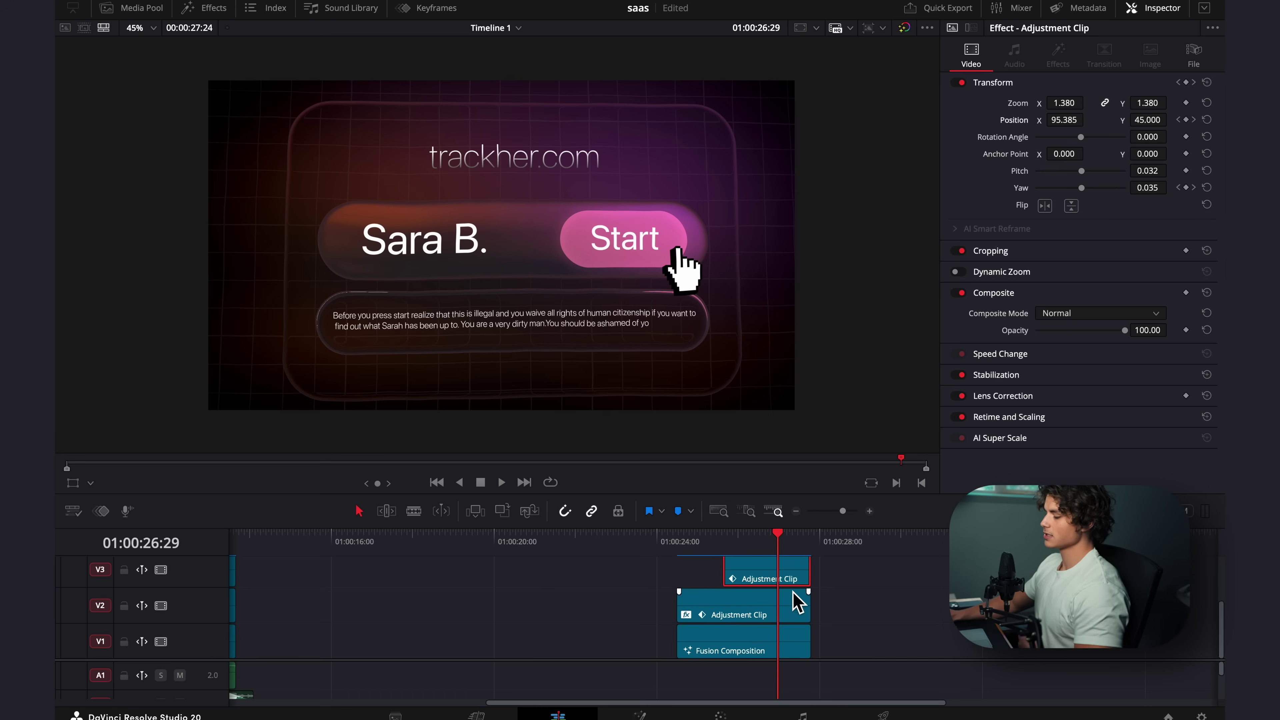